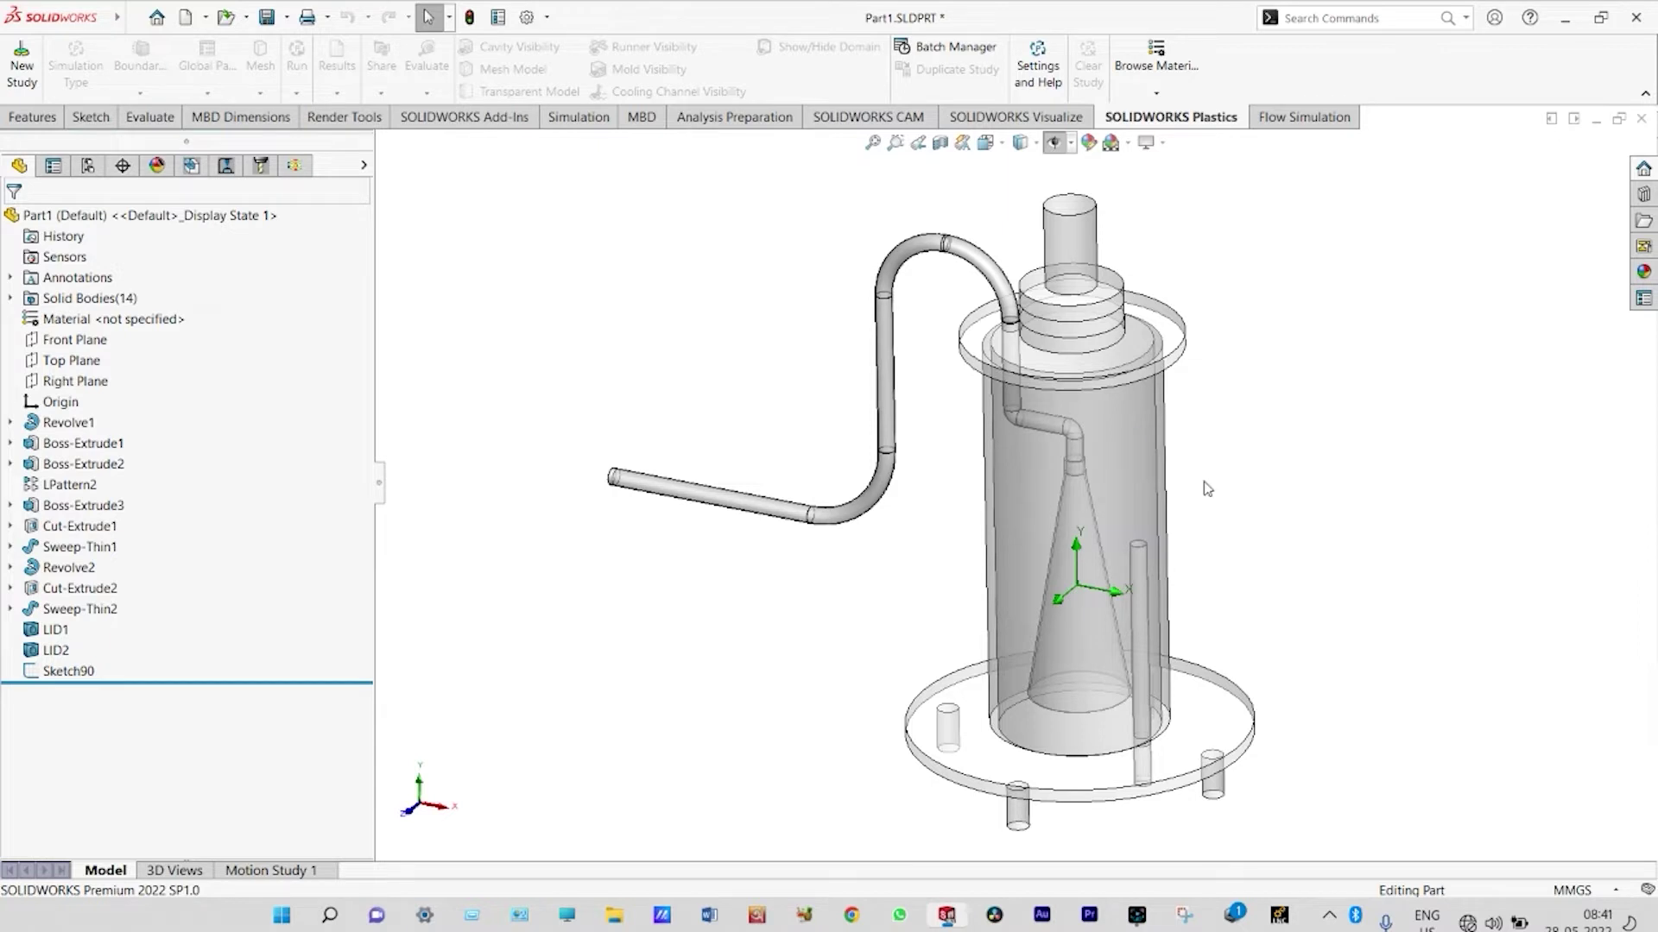
Examine the vessel's interior, cone and tubes in a section view, and restore the full model view.
click(940, 143)
click(1575, 171)
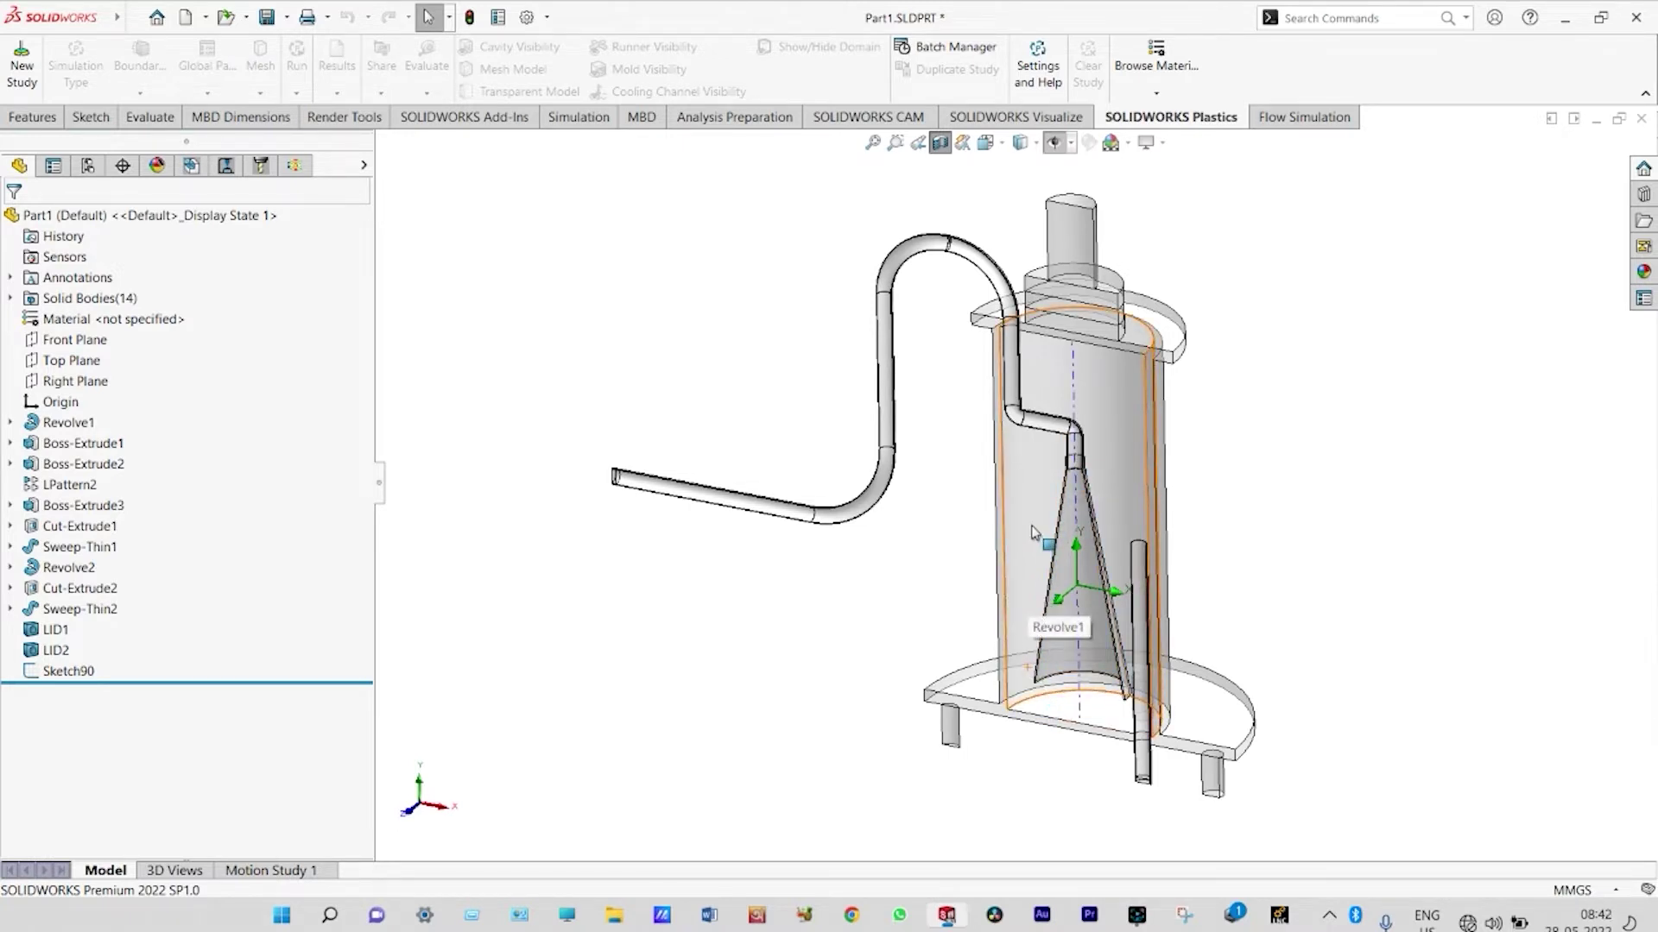
ctrl+middle_drag(1033, 531, 1008, 520)
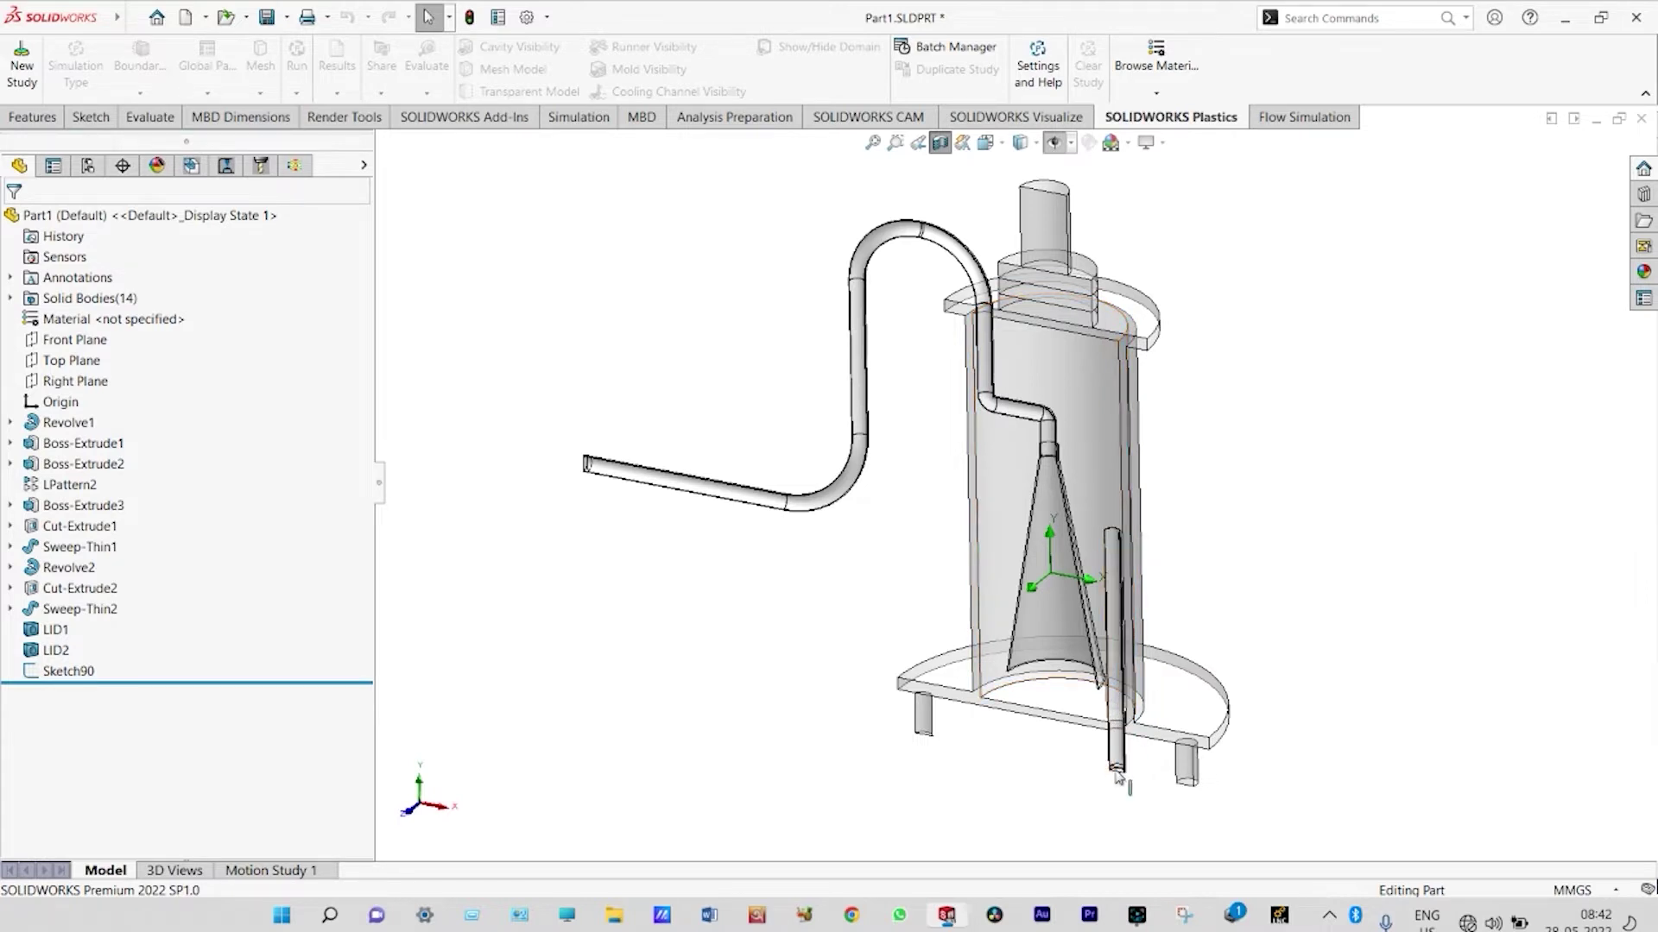
scroll(1167, 628, down, 3)
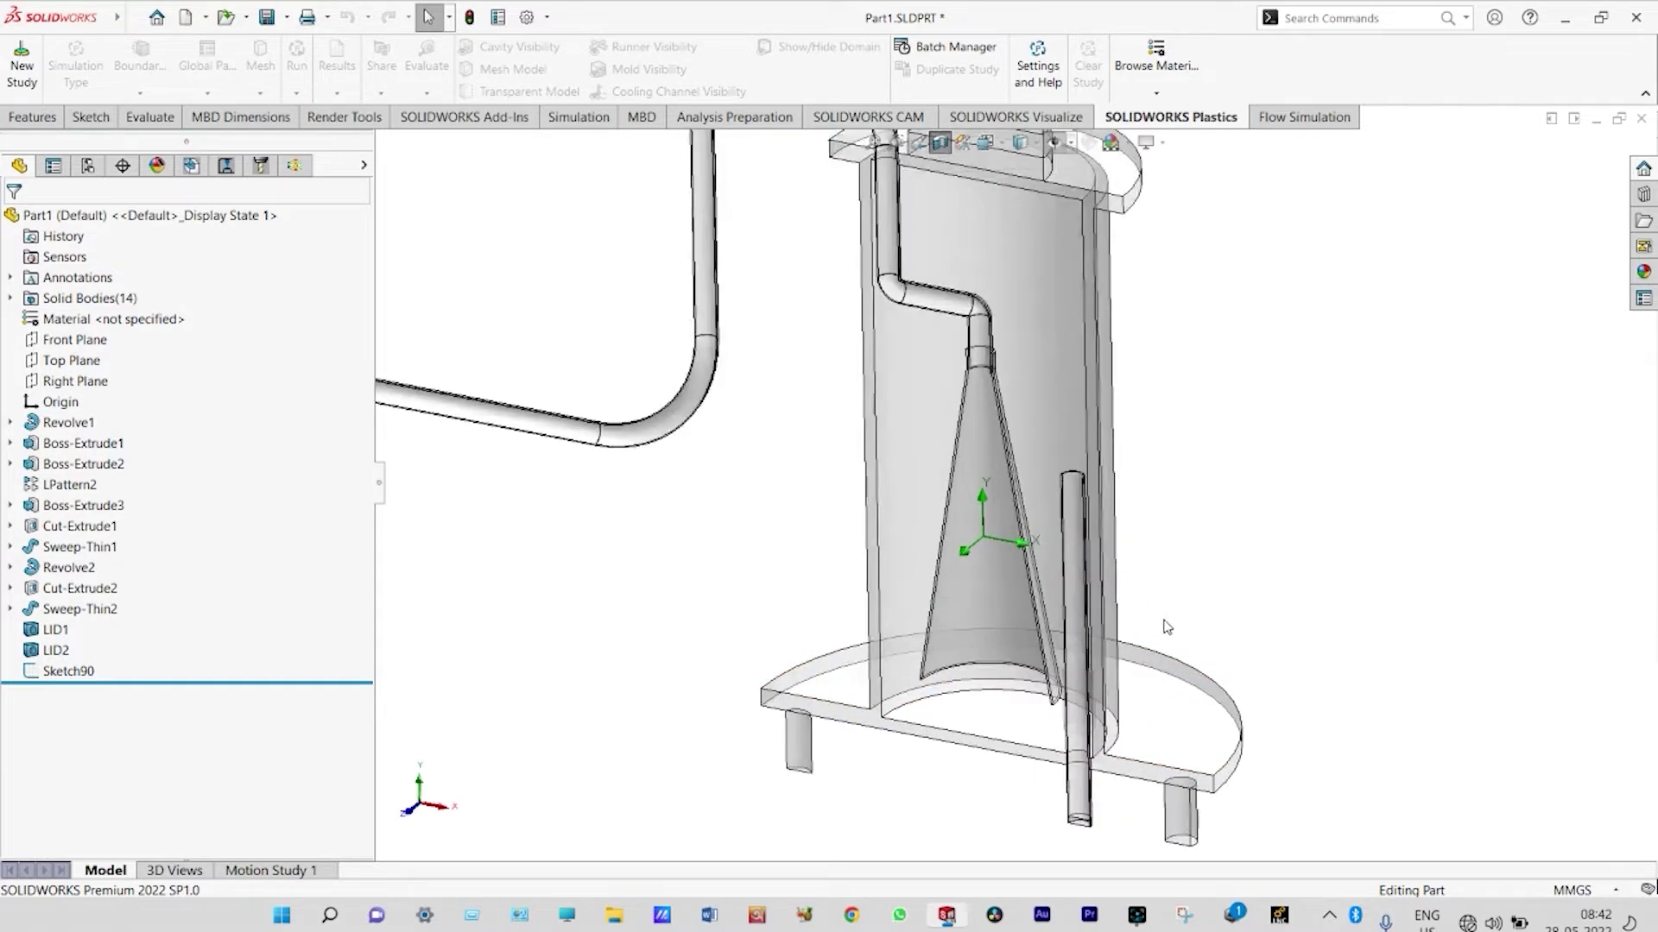
scroll(1165, 621, up, 5)
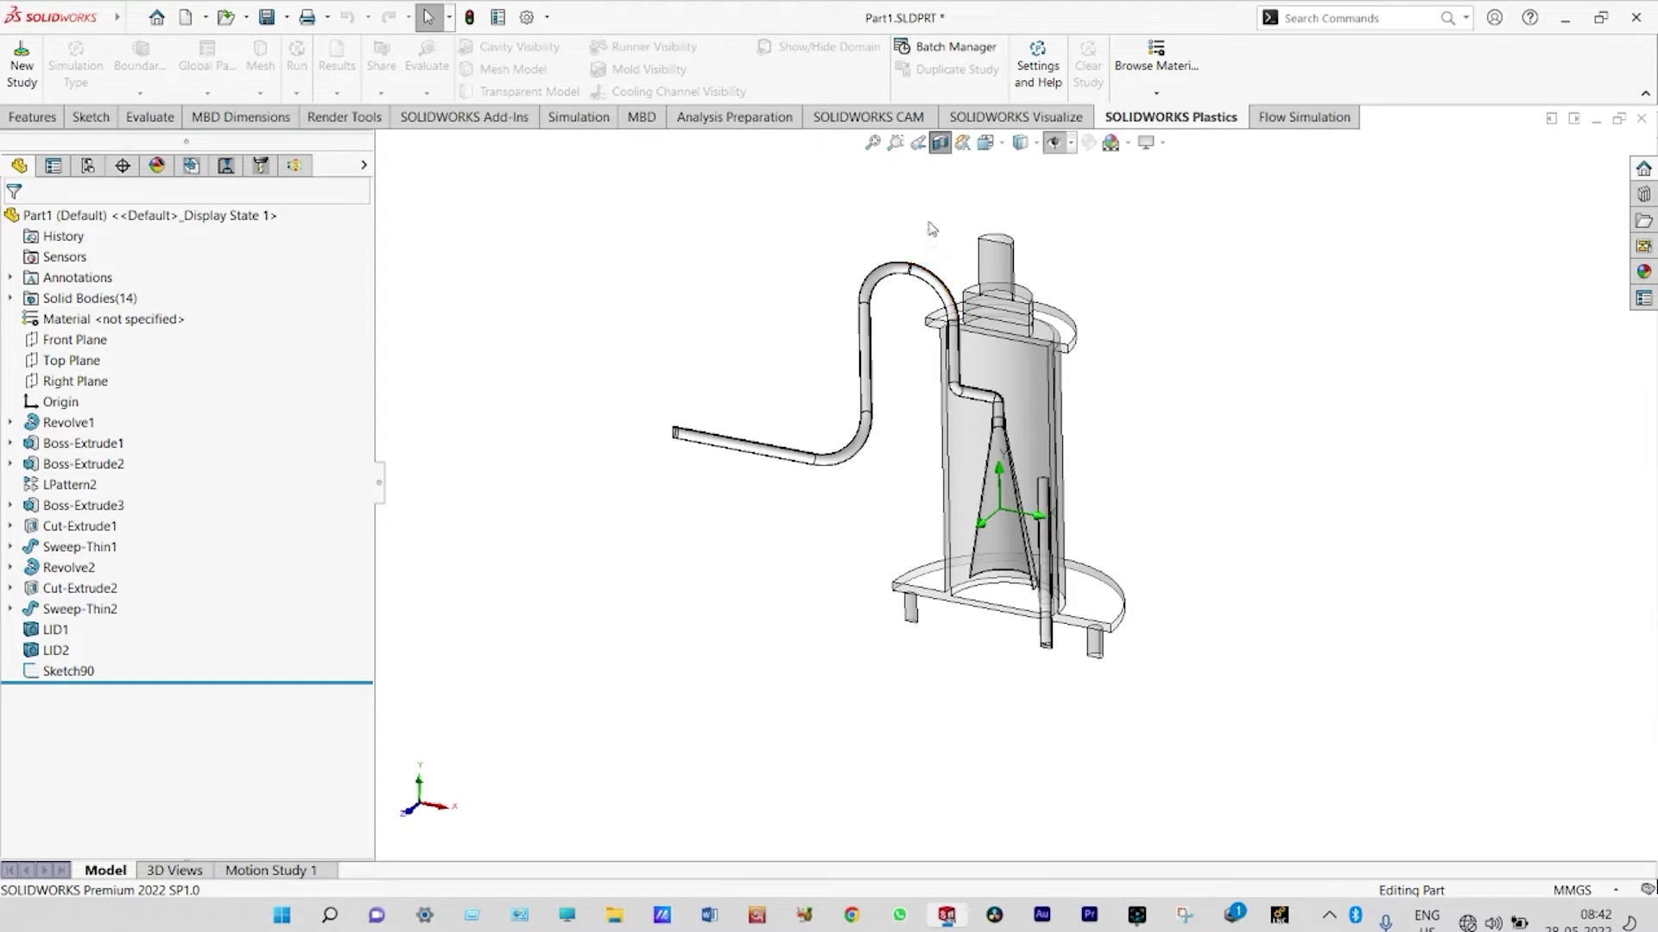
click(942, 145)
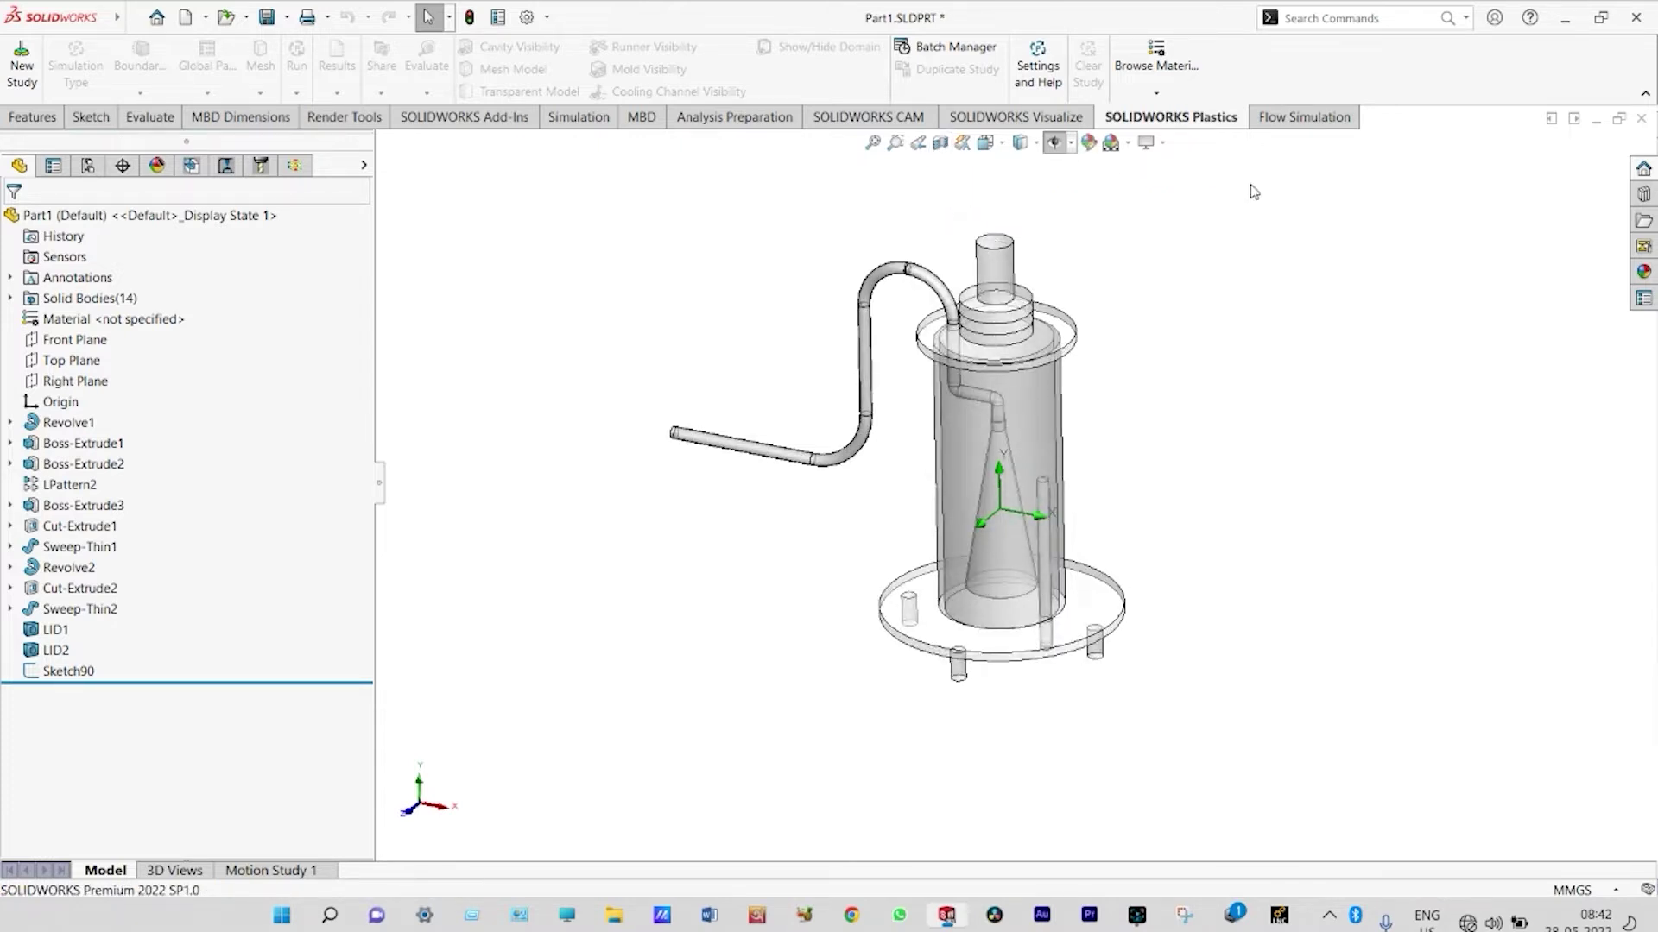
Start a new flow project for the current configuration using SI (m-kg-s) units with temperature in °C.
click(1310, 126)
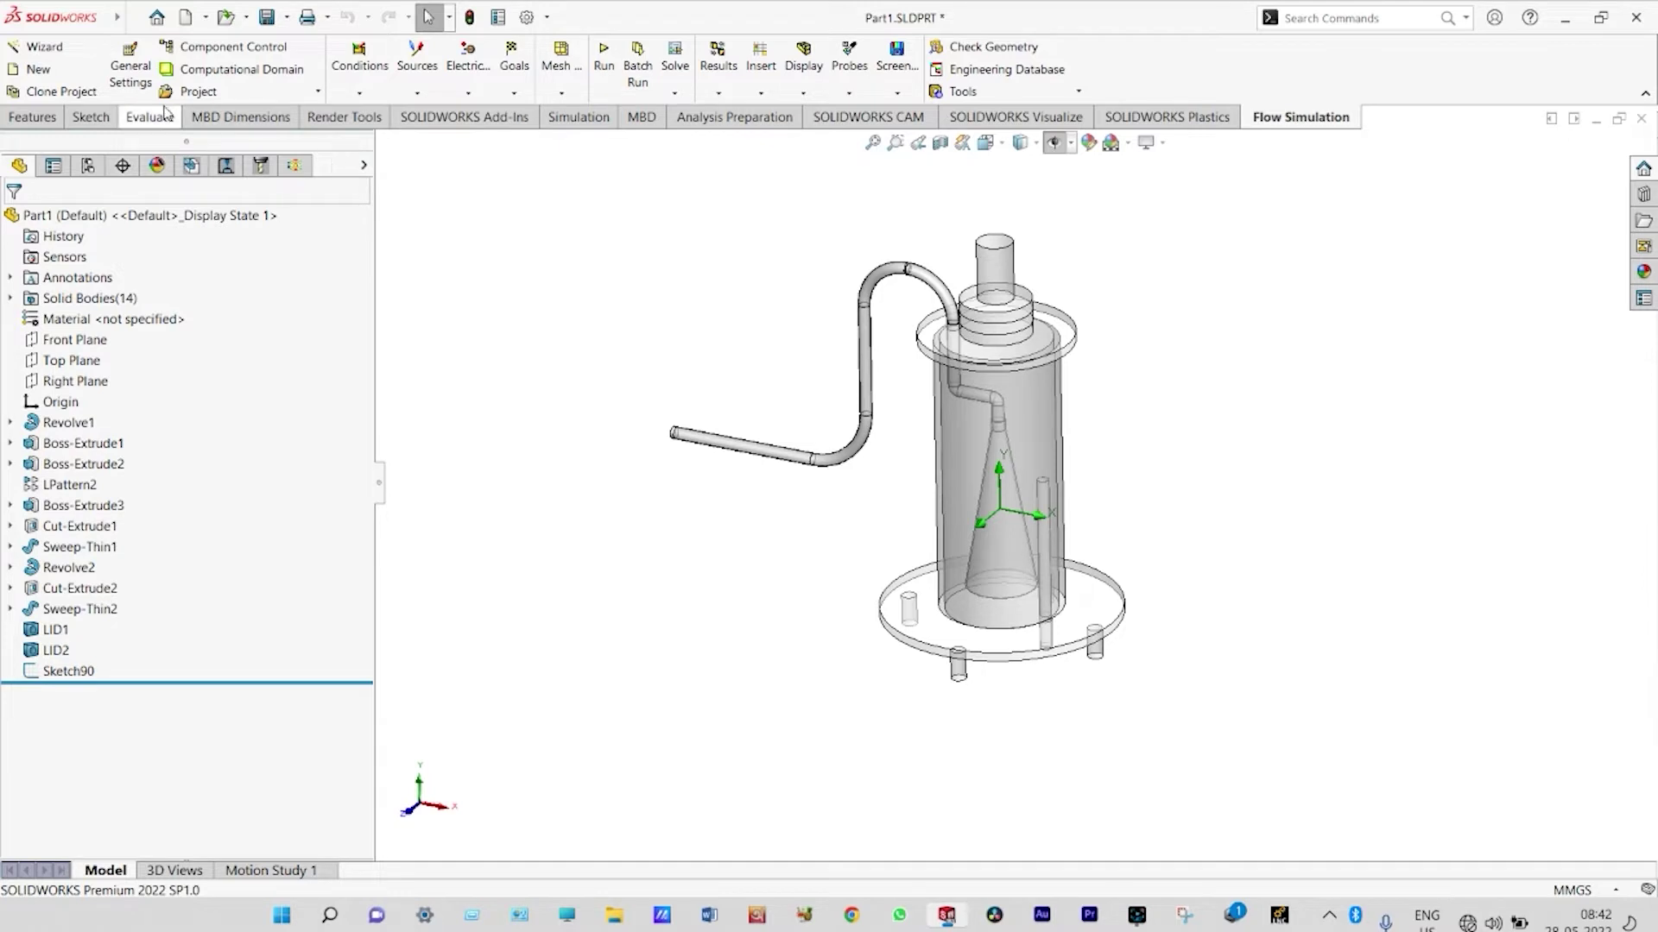
click(45, 48)
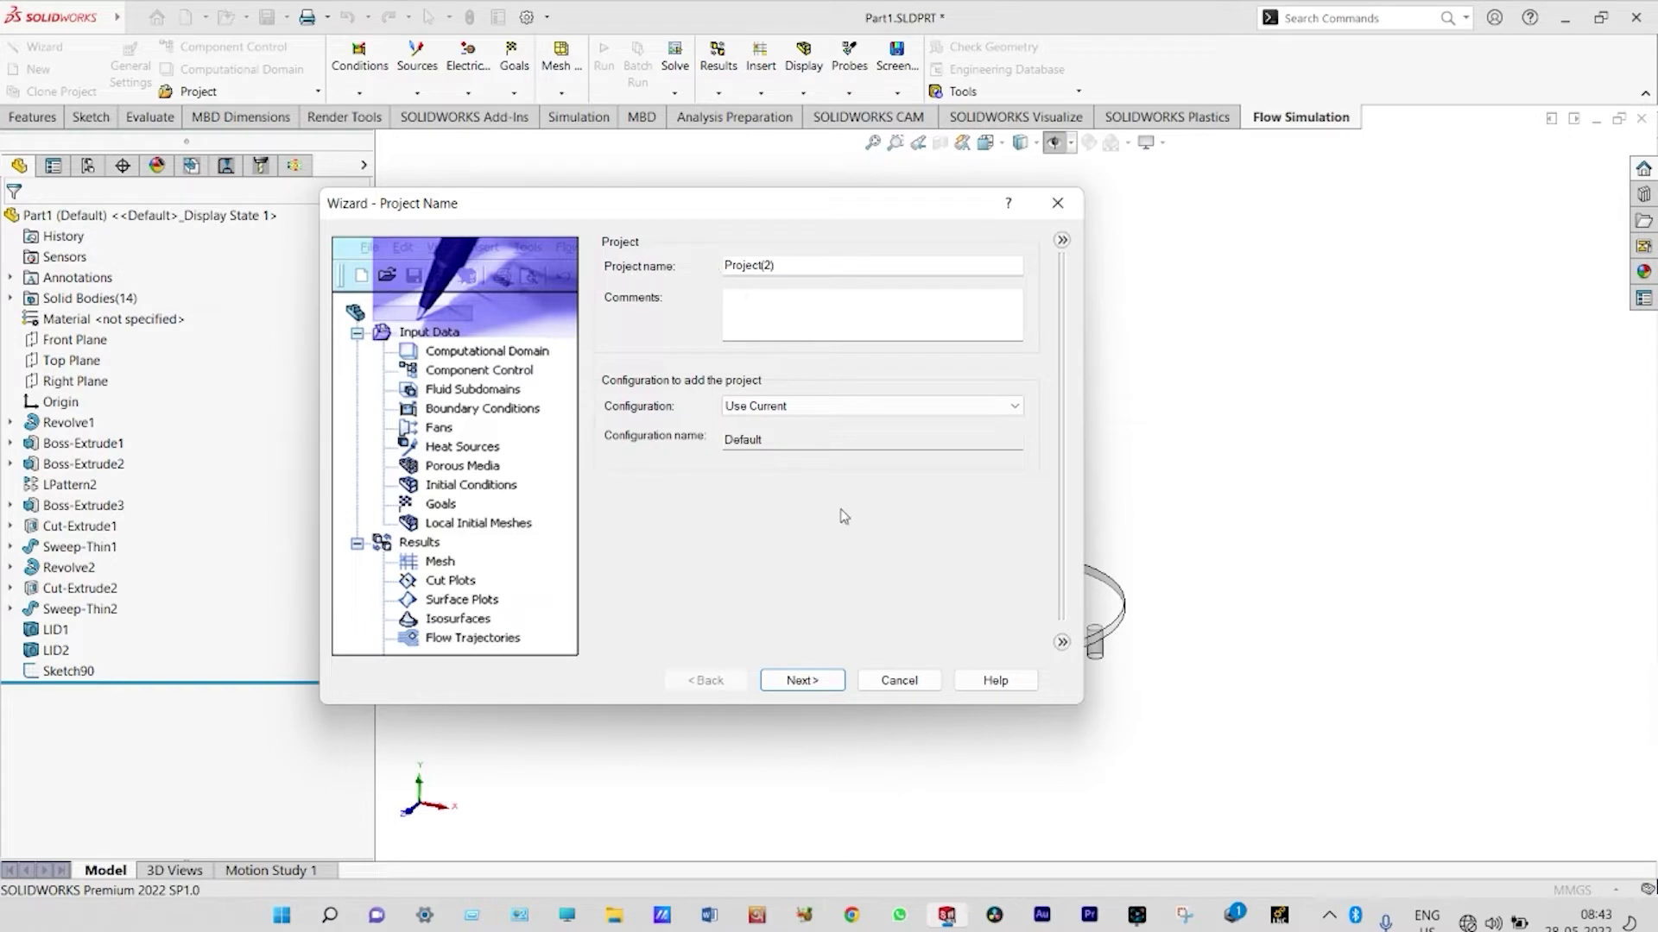
click(823, 686)
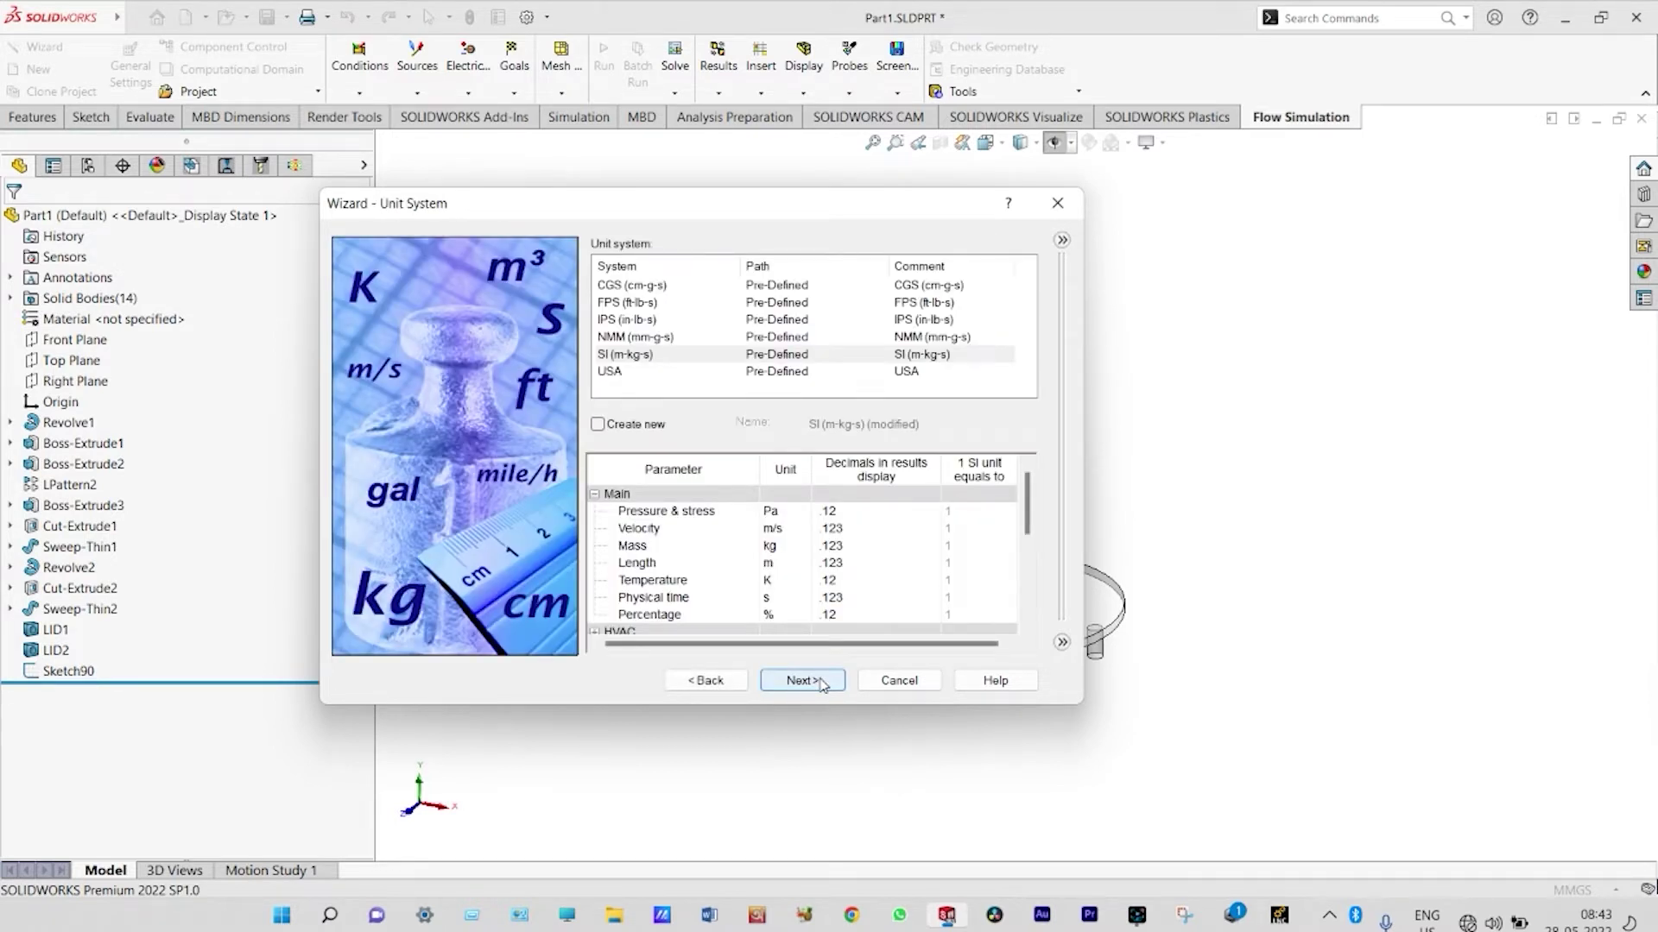
click(647, 357)
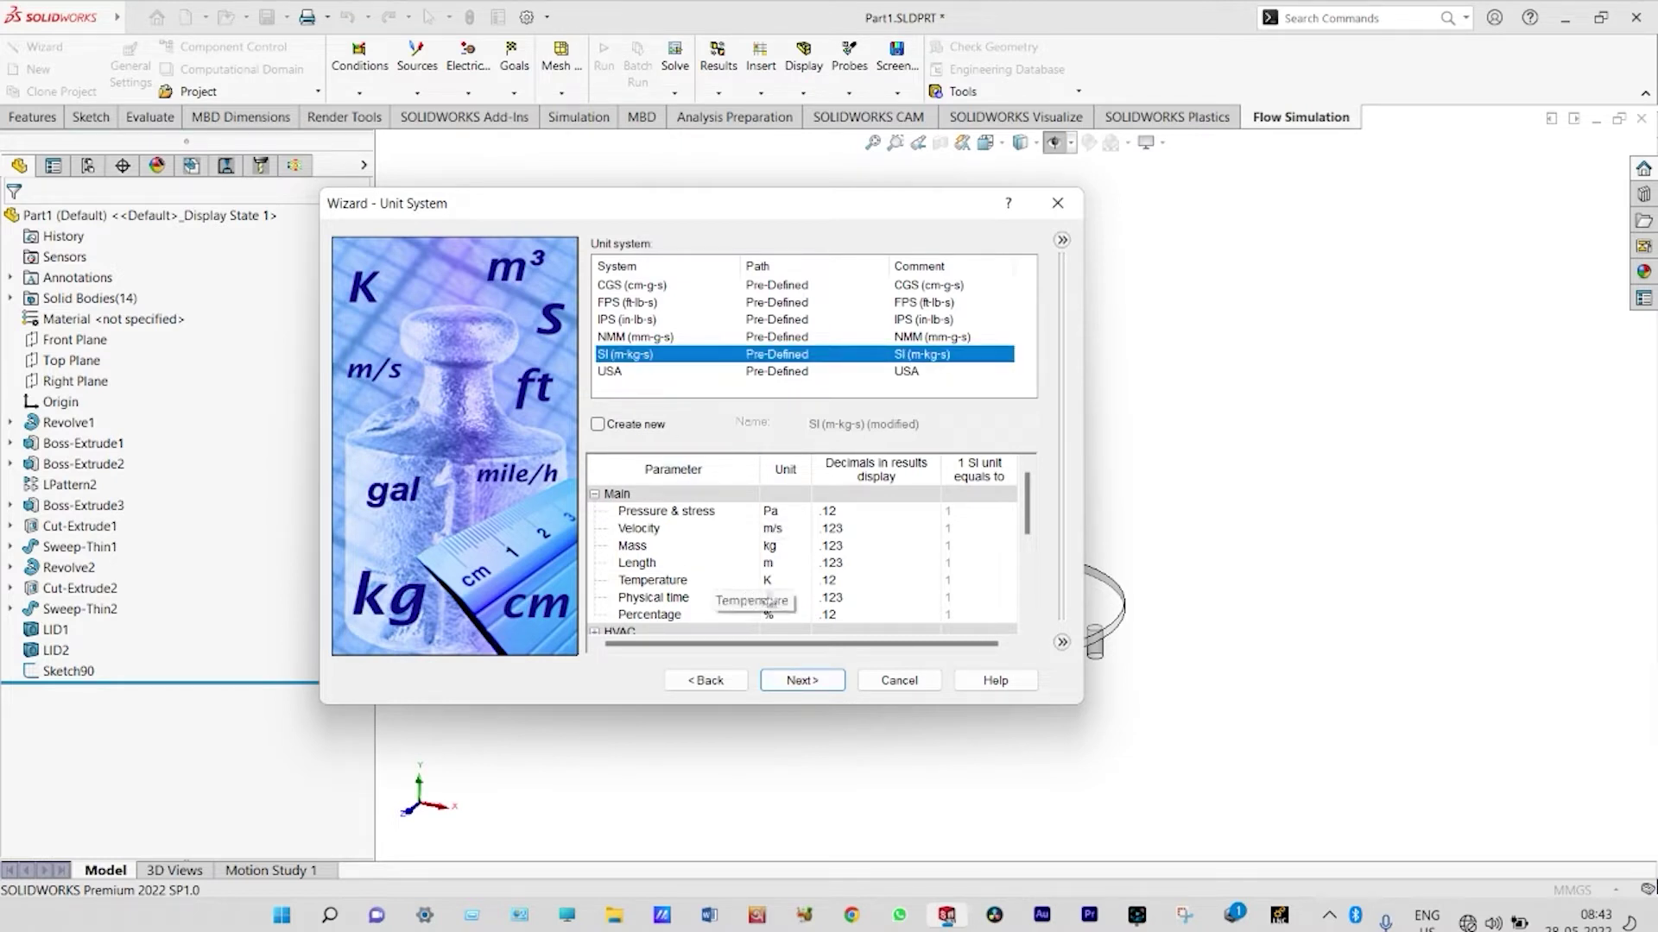
click(796, 588)
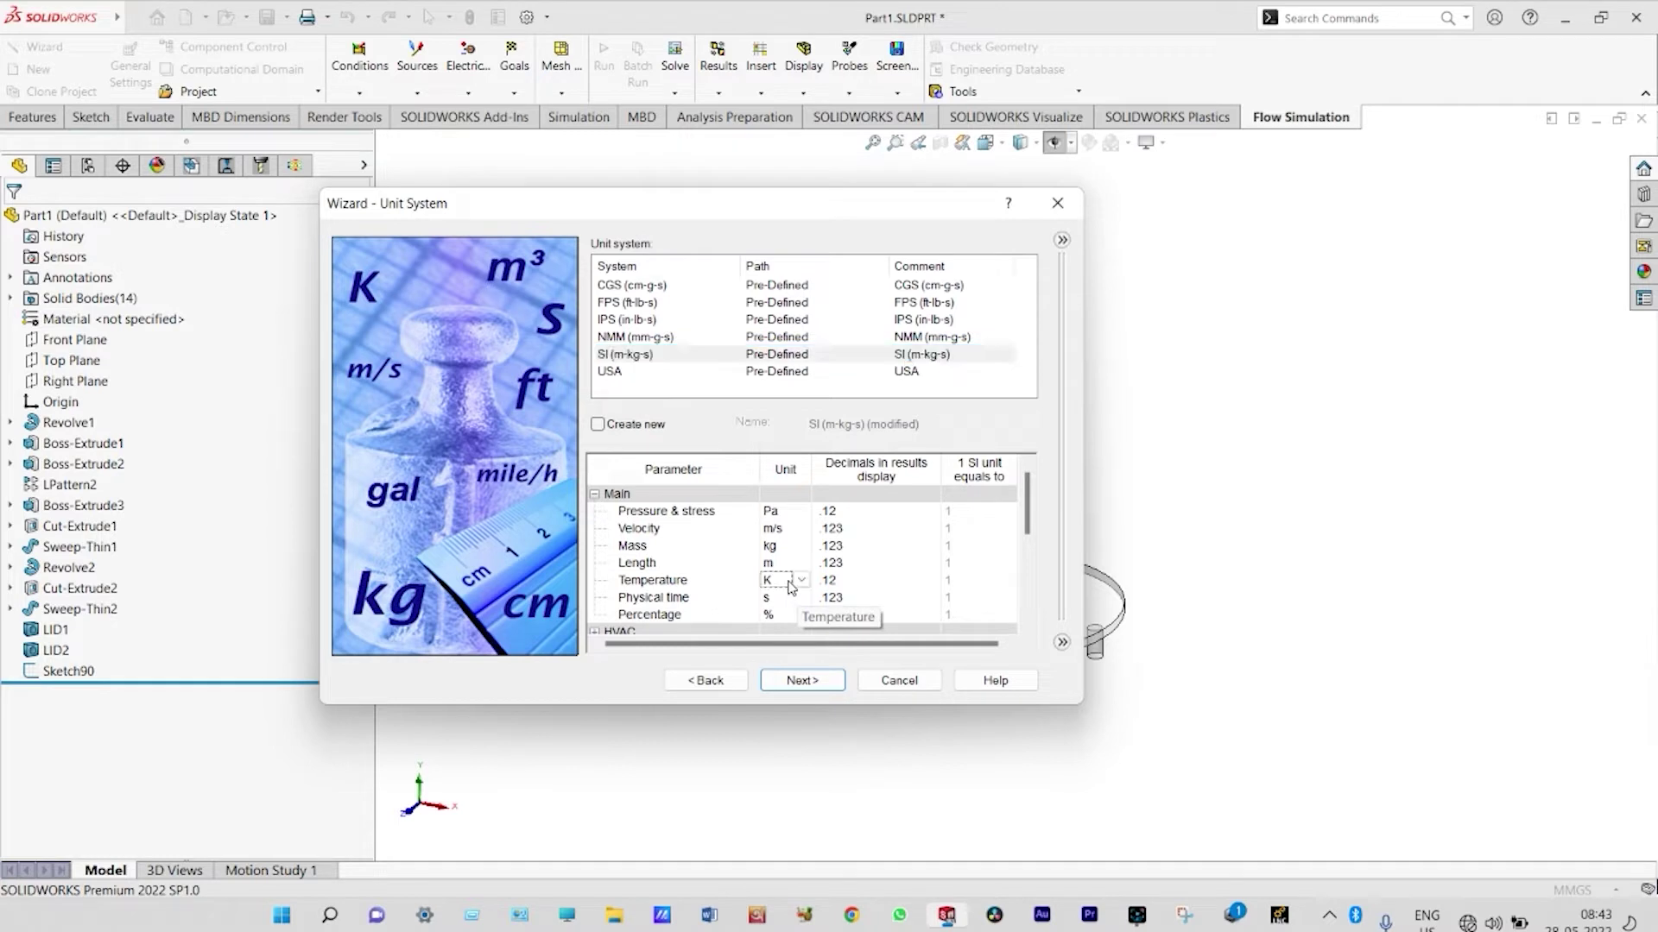
click(803, 681)
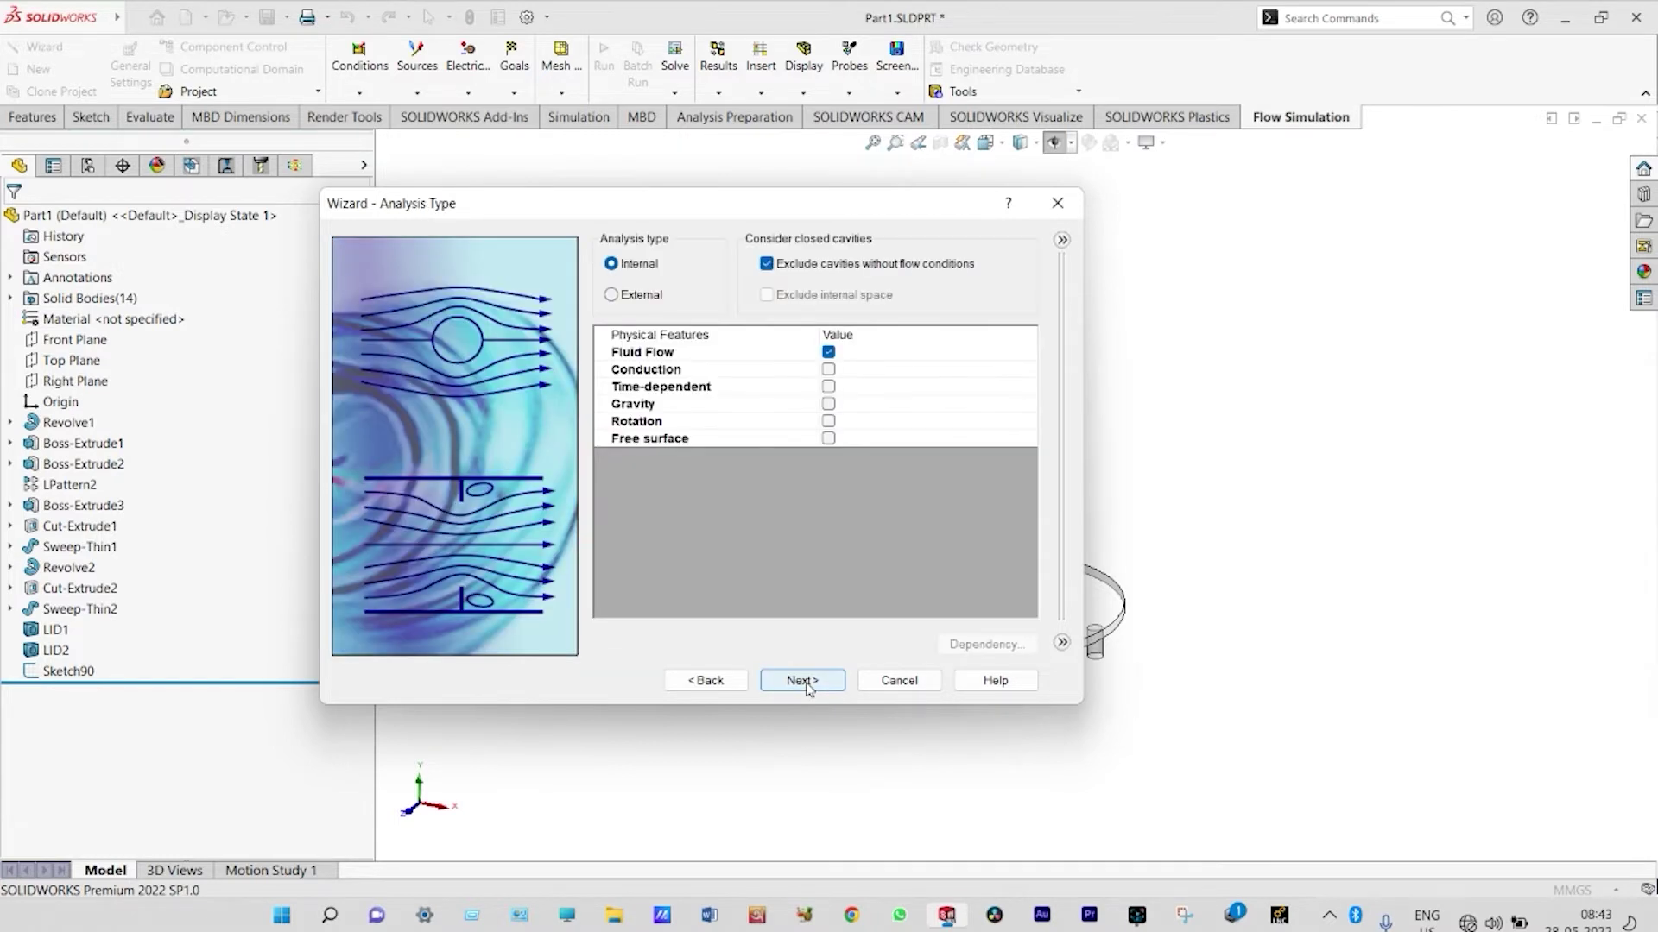
Enable conduction and time-dependent analysis with a total analysis time of 20 s and an output time step of 0.1 s.
click(766, 264)
click(829, 371)
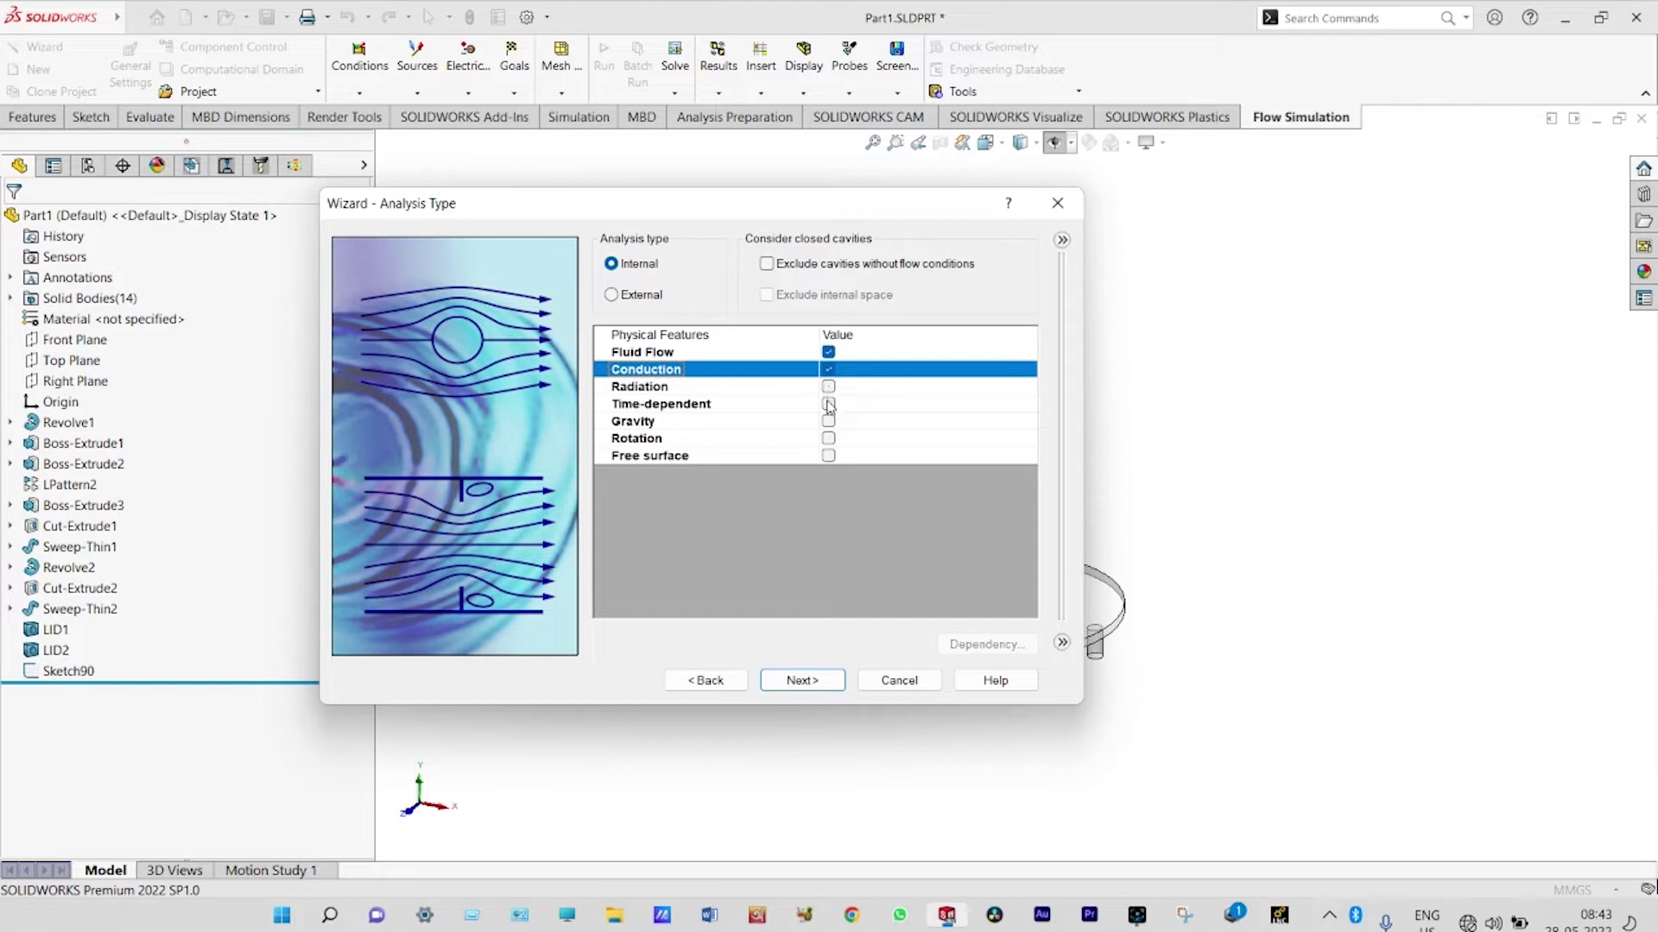
click(828, 404)
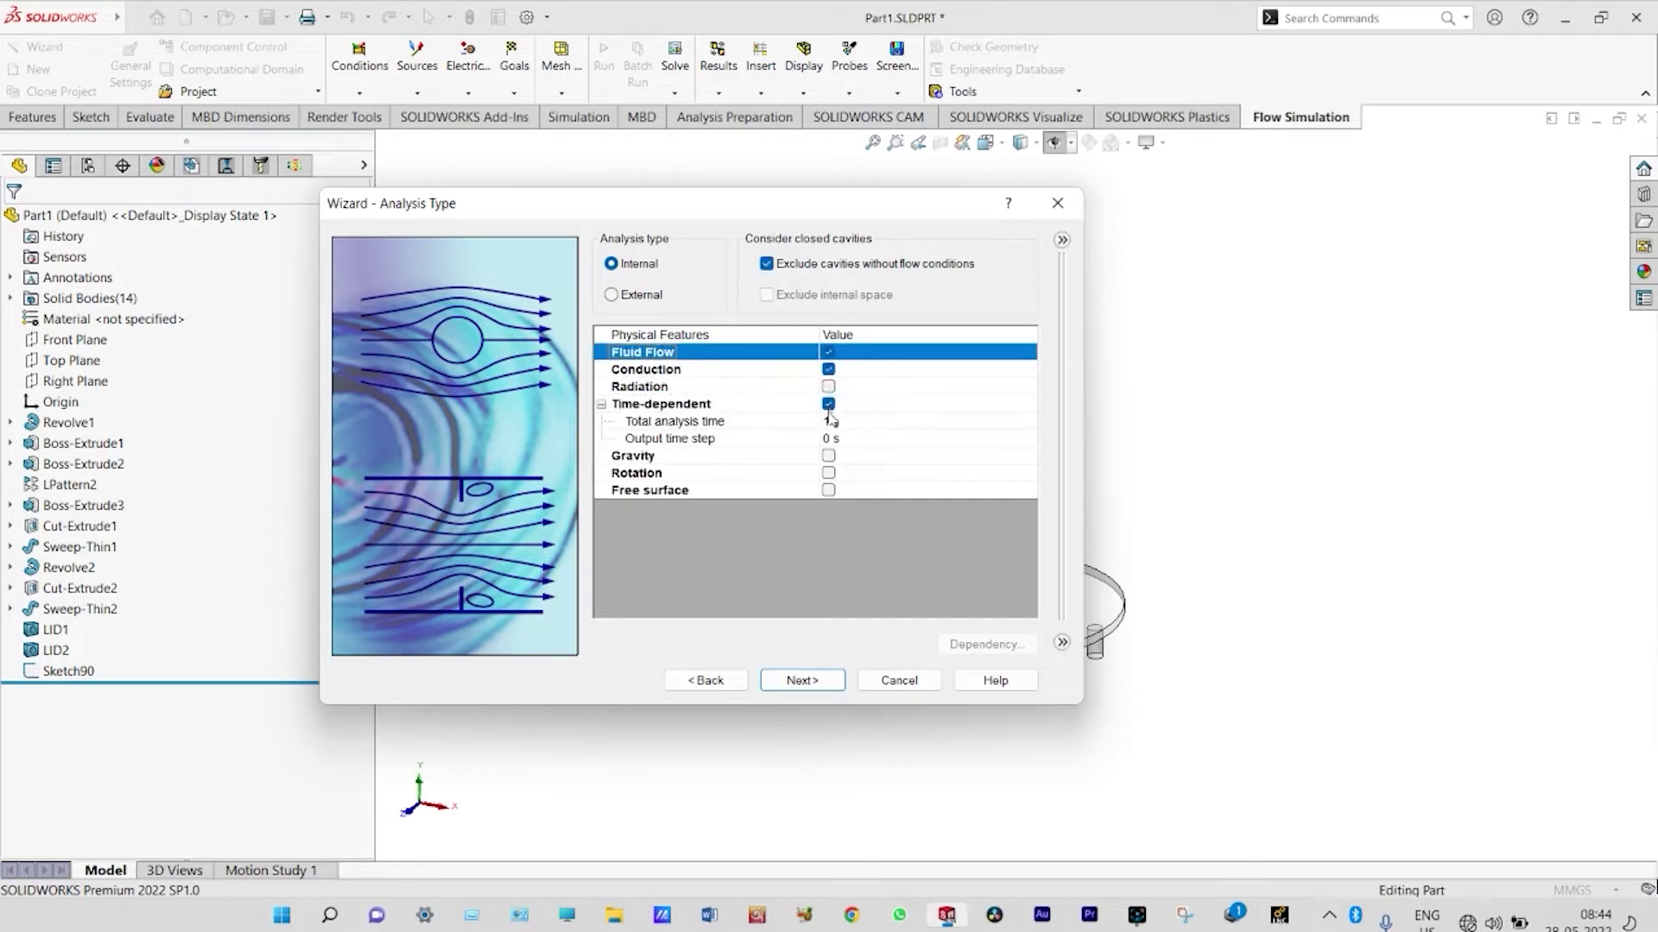
click(830, 420)
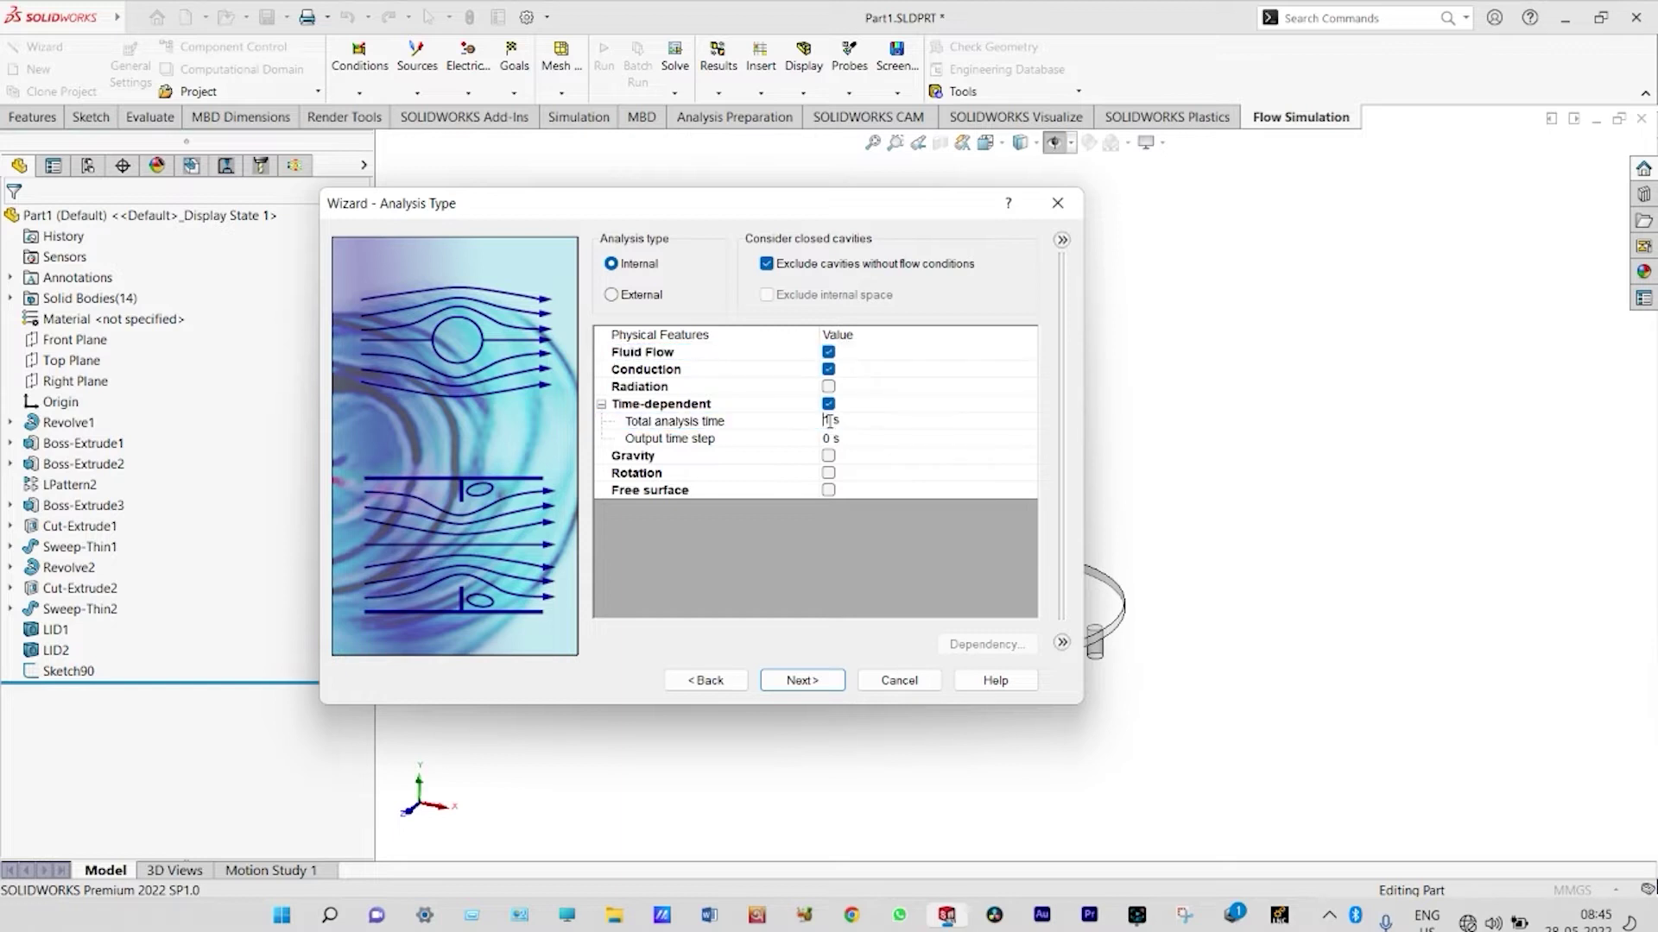
text(20)
click(830, 440)
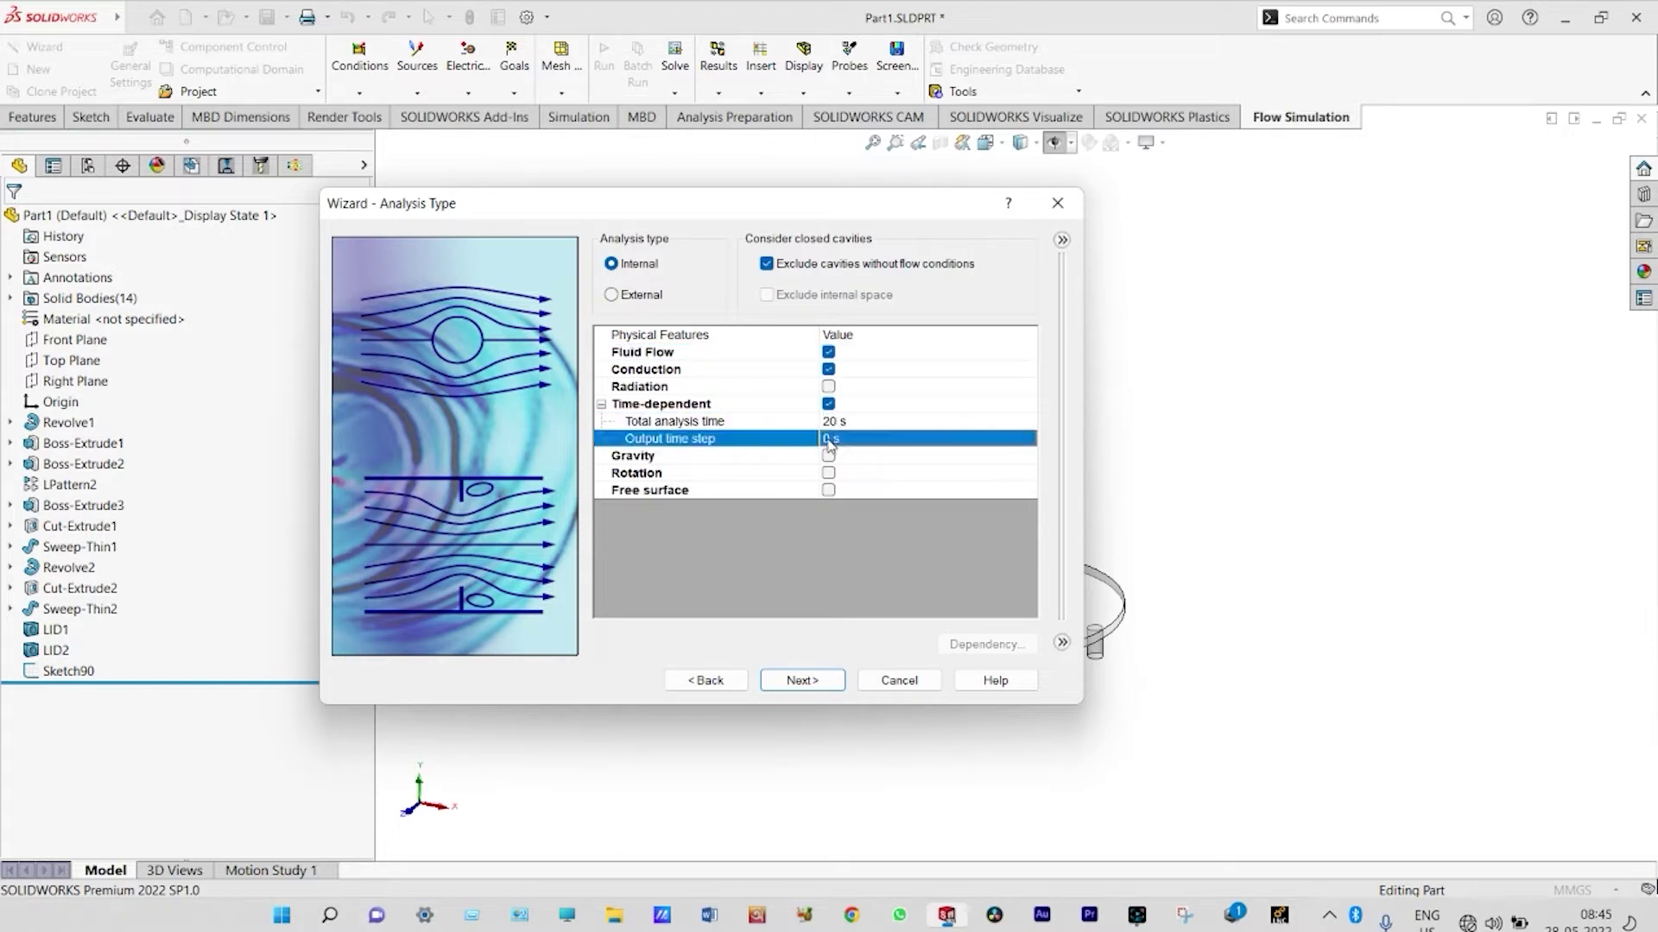
text(0.1)
key(Return)
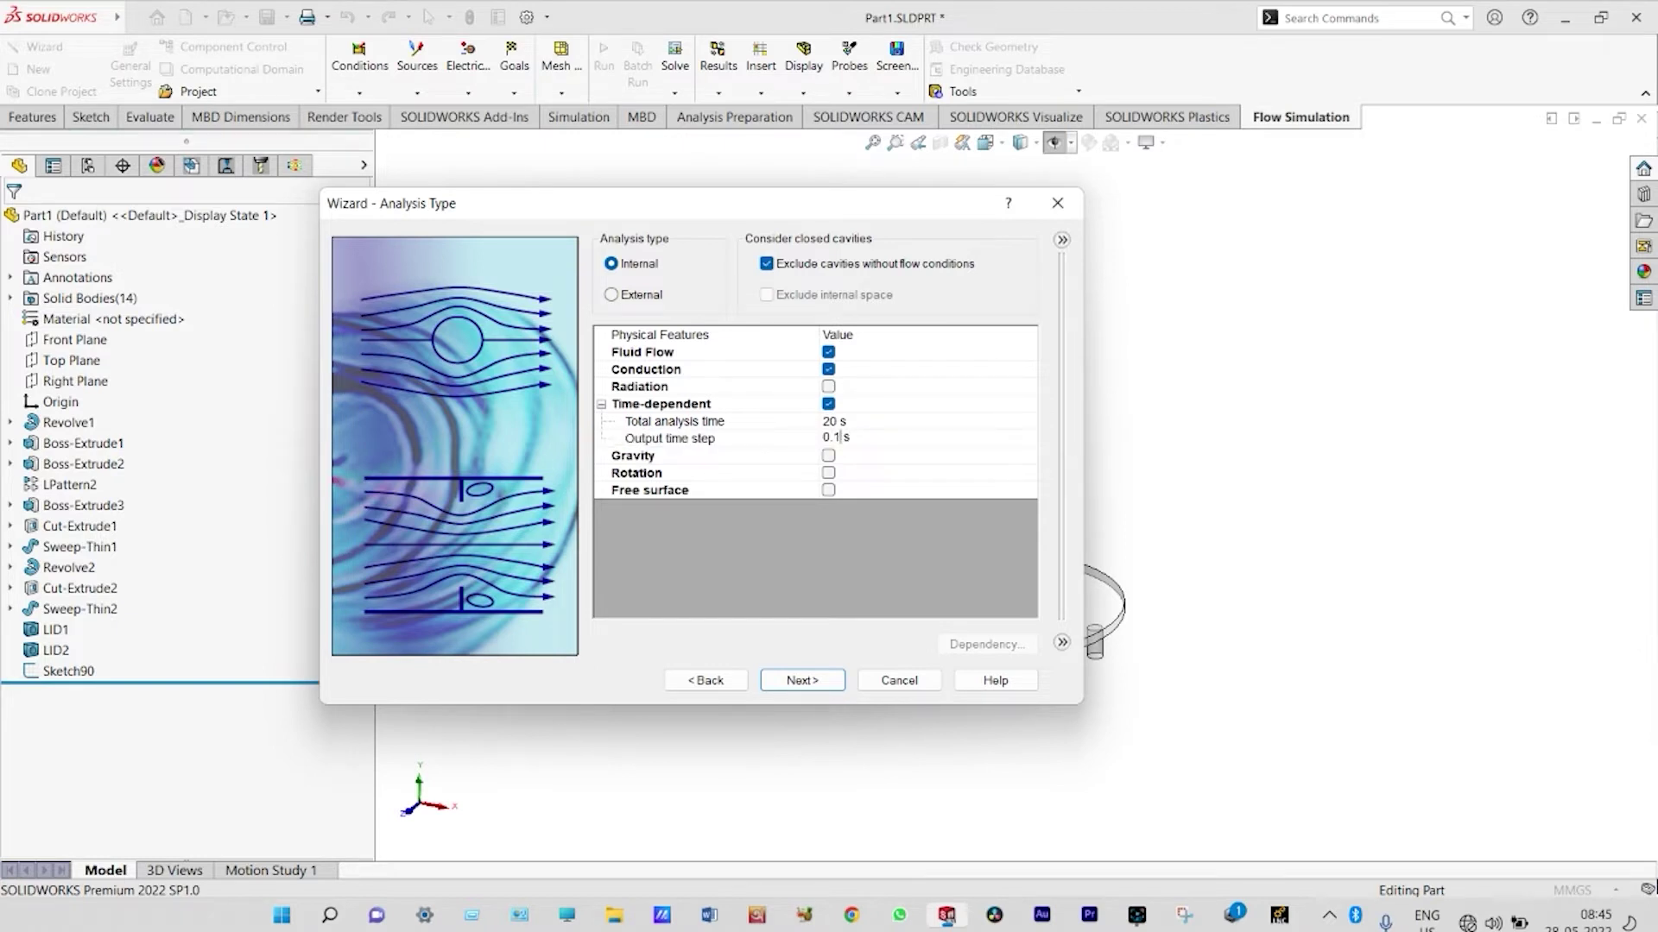
Enable gravity with a Y component of -9.81 m/s^2 and a Z component of 0 m/s^2.
click(829, 456)
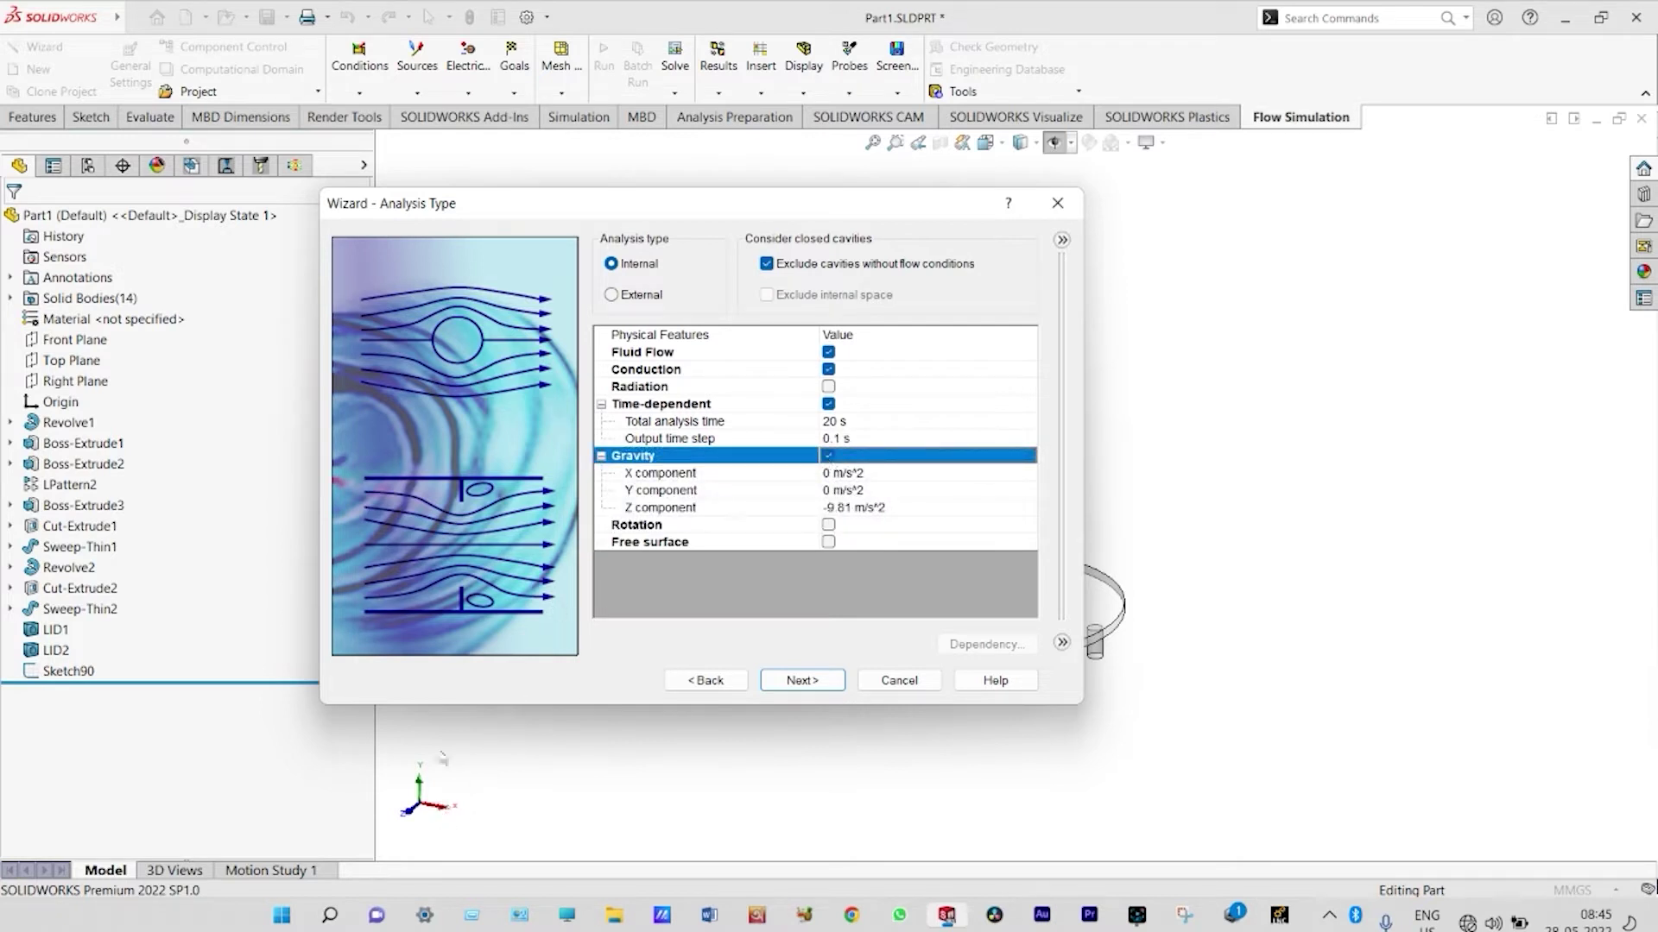
click(833, 491)
text(-9.81)
click(851, 507)
key(BackSpace)
key(BackSpace)
key(BackSpace)
key(BackSpace)
key(BackSpace)
text(0)
Enable the free surface feature and proceed to the default fluid settings.
click(828, 544)
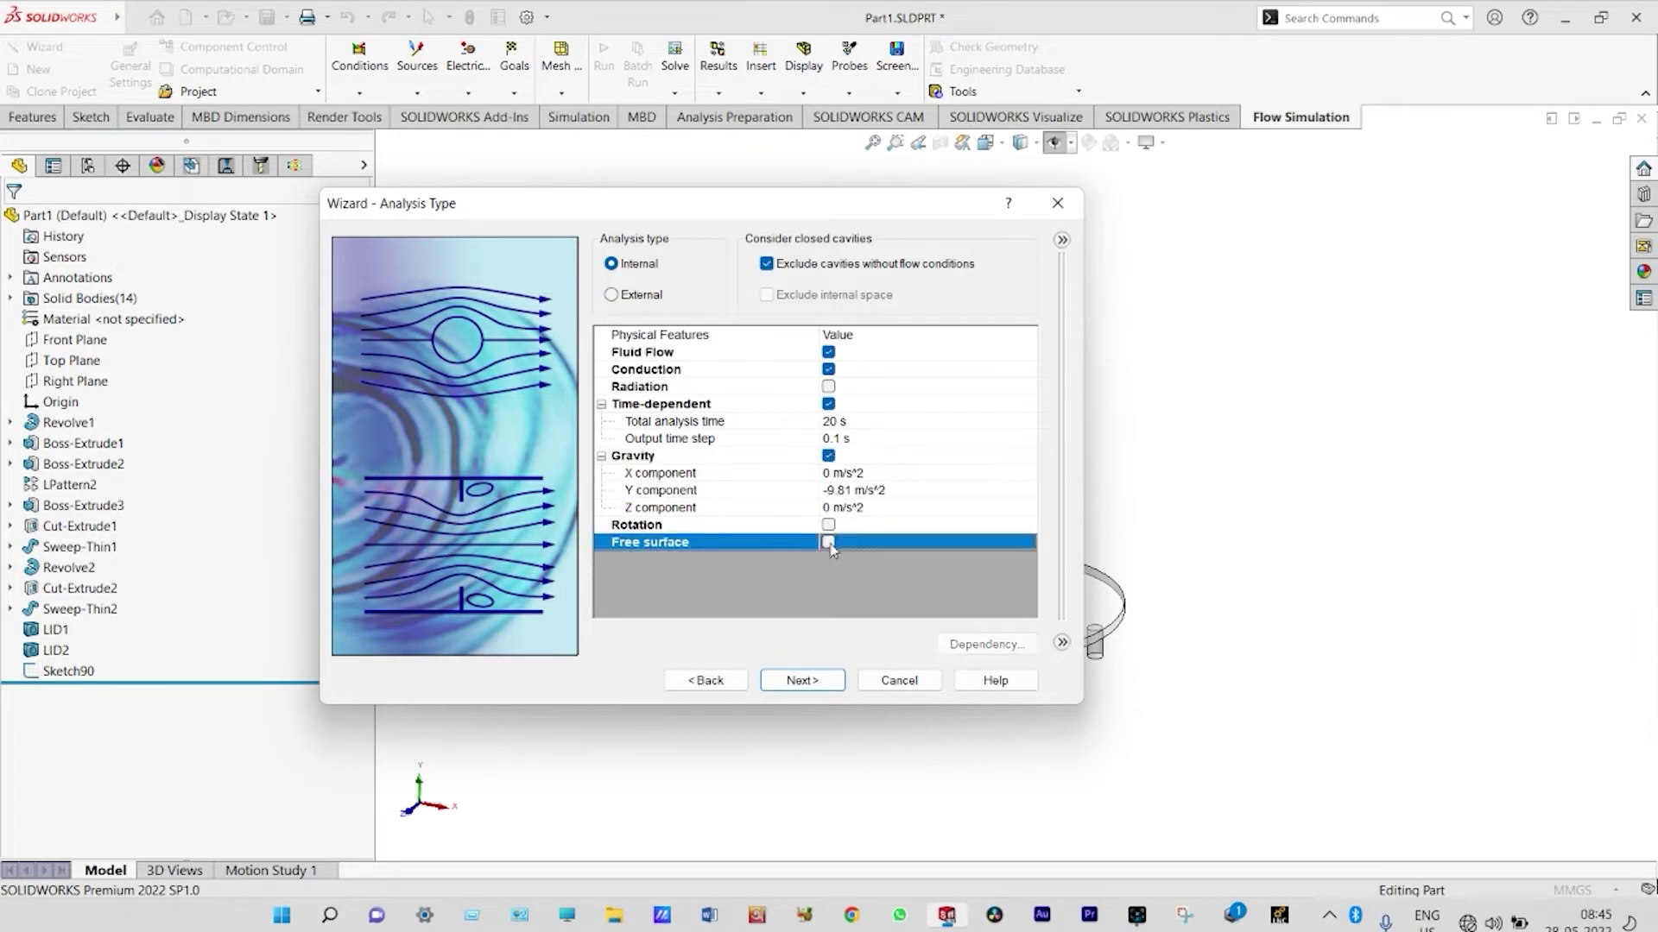
click(829, 542)
click(806, 681)
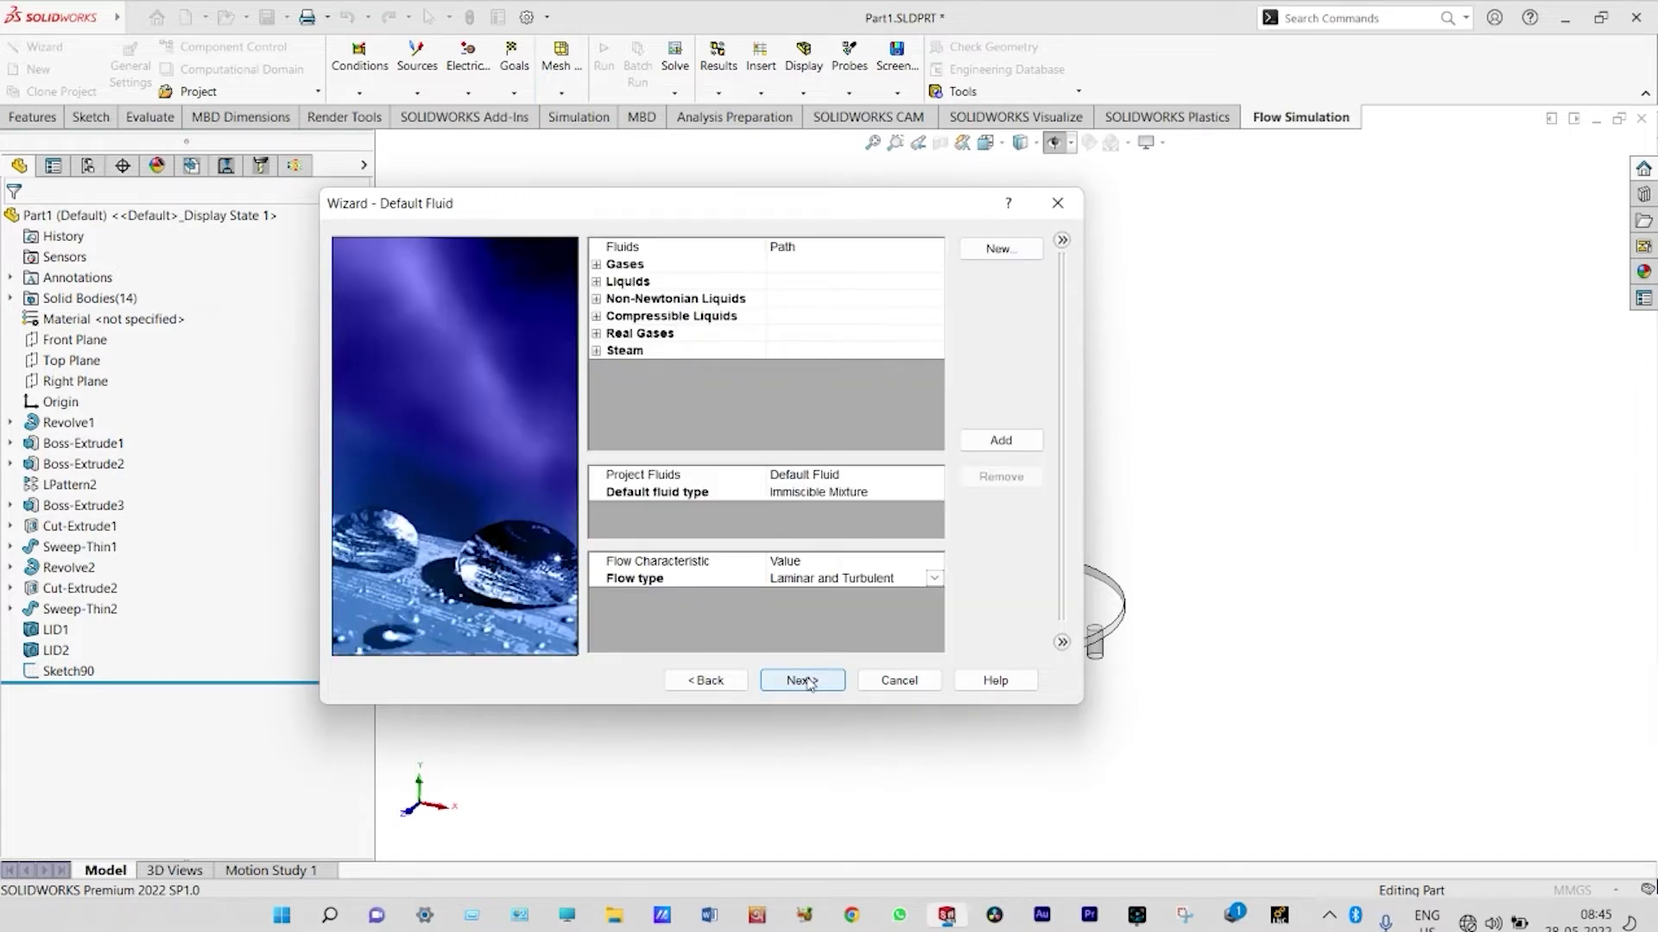
Add the gas Air and the user-defined liquid Gasoline as the project fluids.
click(596, 264)
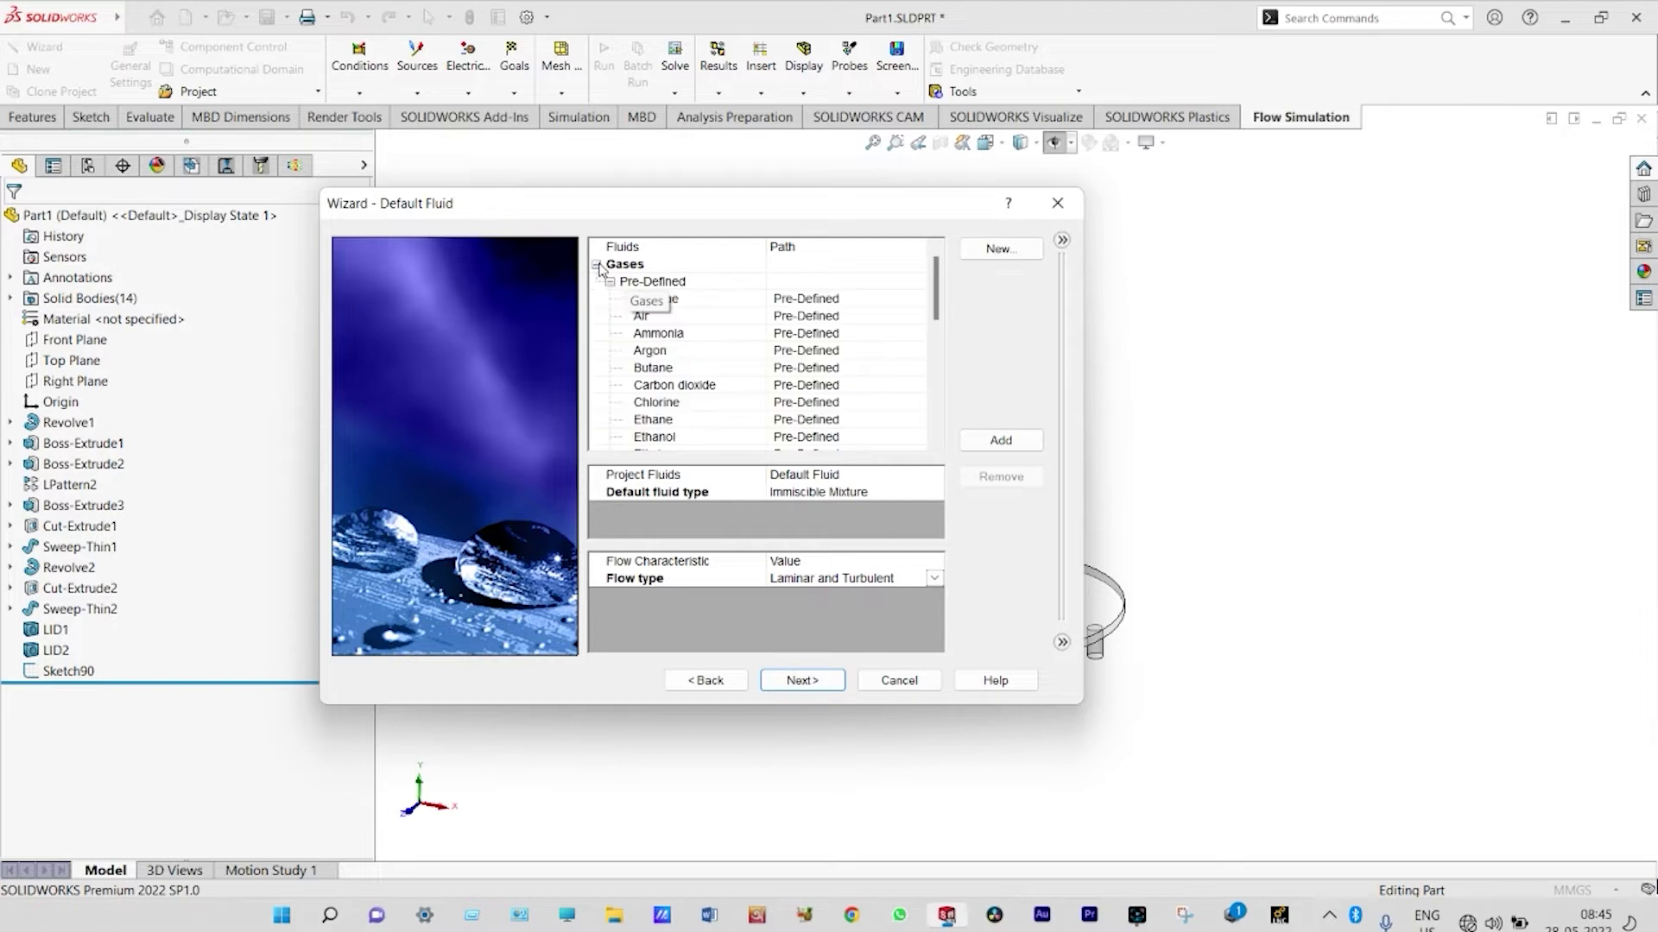
double_click(643, 330)
click(597, 264)
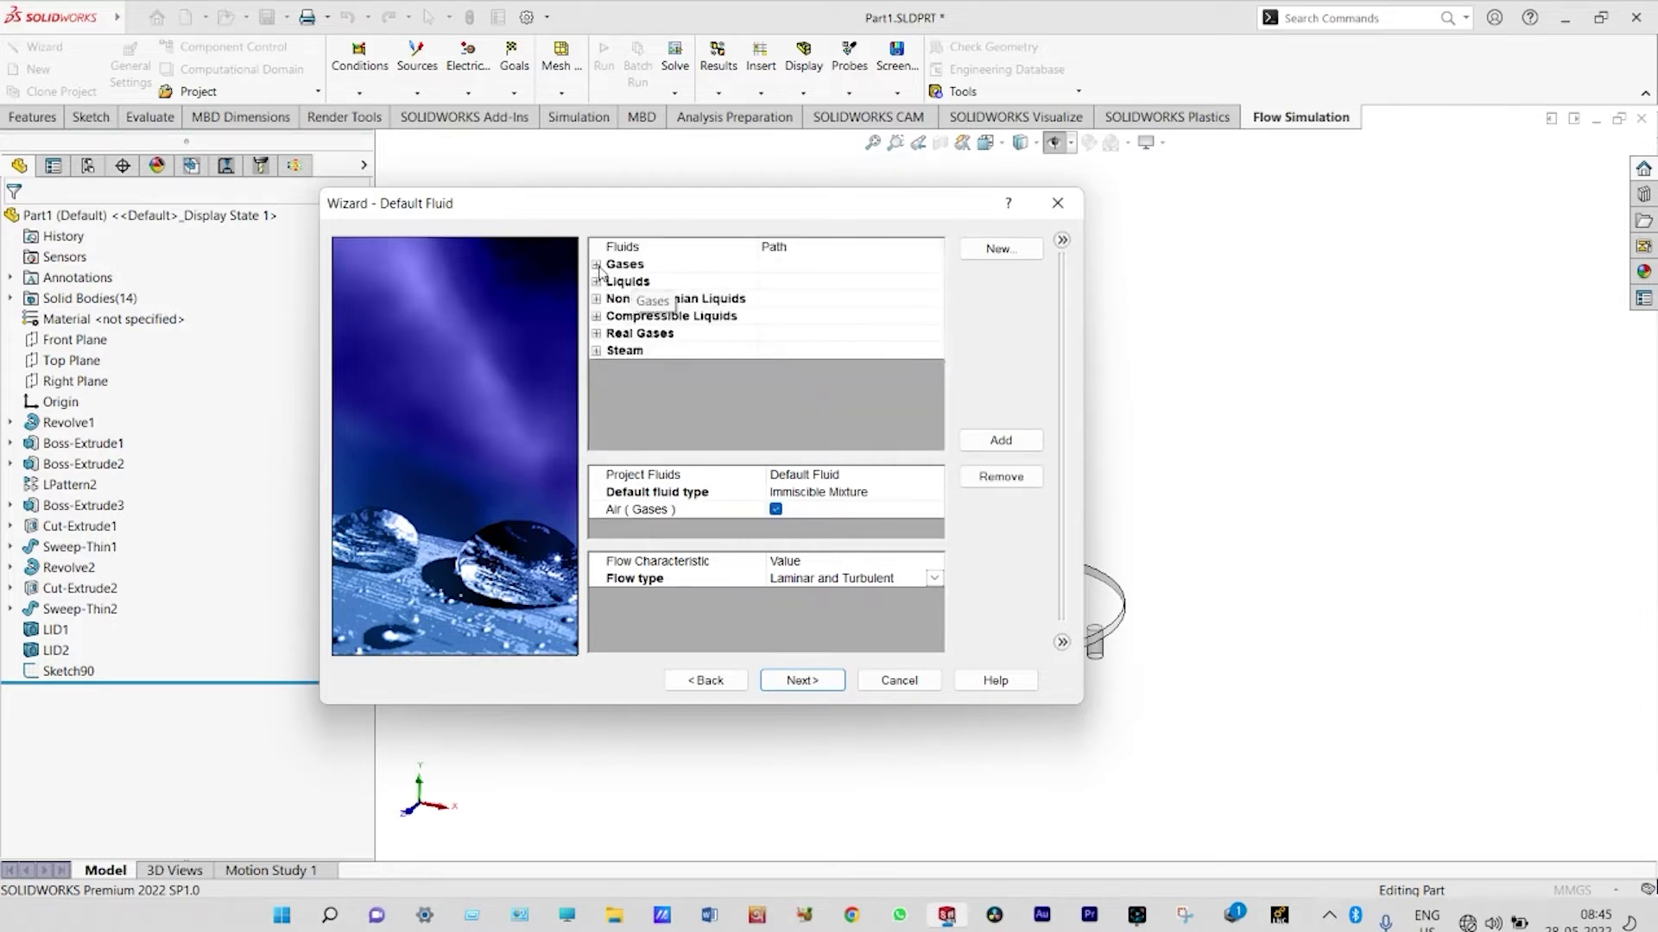
click(597, 282)
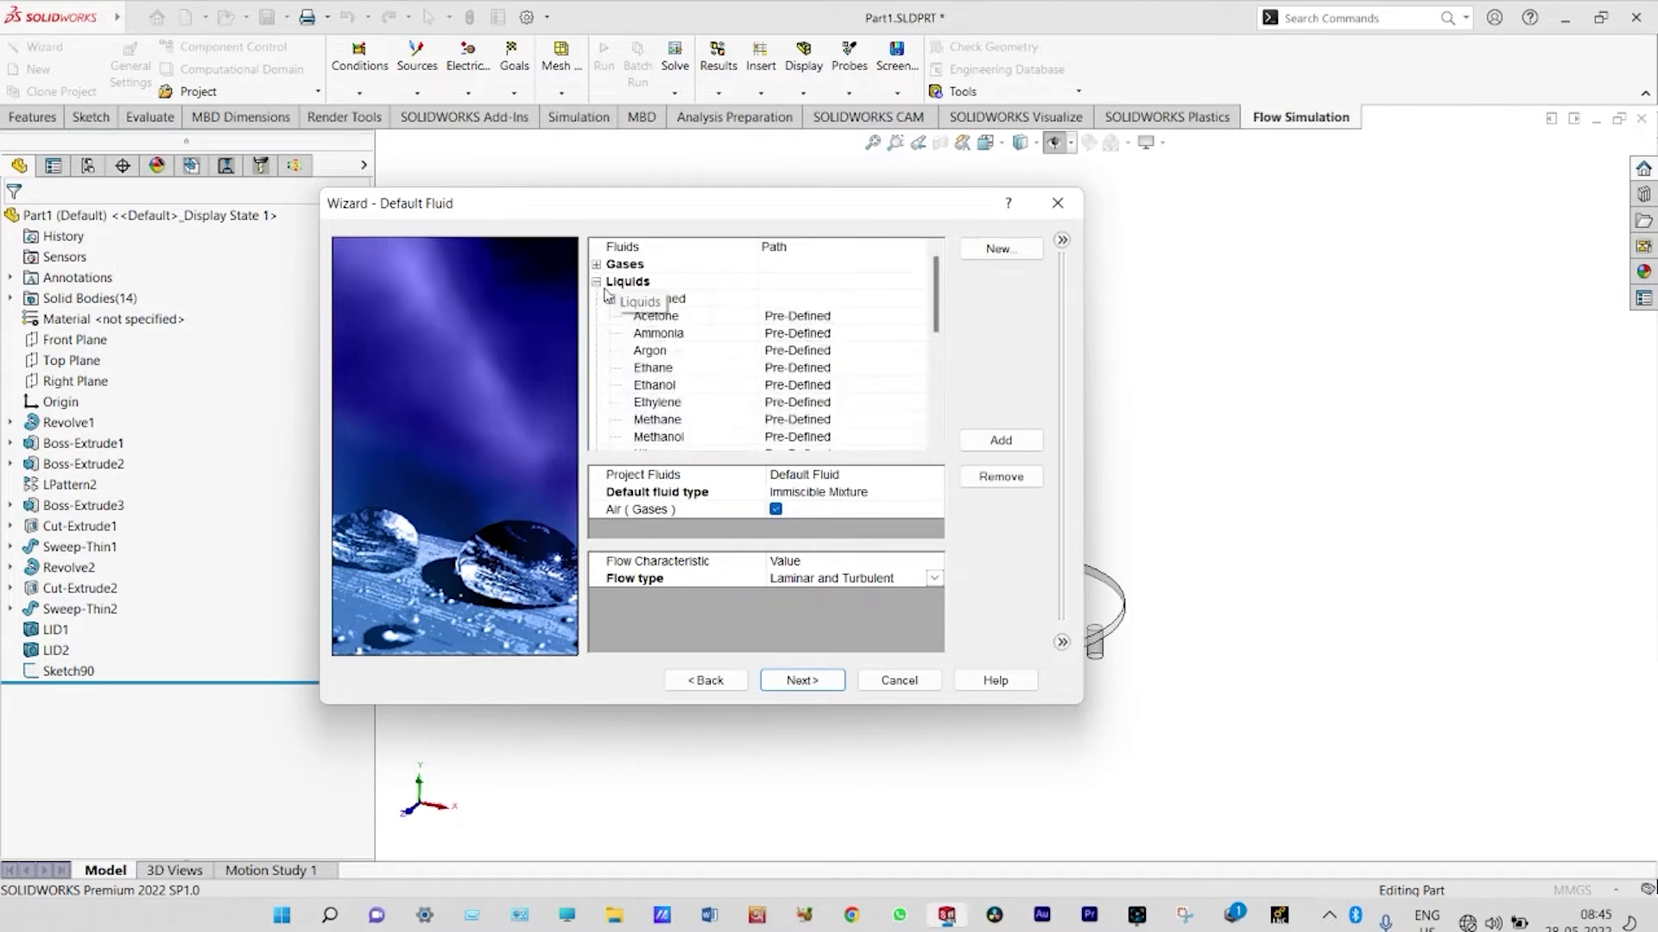
scroll(705, 405, down, 4)
click(649, 367)
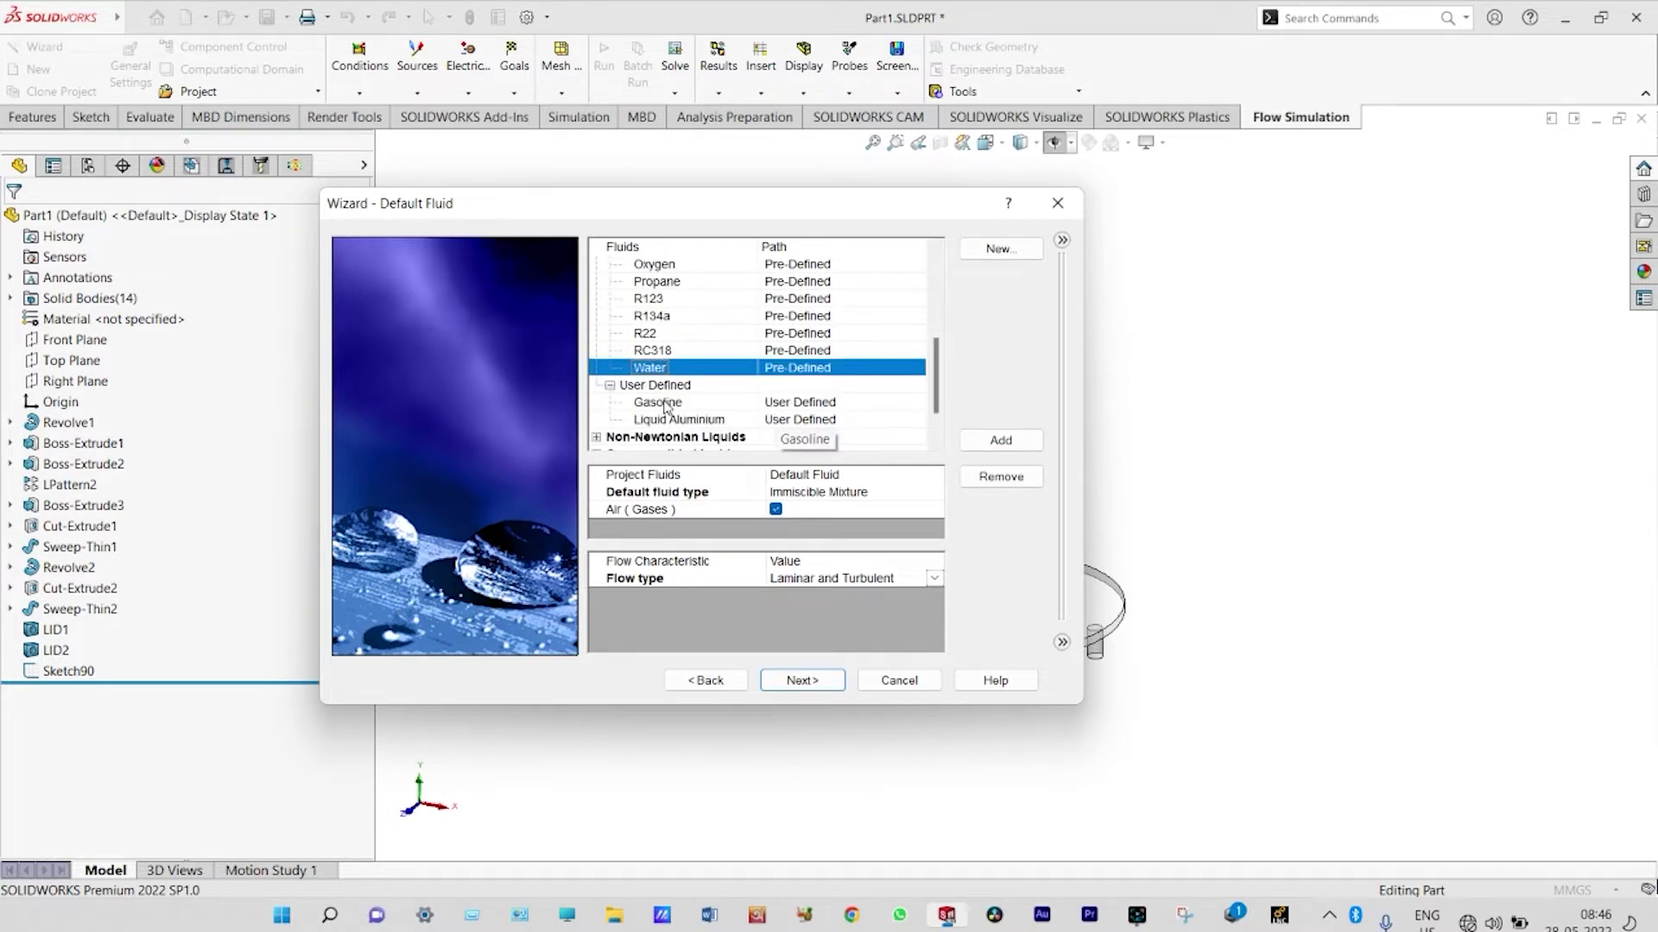
click(665, 404)
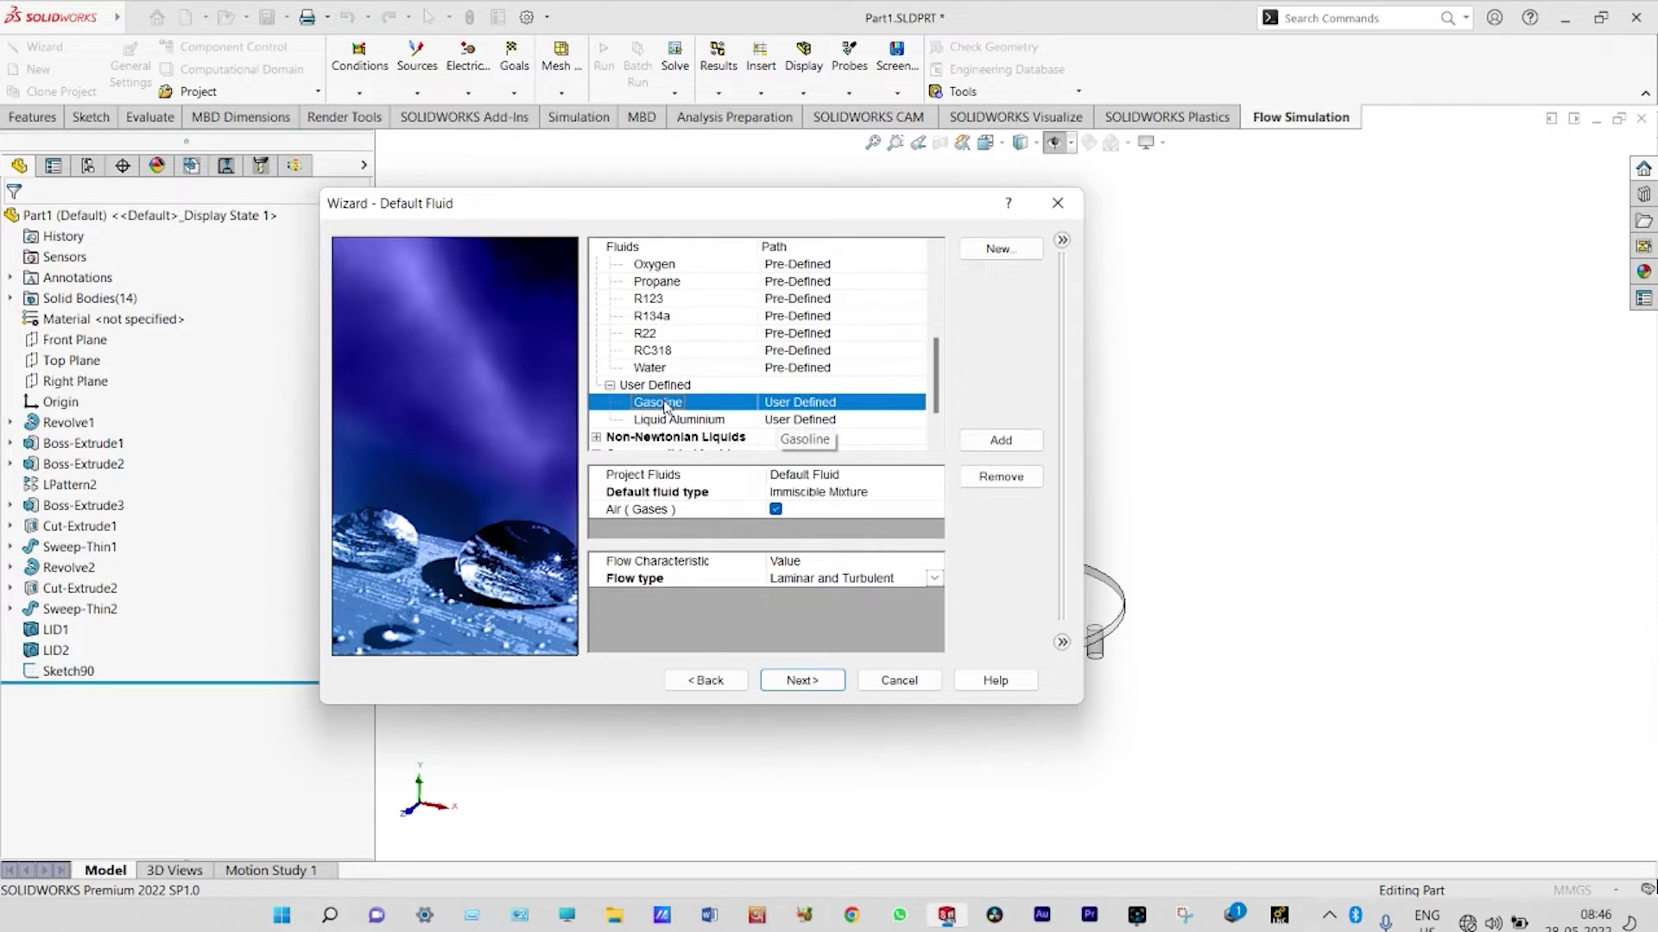
double_click(666, 404)
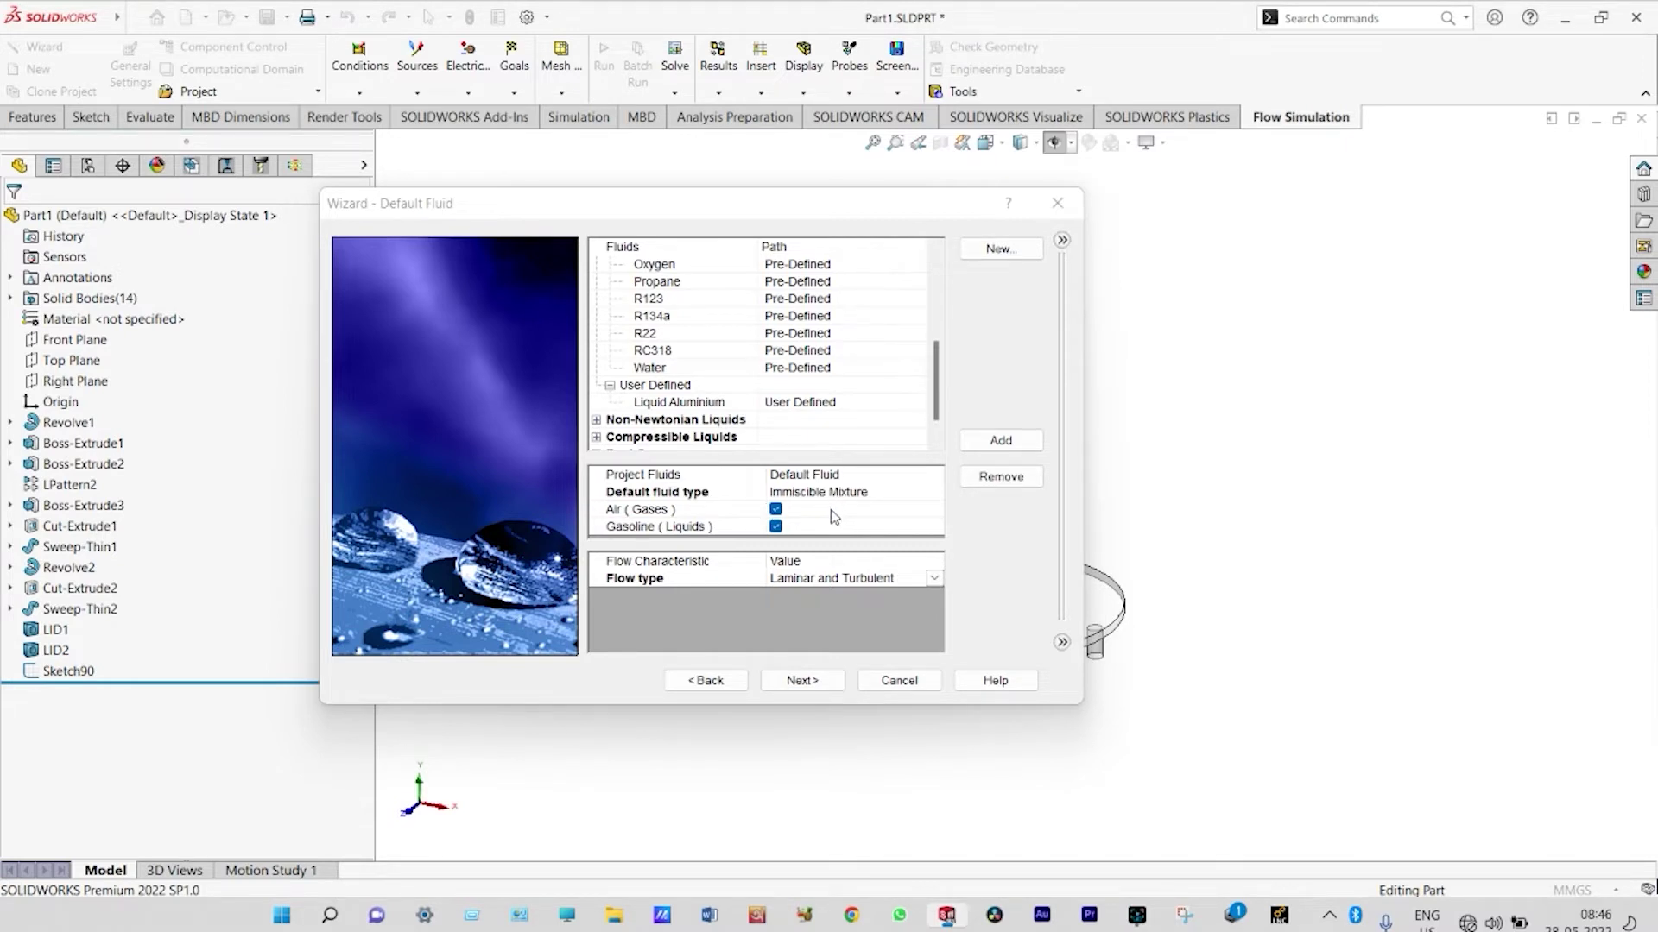
click(809, 681)
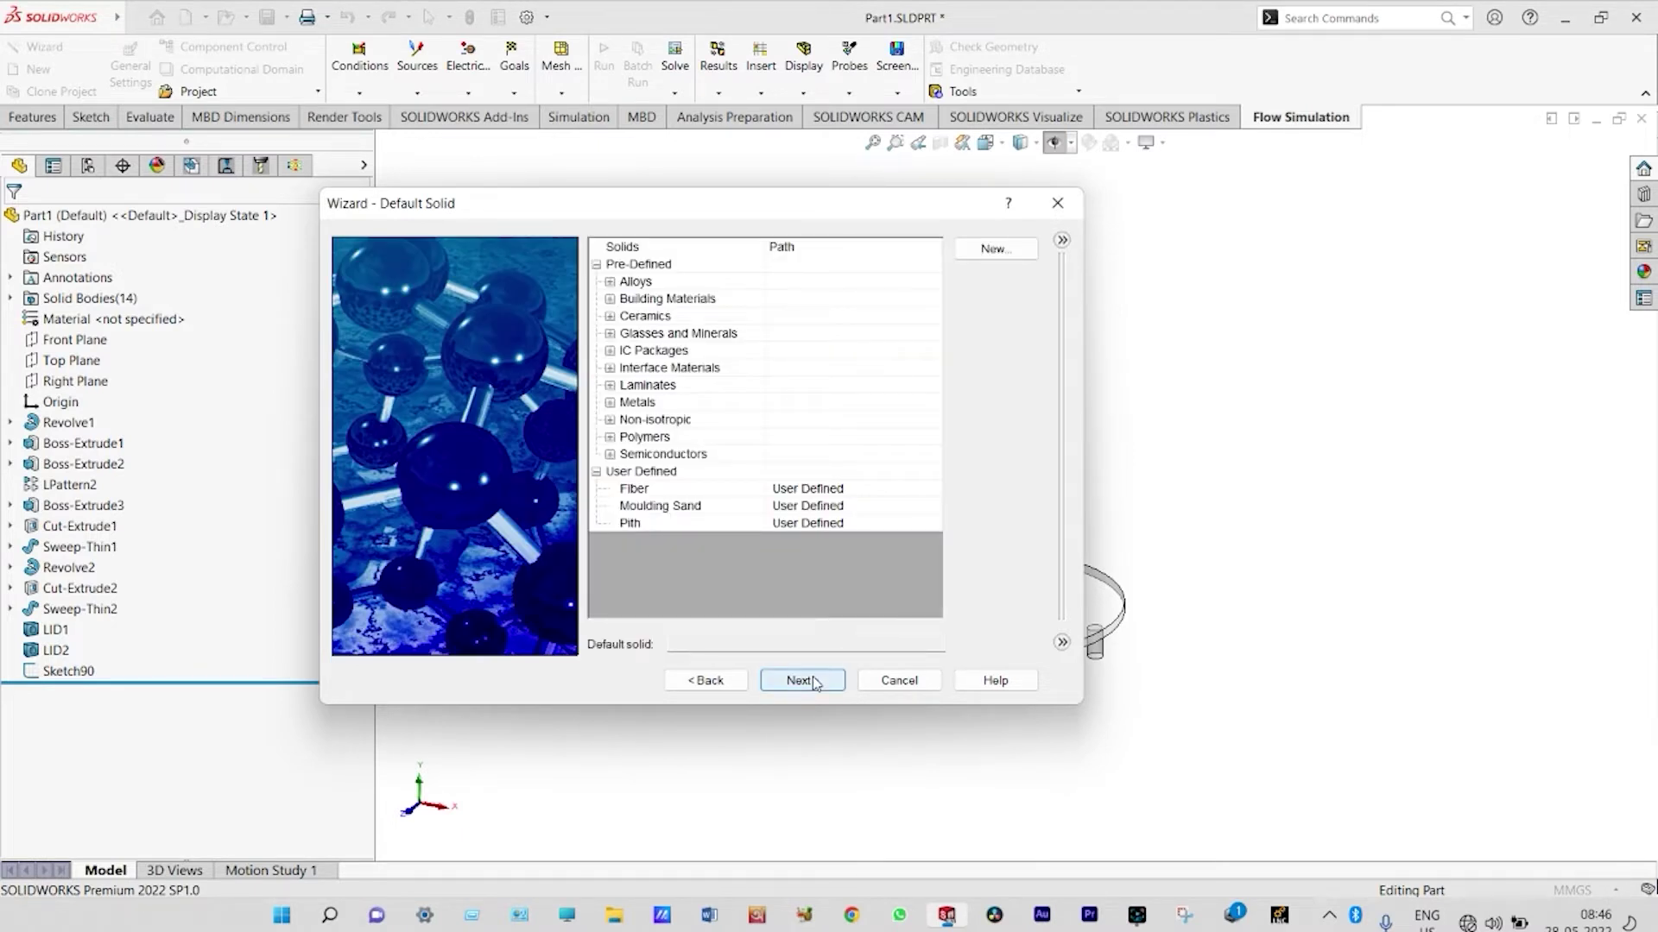
Set the predefined alloy Aluminum 6061 as the default solid and accept the default wall conditions.
click(609, 282)
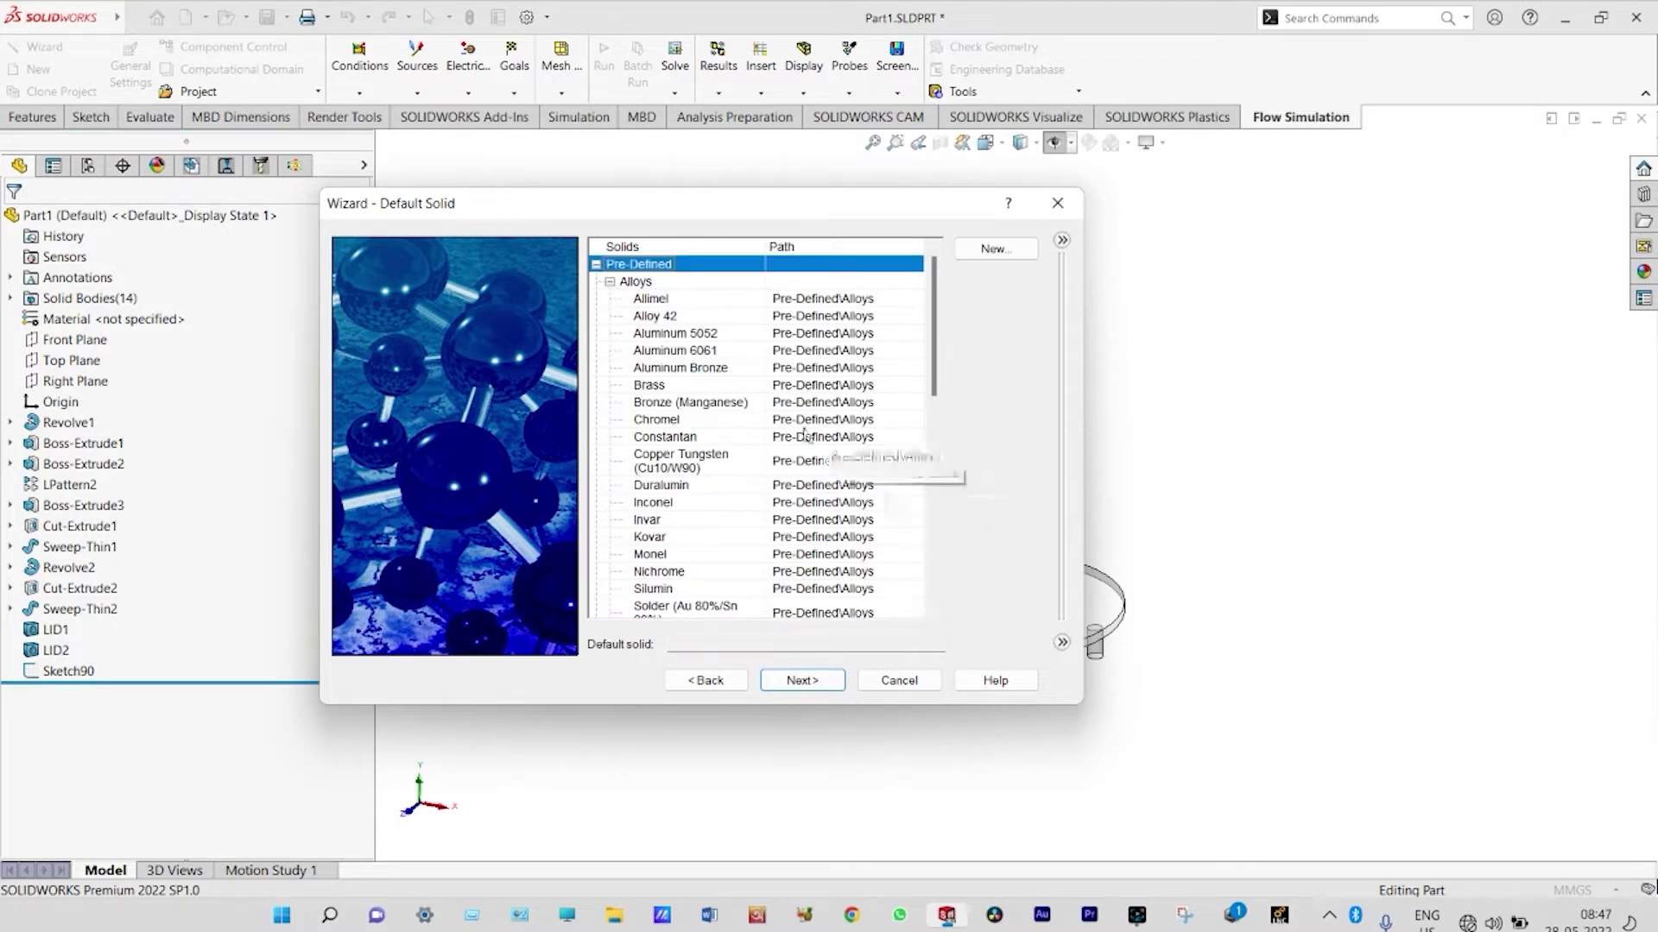
click(721, 351)
click(802, 681)
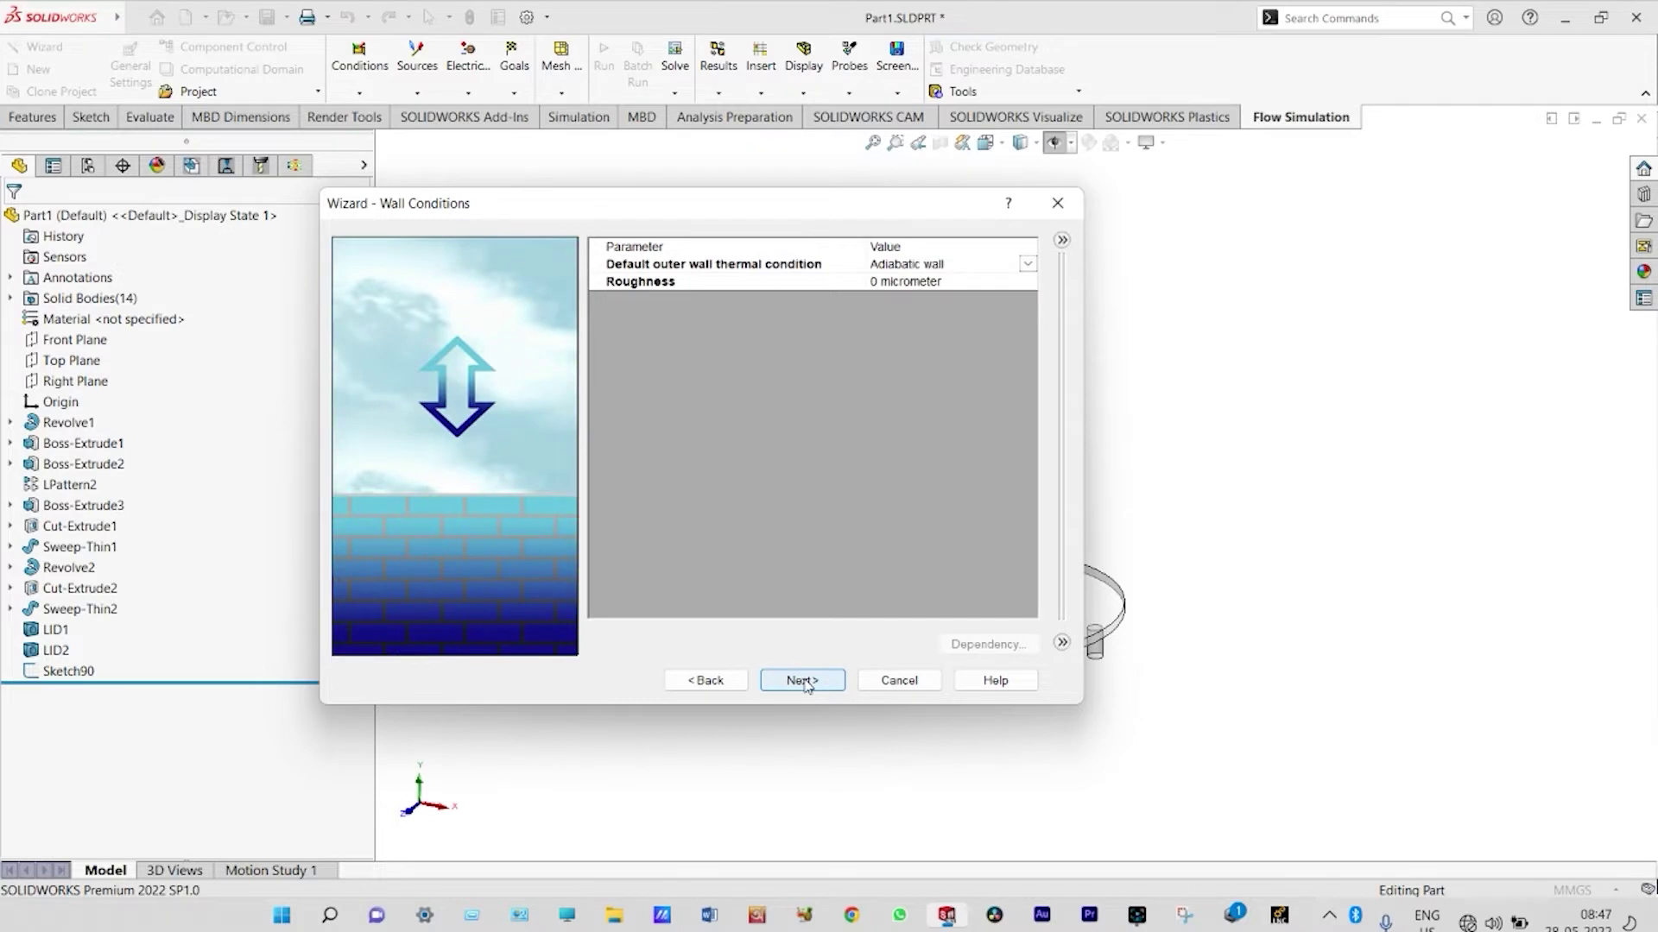
click(802, 681)
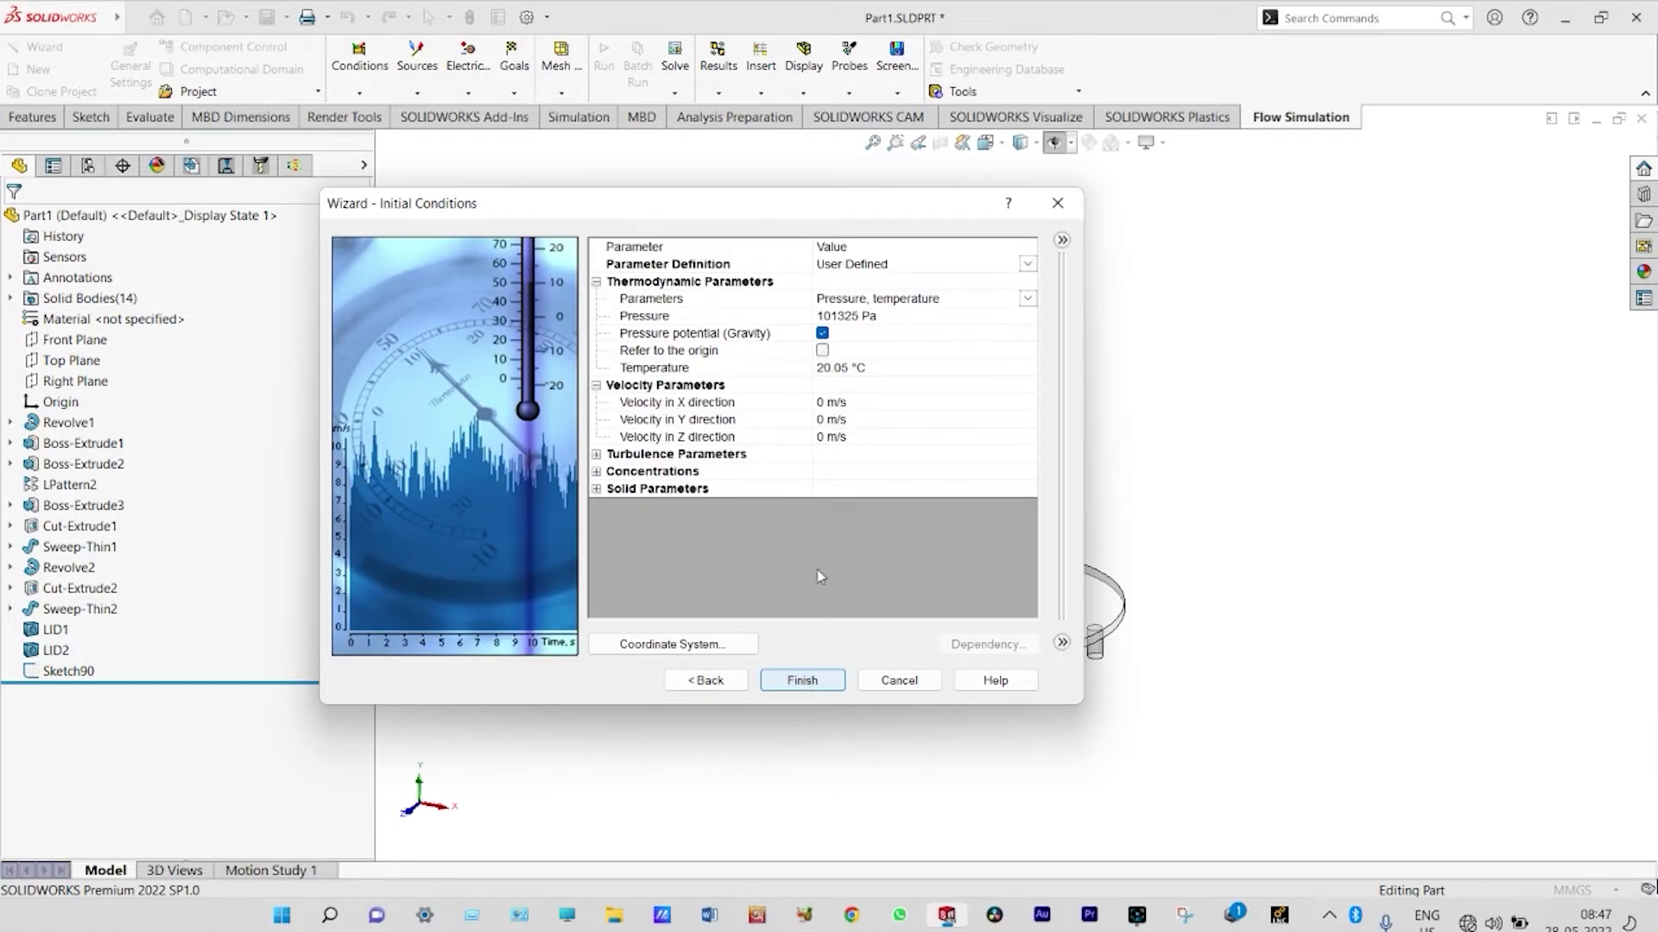
Set the initial fluid and solid temperatures to 20 °C and finish creating the flow project.
click(850, 370)
click(850, 369)
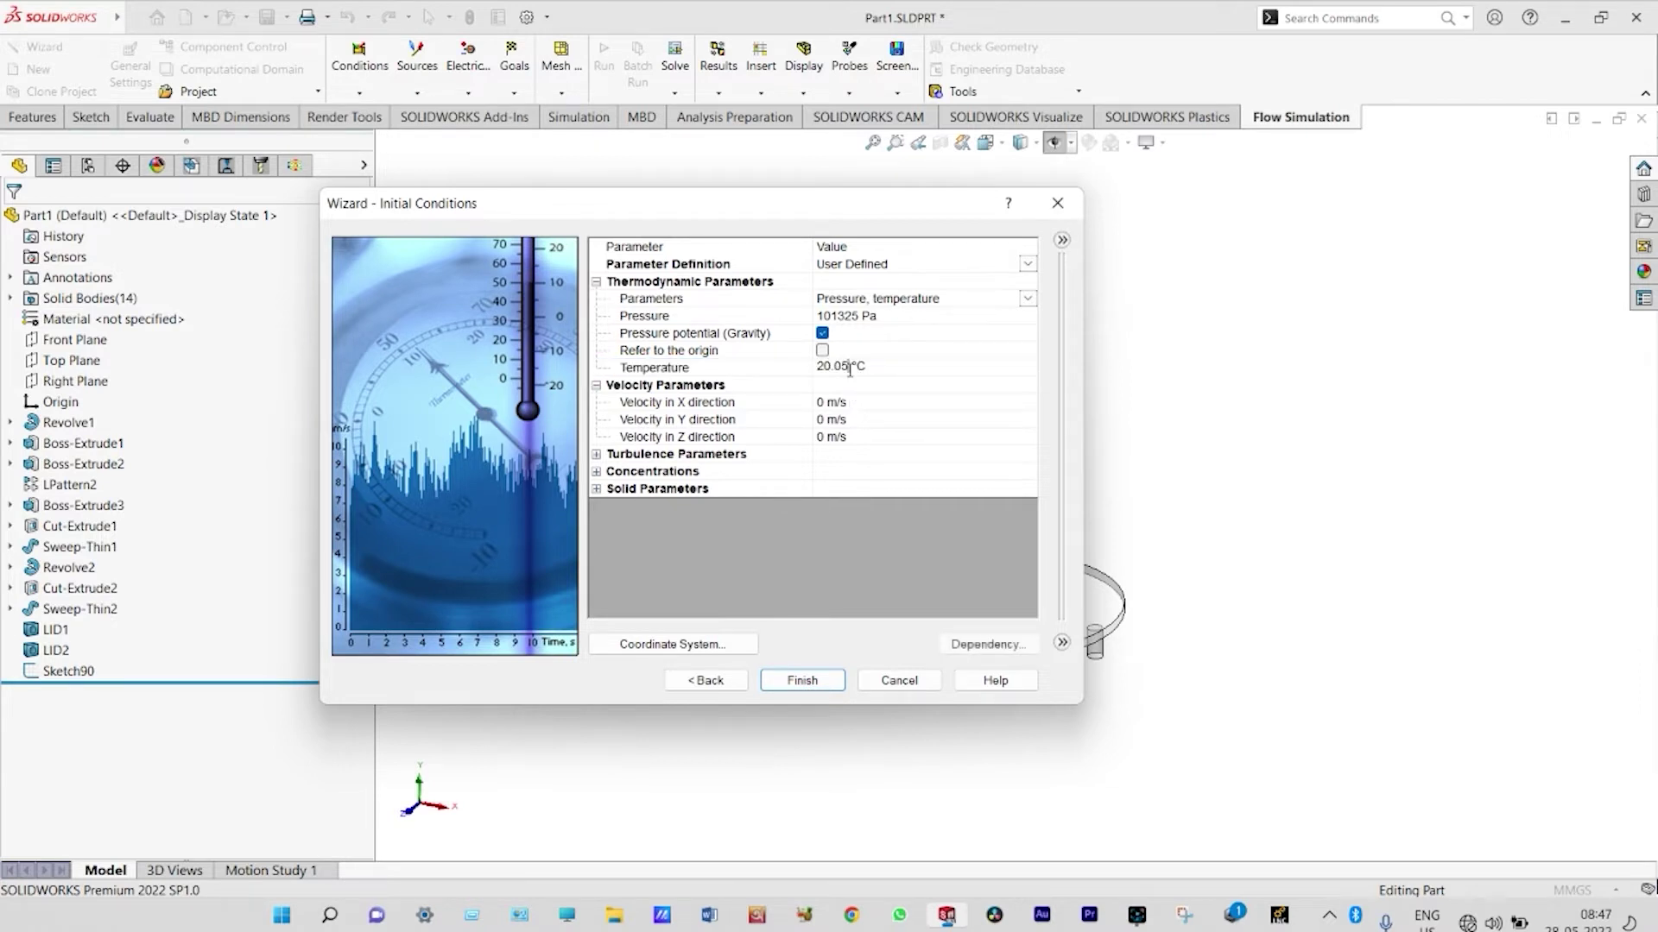
key(BackSpace)
click(597, 473)
double_click(720, 506)
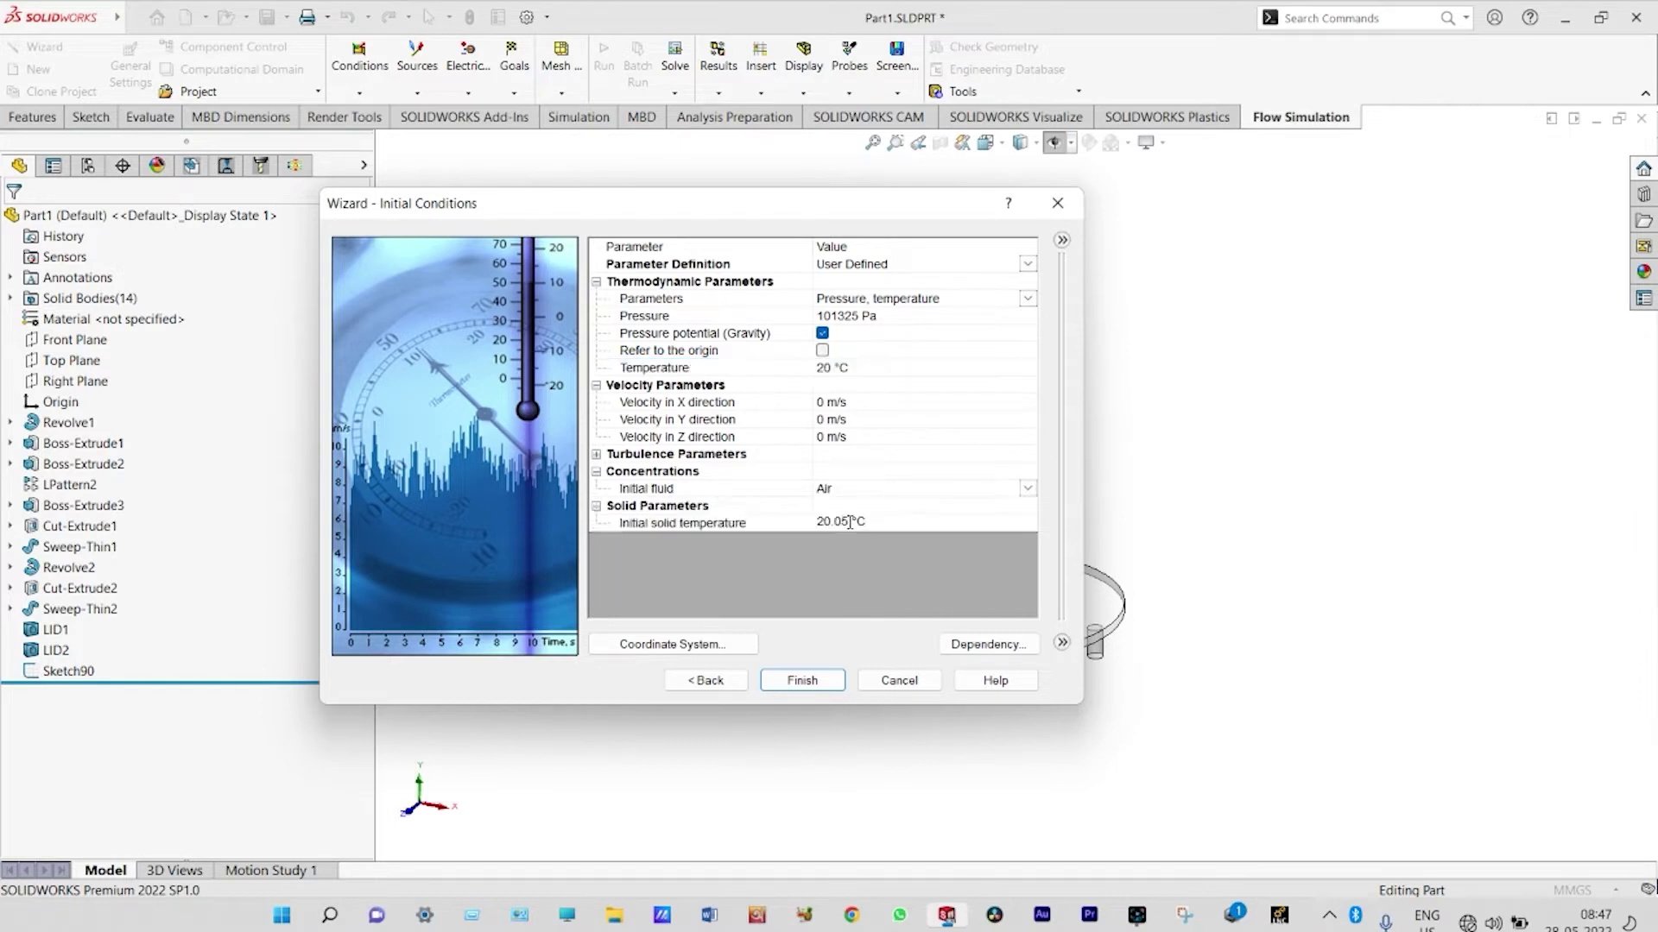
click(850, 522)
key(BackSpace)
click(802, 681)
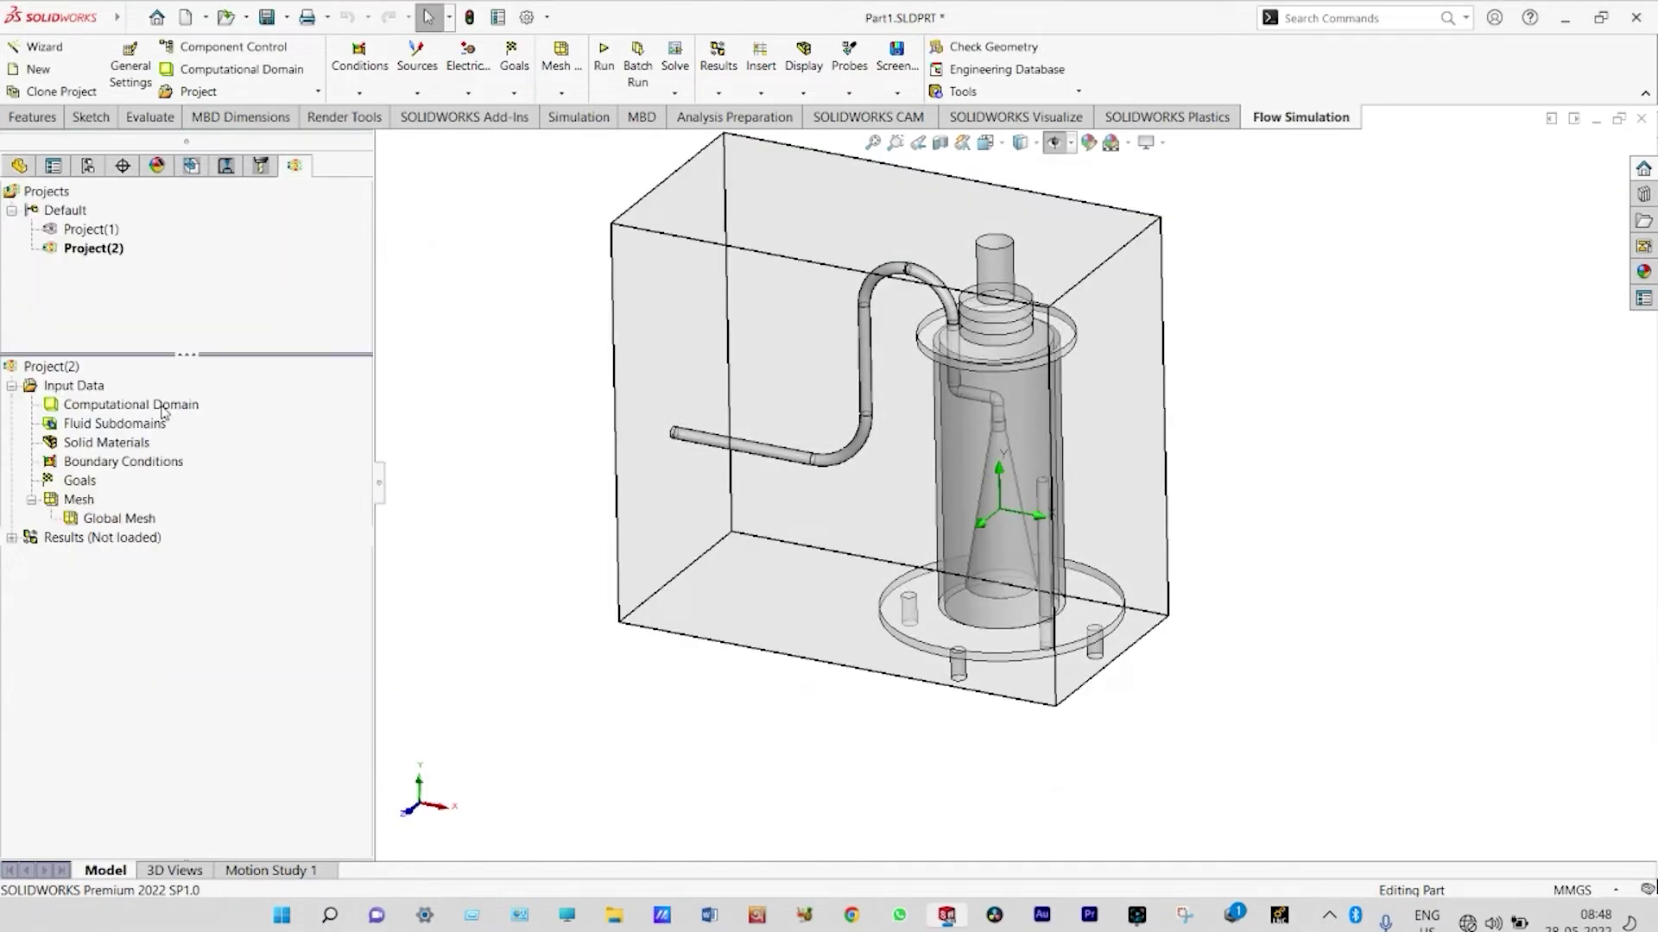
Hide the computational domain around the vessel.
right_click(163, 410)
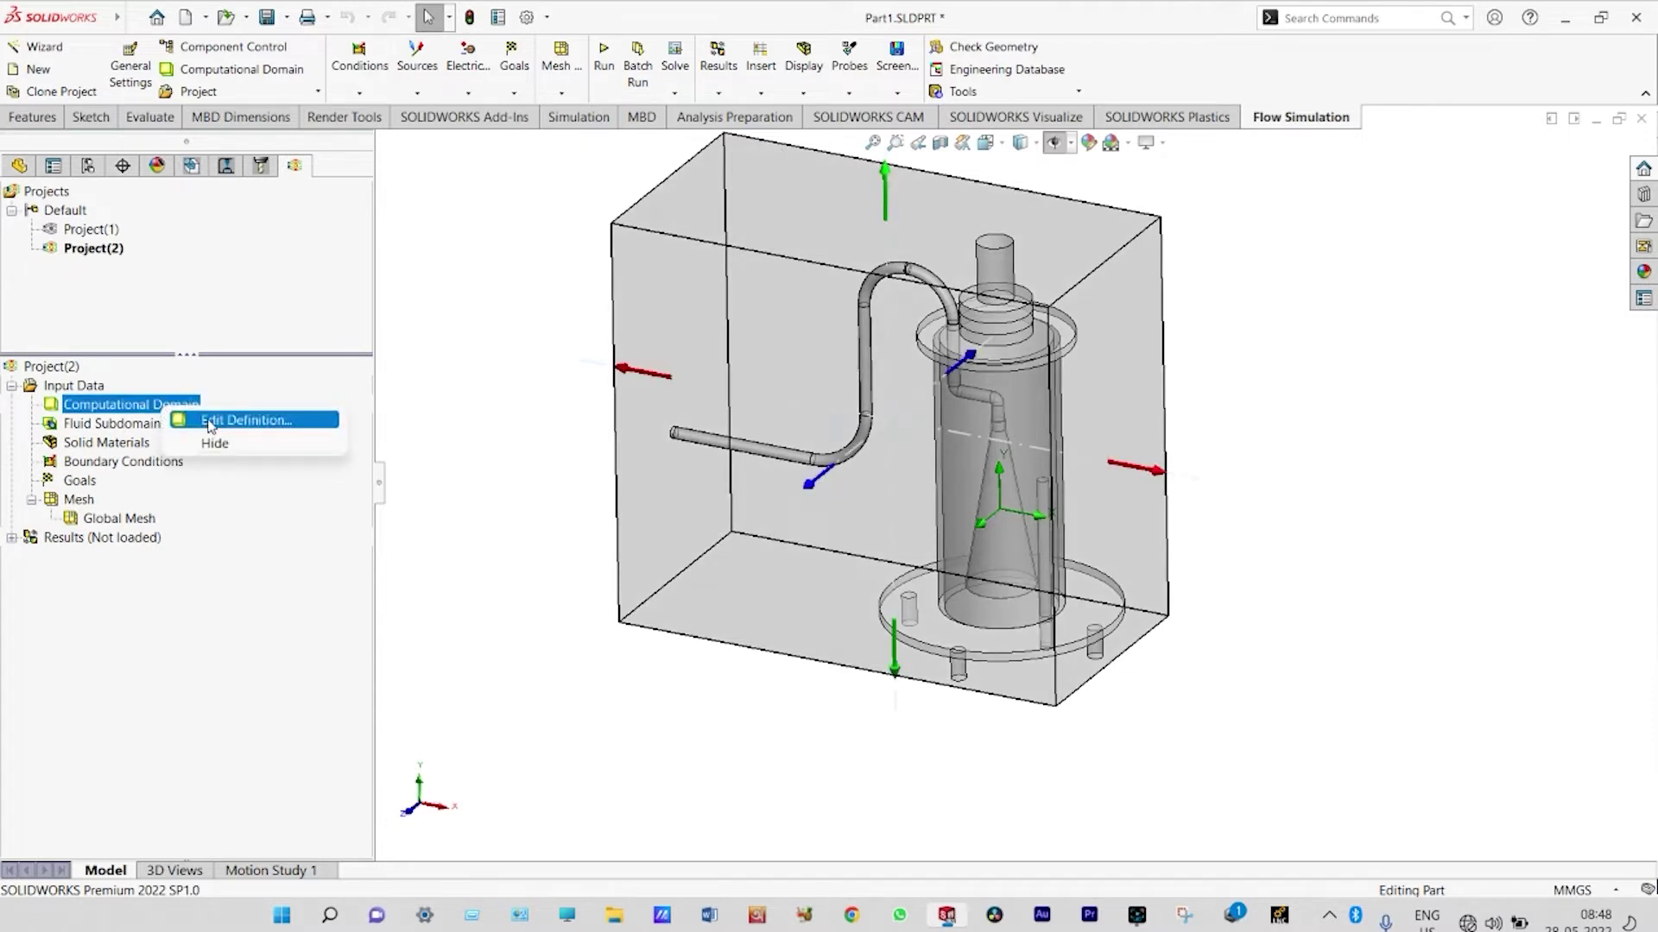
click(222, 443)
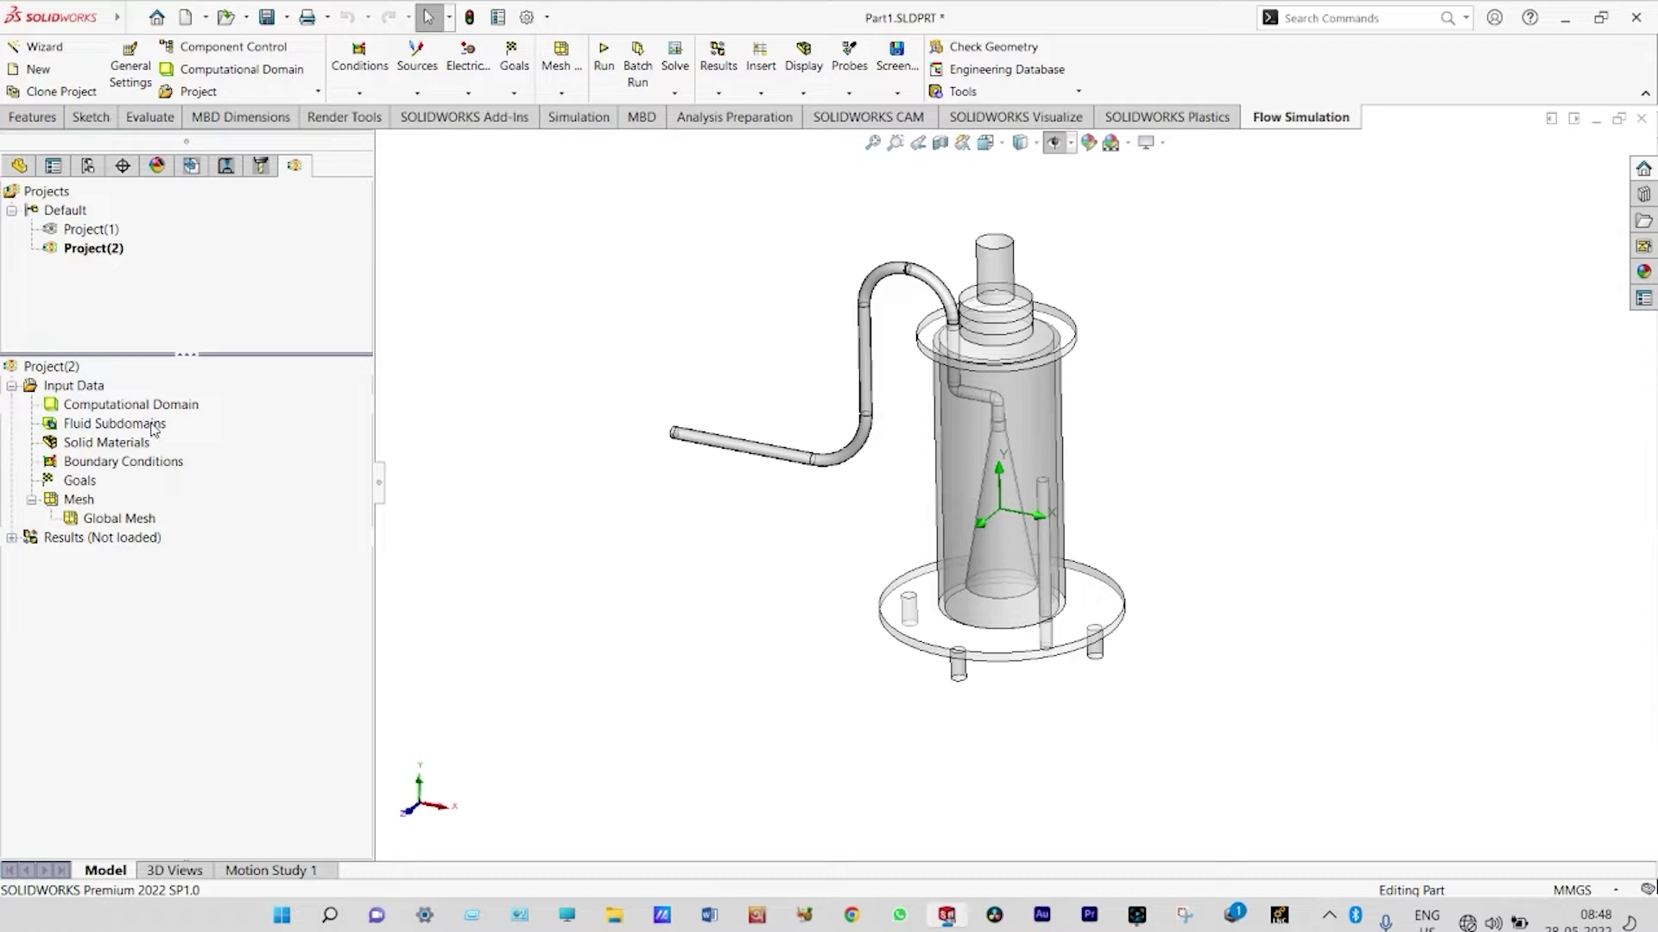
Cut the model open with a planar section view along the Front Plane.
right_click(143, 469)
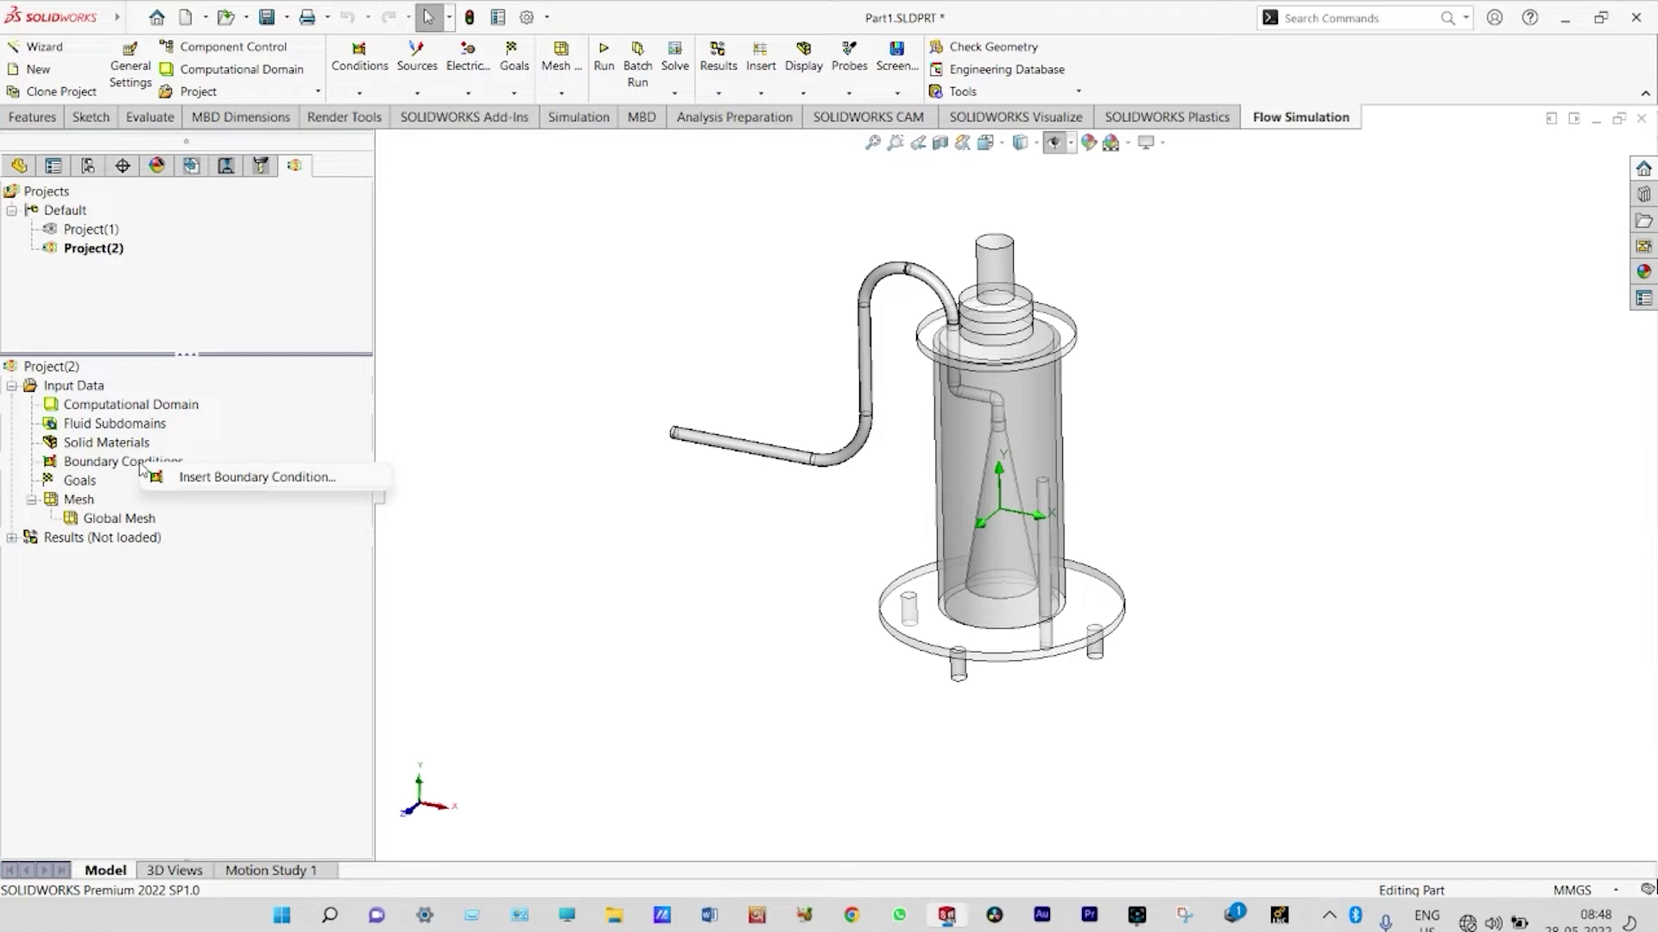
click(507, 479)
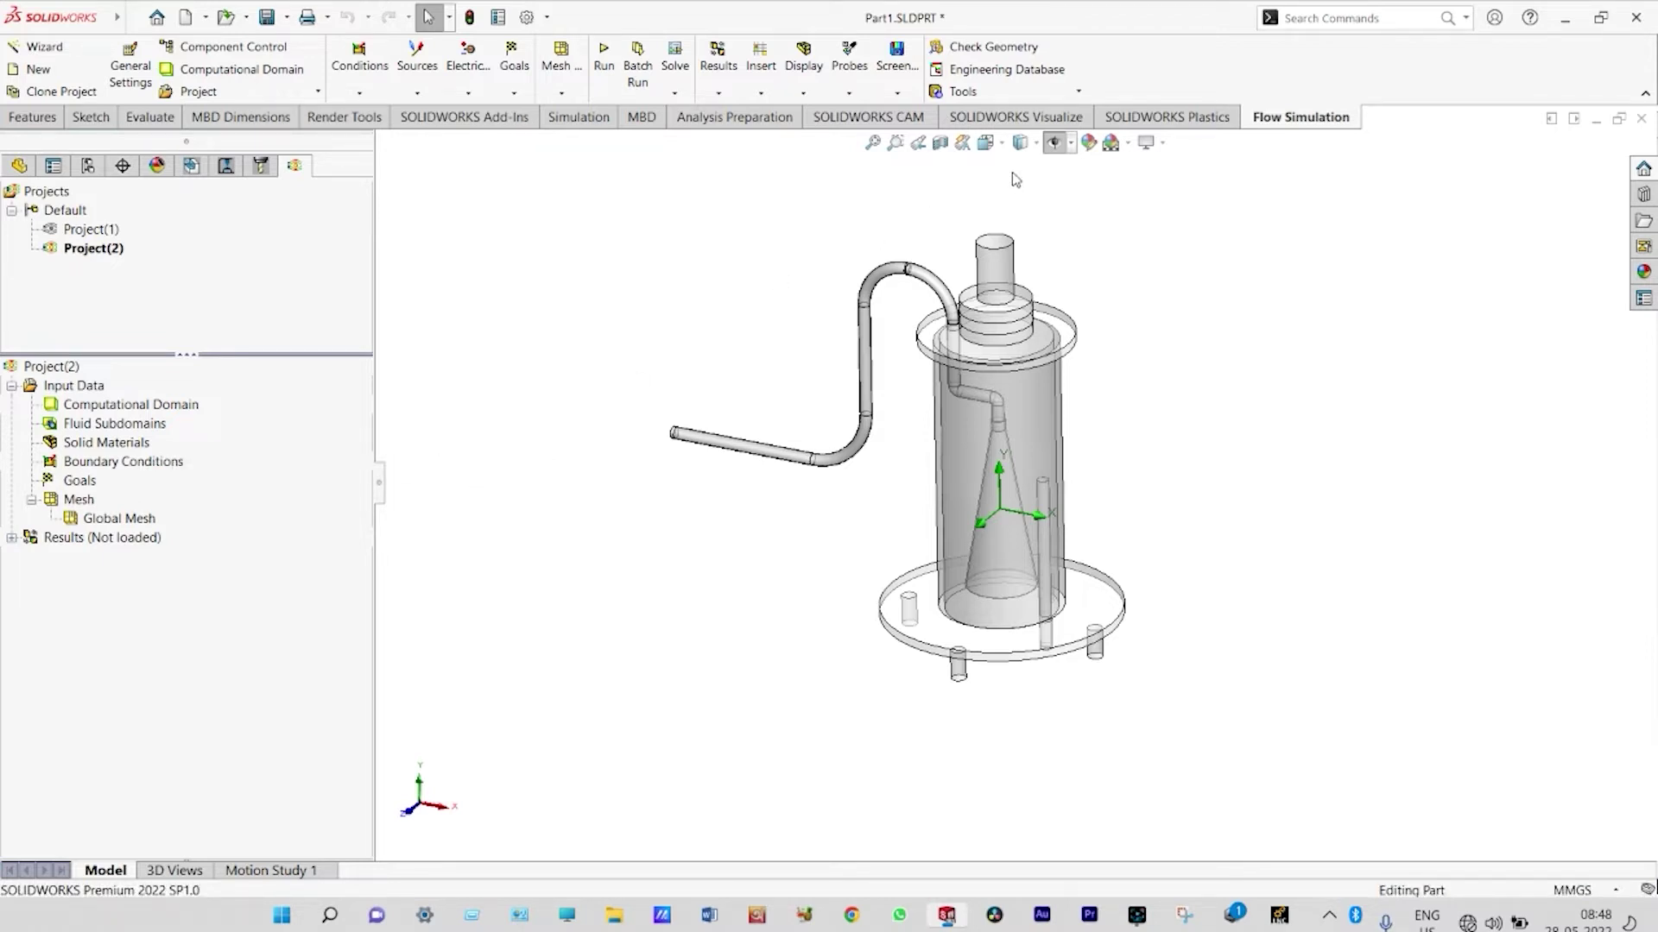
click(940, 144)
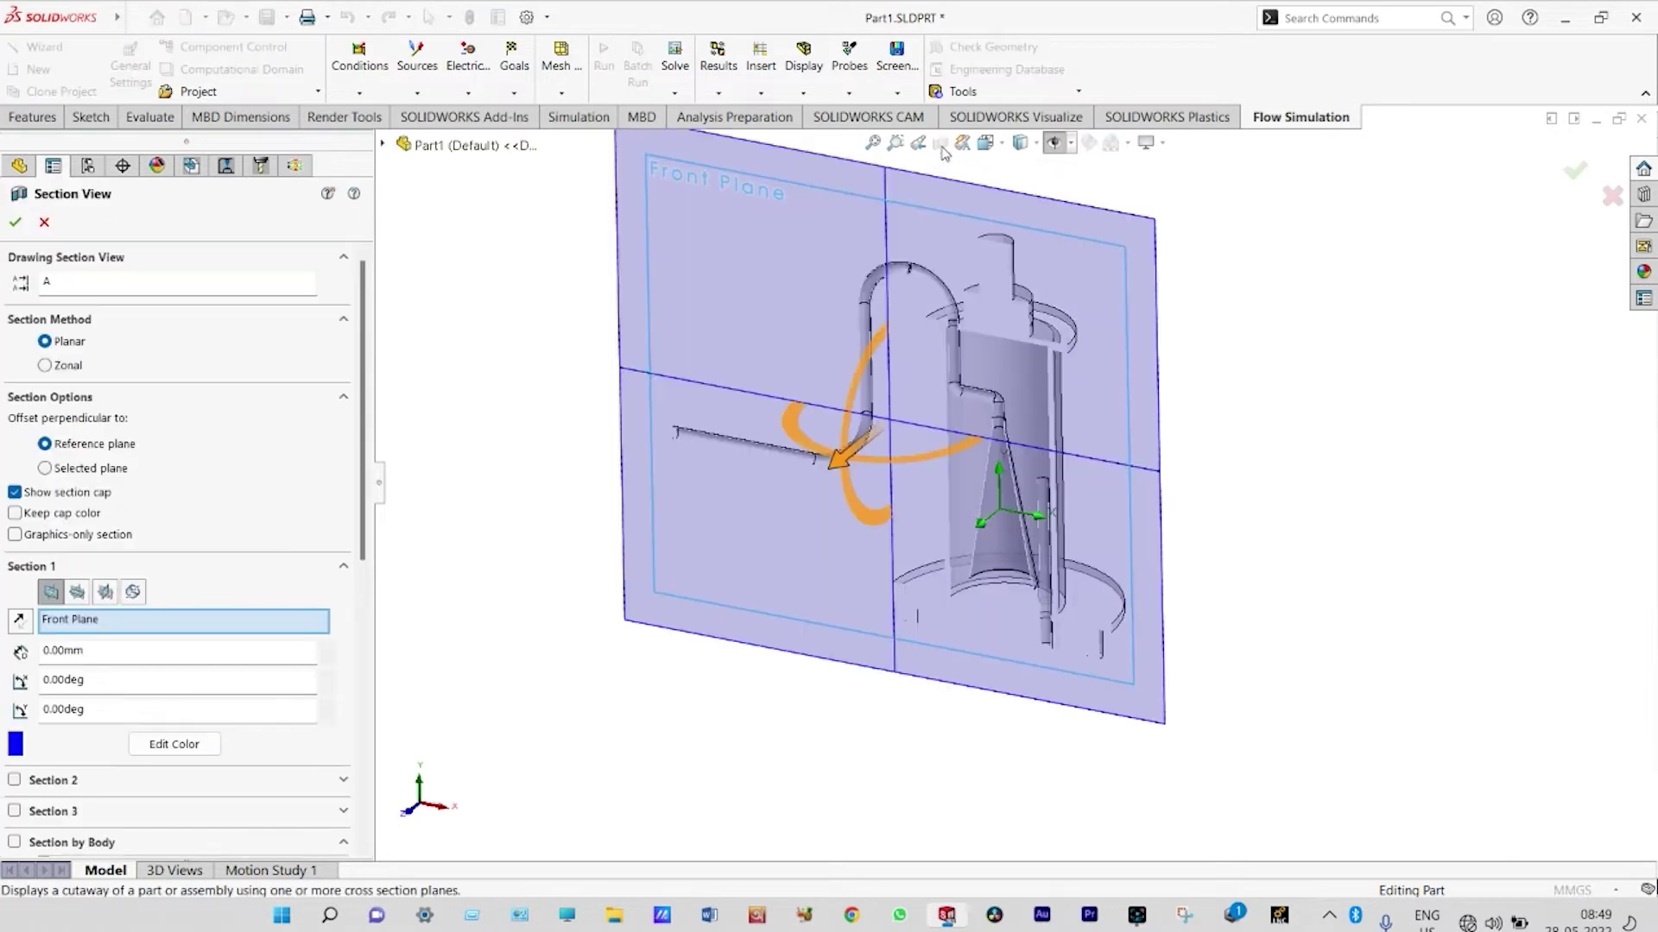
click(1580, 169)
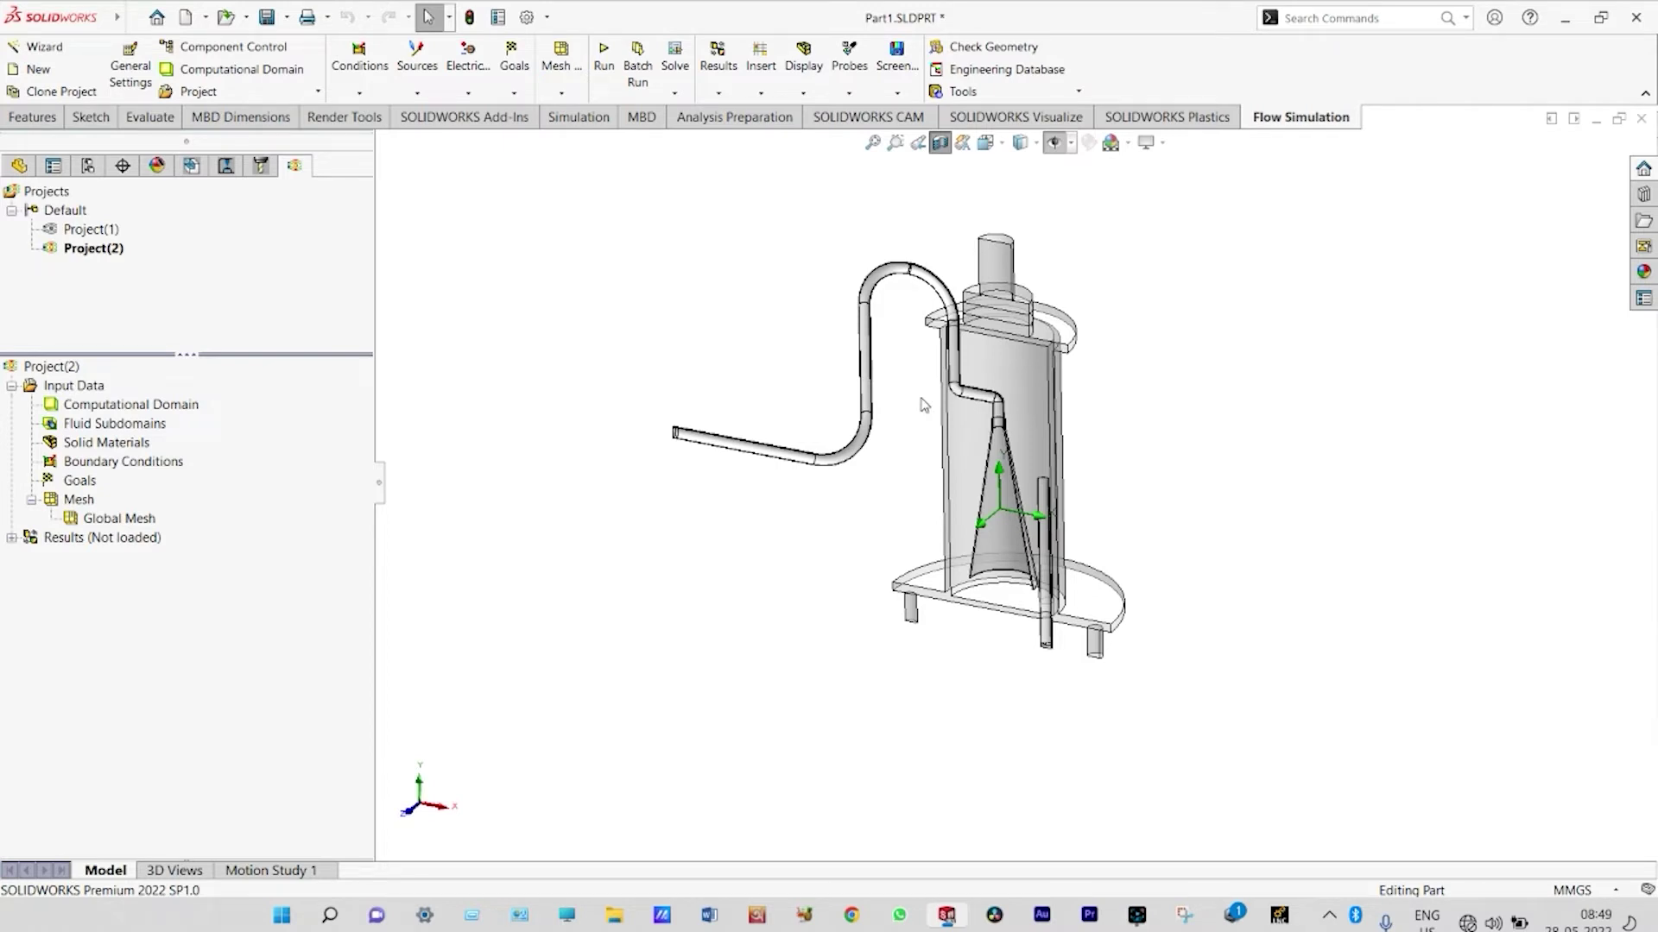
Insert an Inlet Velocity boundary condition of 1 m/s on the inner lid face at the long bent tube's open end.
scroll(639, 488, down, 5)
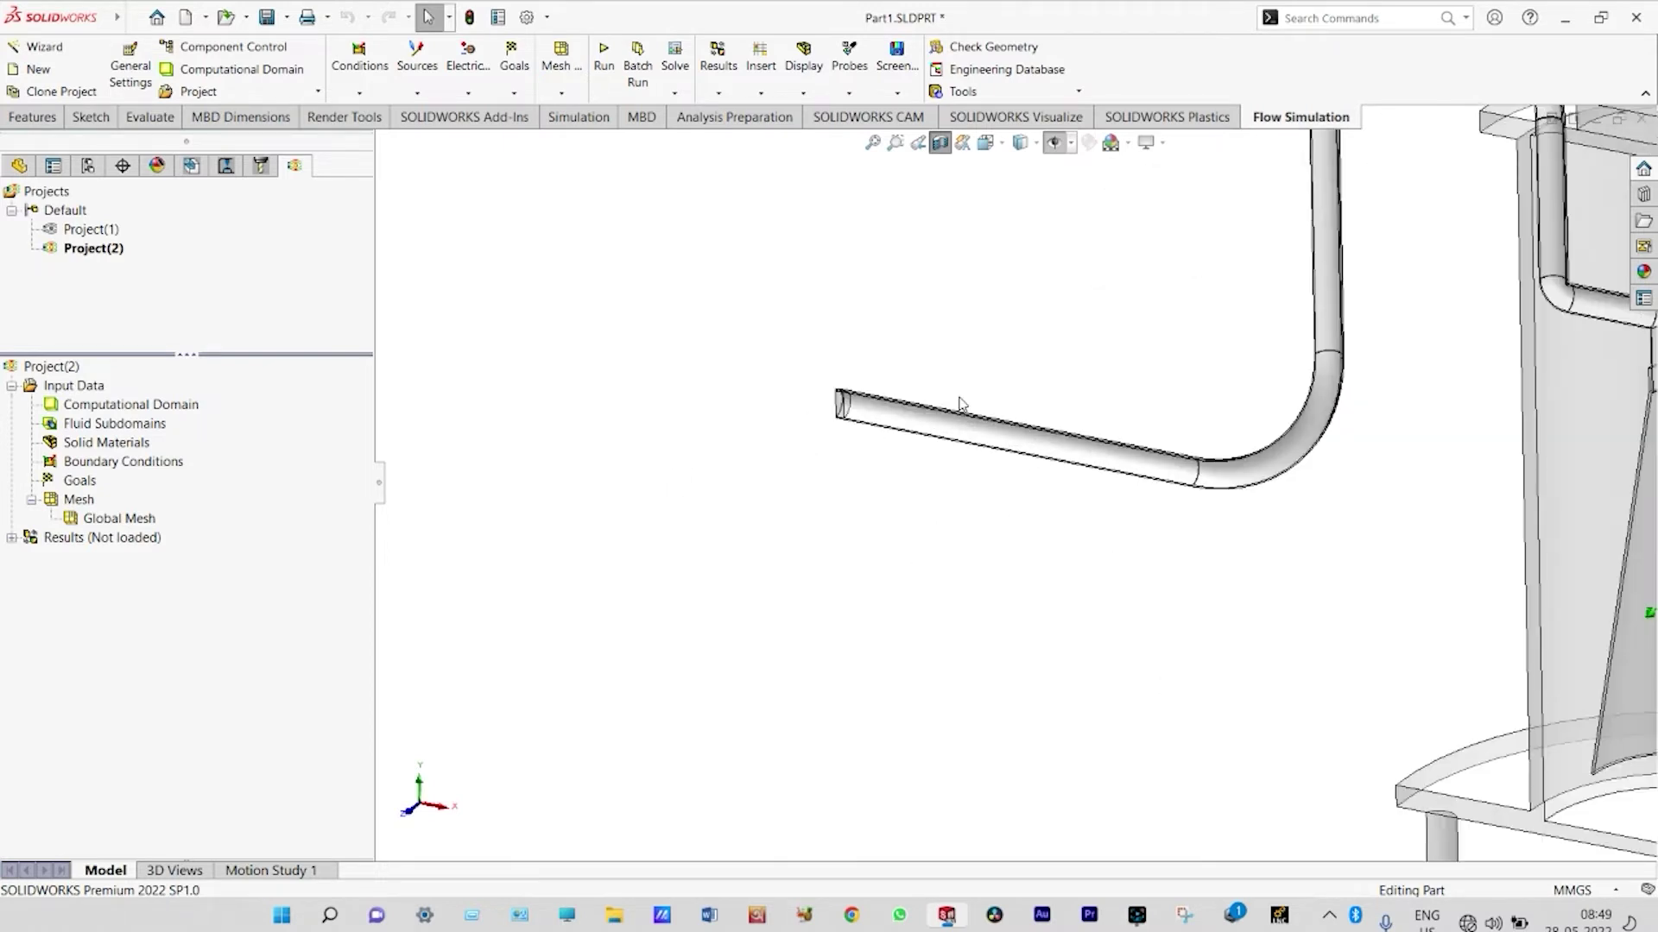
scroll(965, 404, down, 3)
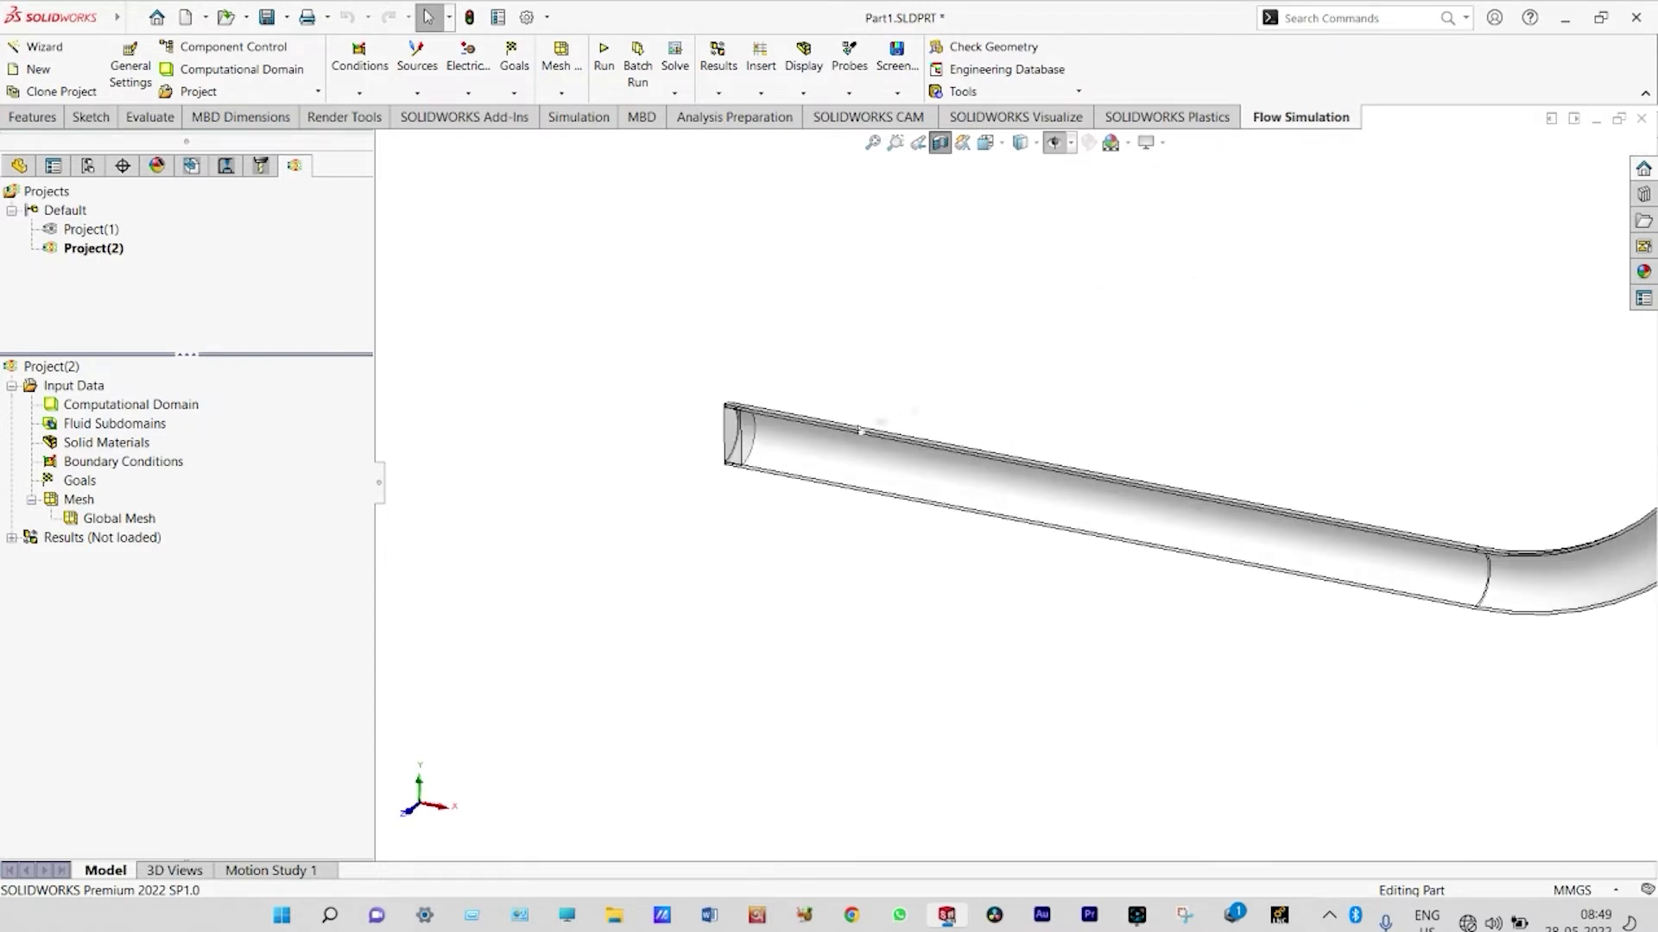
right_click(173, 463)
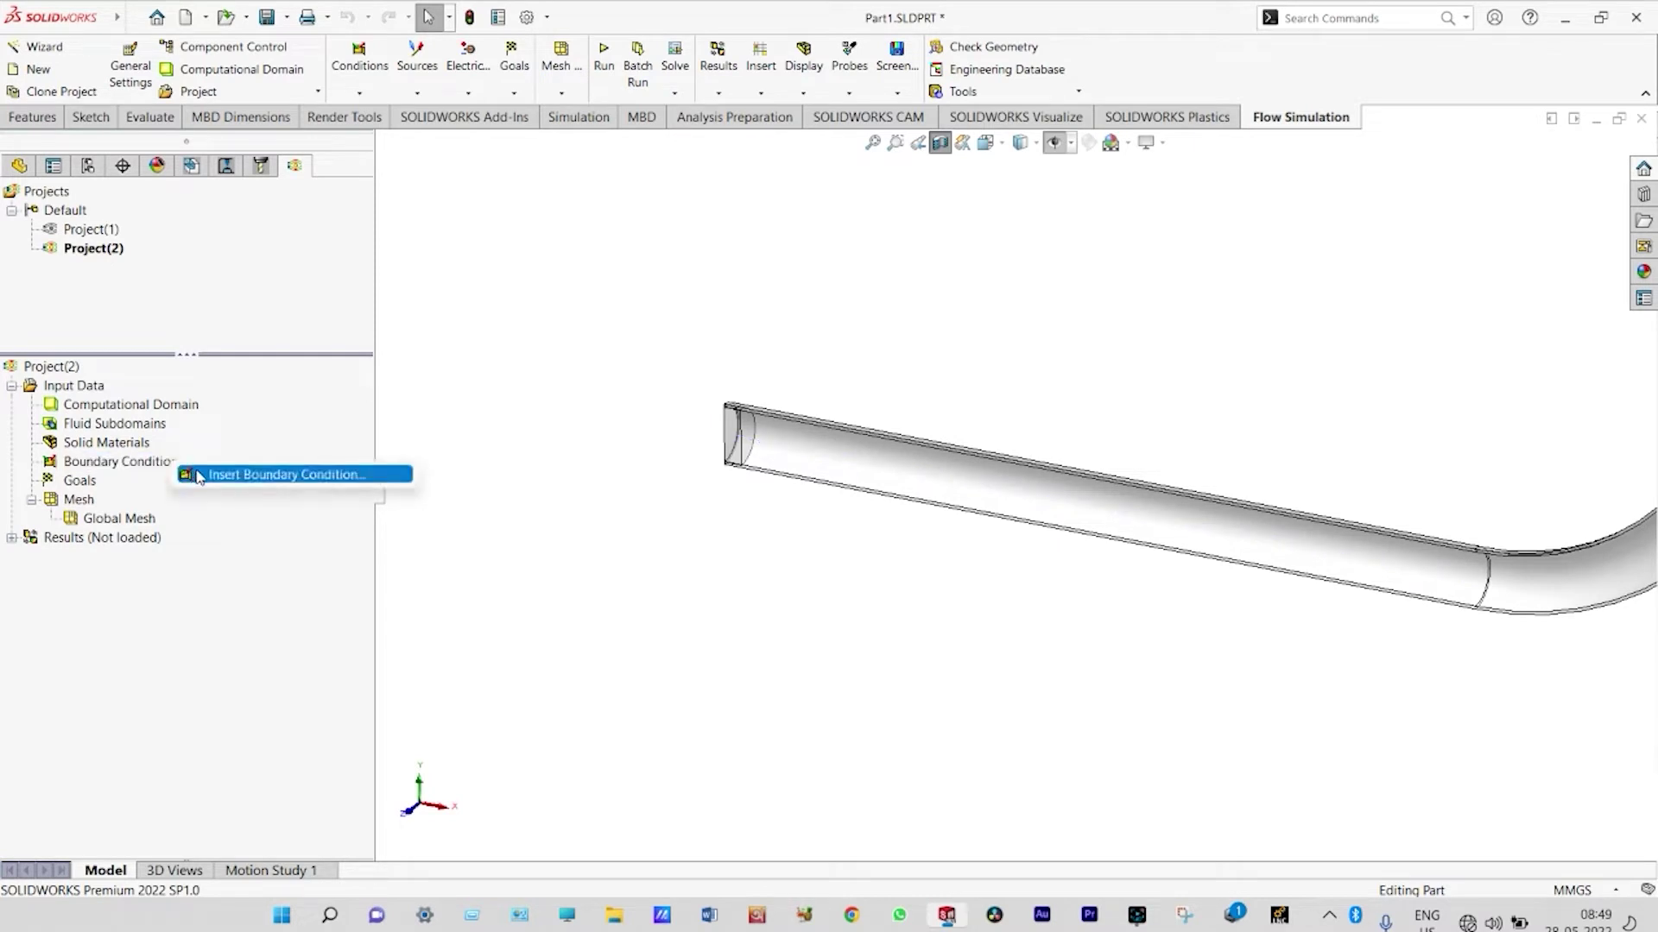
click(259, 475)
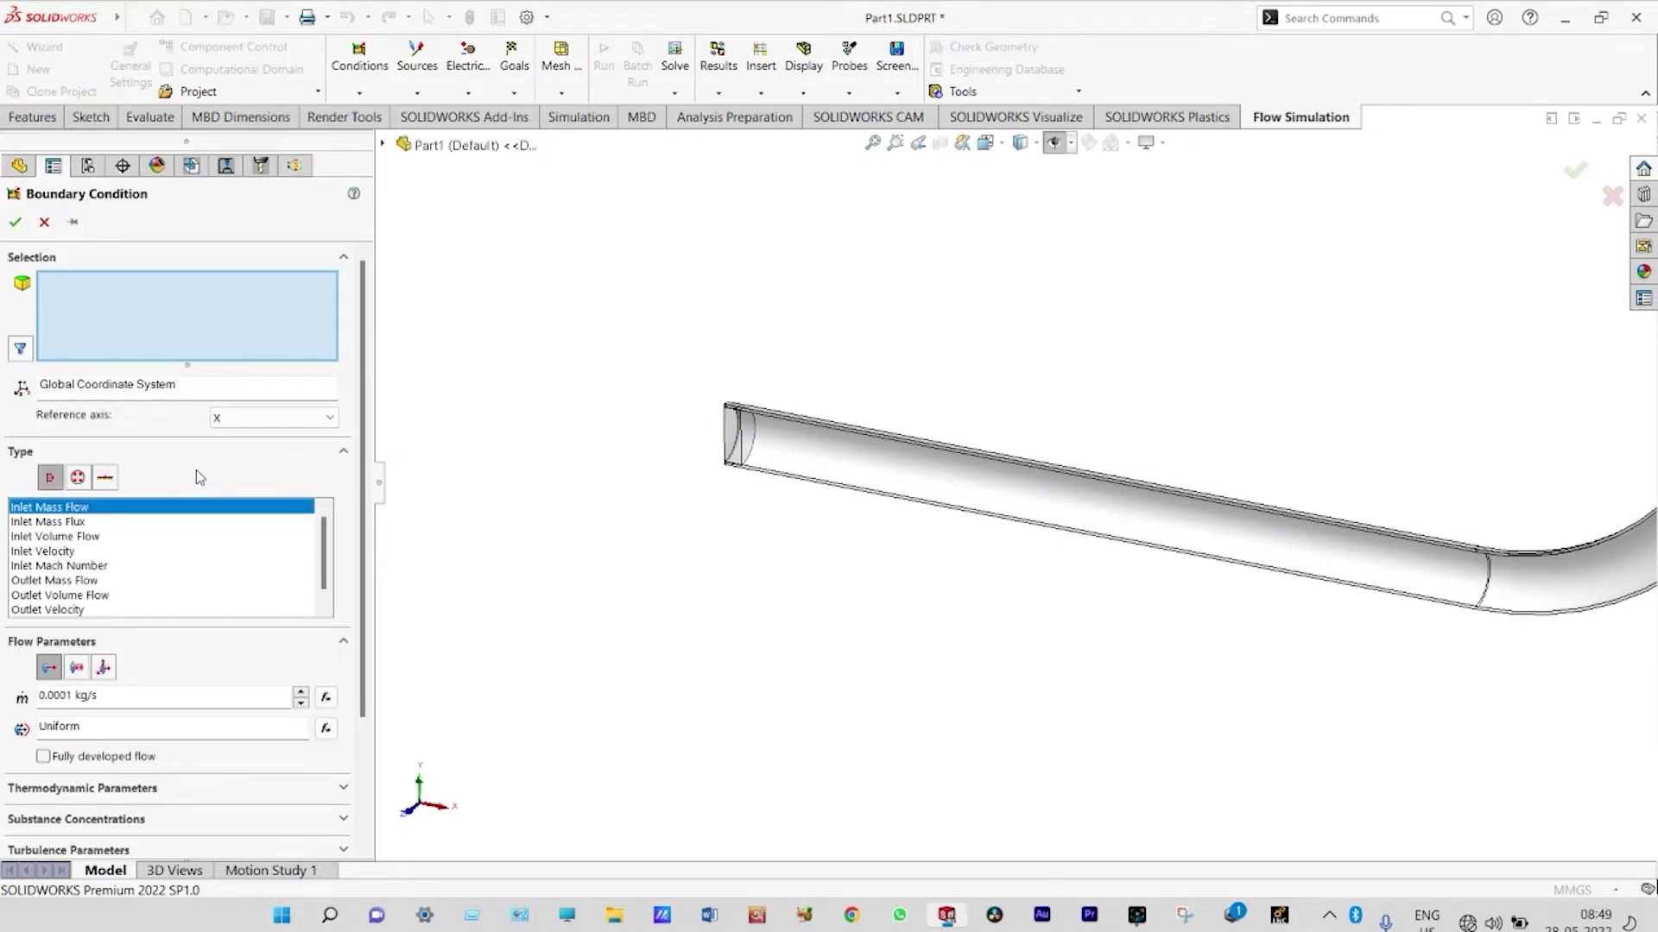
click(748, 437)
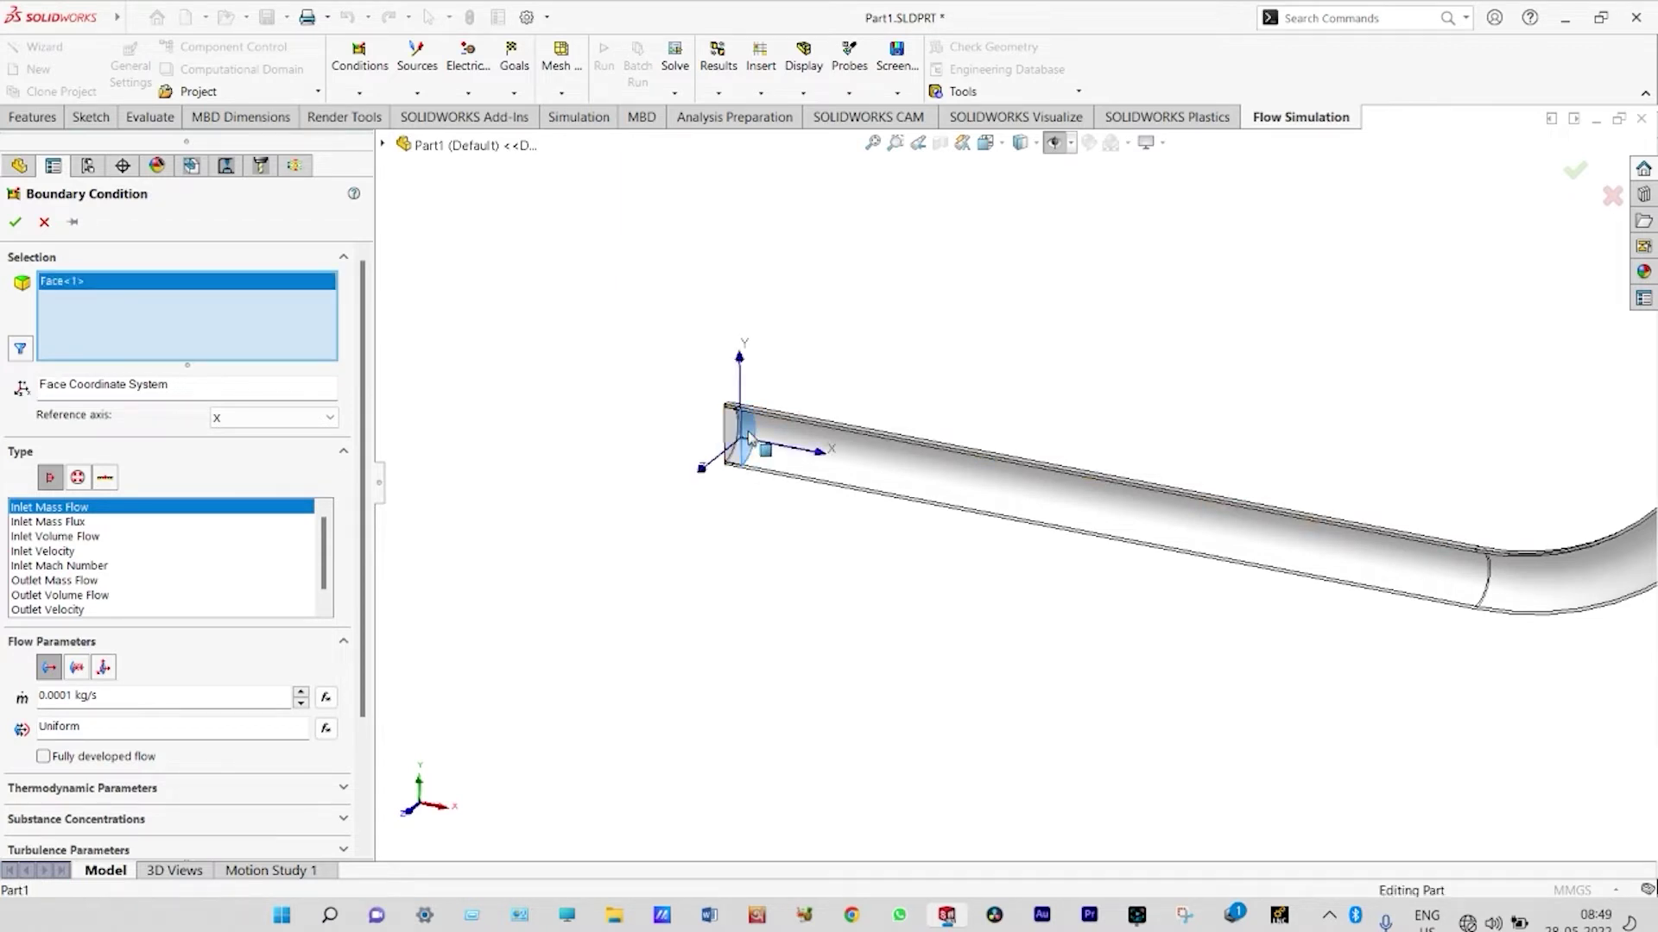
click(52, 551)
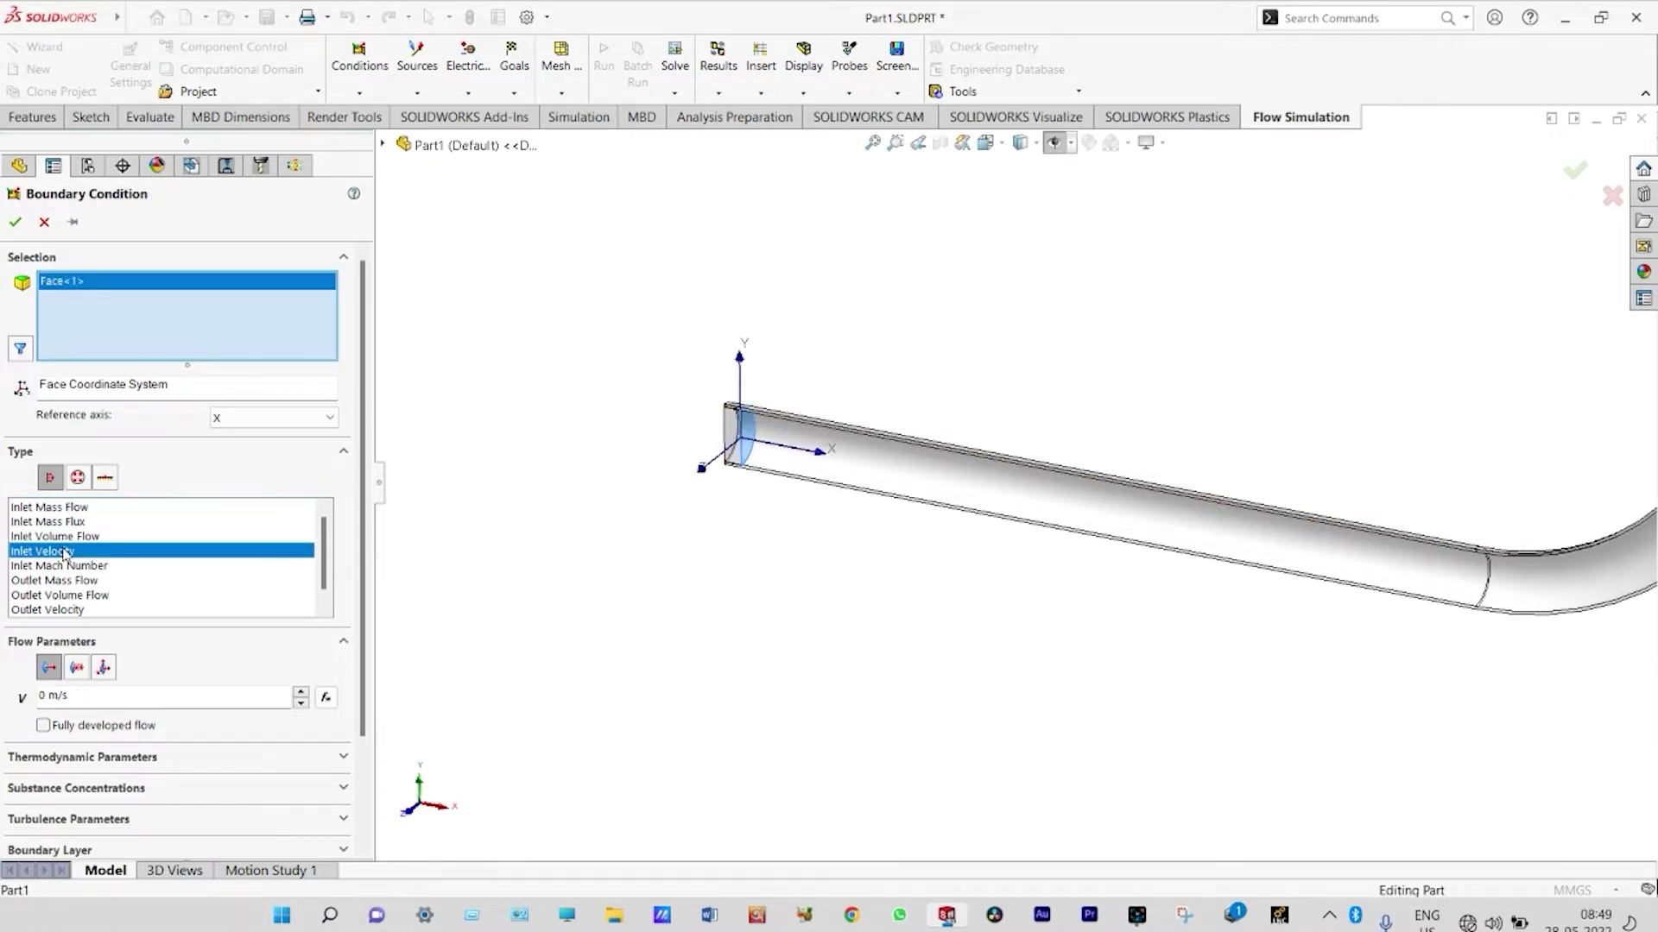
double_click(45, 694)
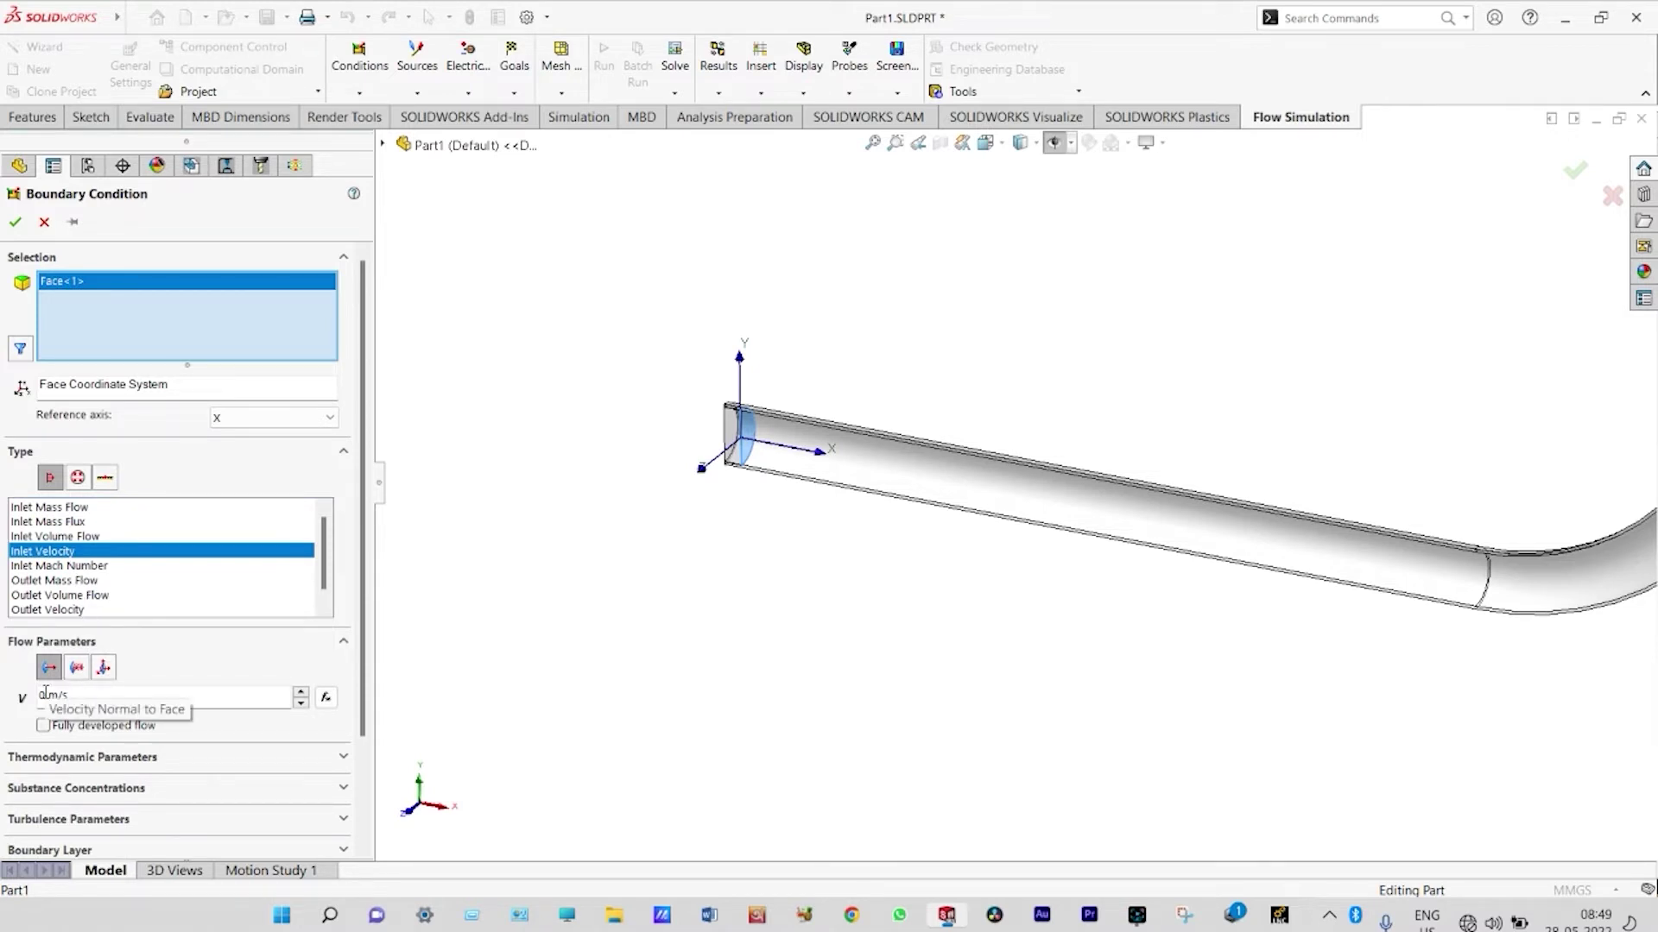
text(1)
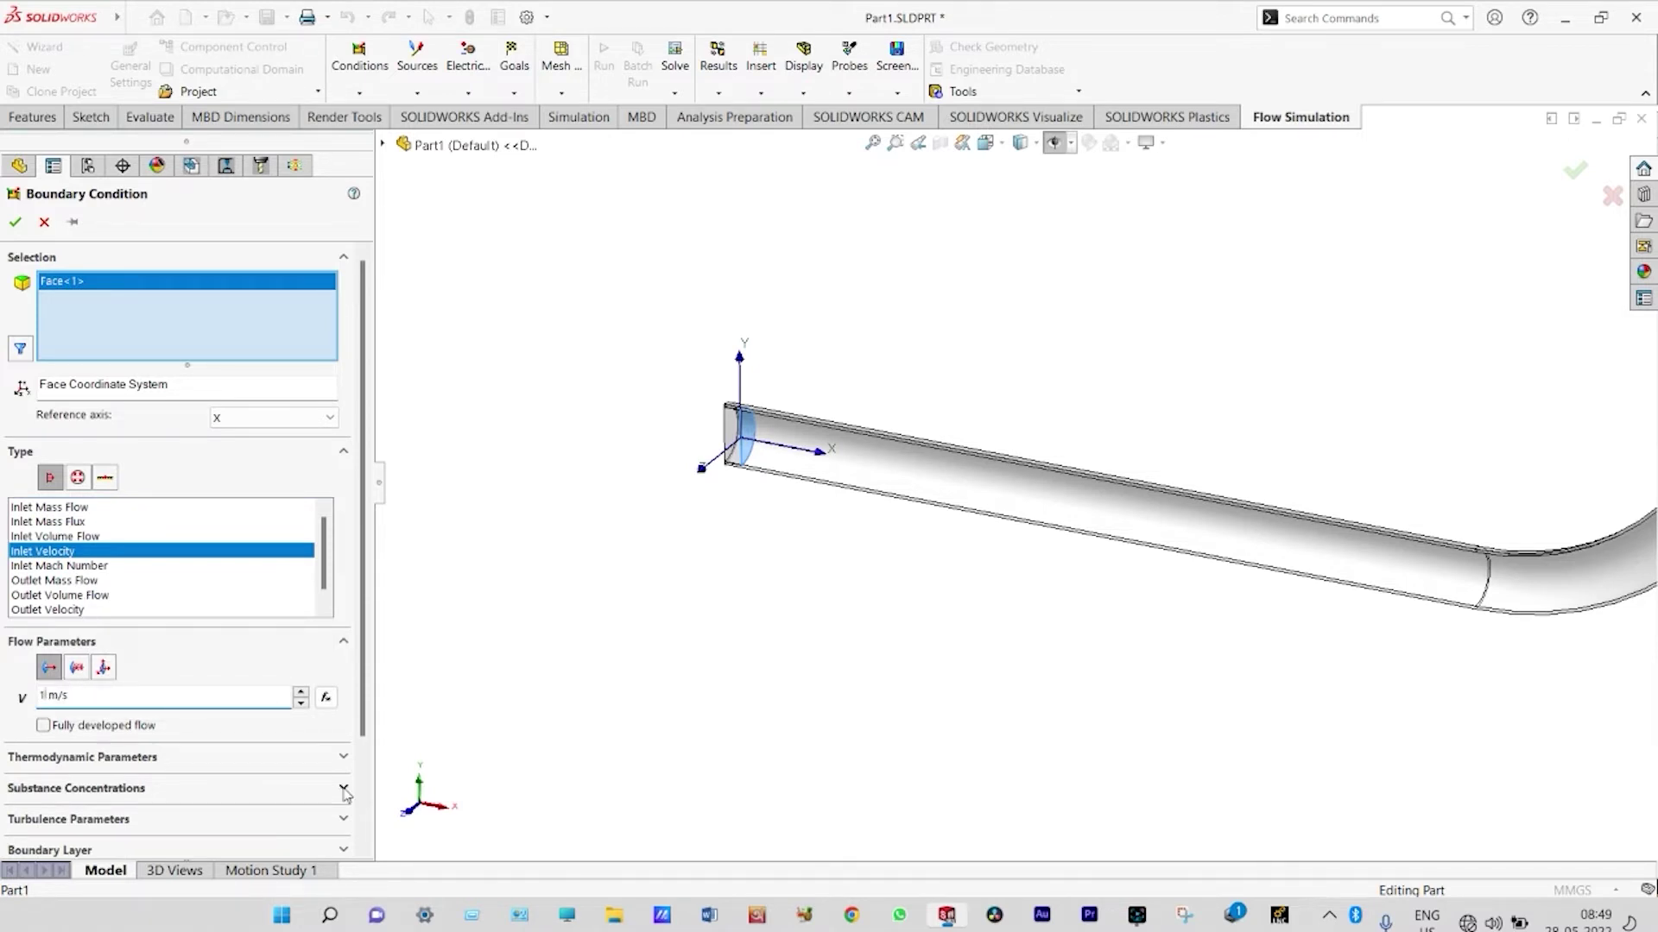
Set the inlet's substance concentration to Gasoline and accept the boundary condition.
click(343, 788)
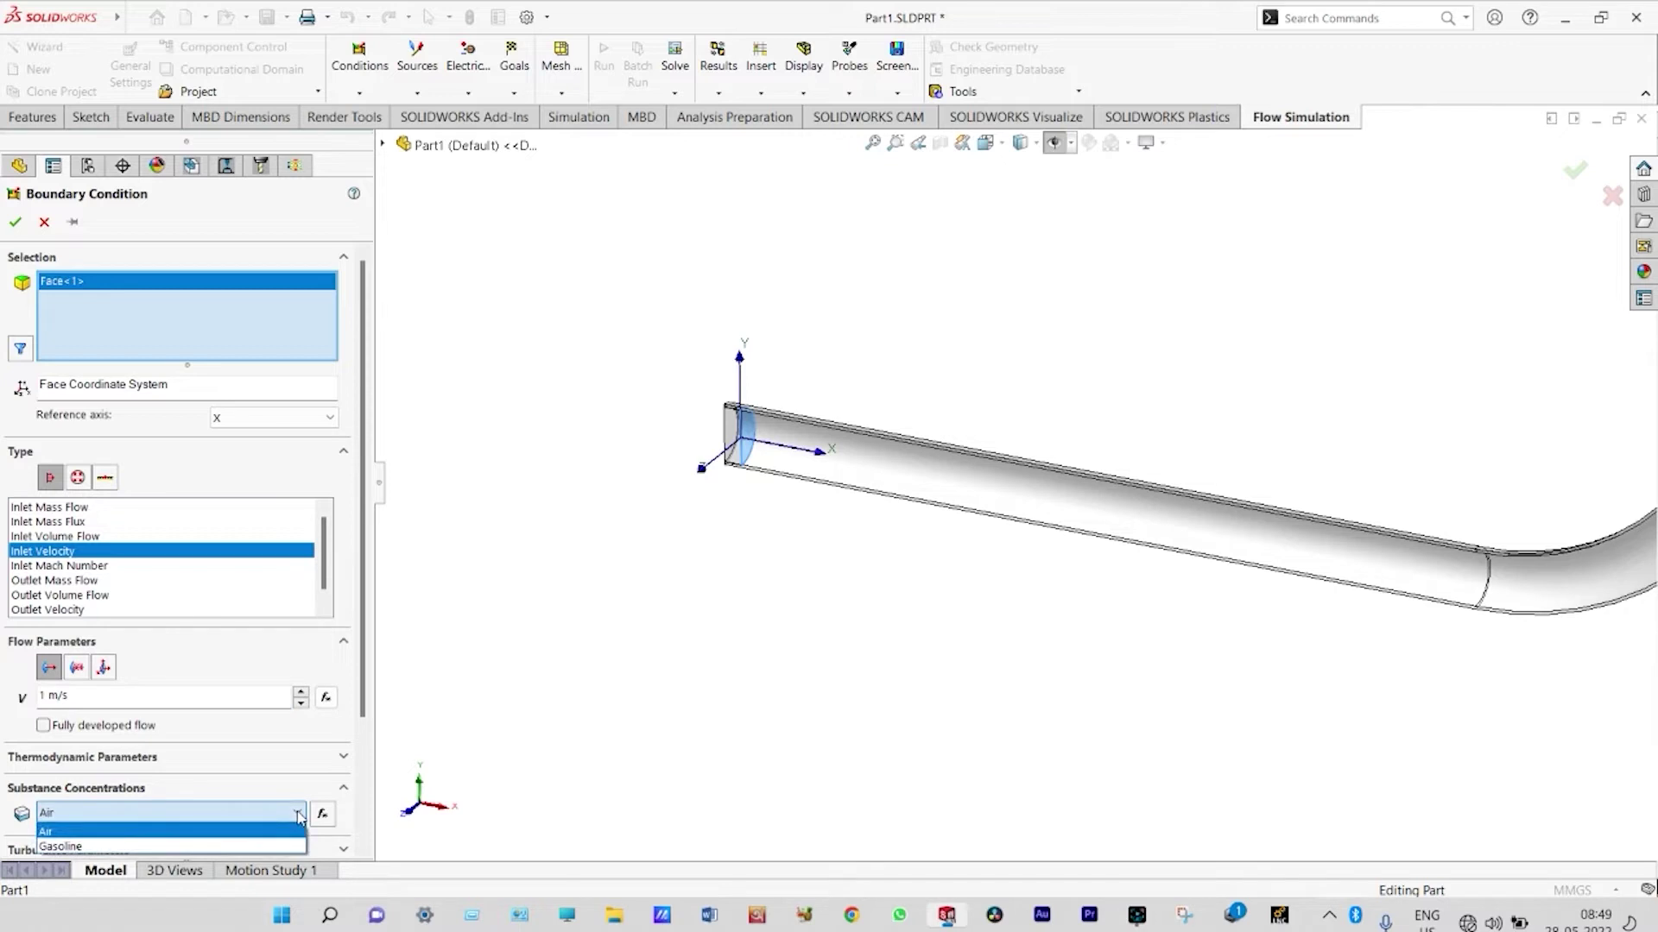
scroll(371, 849, down, 1)
scroll(372, 849, down, 1)
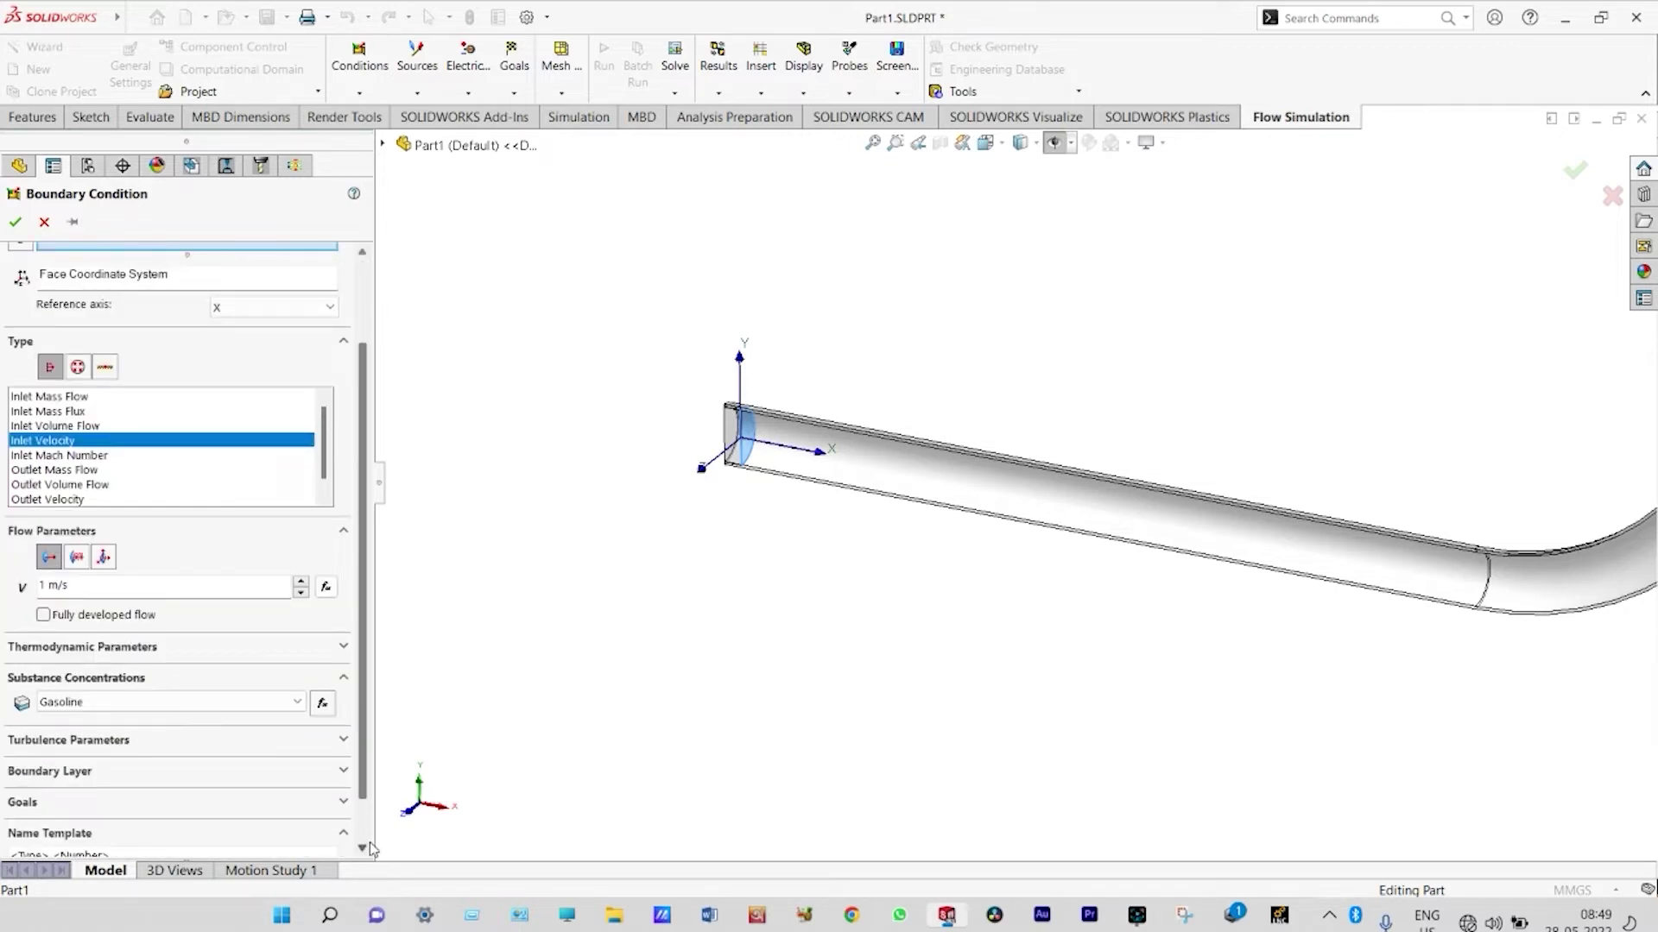
click(15, 223)
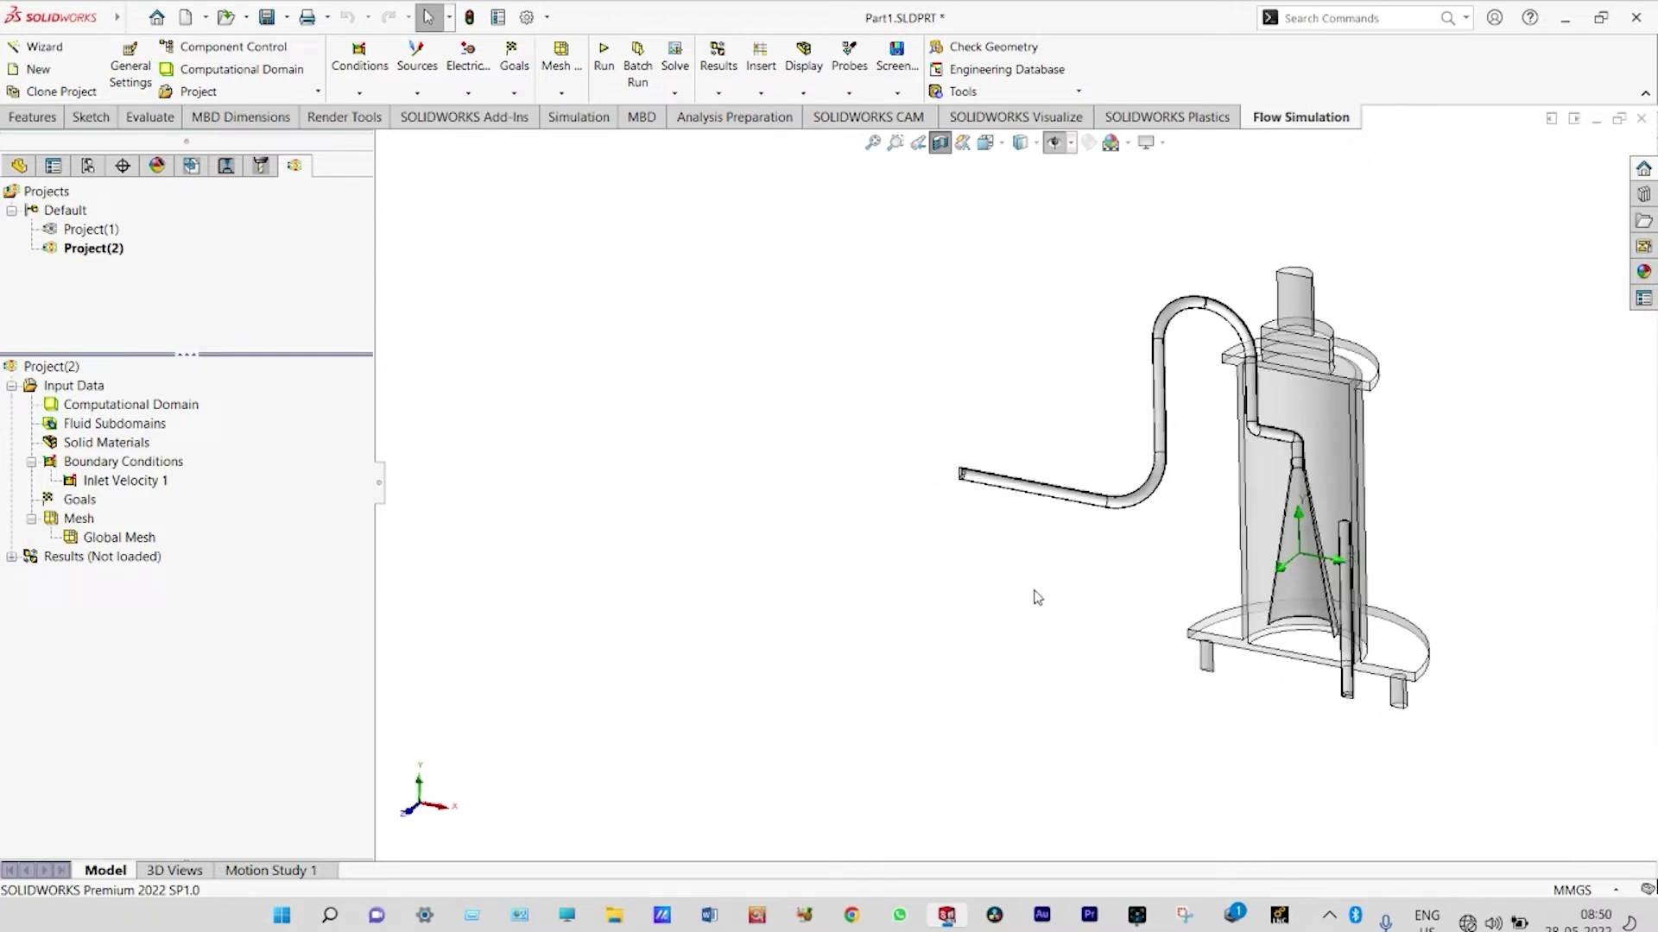
Add an Environment Pressure boundary condition with the default 101325 Pa and 20 °C on the lid at the vertical tube's lower end.
scroll(1433, 686, down, 3)
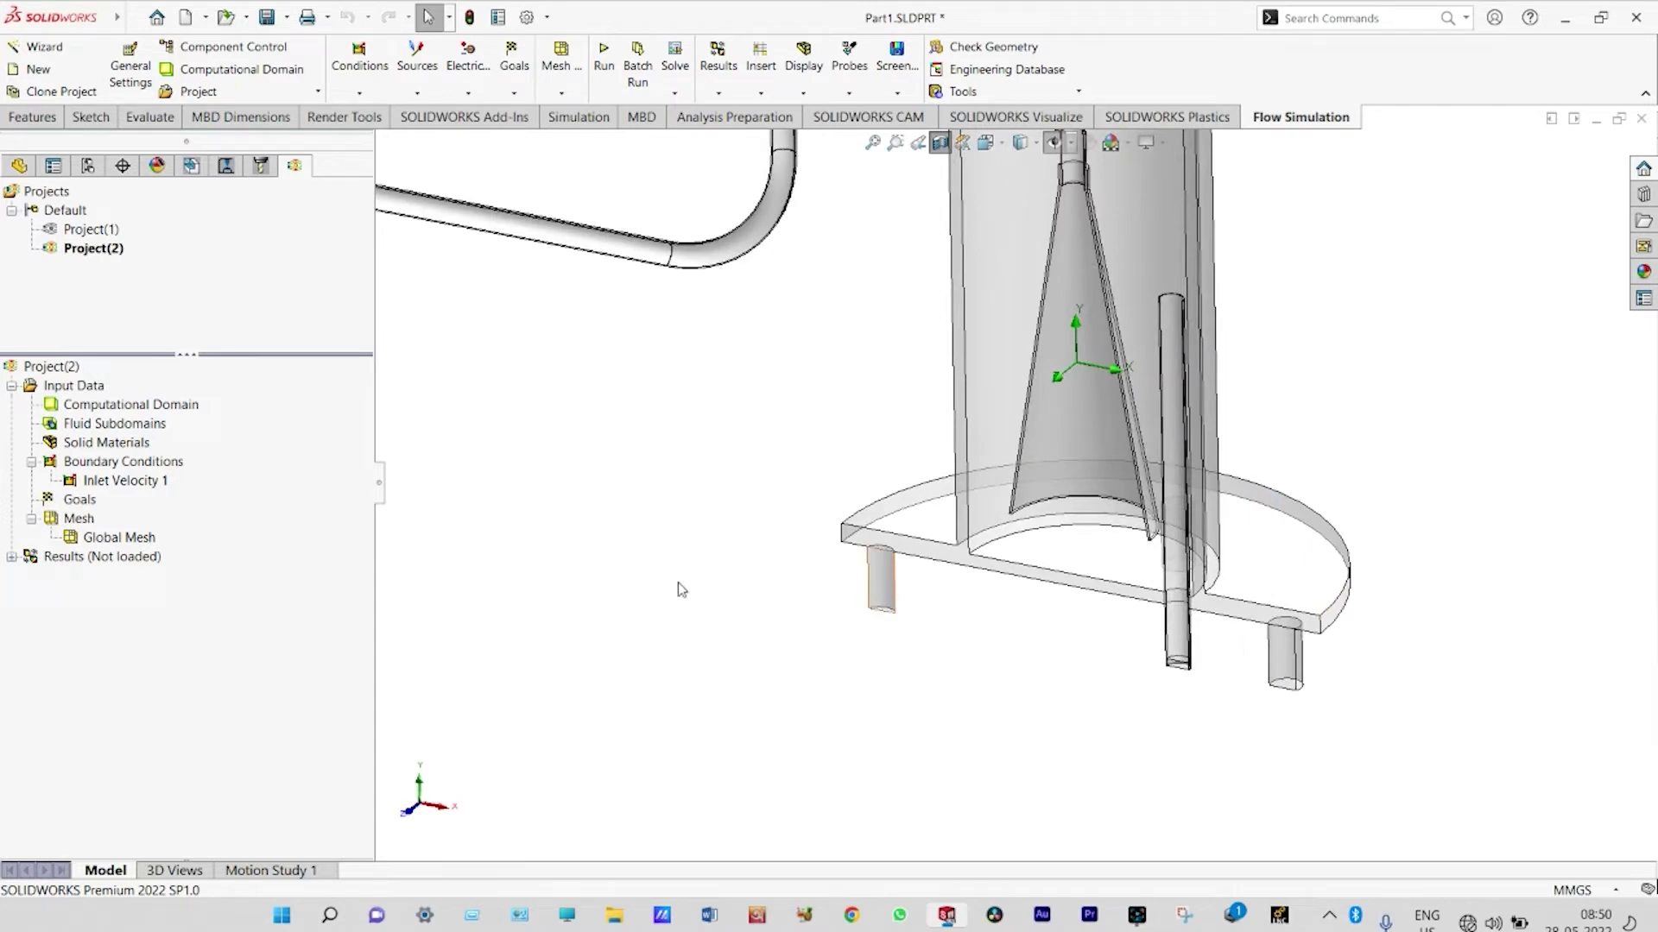
right_click(174, 467)
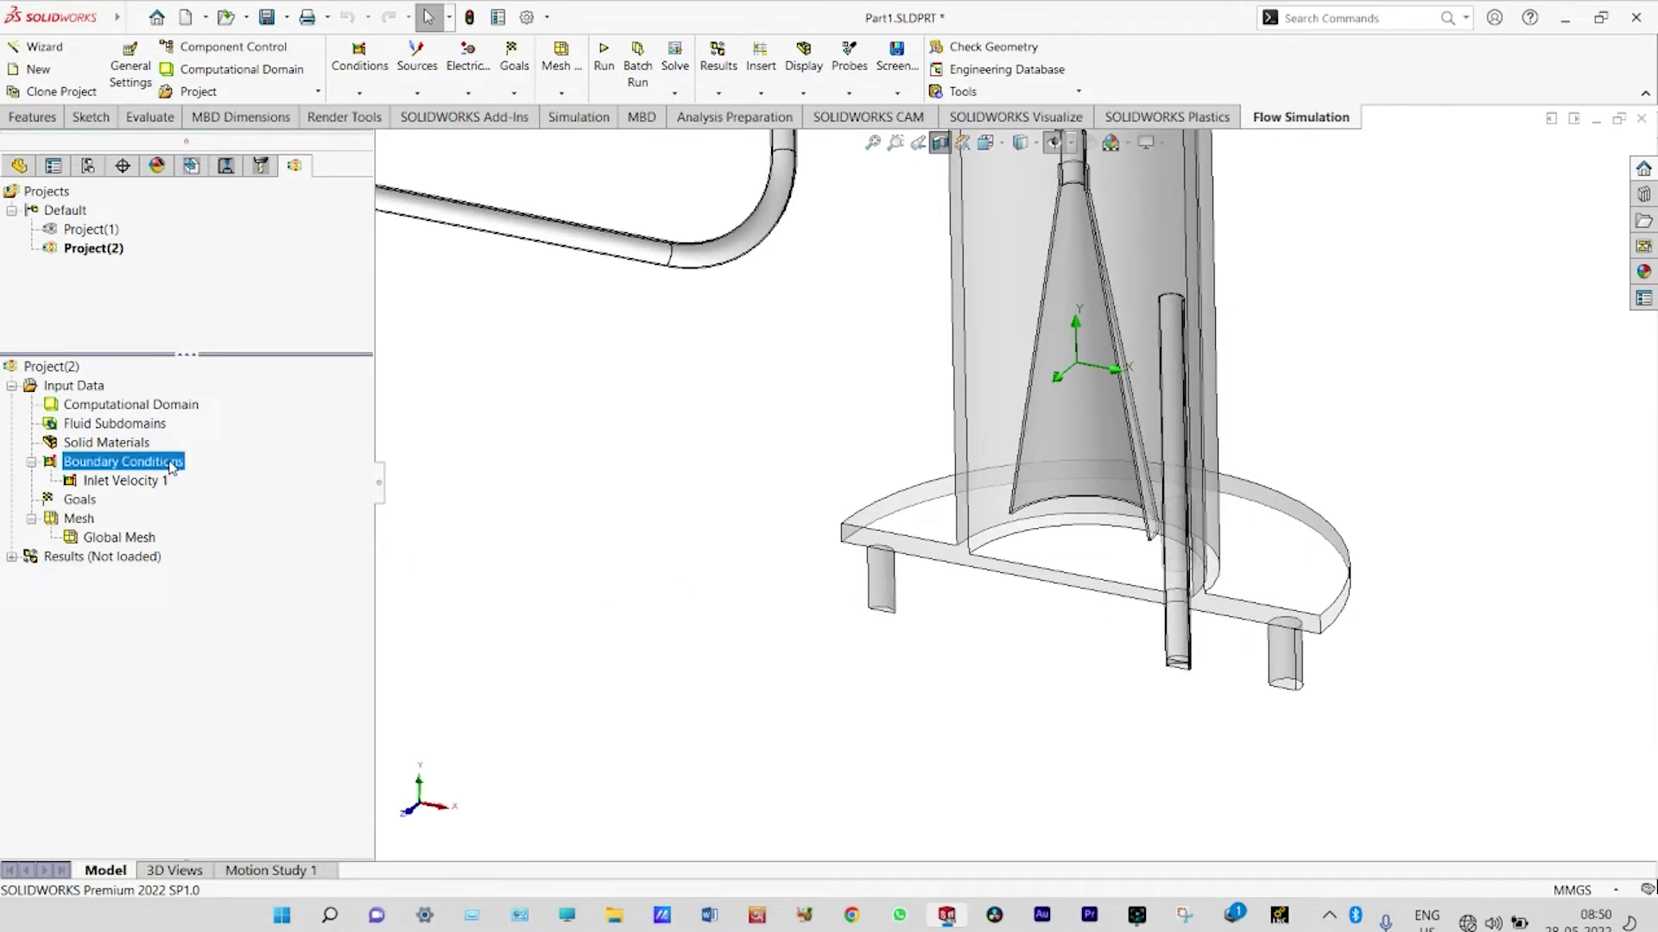
click(224, 478)
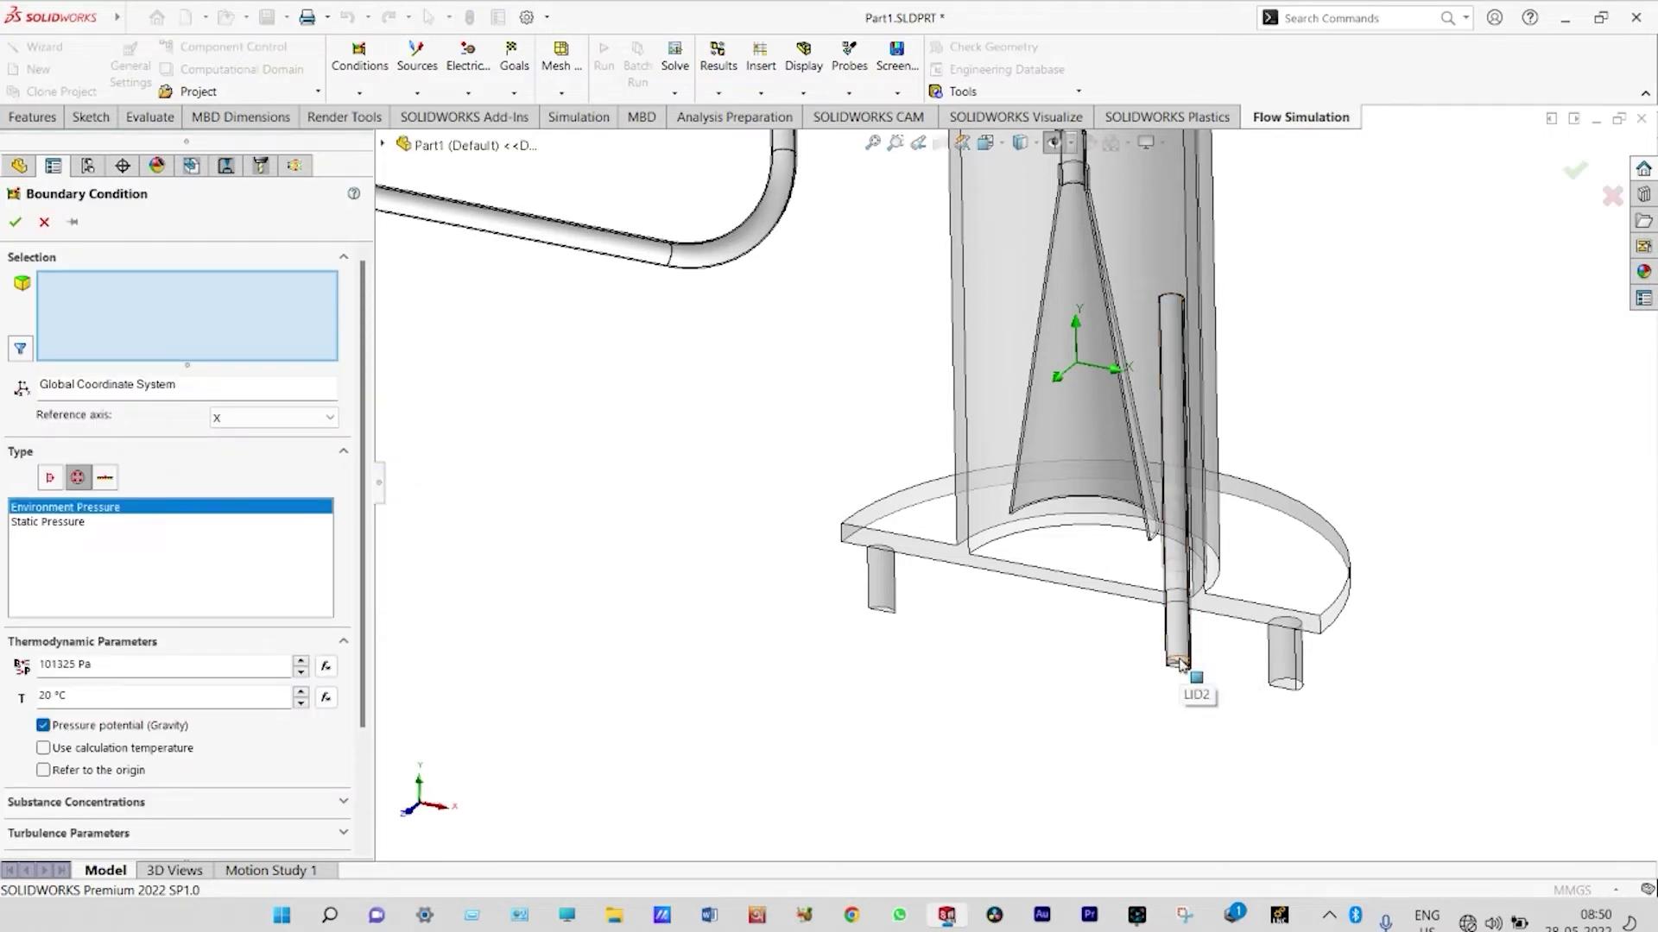
click(1180, 663)
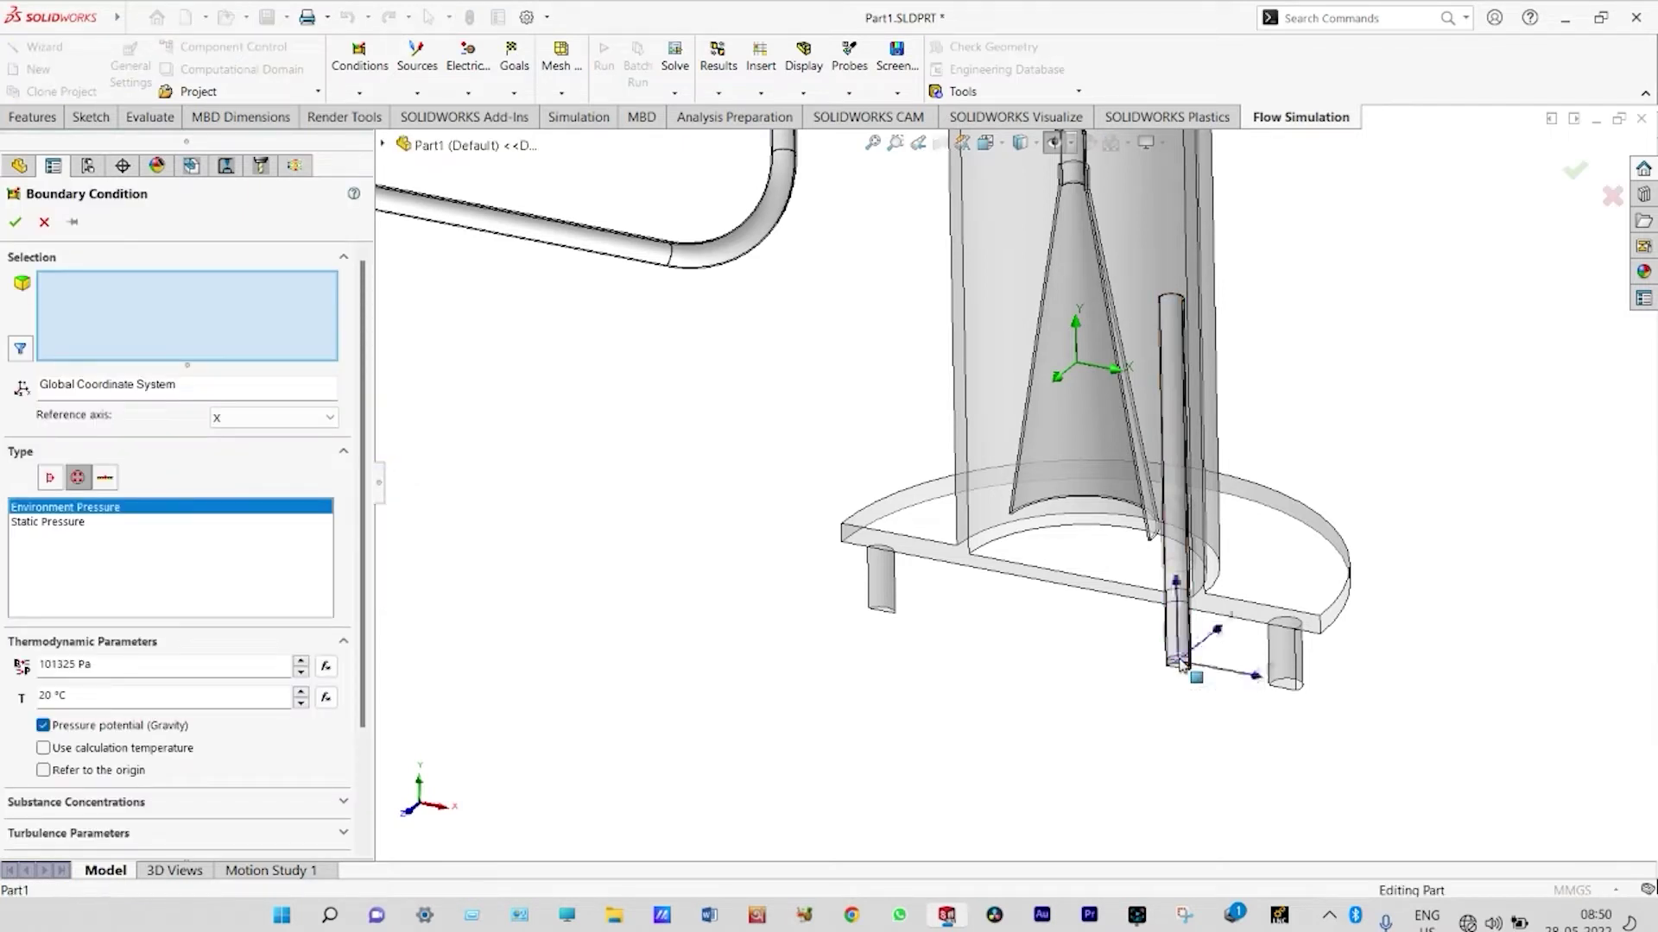
click(17, 222)
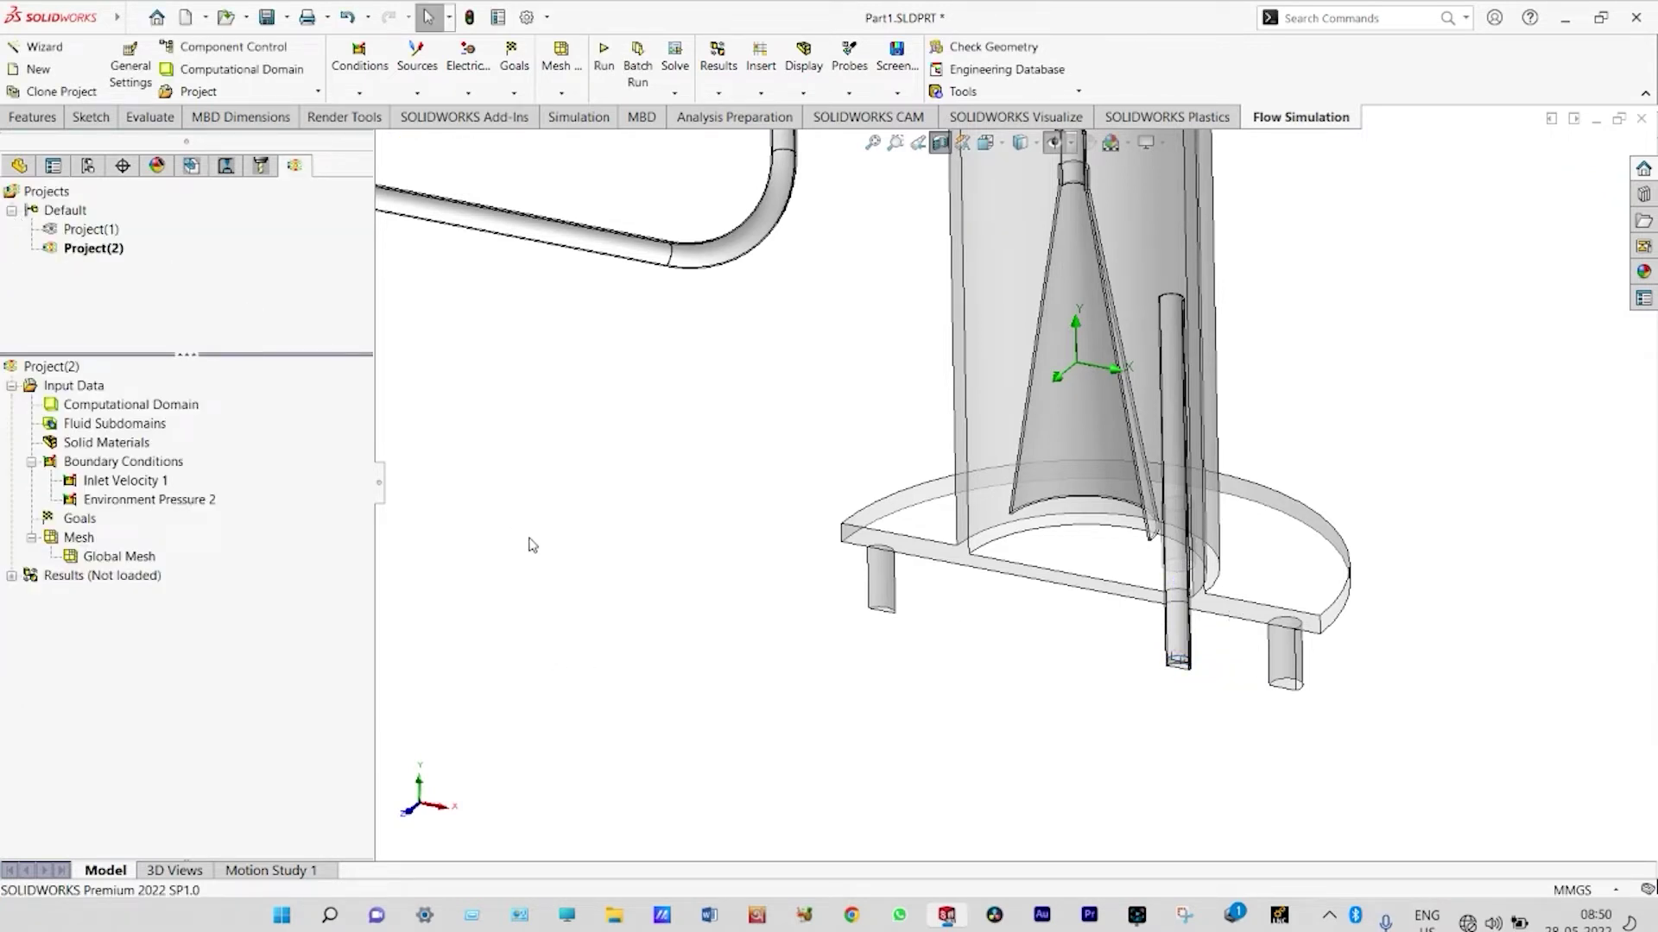
Create global goals for the average mass fraction and average volume fraction of both Air and Gasoline.
key(f)
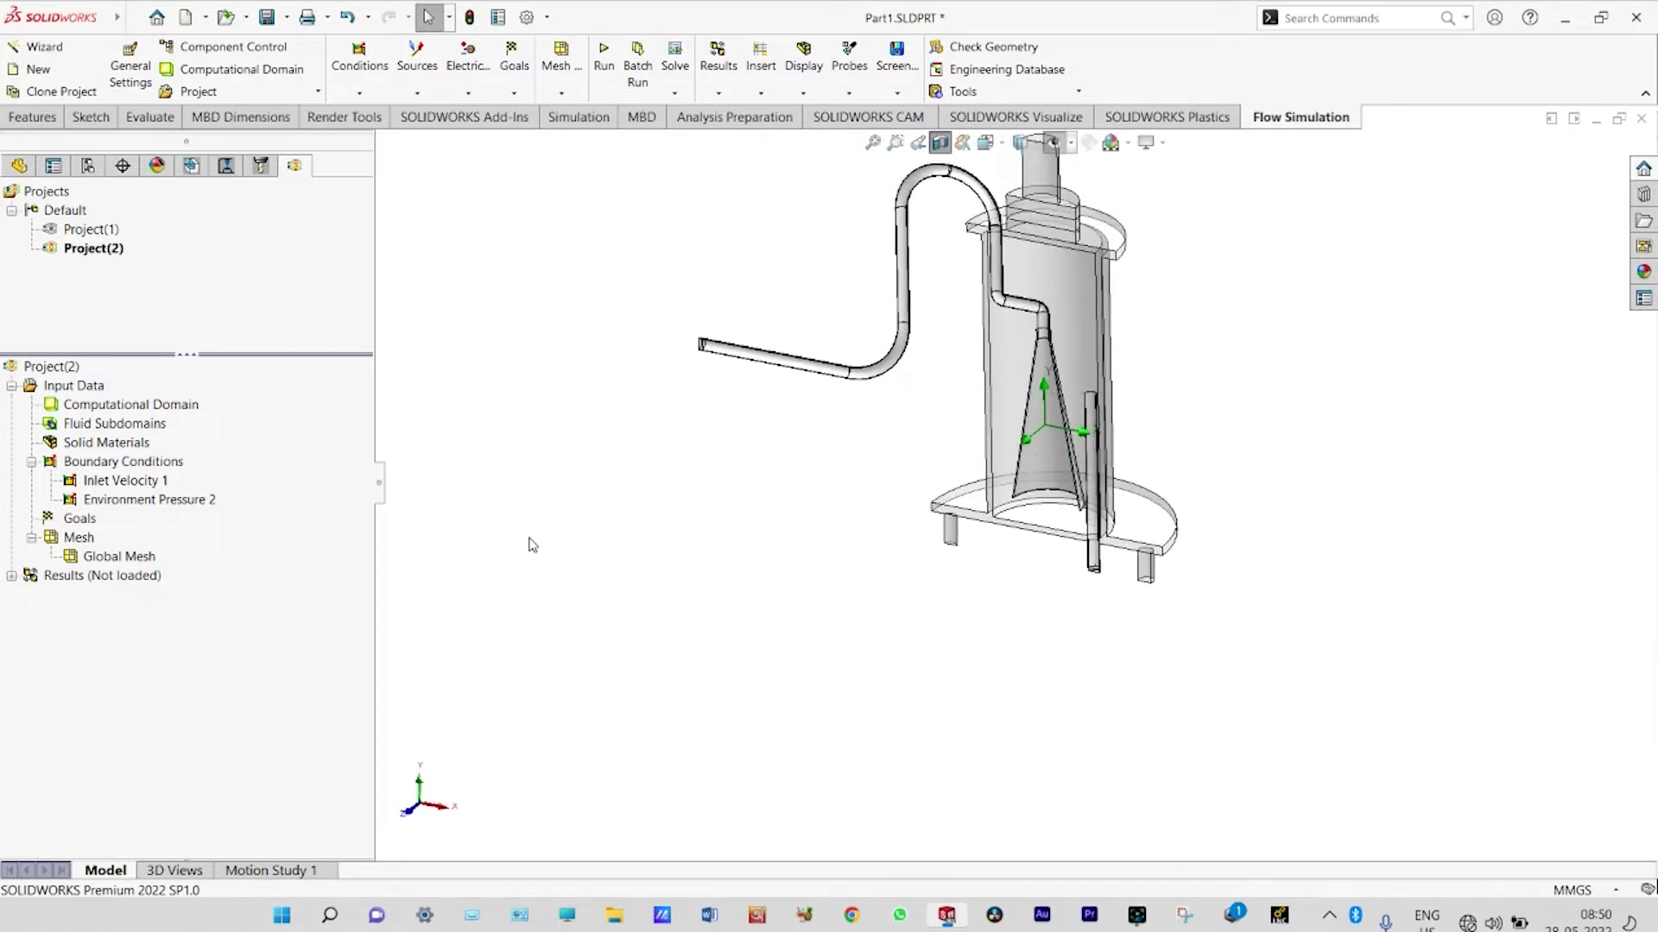
right_click(95, 519)
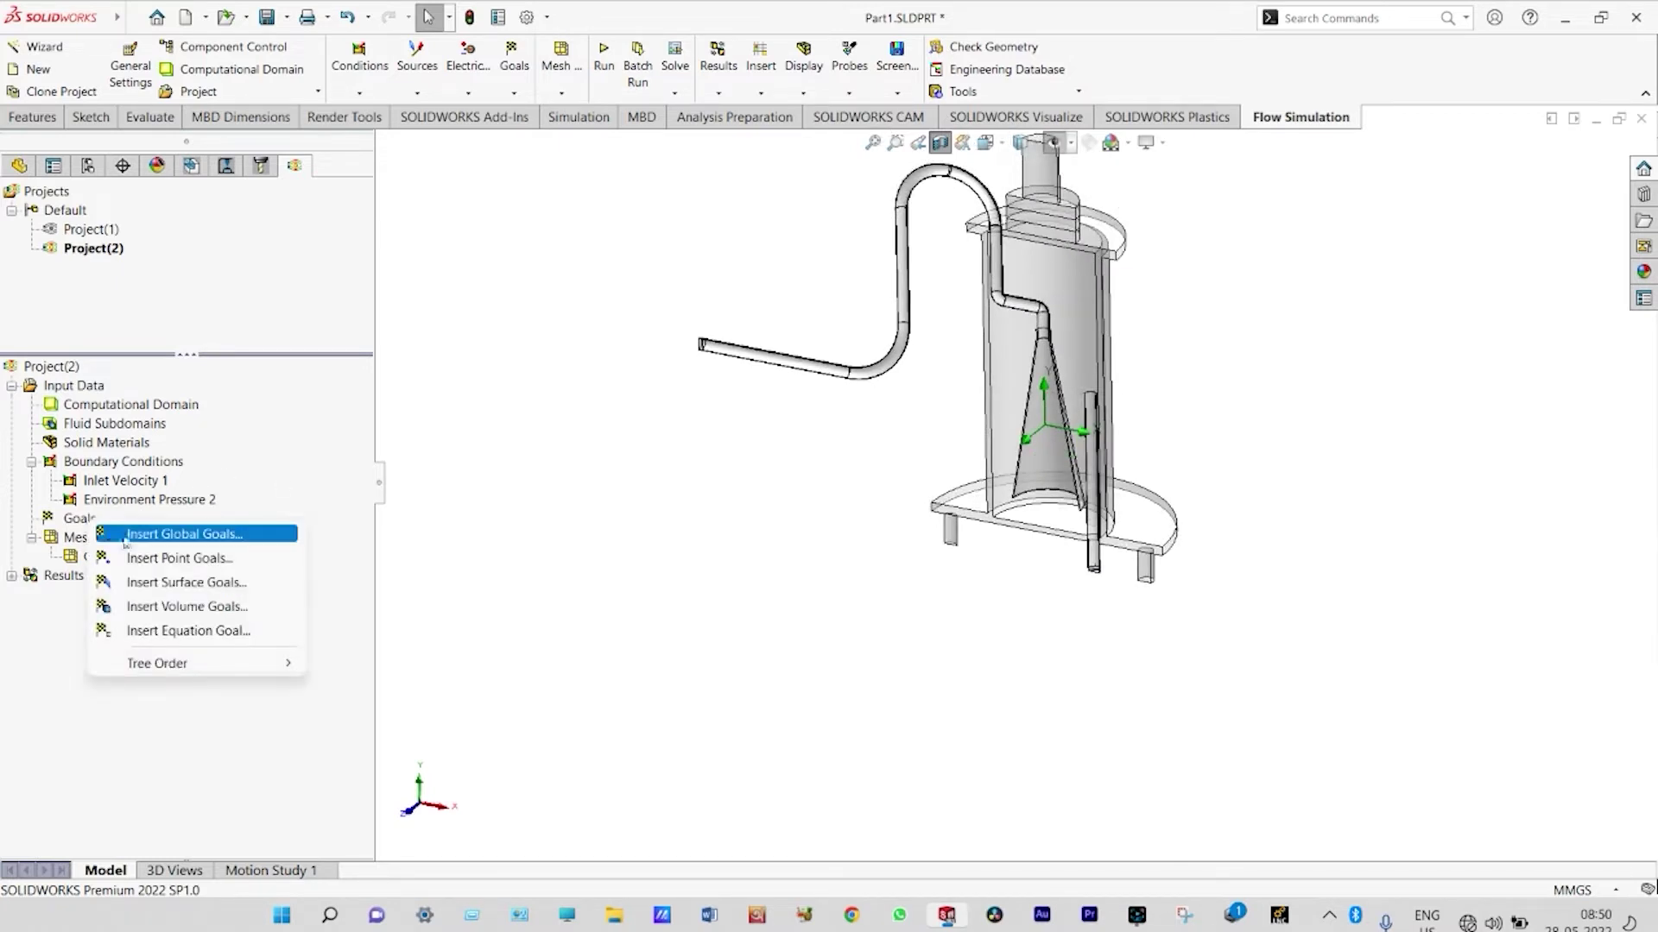
click(183, 535)
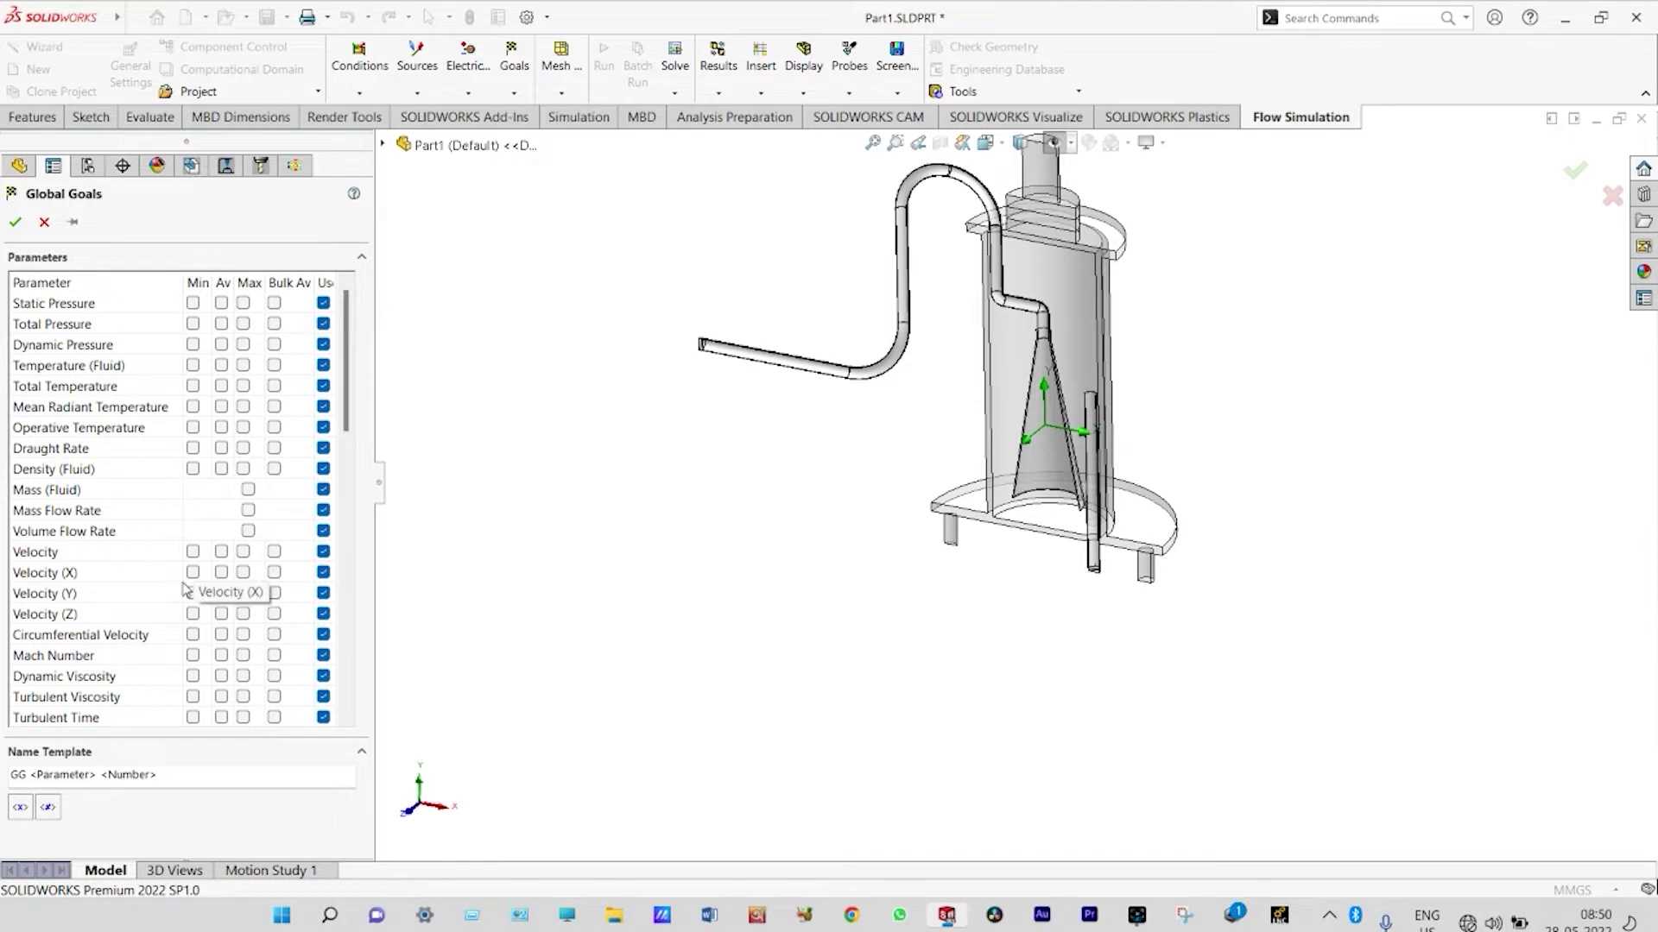
scroll(188, 583, down, 10)
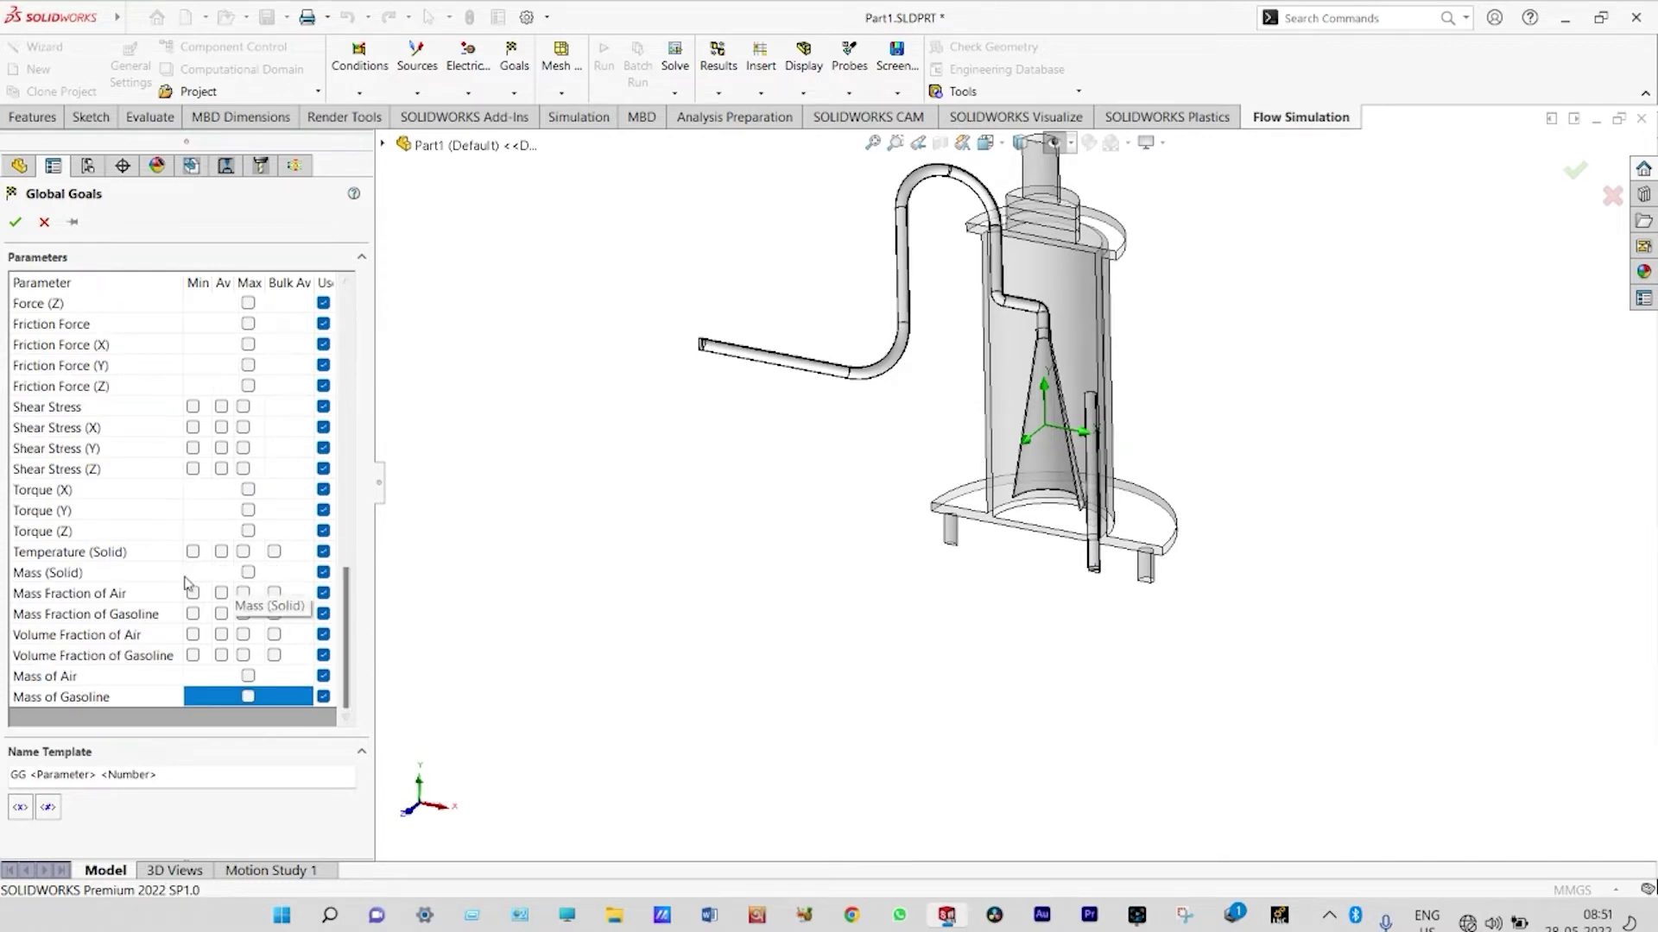
click(222, 594)
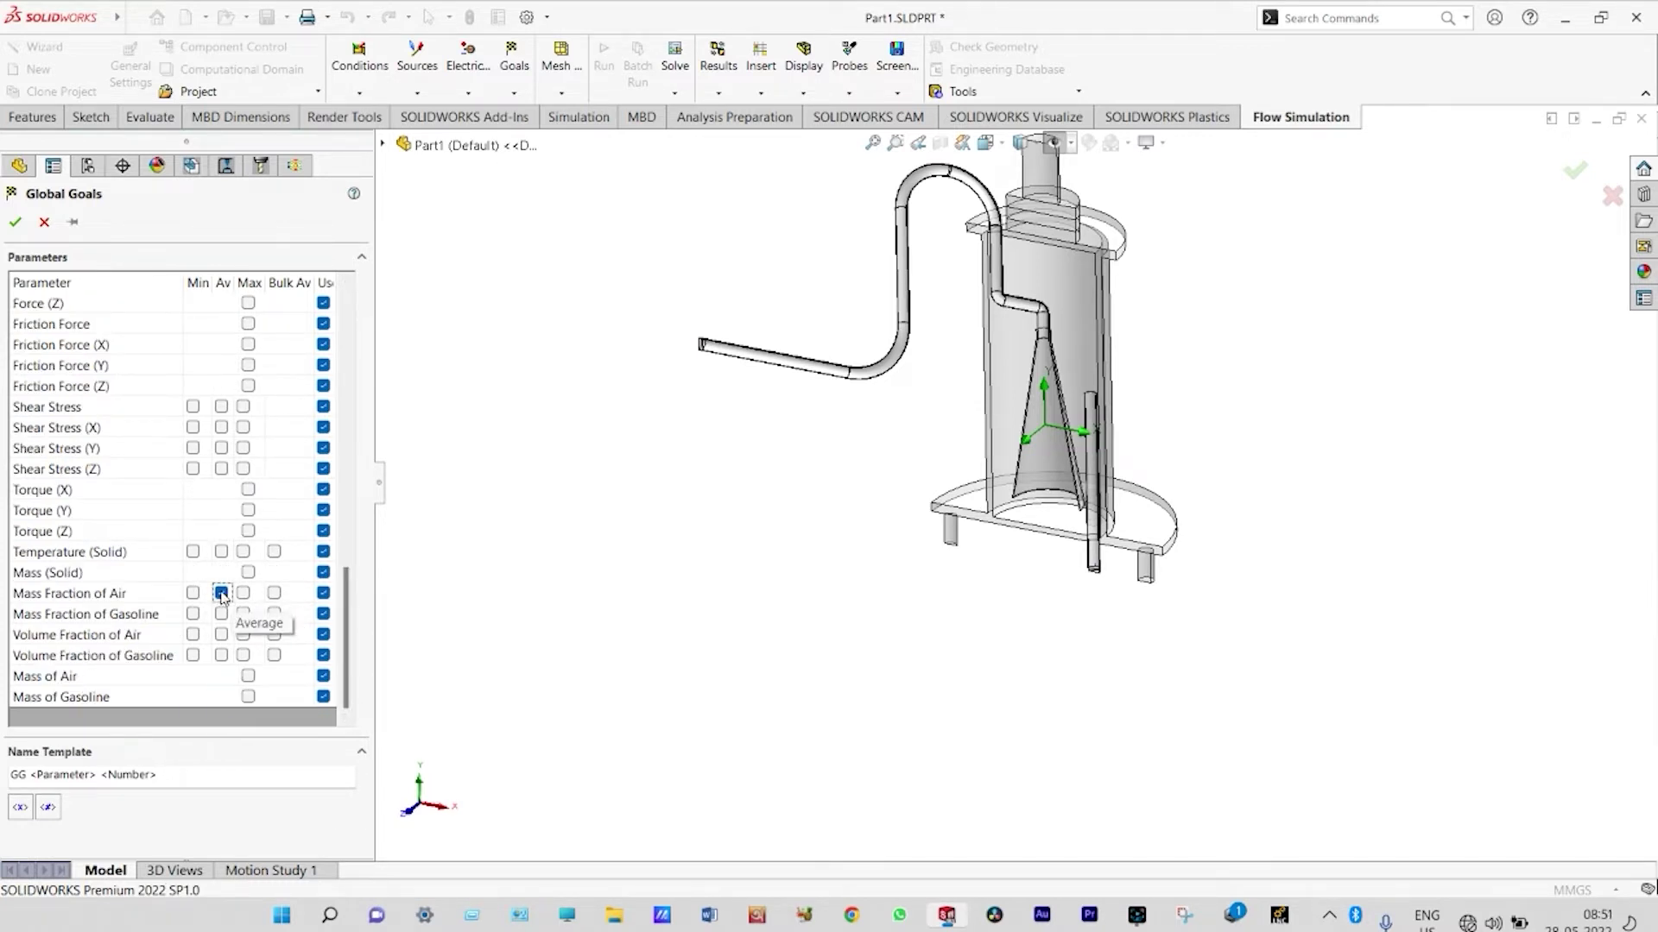
click(222, 613)
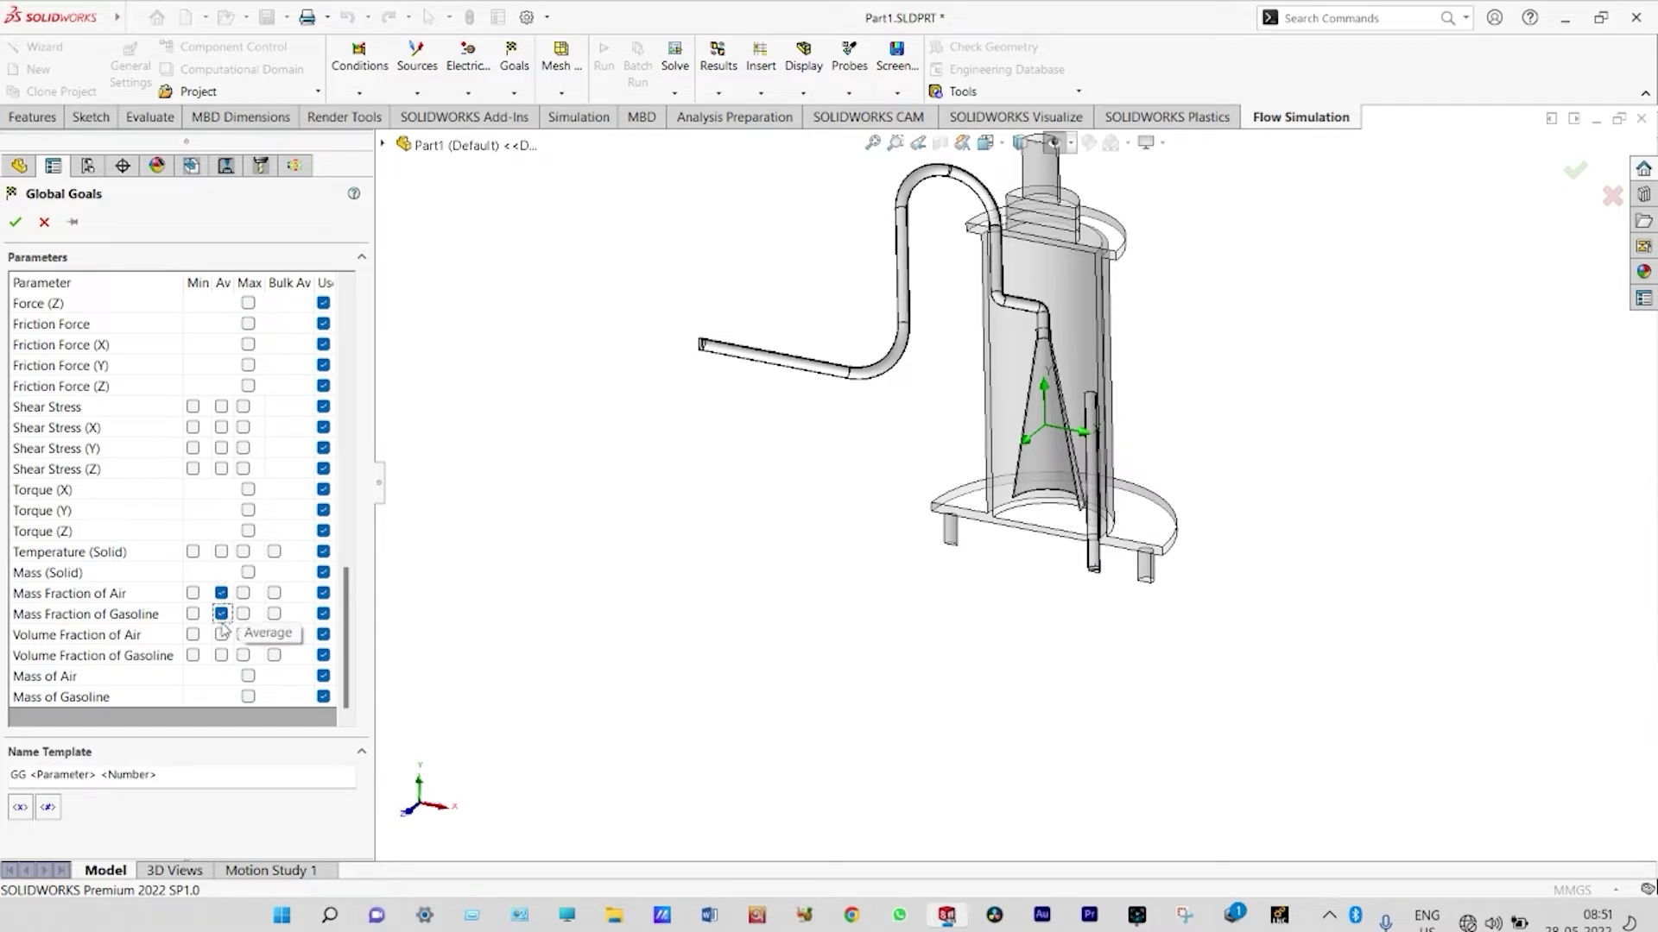
click(222, 636)
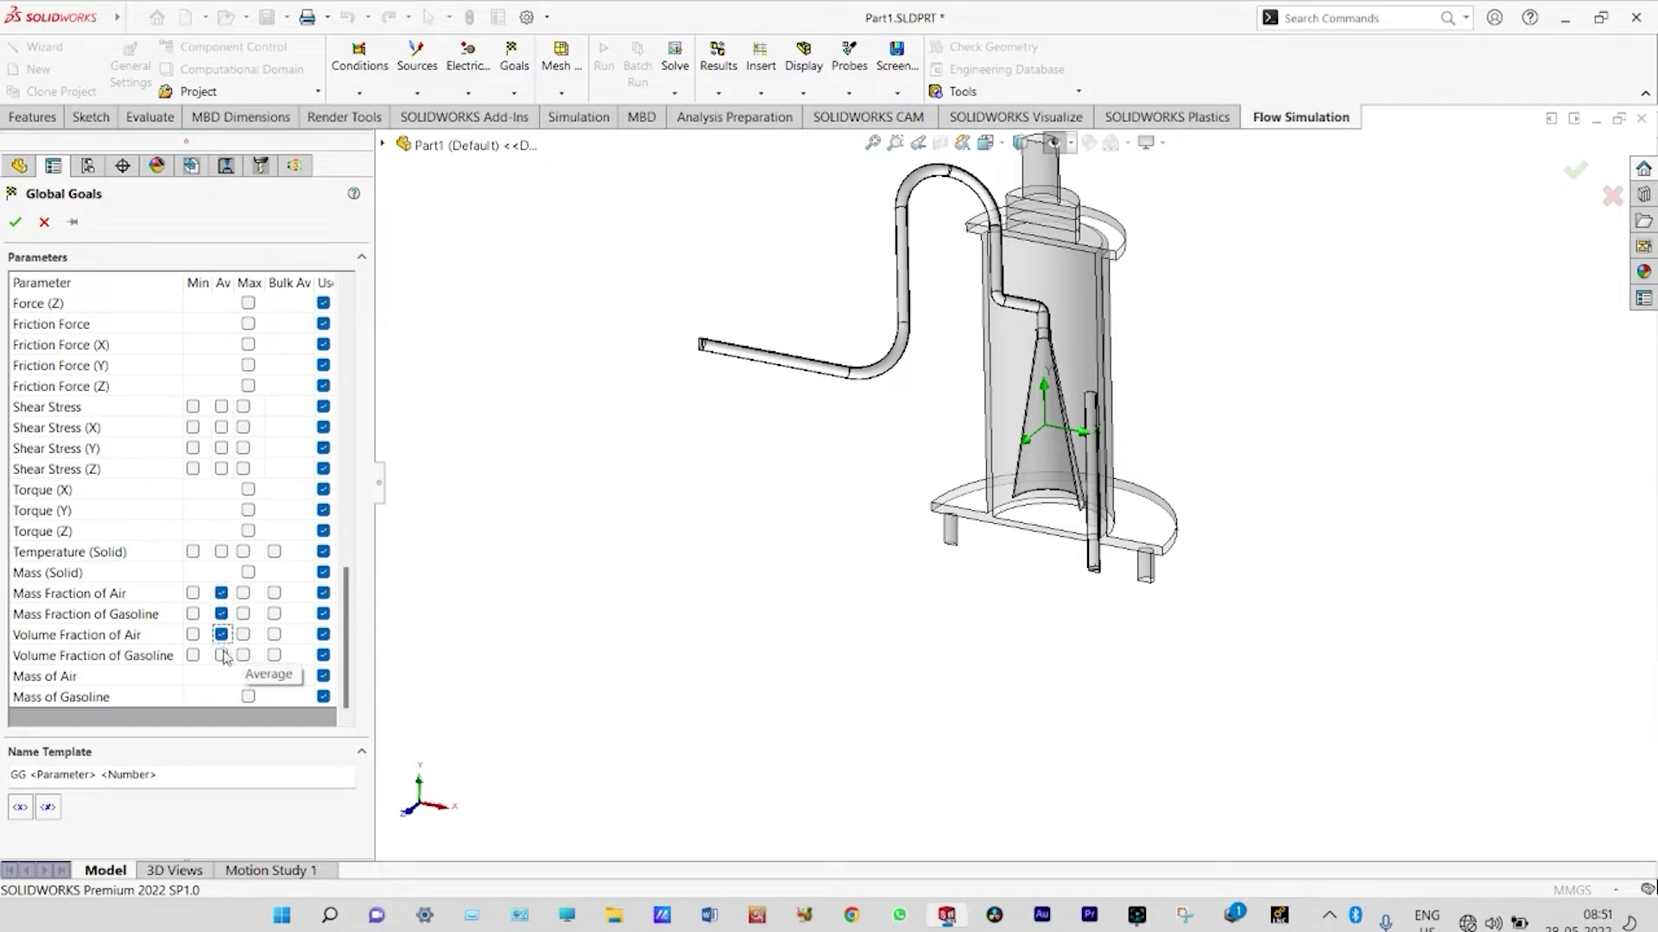
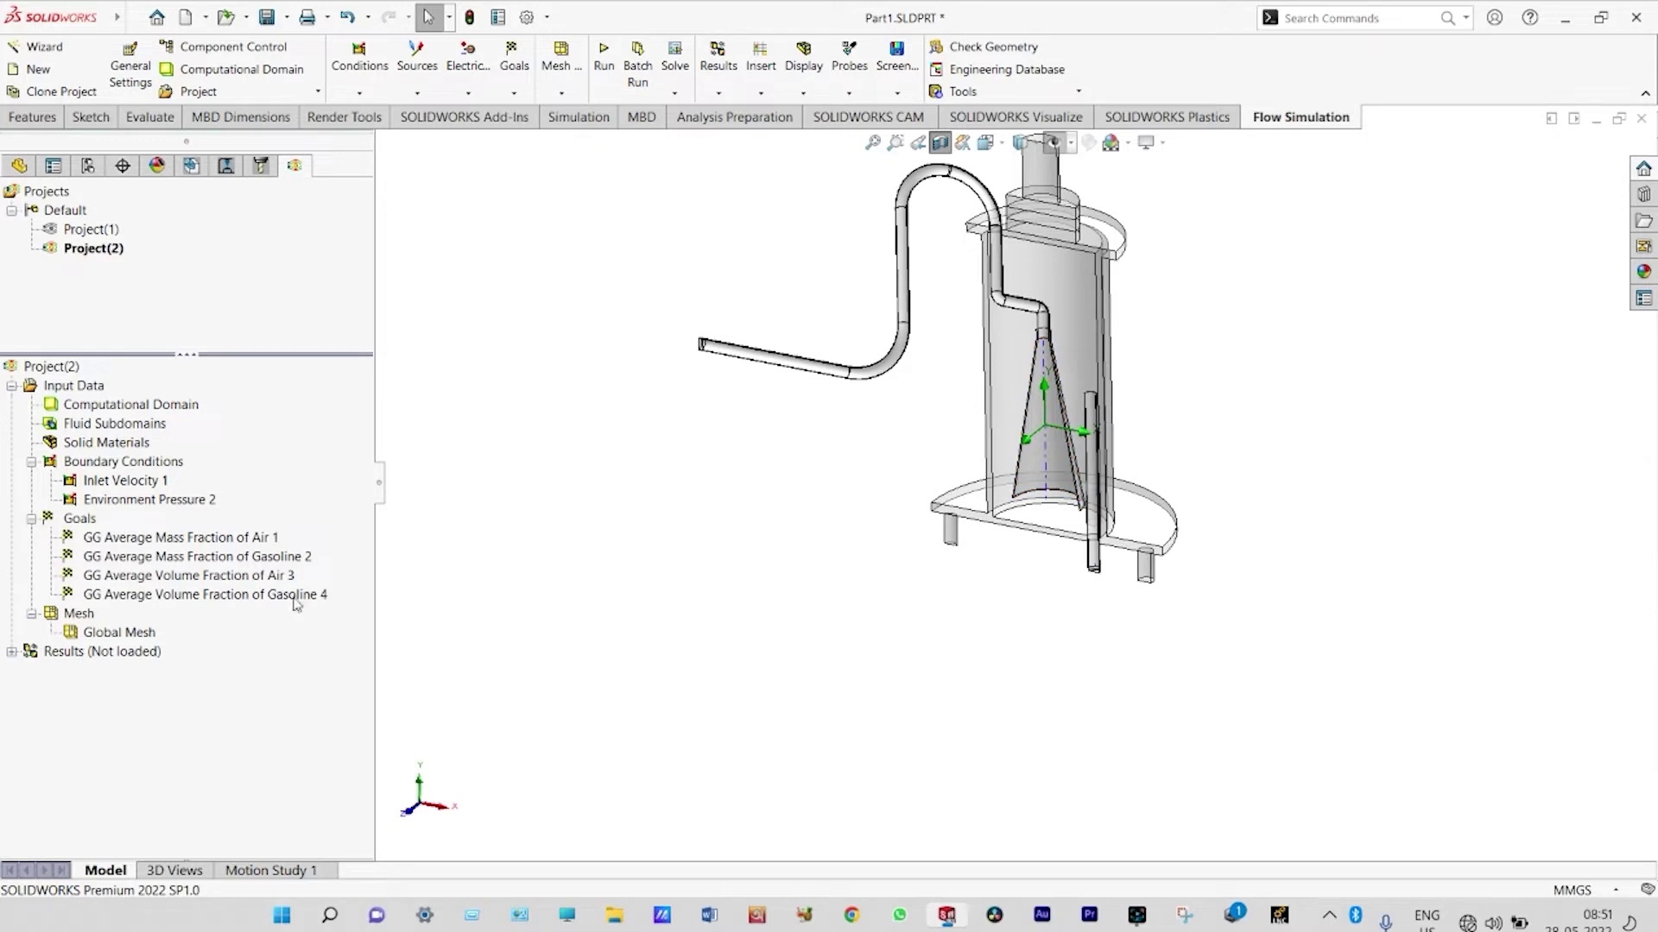
Start a local mesh with refinement level 4 for fluid cells and fluid/solid boundary cells, and channel refinement level 2.
right_click(85, 617)
click(159, 654)
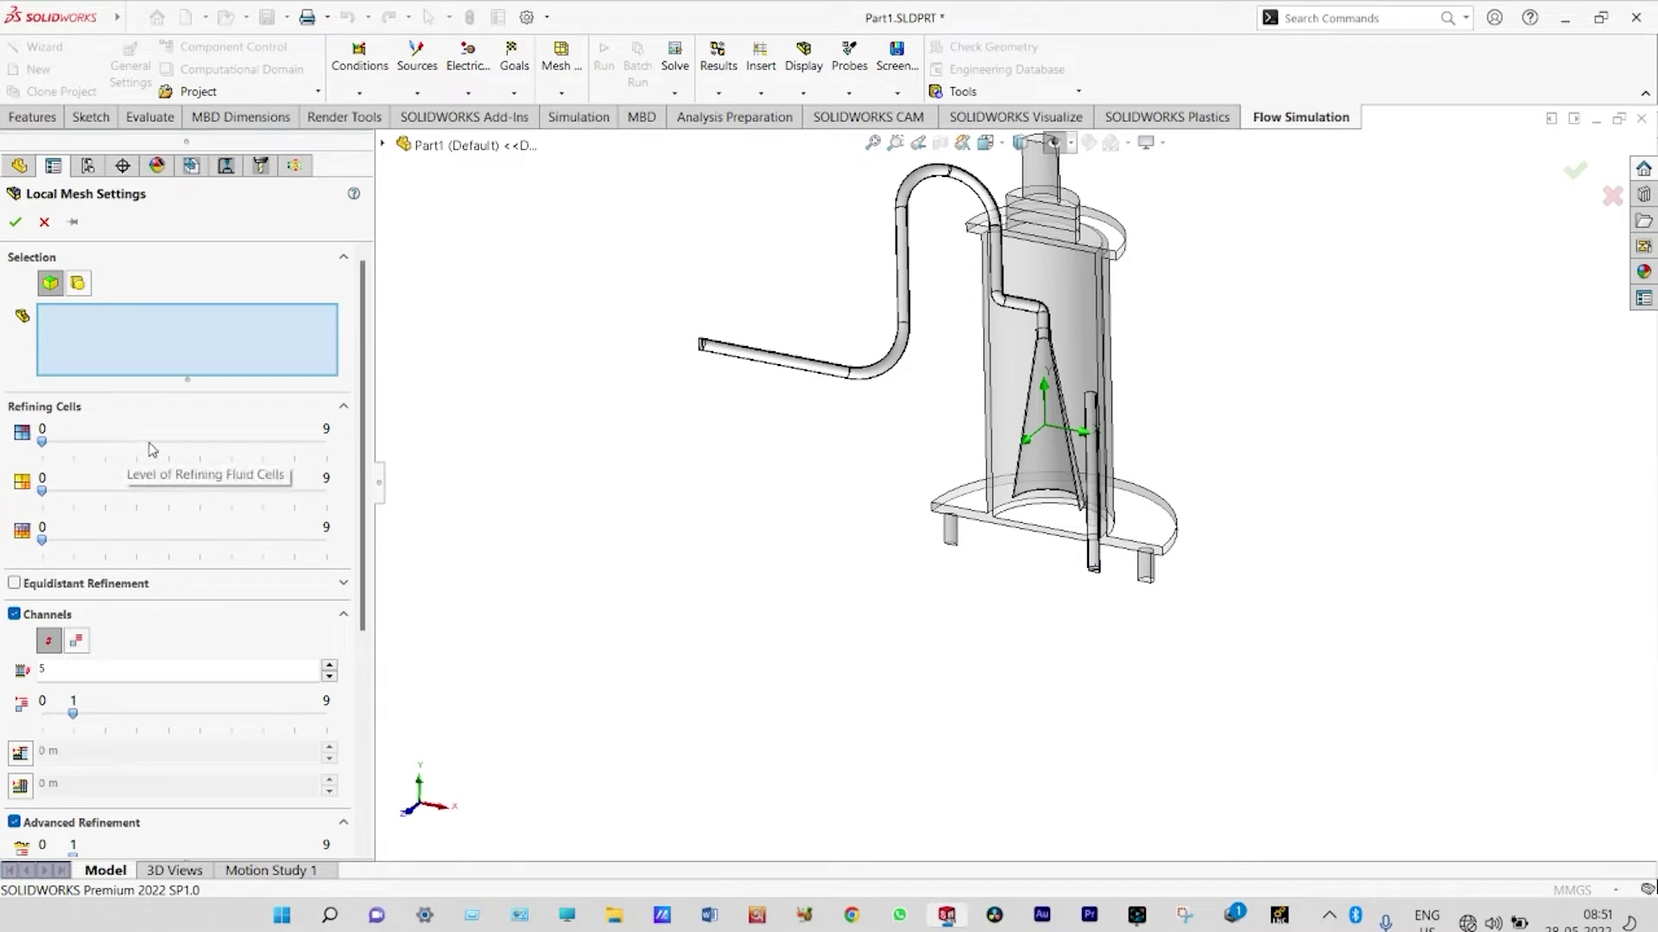
click(167, 541)
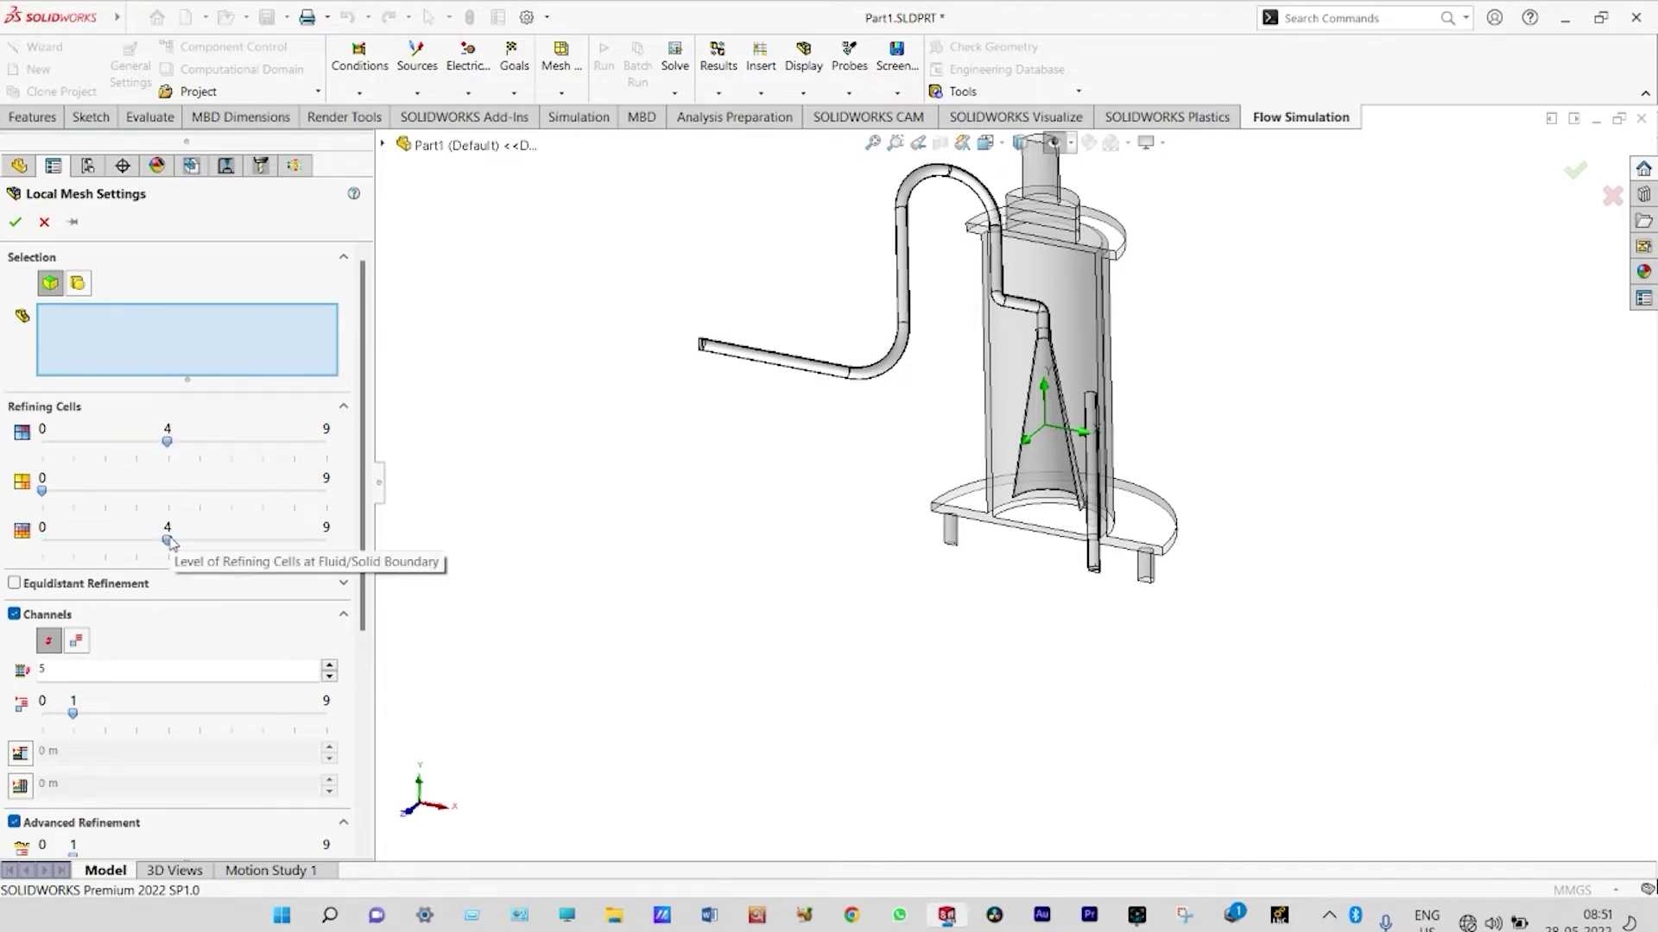
click(107, 714)
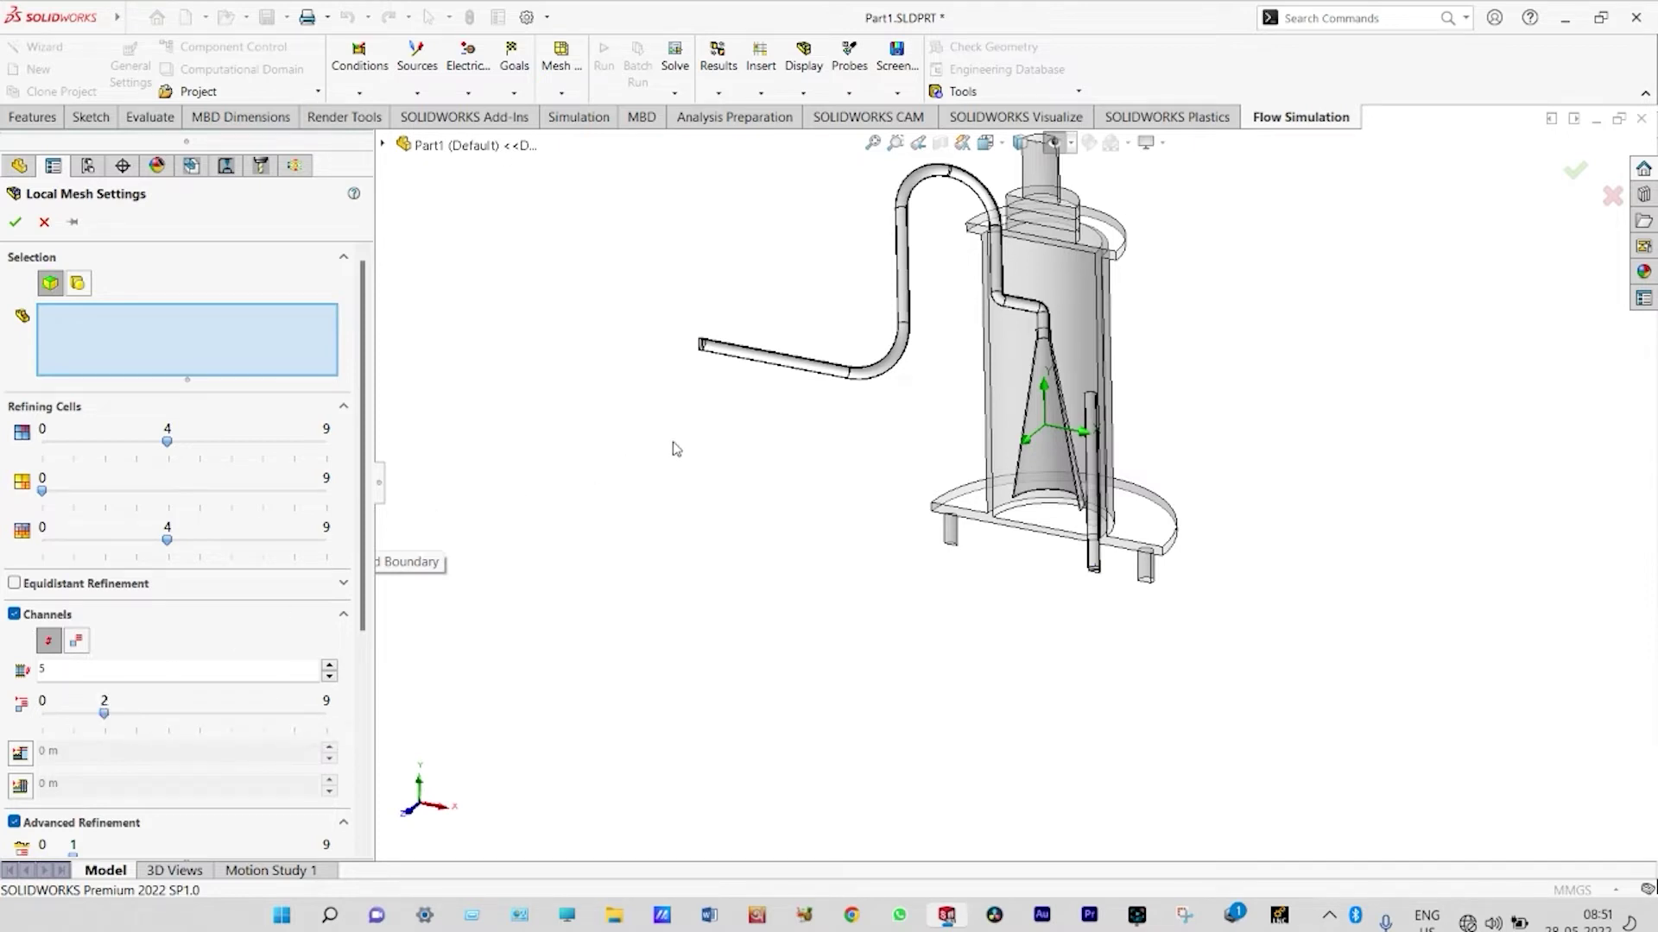
Apply the local mesh to the cone face and the connected inner tube faces up to the lid, and accept it.
click(1039, 455)
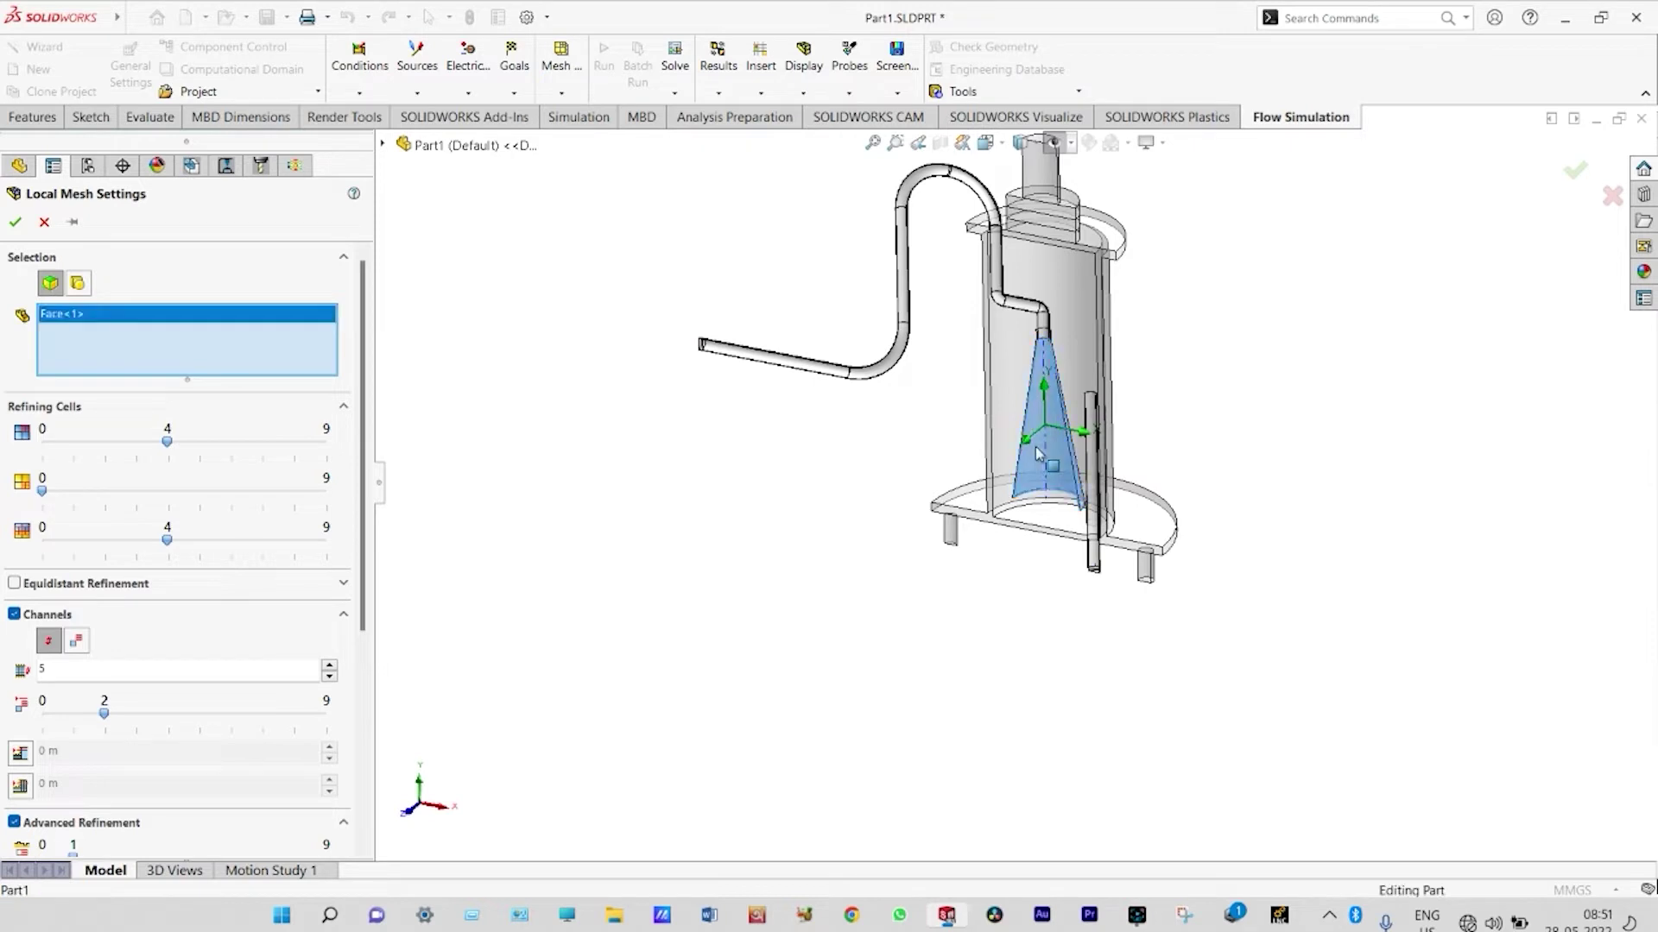
click(1044, 327)
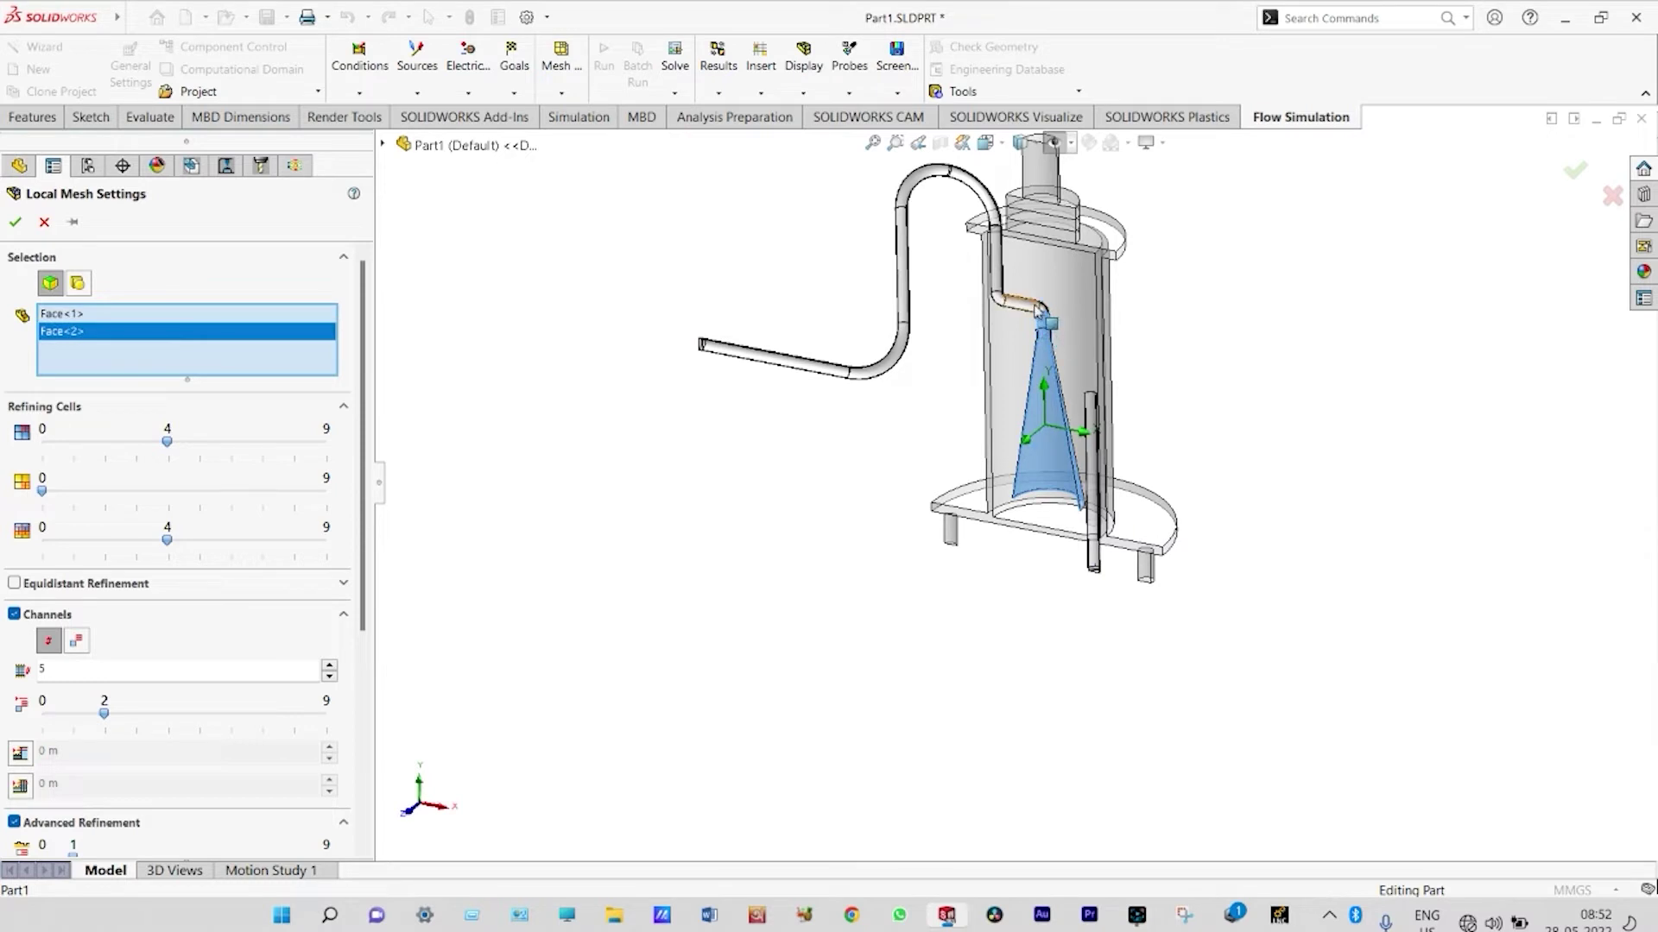
click(1037, 311)
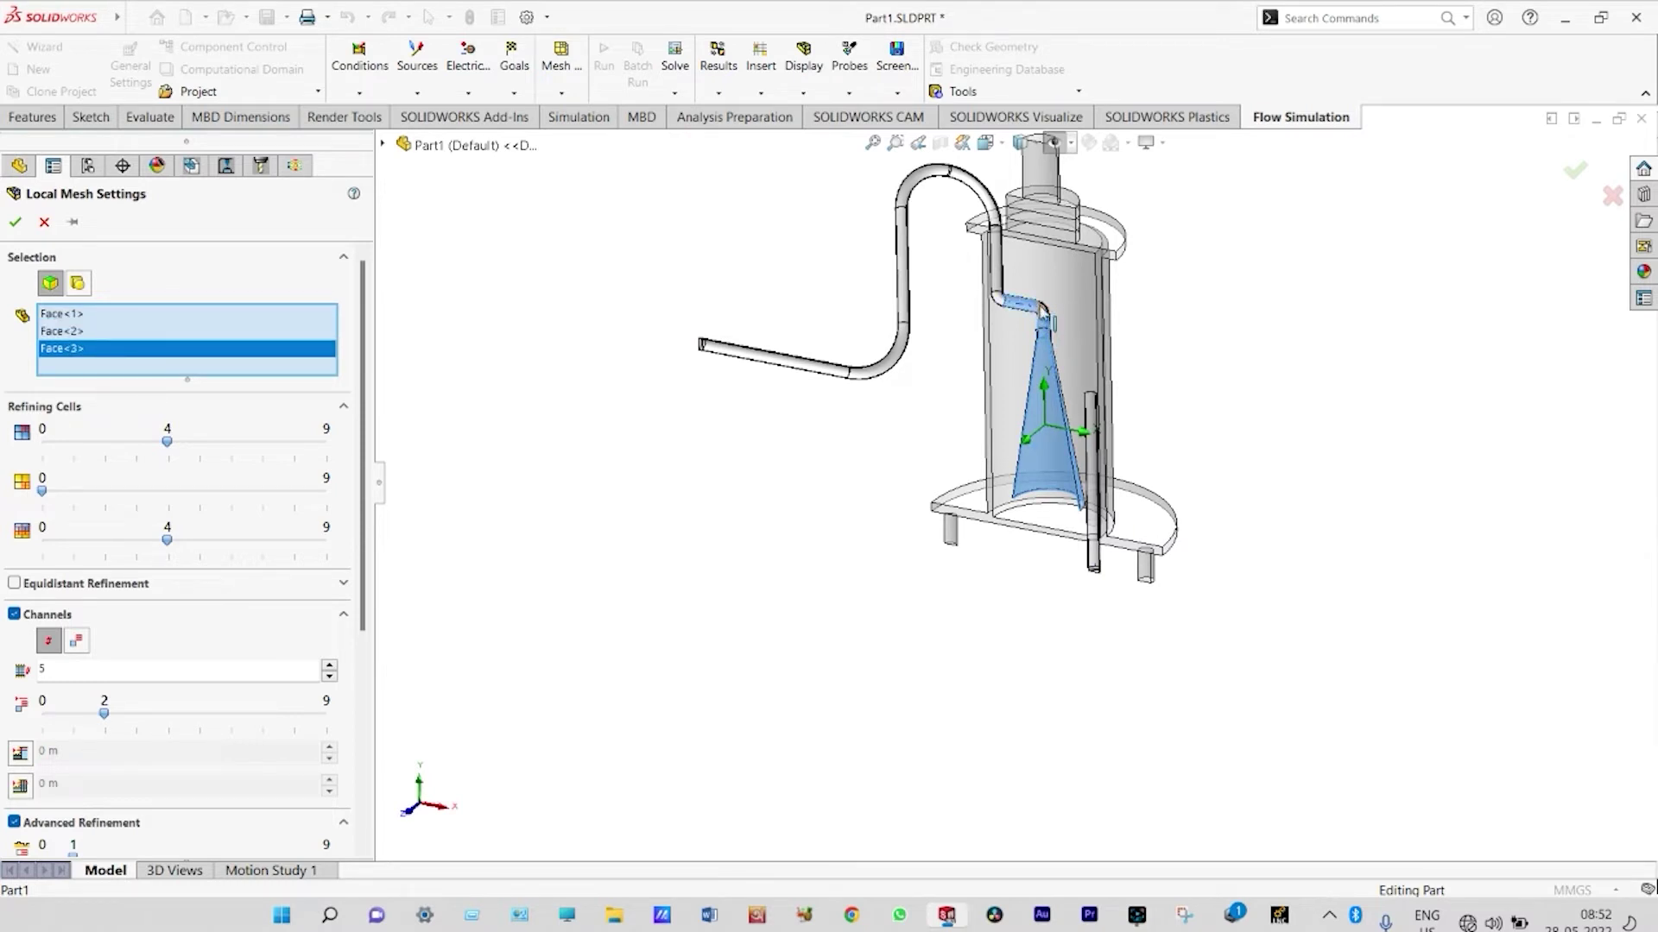
click(1043, 313)
click(1002, 301)
click(994, 267)
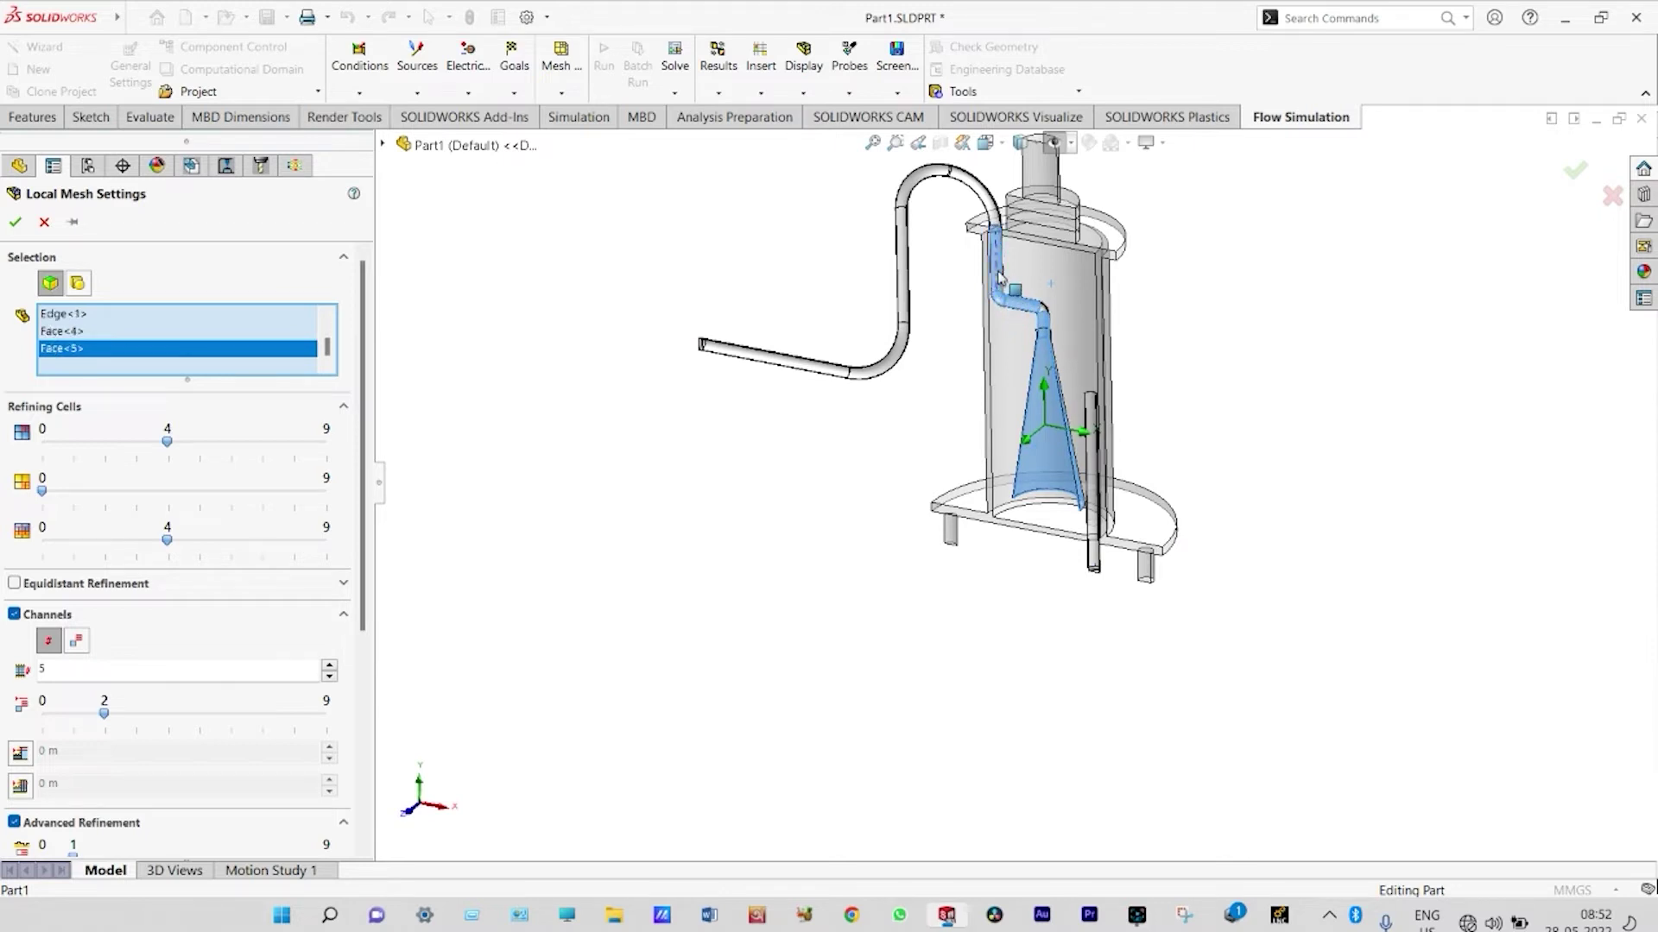
click(17, 224)
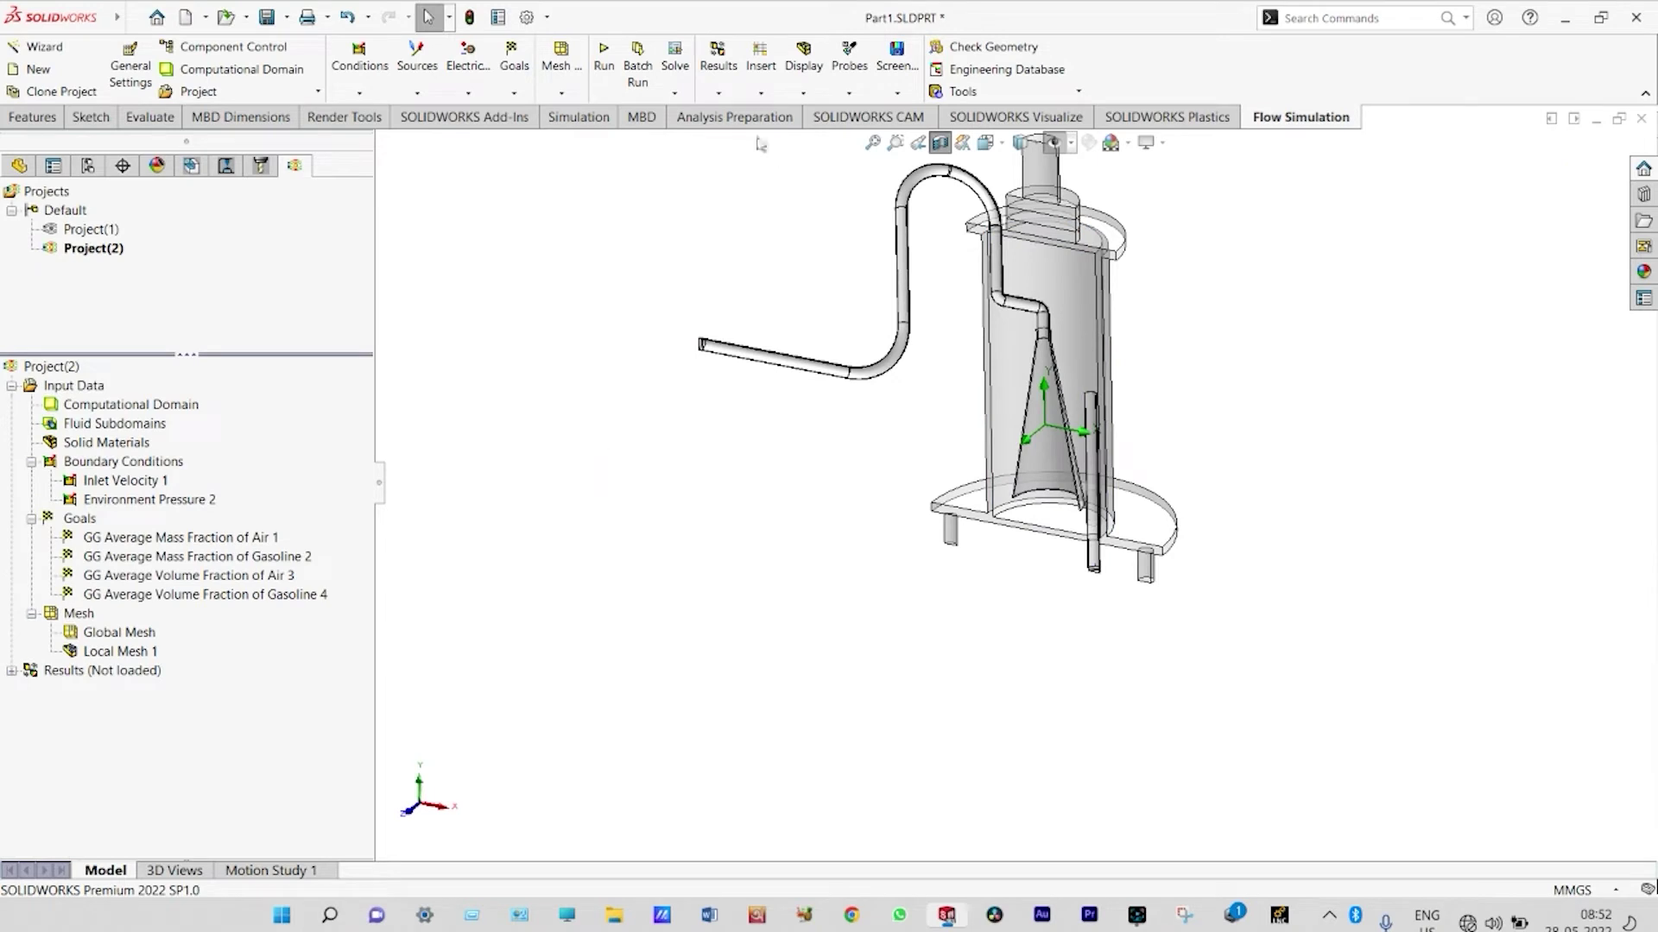
In the calculation control saving options, add Immiscible Air and Immiscible Gasoline to the Transient Explorer's periodically saved parameters.
click(674, 92)
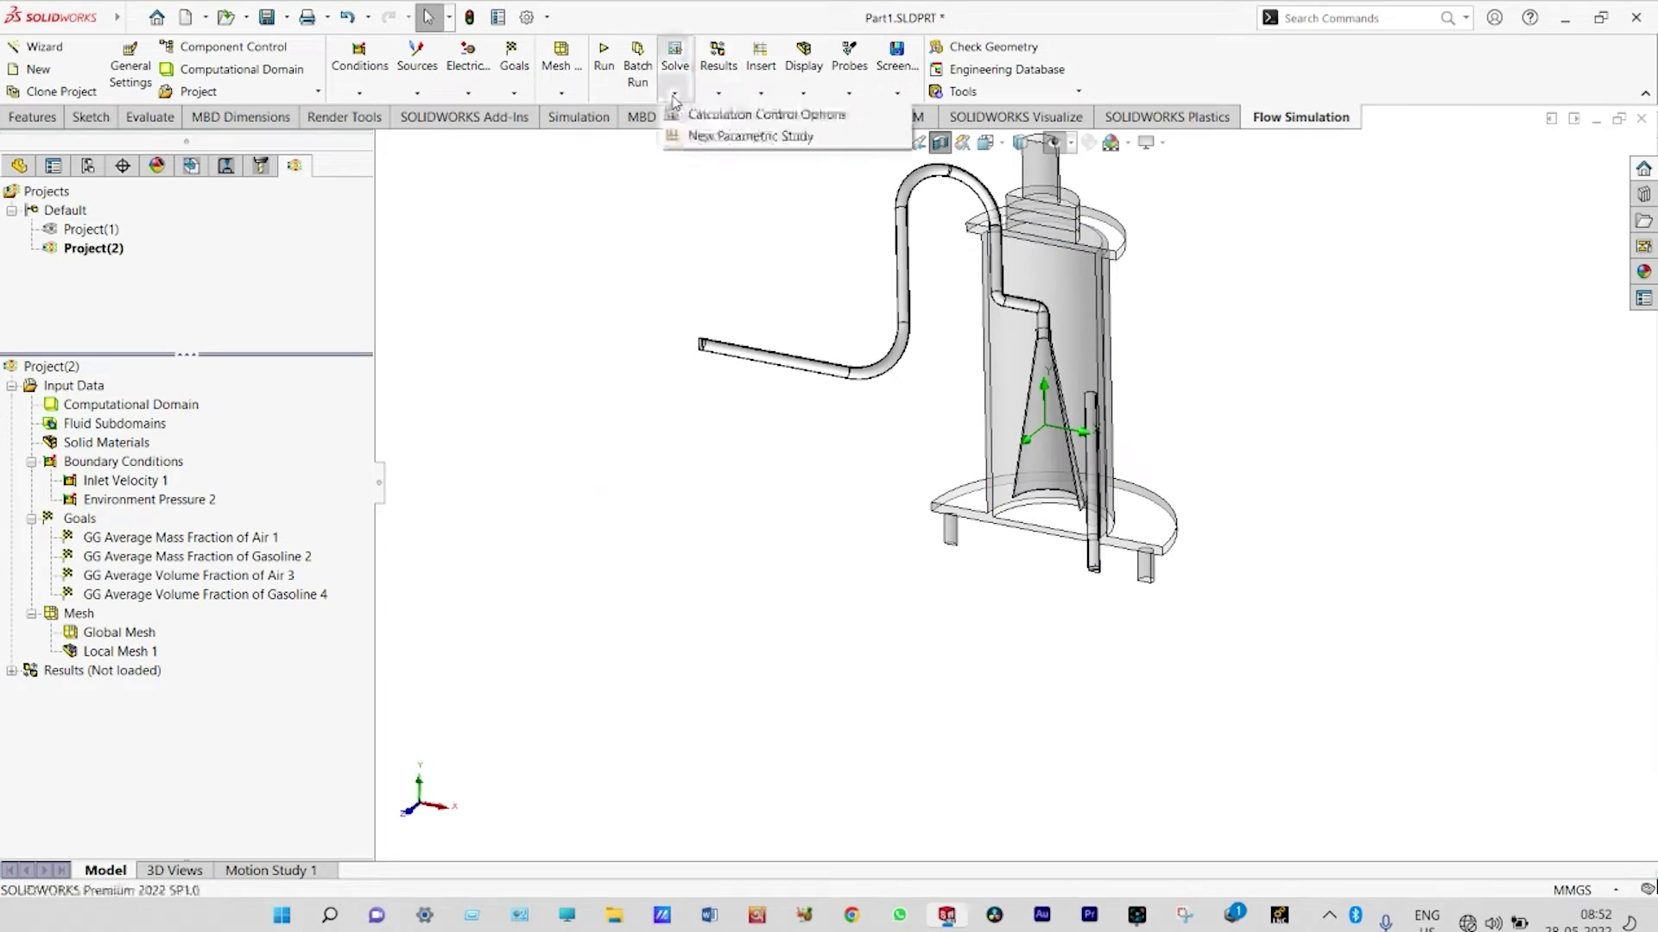
click(704, 126)
click(723, 299)
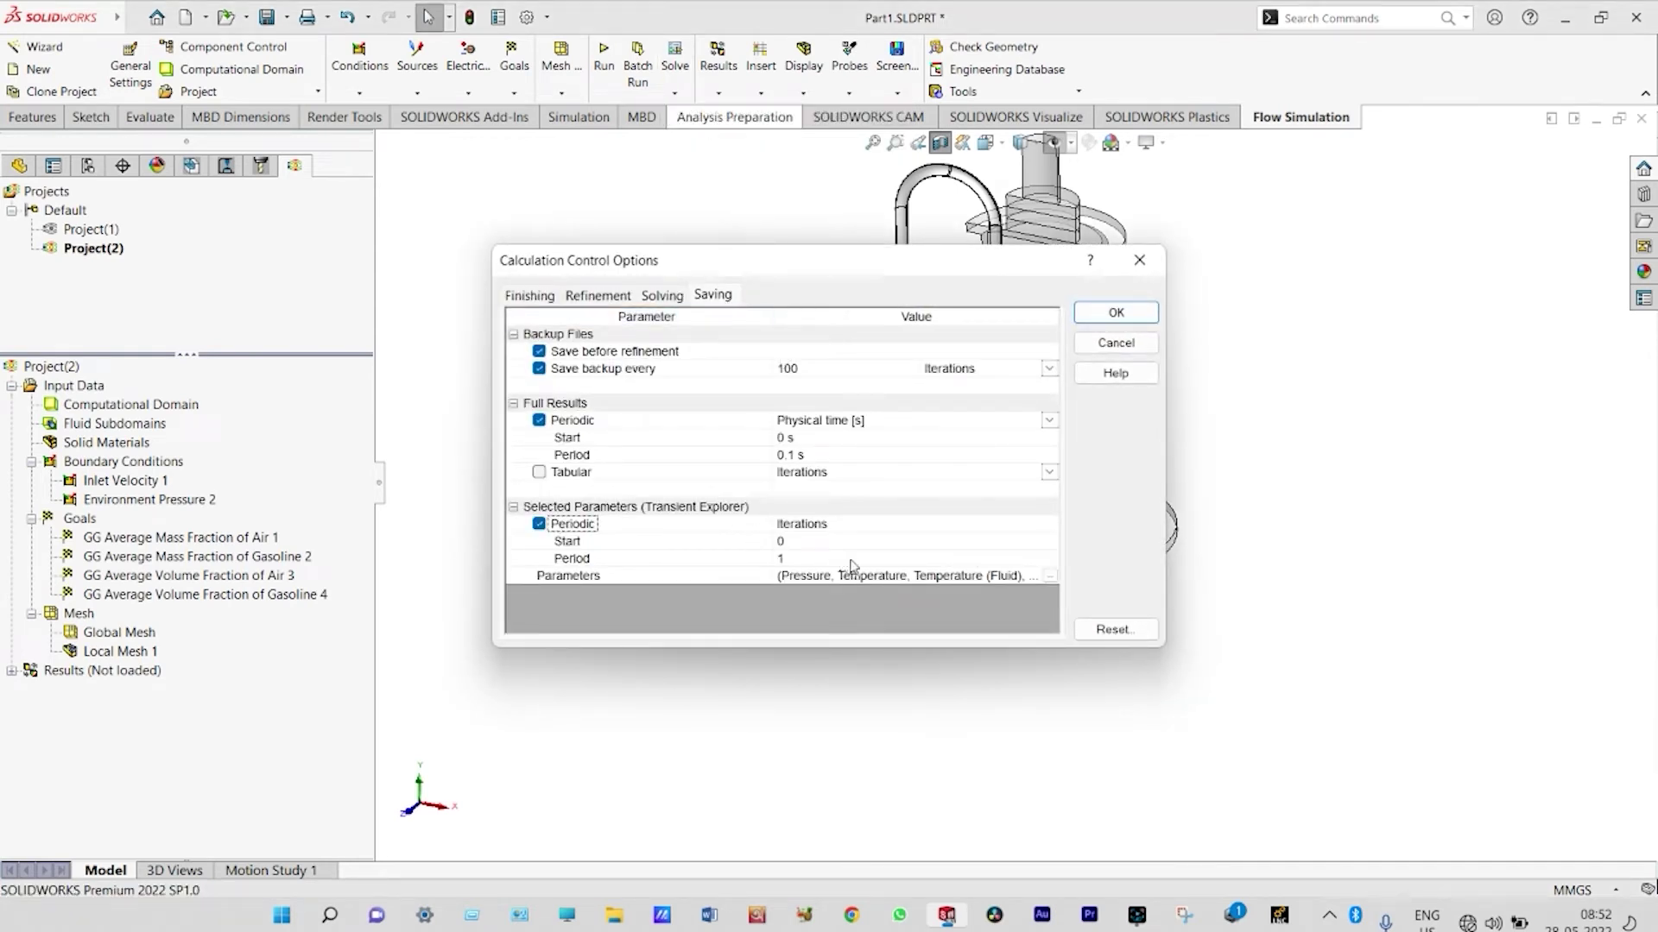
click(1051, 577)
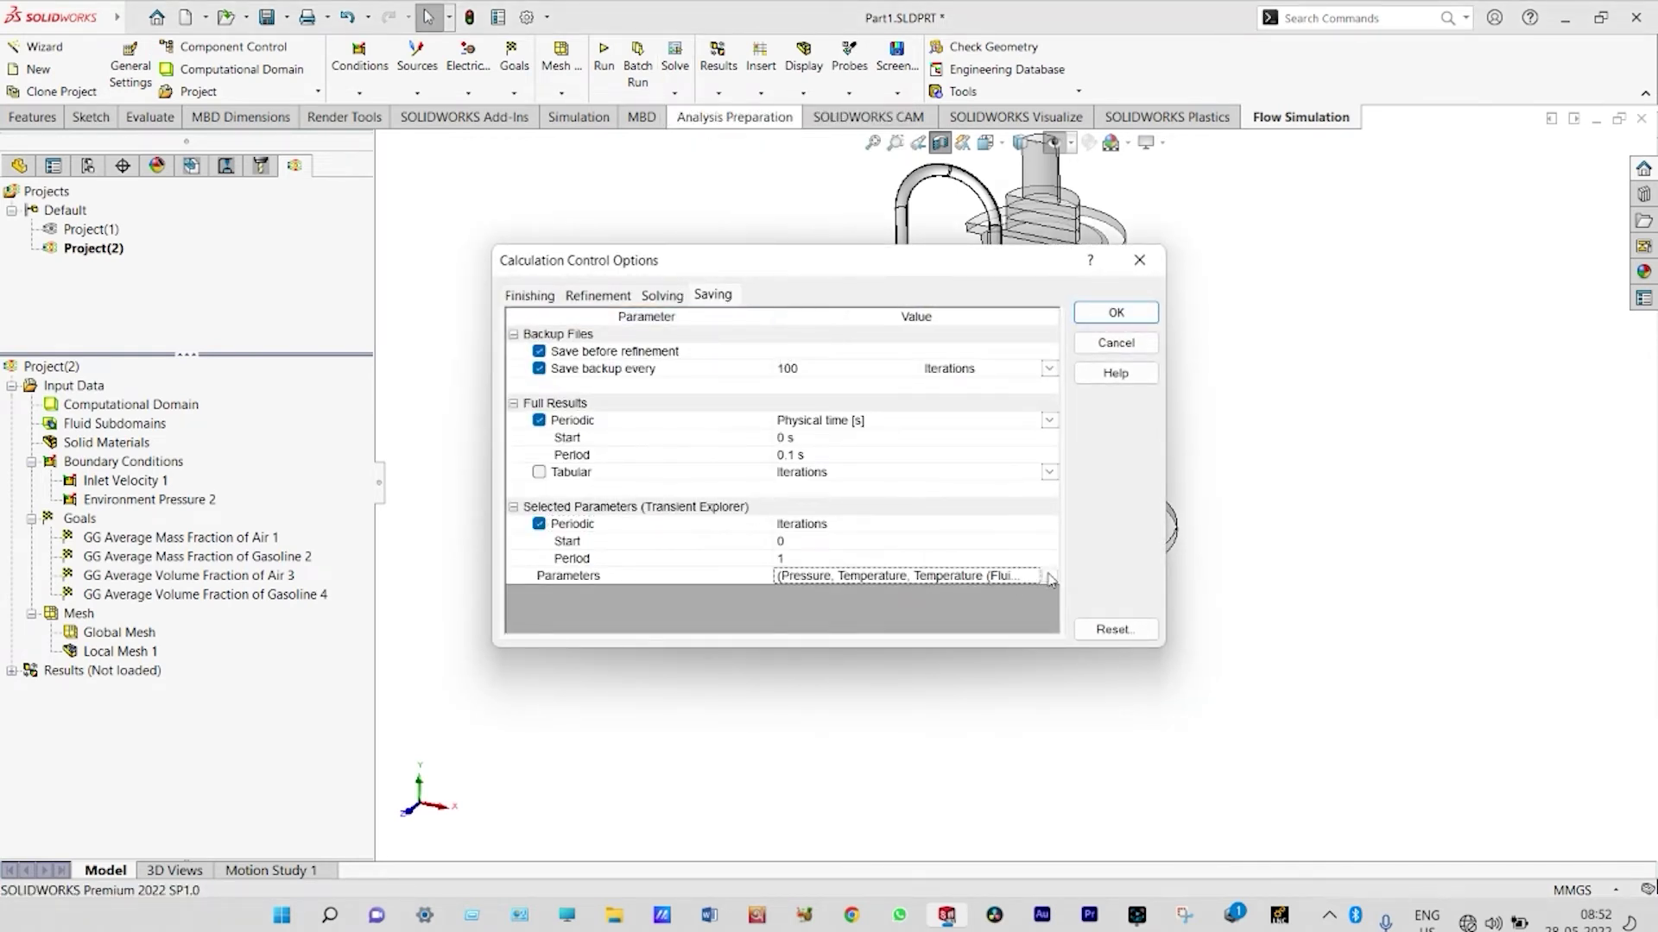
click(640, 264)
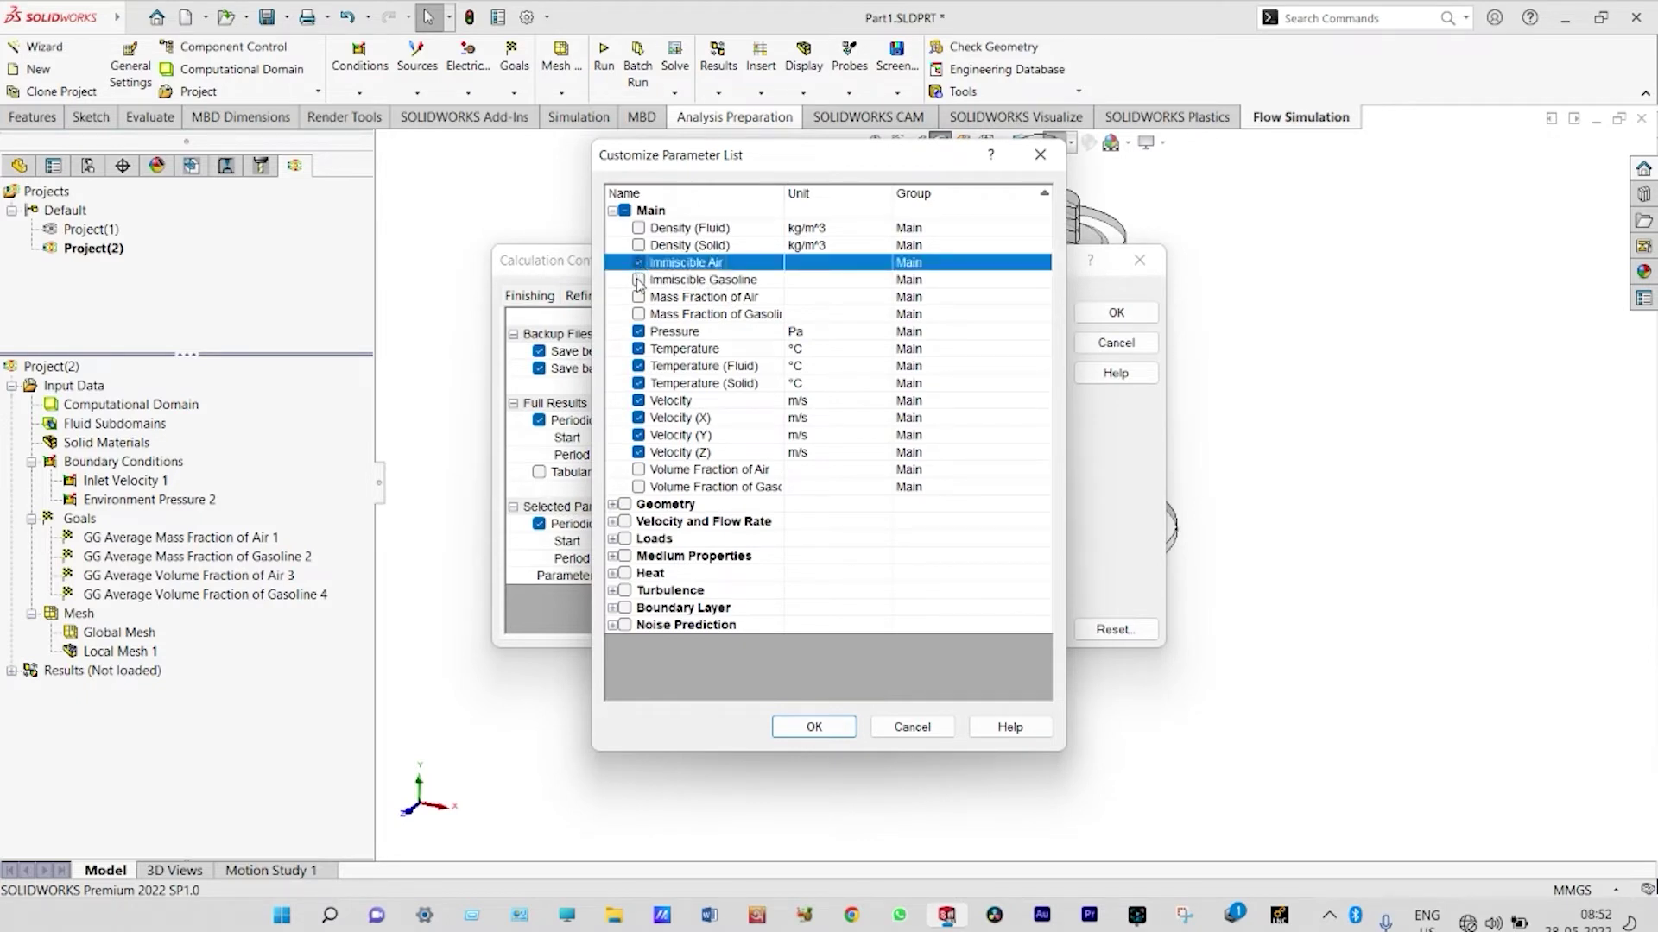
click(639, 281)
click(639, 281)
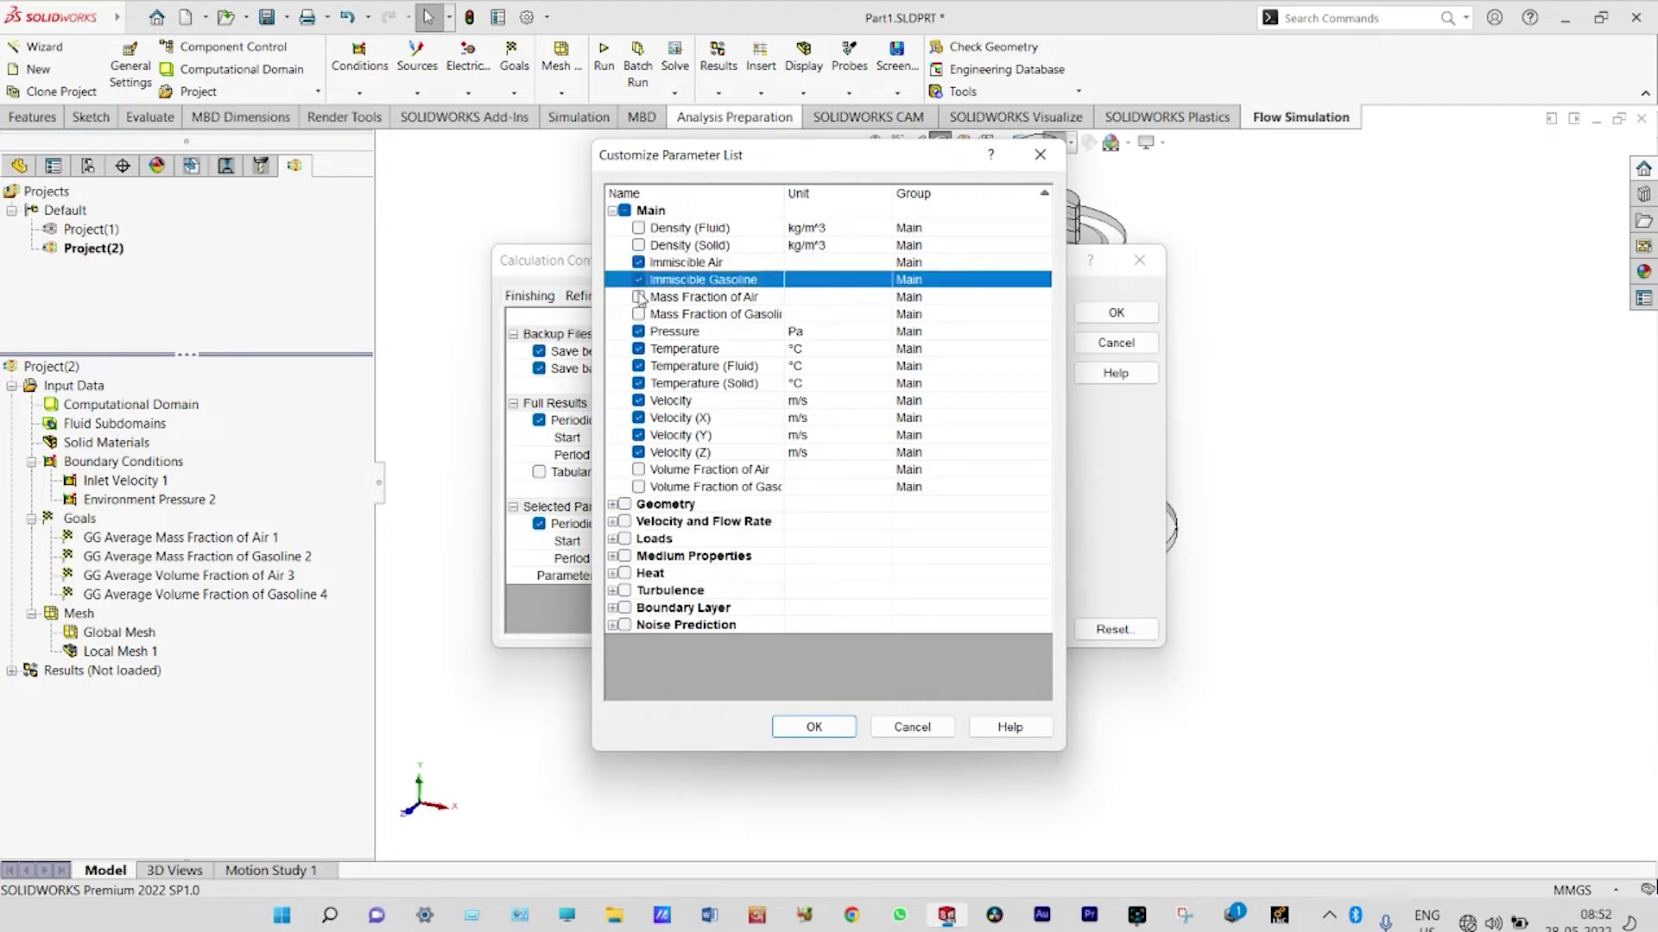
Add the mass fractions and volume fractions of Air and Gasoline to the saved parameters and accept the calculation control options.
click(639, 297)
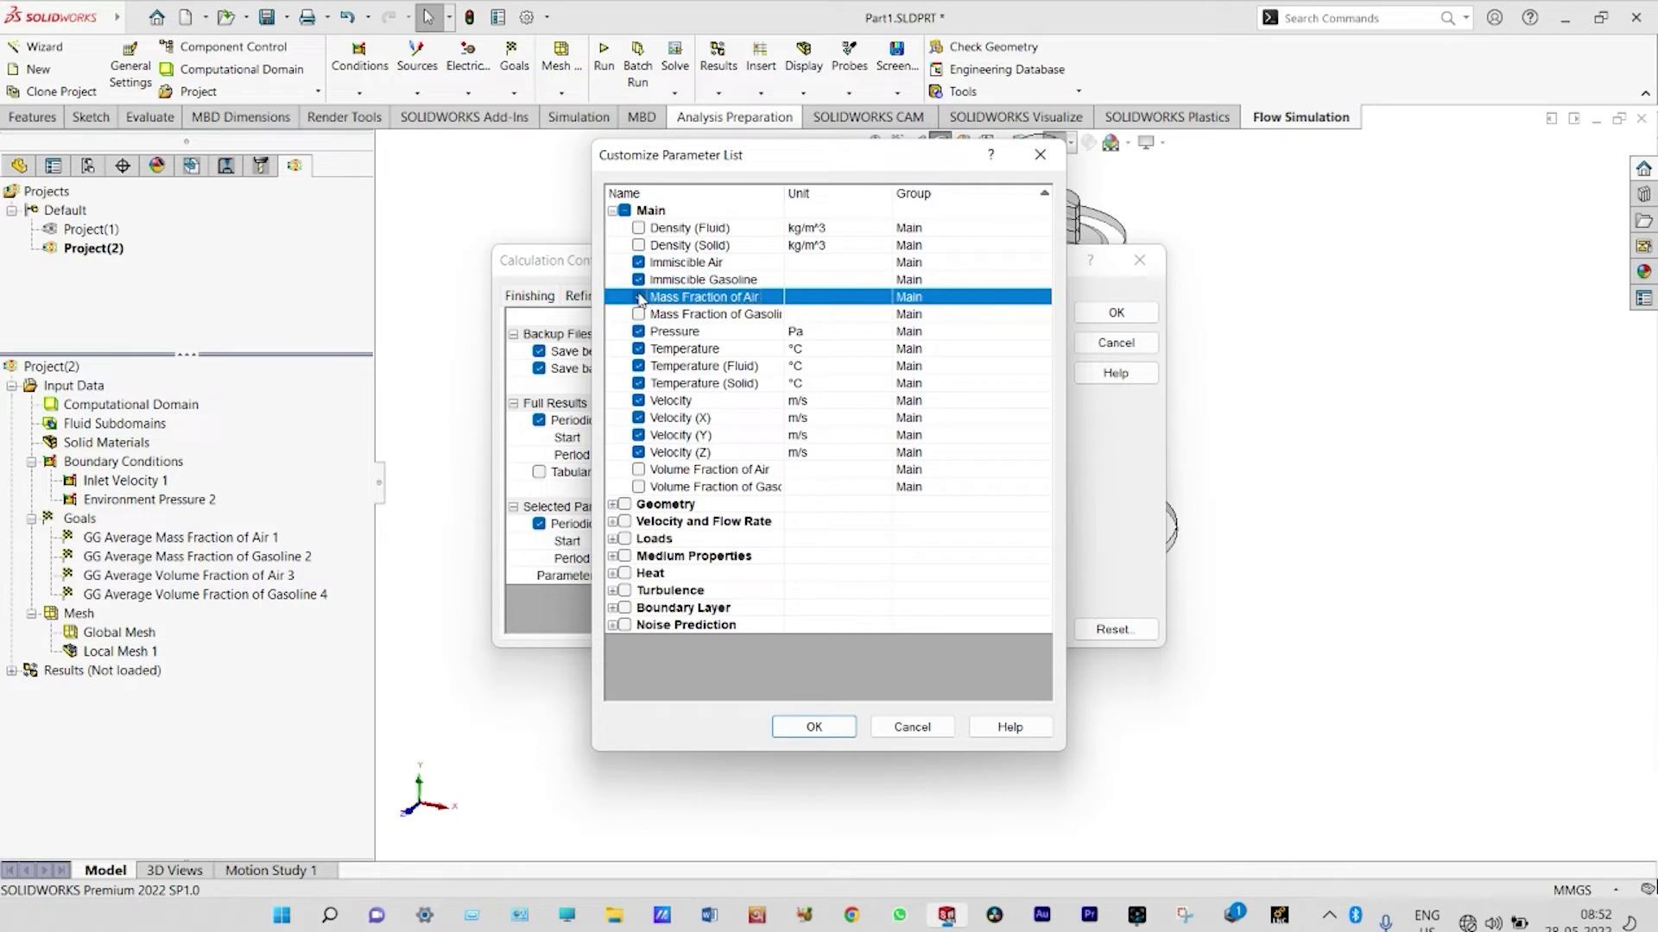
click(639, 315)
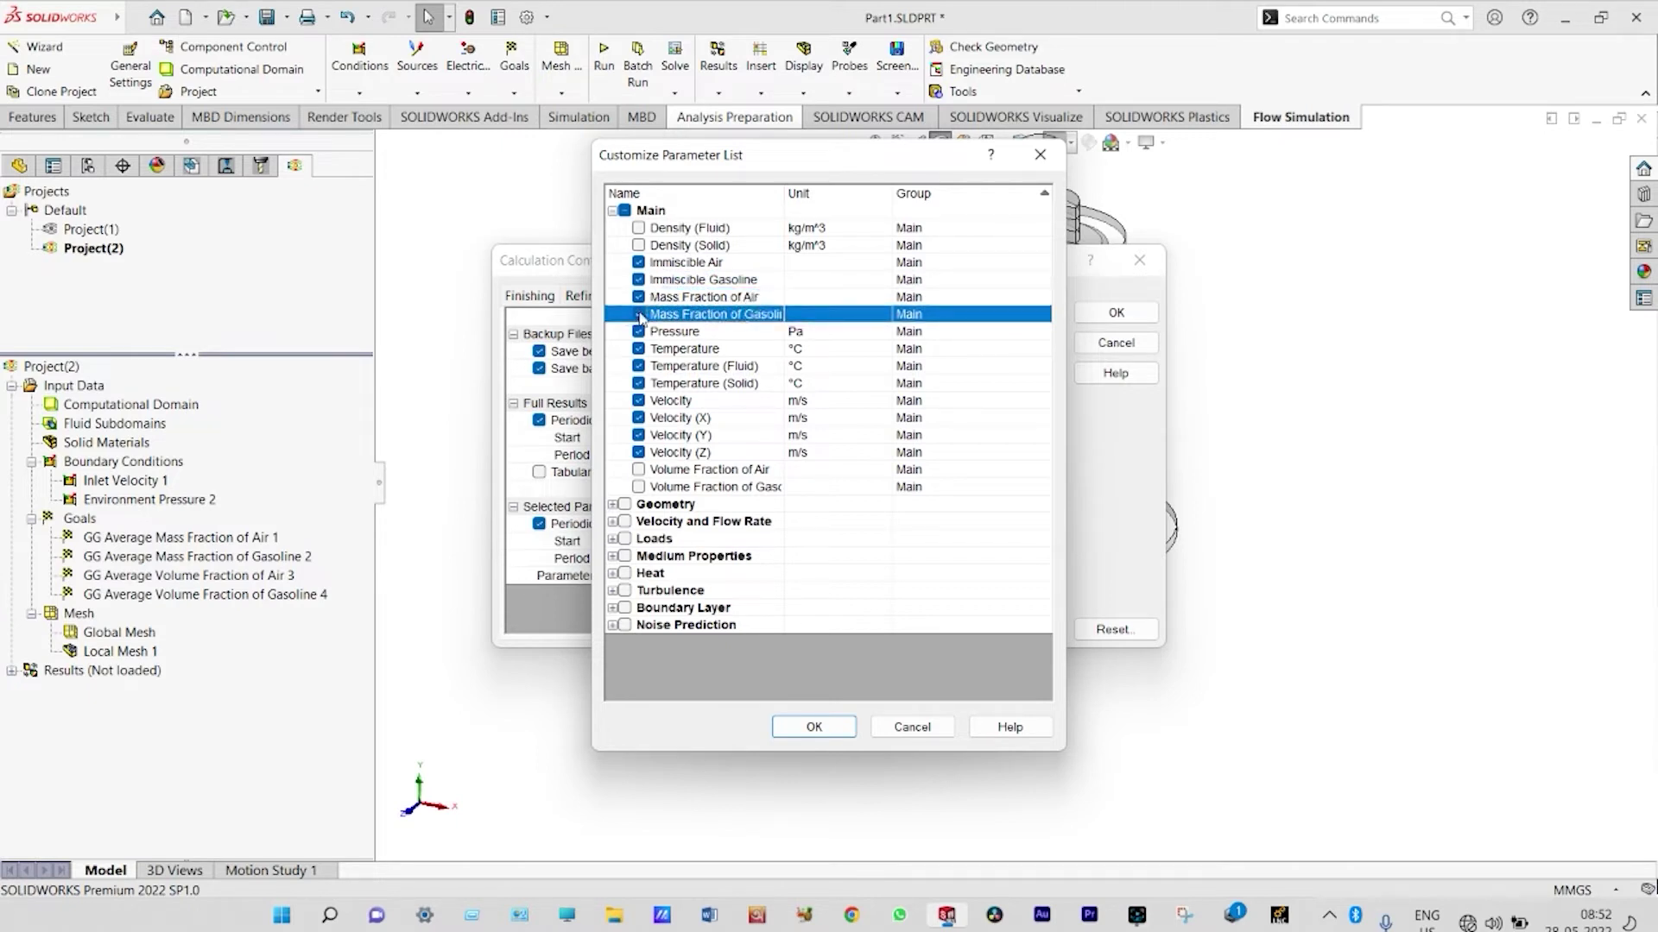
click(639, 470)
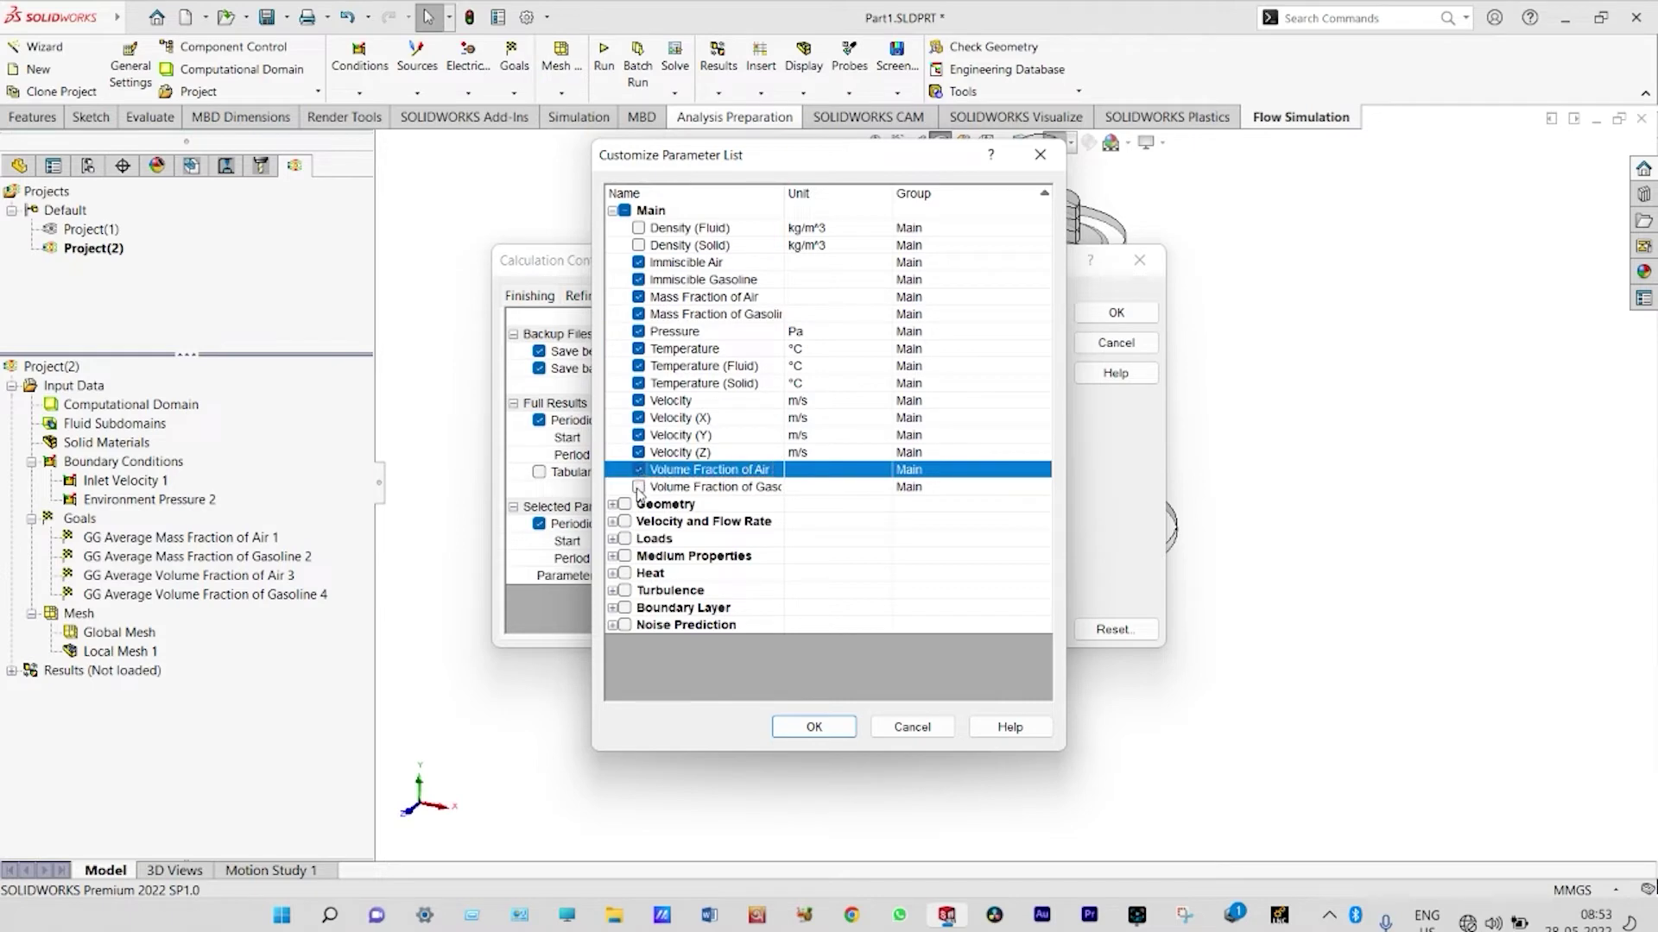
click(639, 488)
click(813, 727)
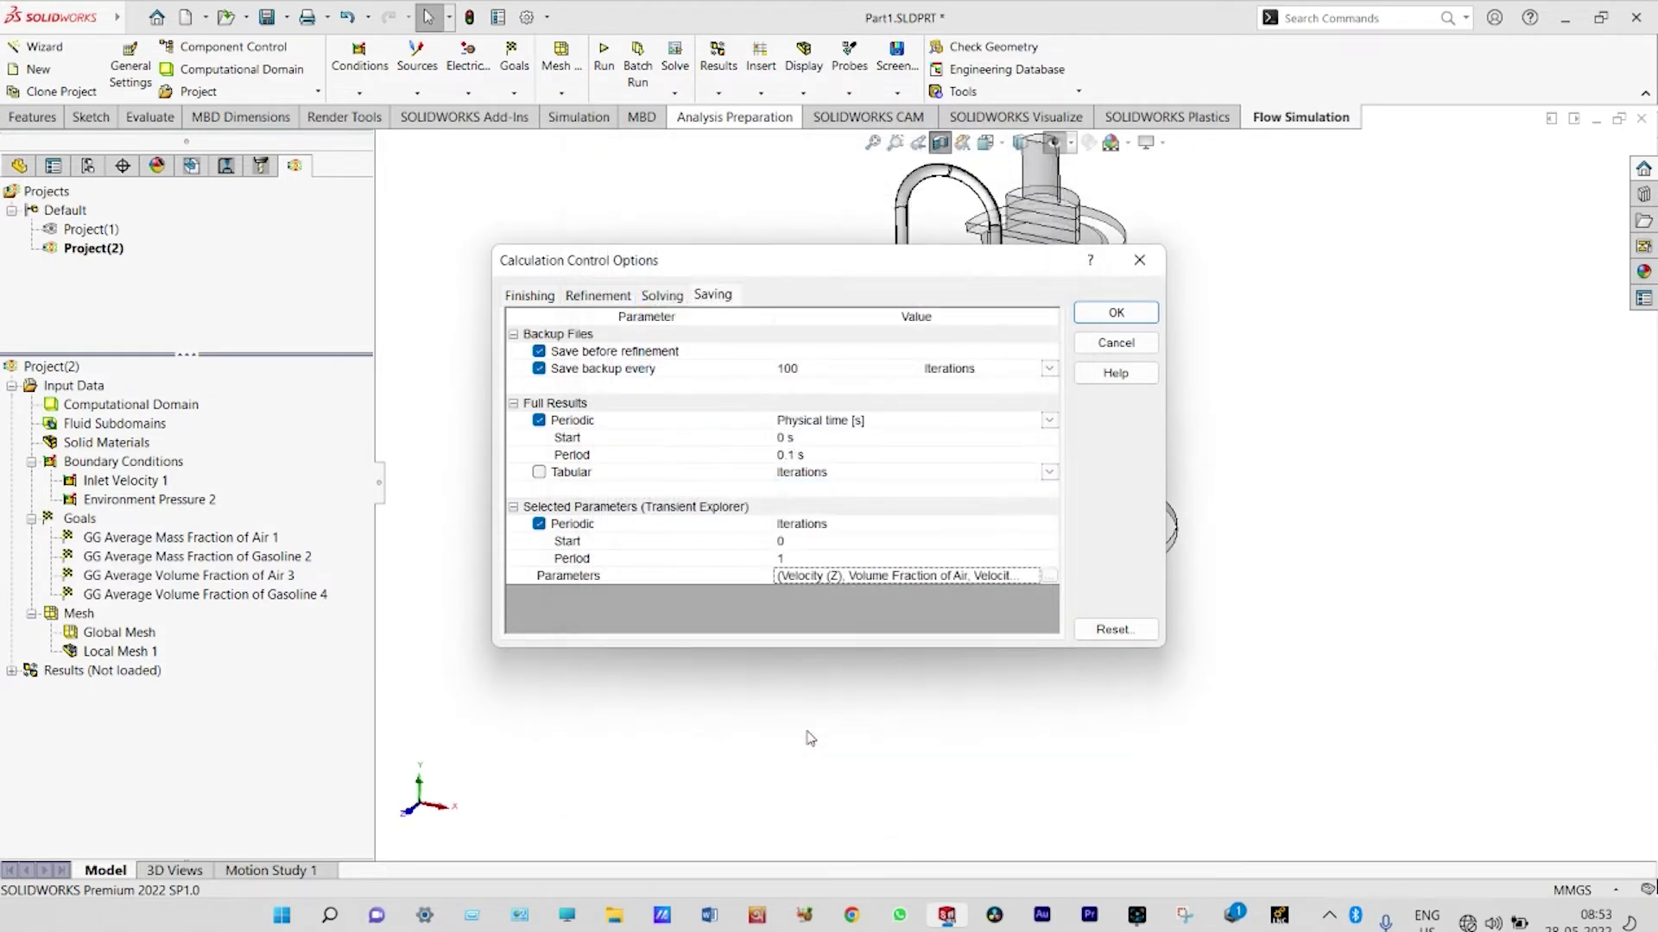
click(1138, 316)
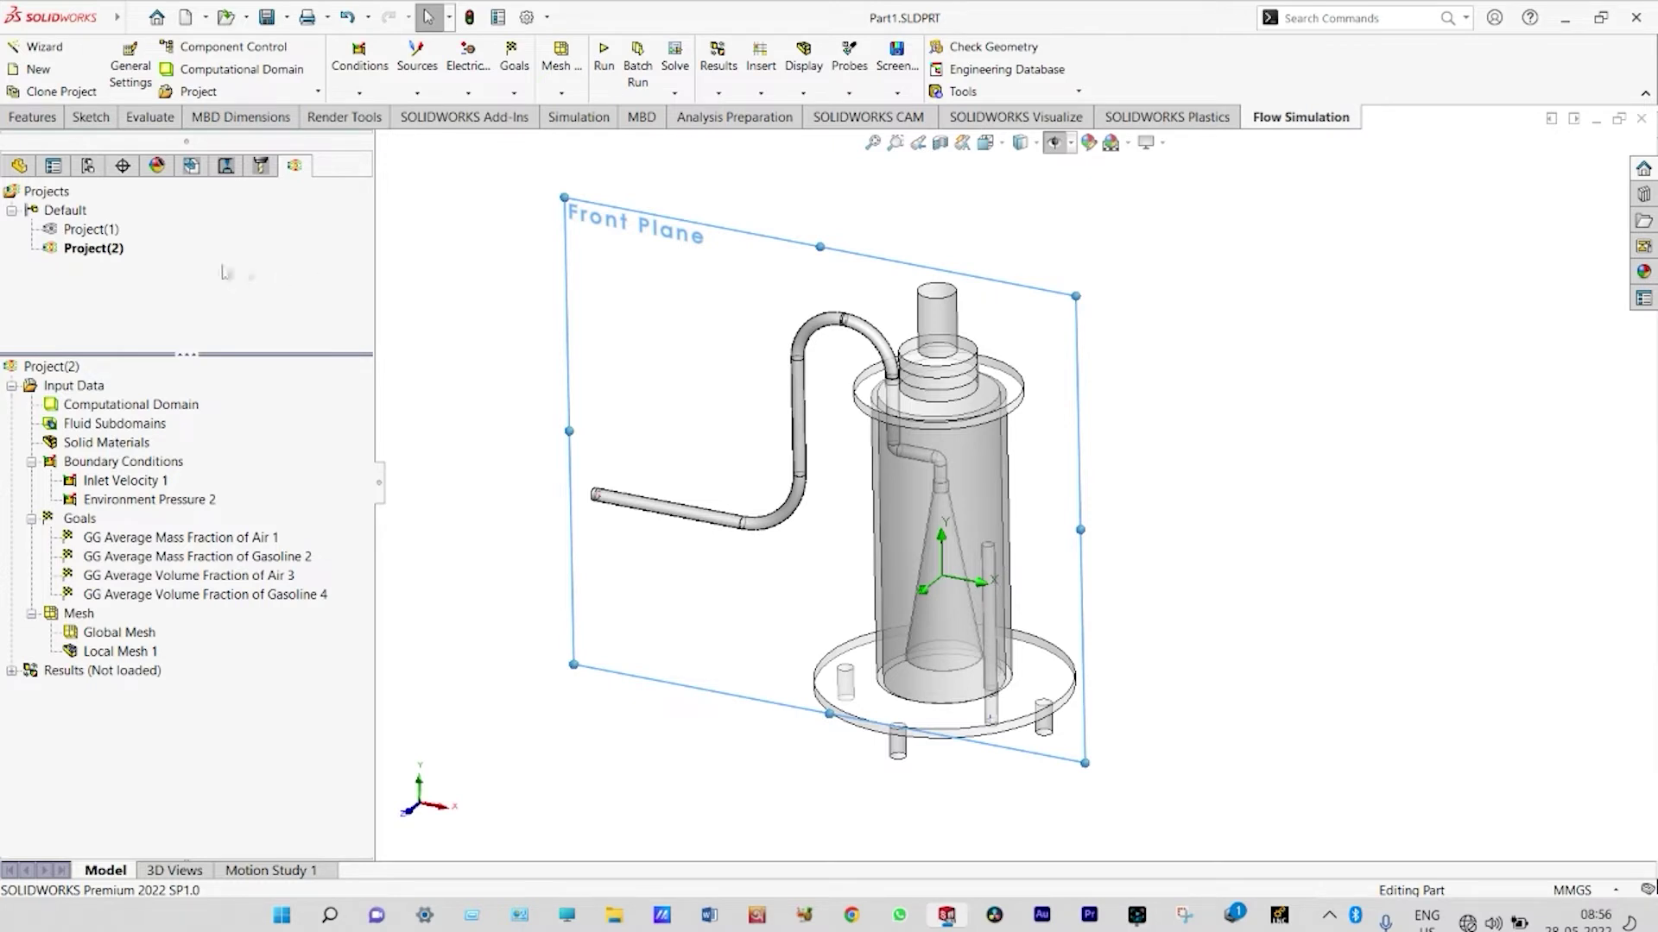
Activate Project(1) and load its calculation results.
click(109, 231)
double_click(58, 232)
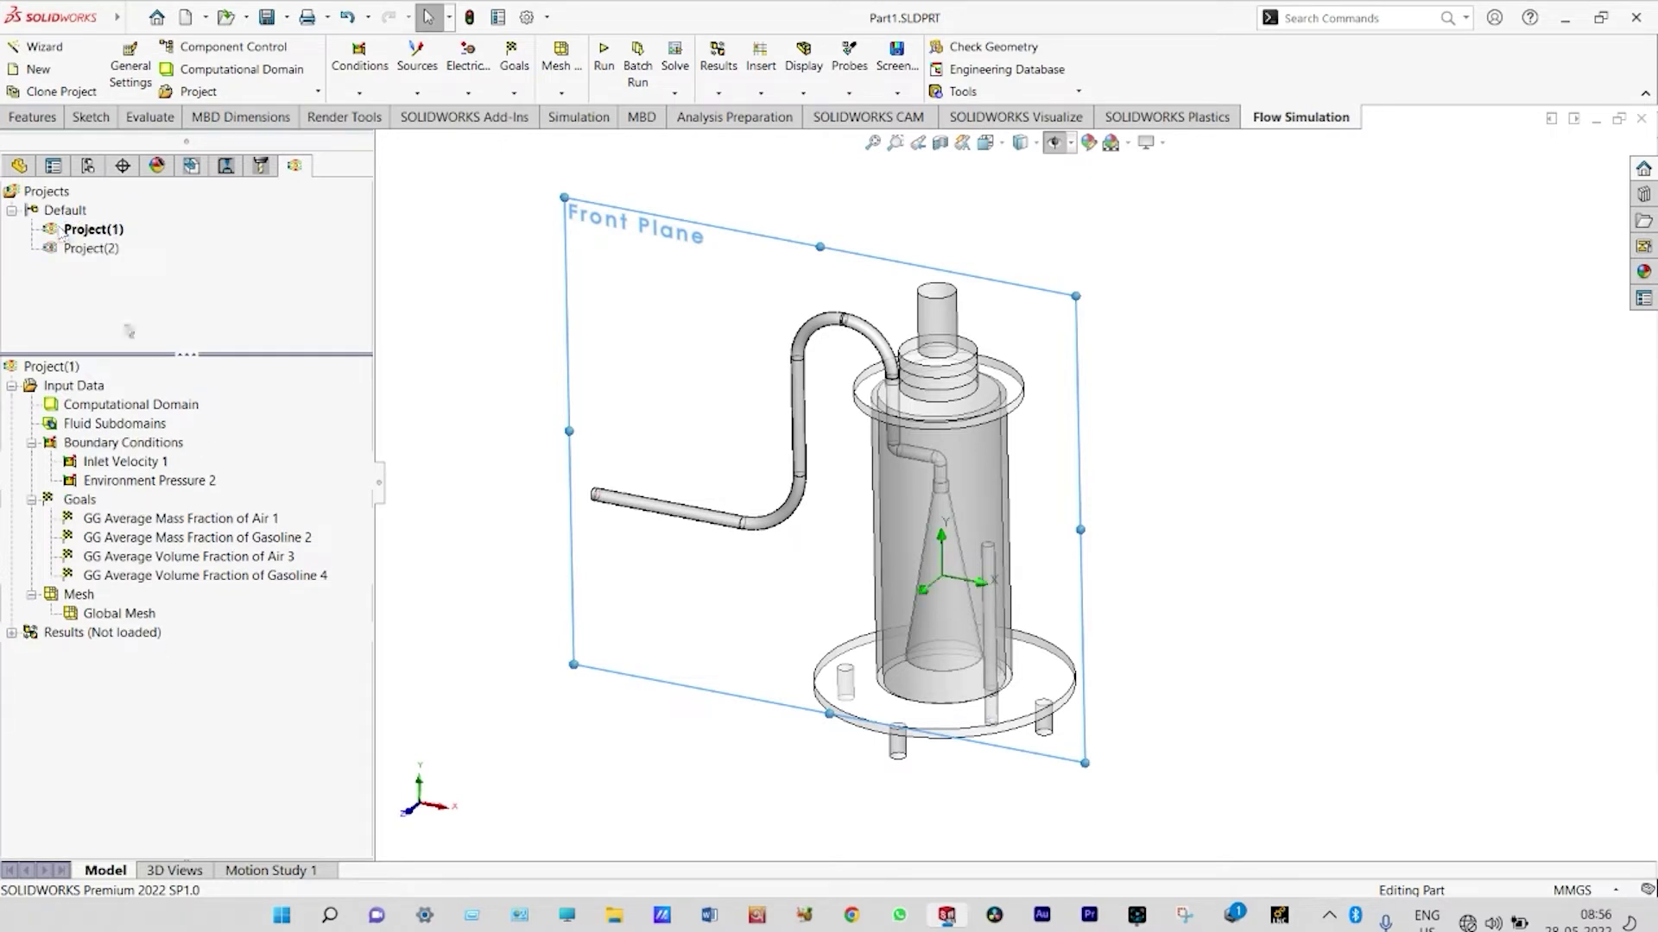
right_click(142, 635)
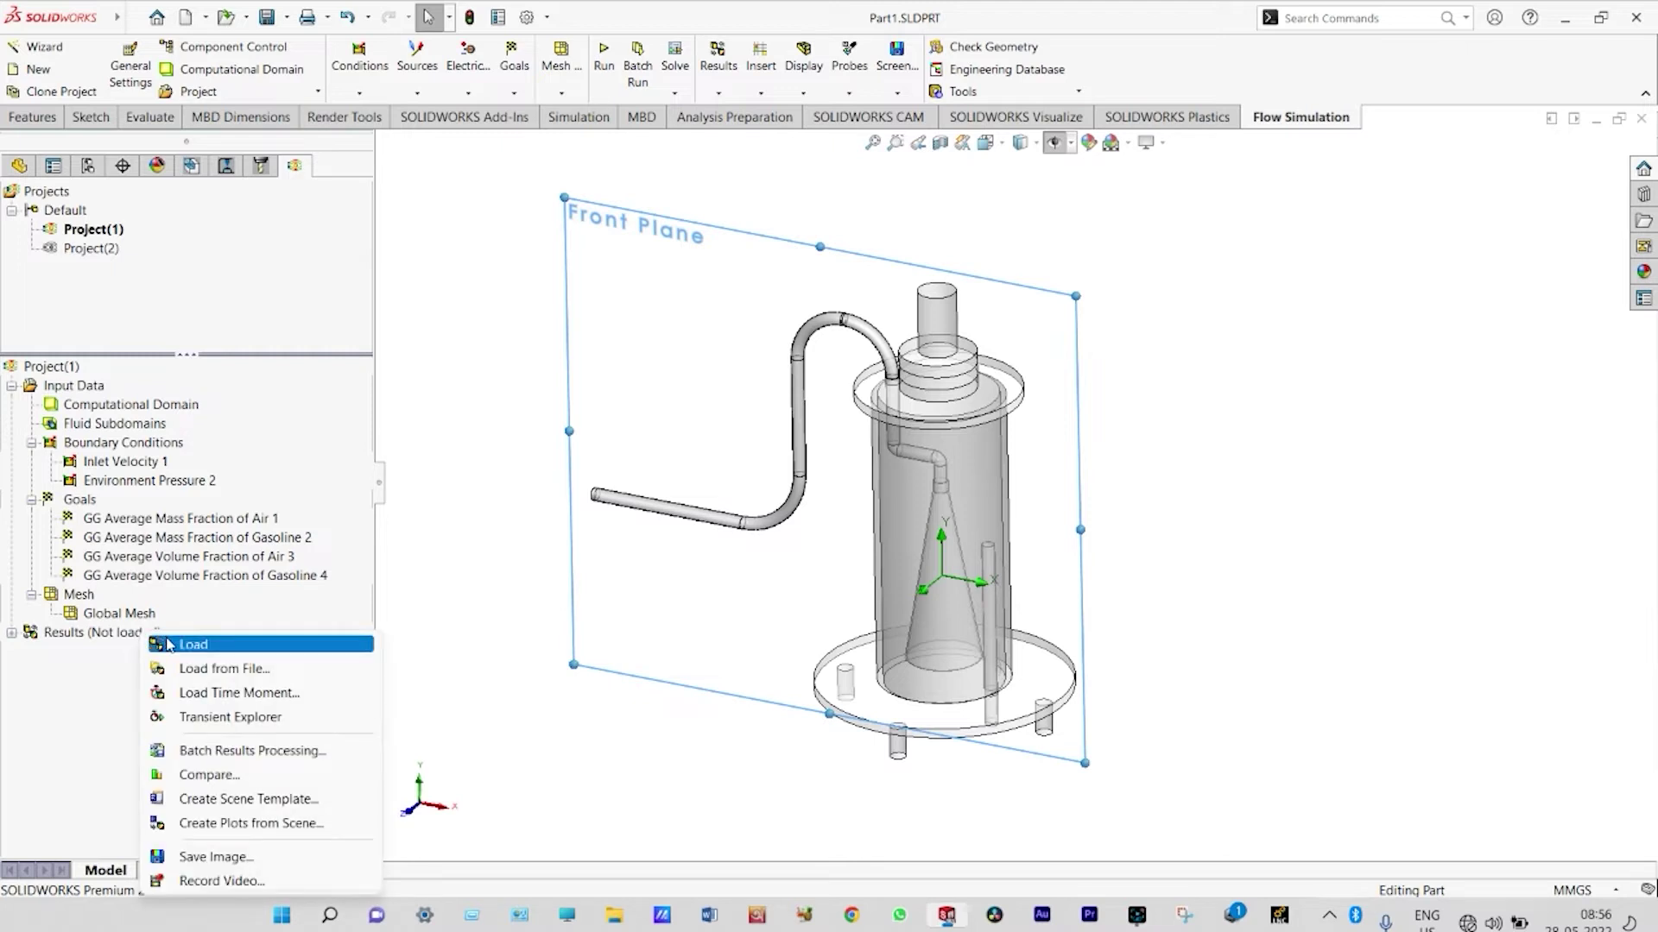
click(168, 645)
Switch the loaded results to Transient Explorer and move its time slider below the model.
right_click(108, 540)
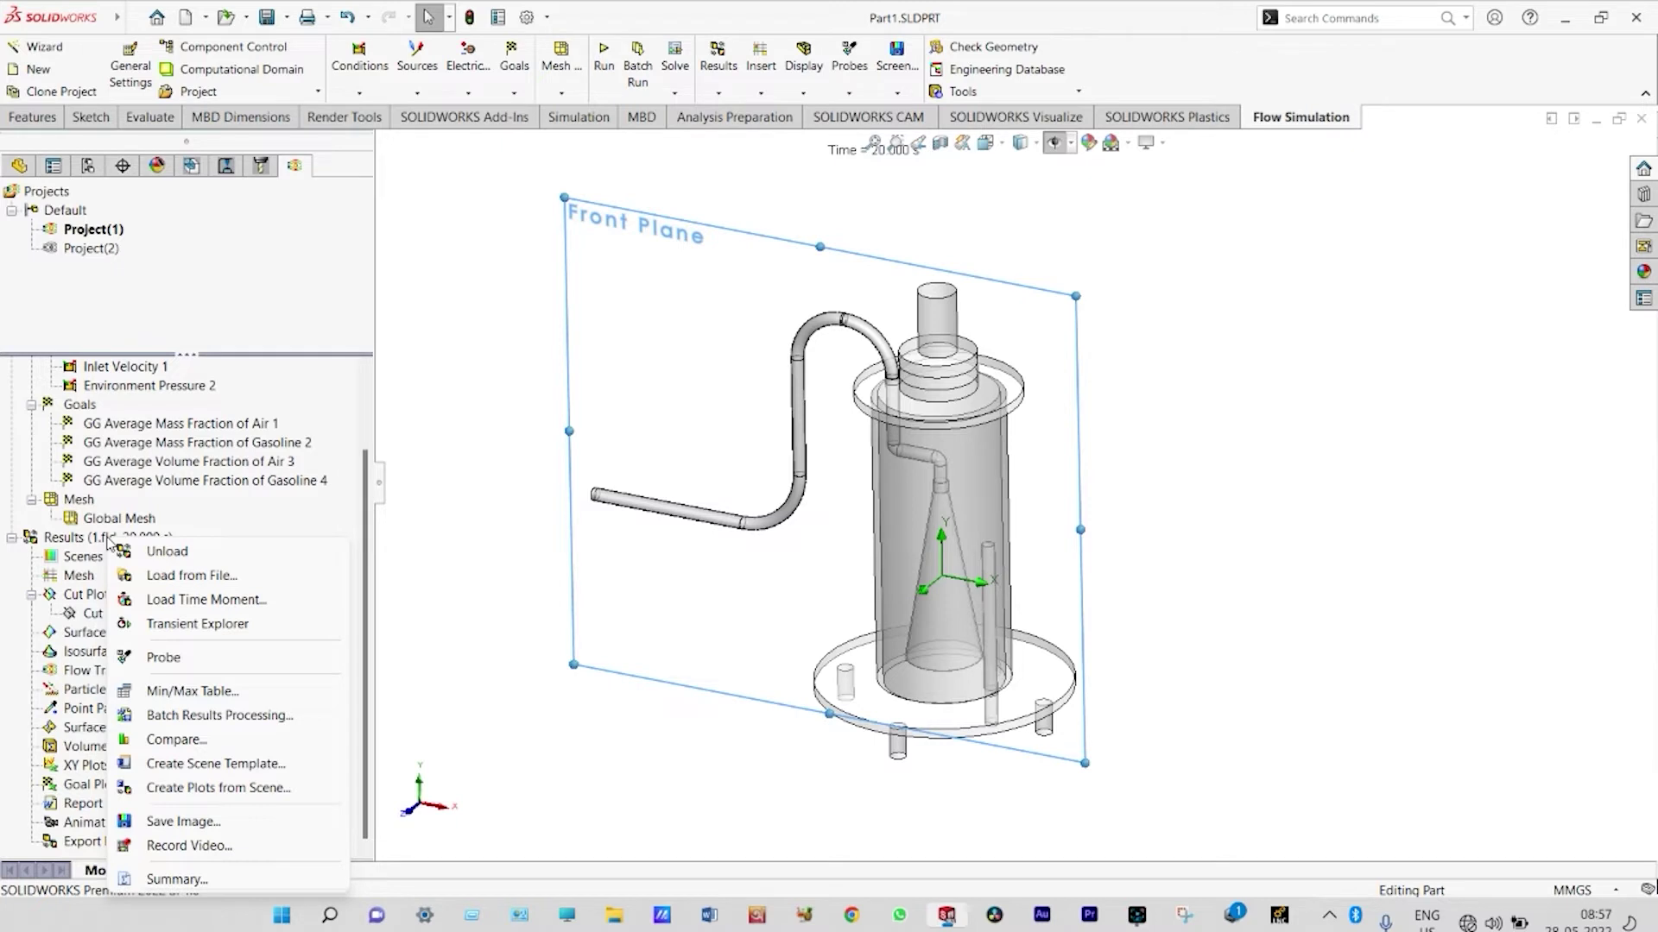
click(174, 626)
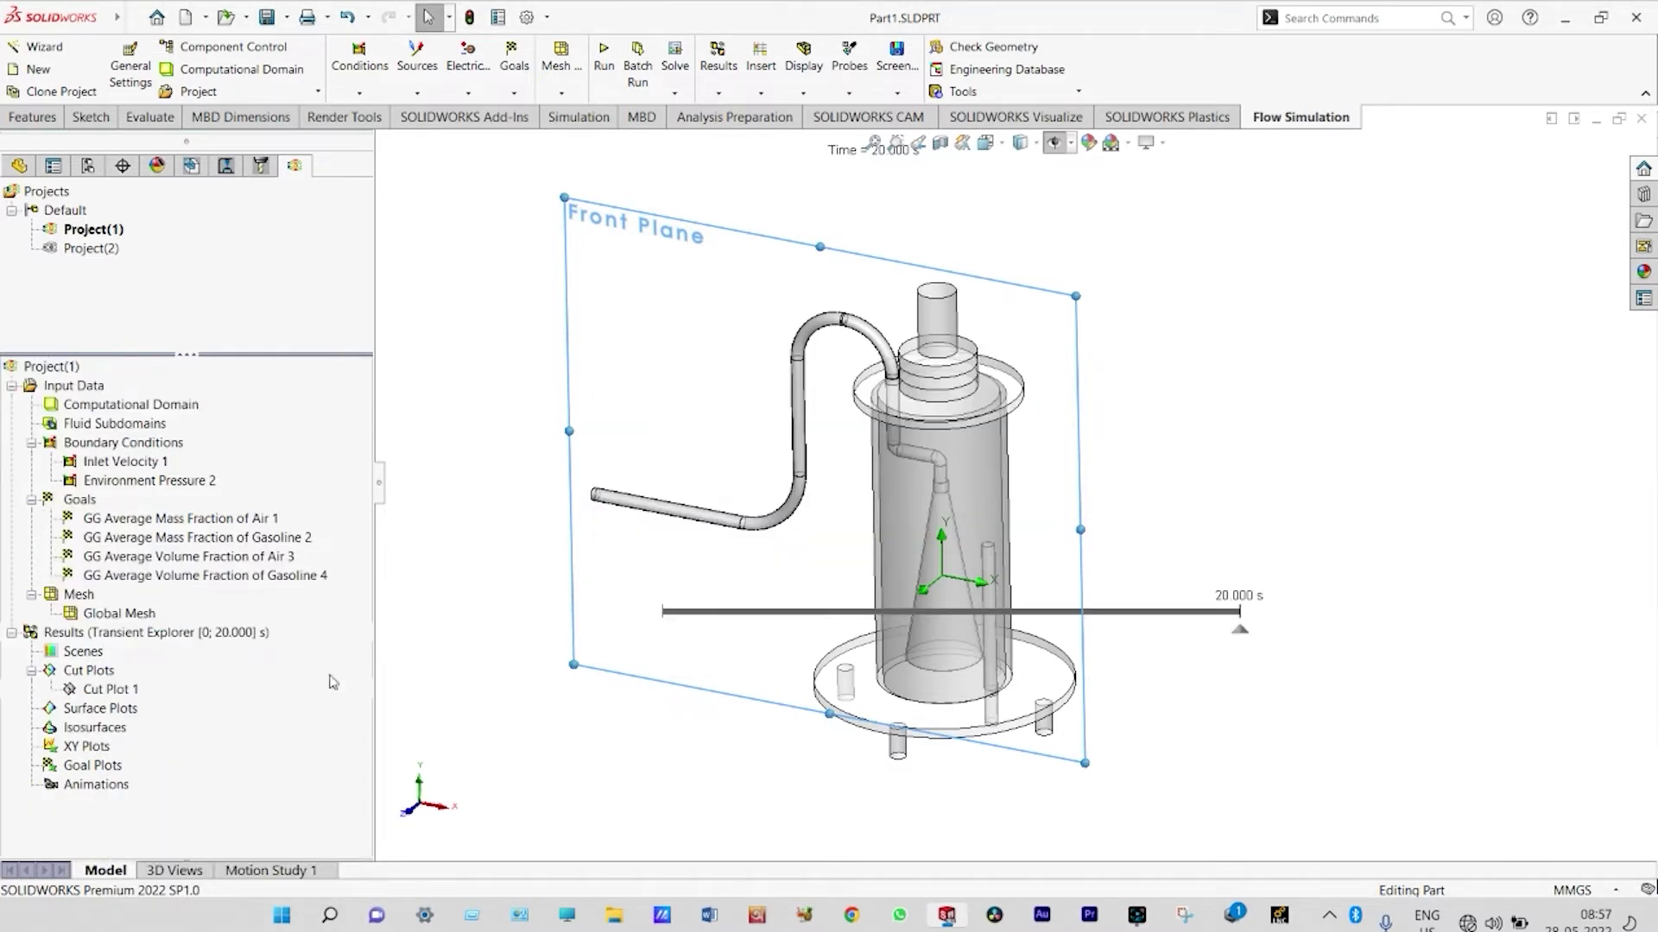
mouse_move(712, 644)
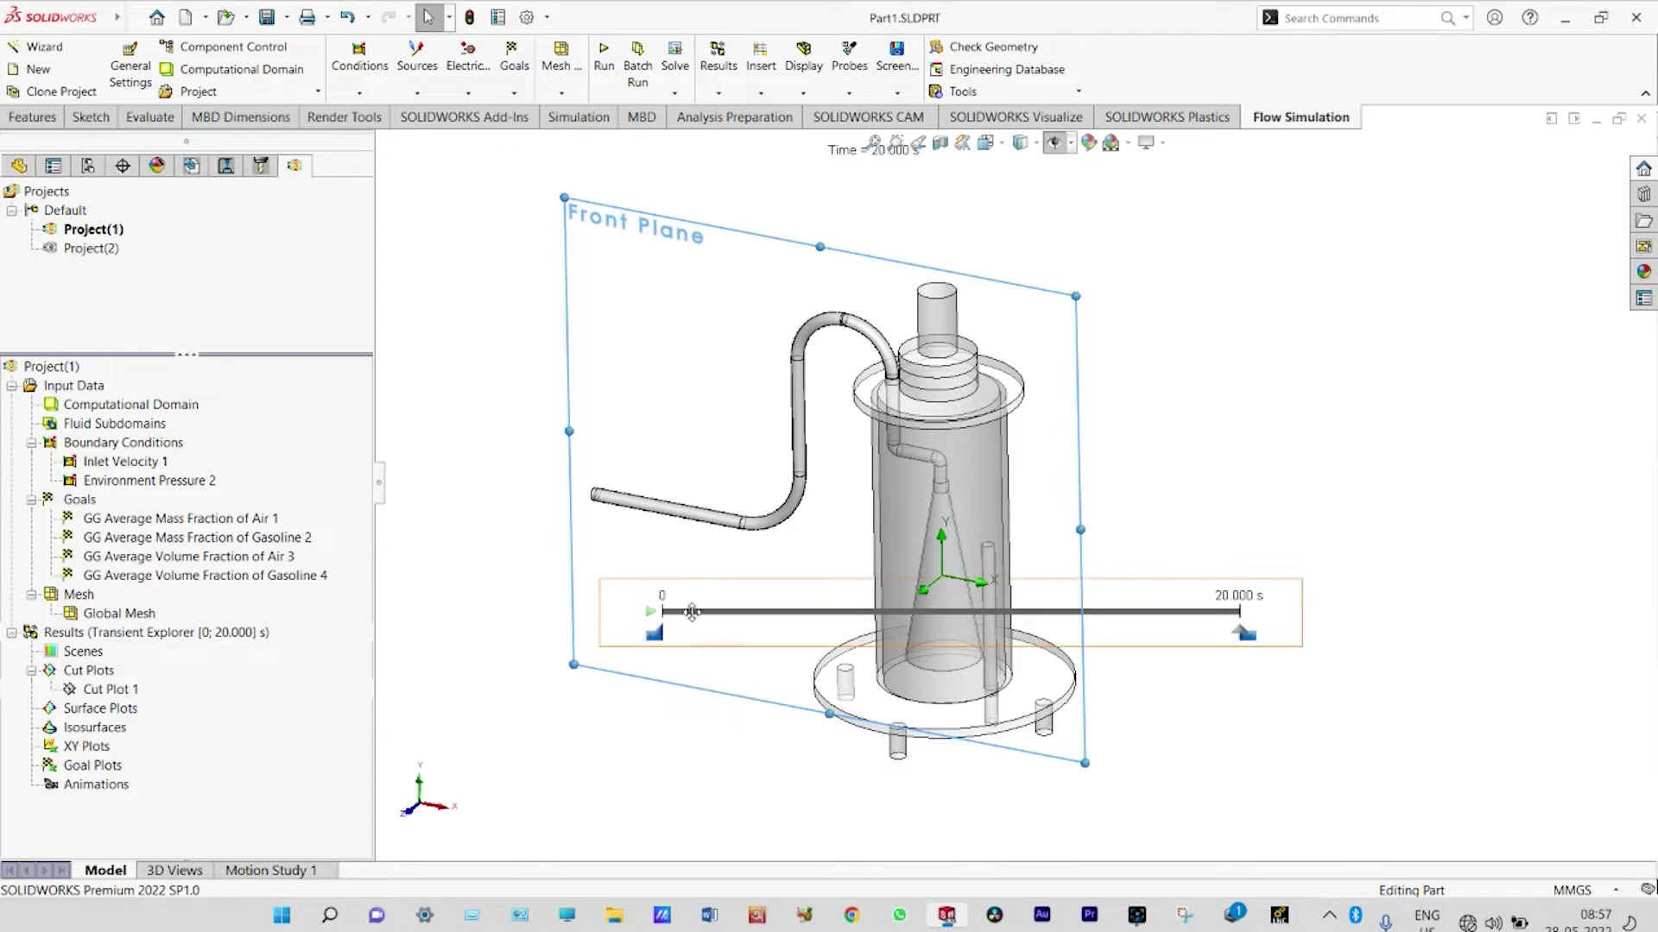
drag(695, 615, 660, 807)
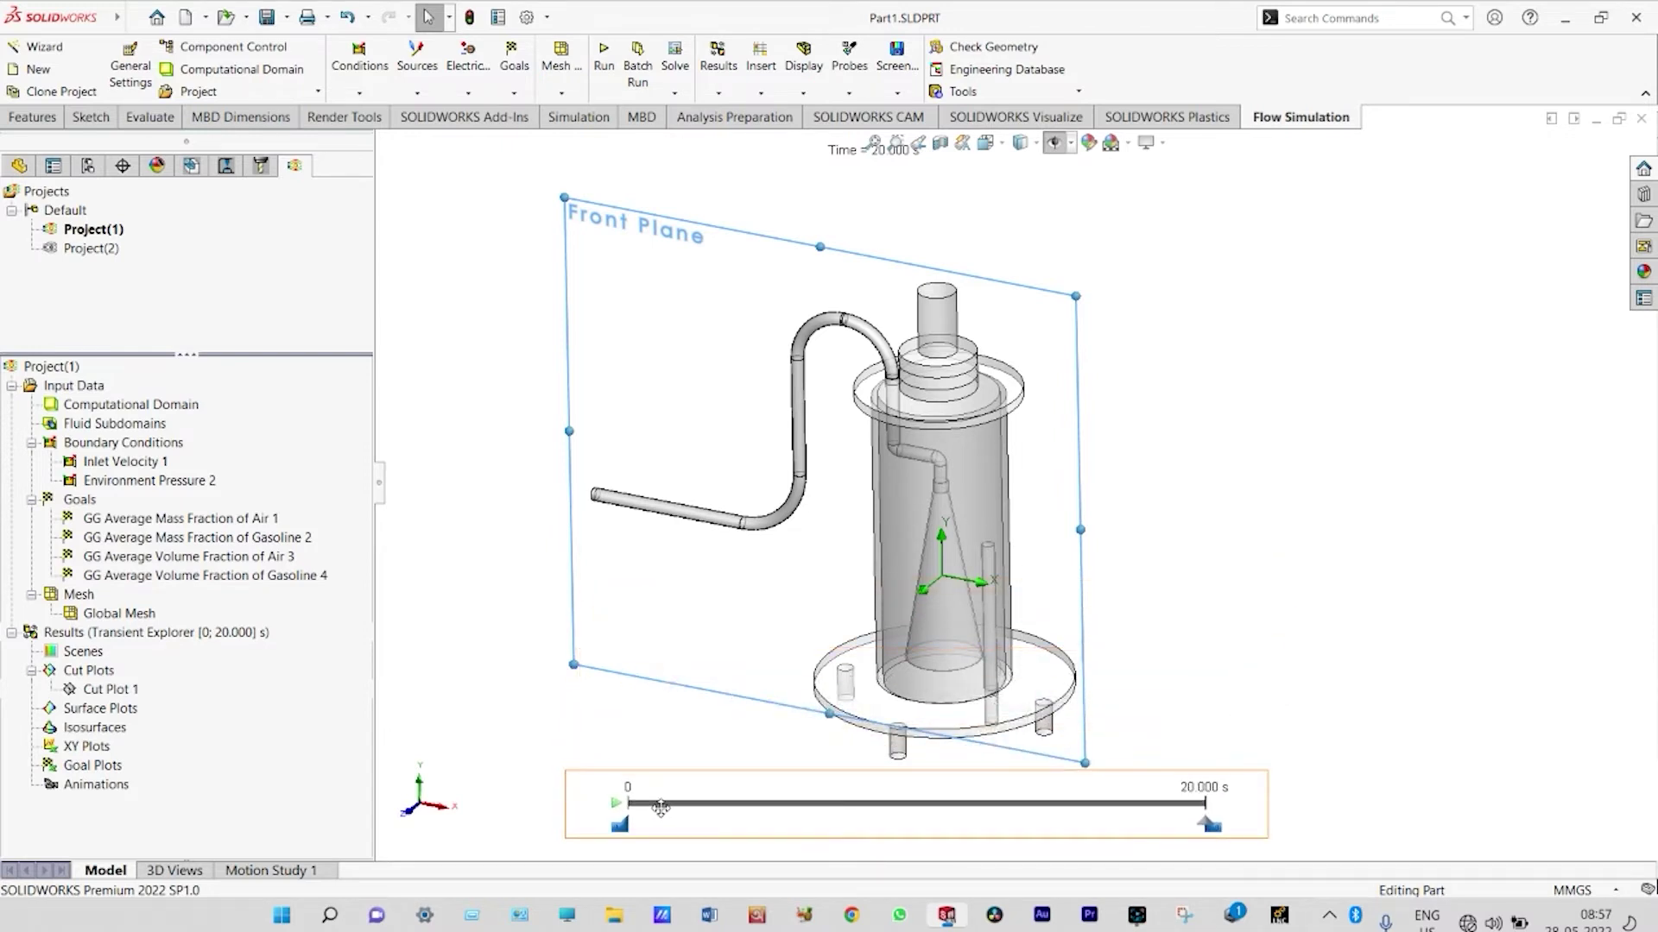
Create a cut plot on the Front Plane with Mass Fraction of Gasoline contours at 10 levels.
right_click(104, 675)
click(160, 682)
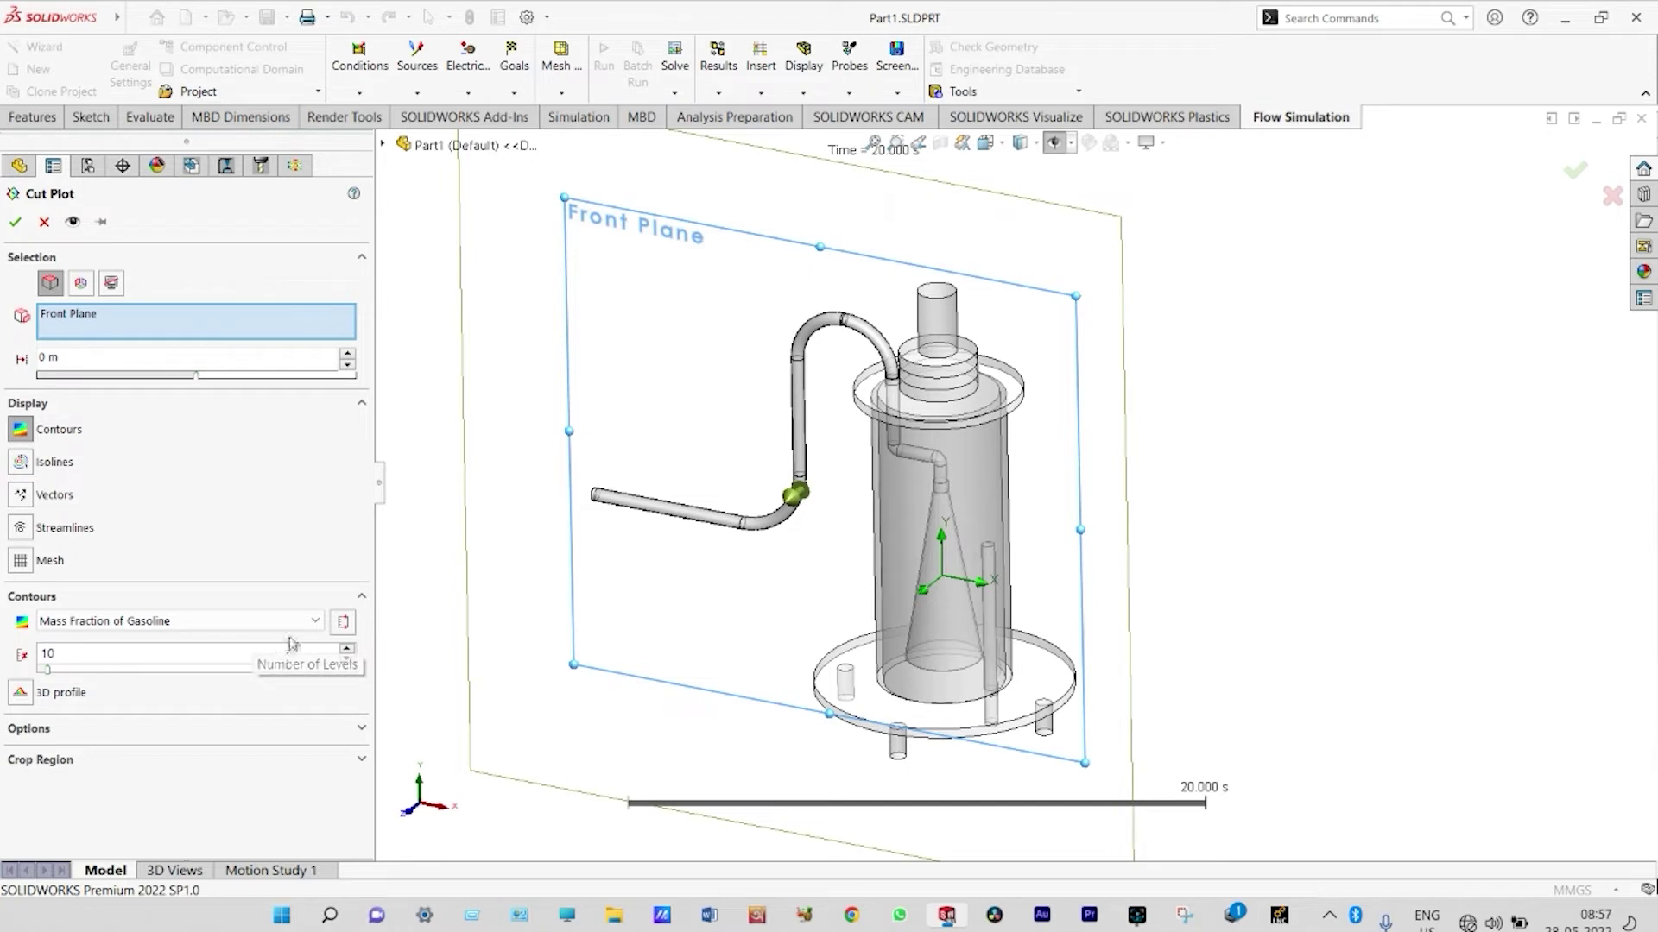
click(16, 226)
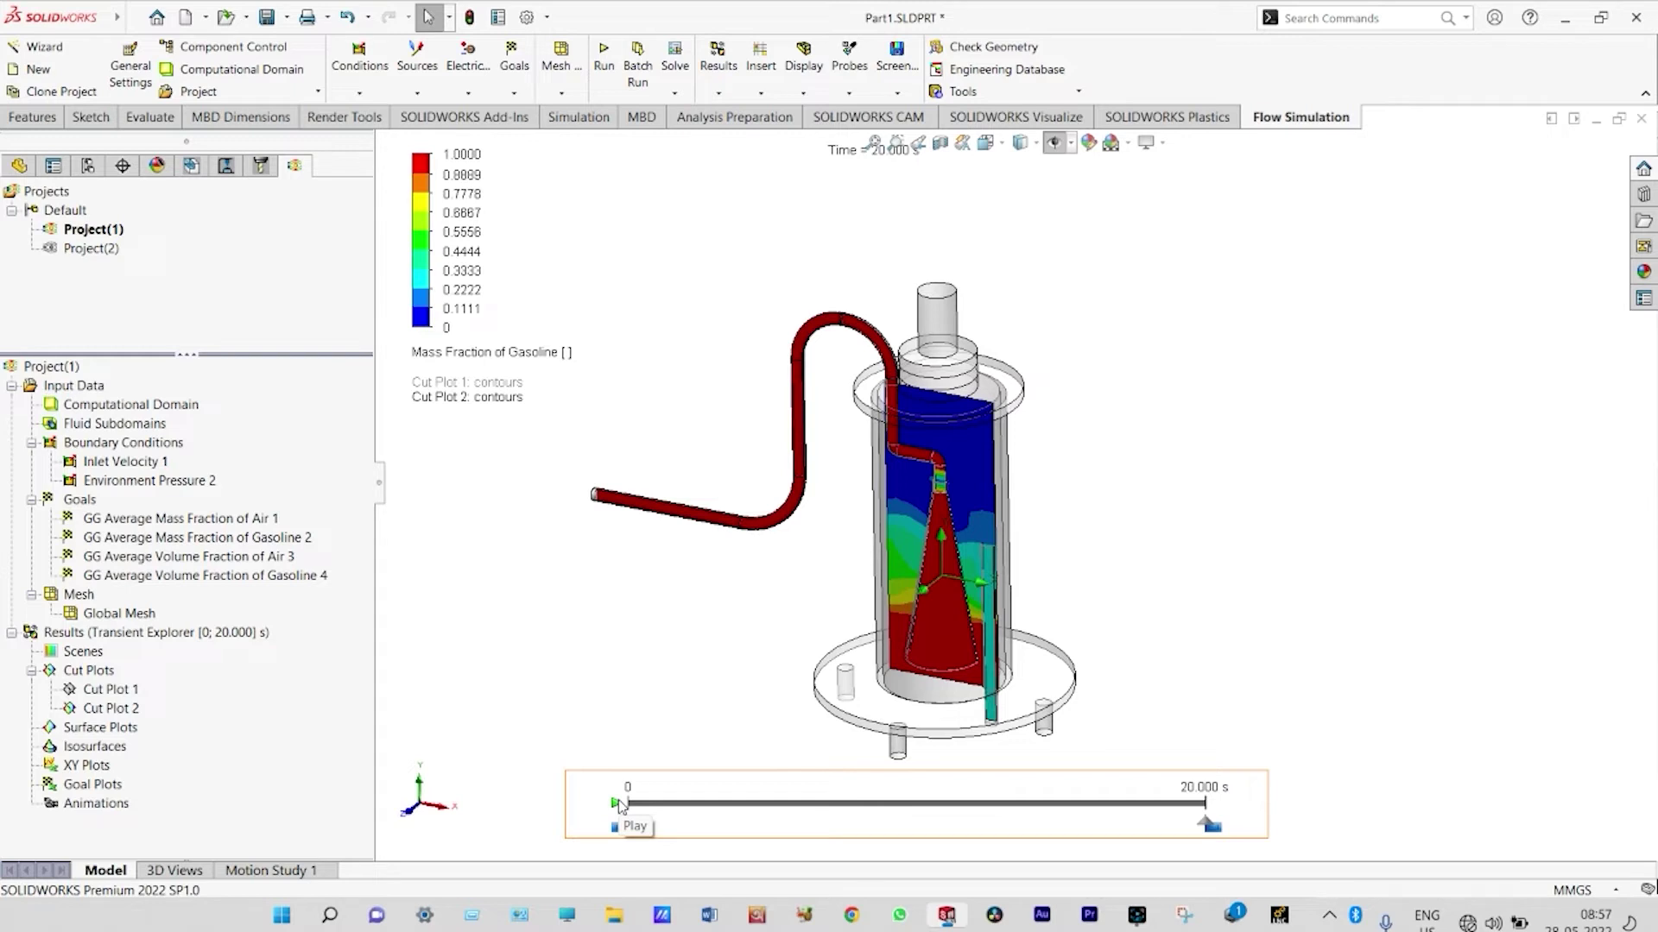
Play the transient gasoline mass fraction plot, view it from the front, and pause the playback.
click(616, 804)
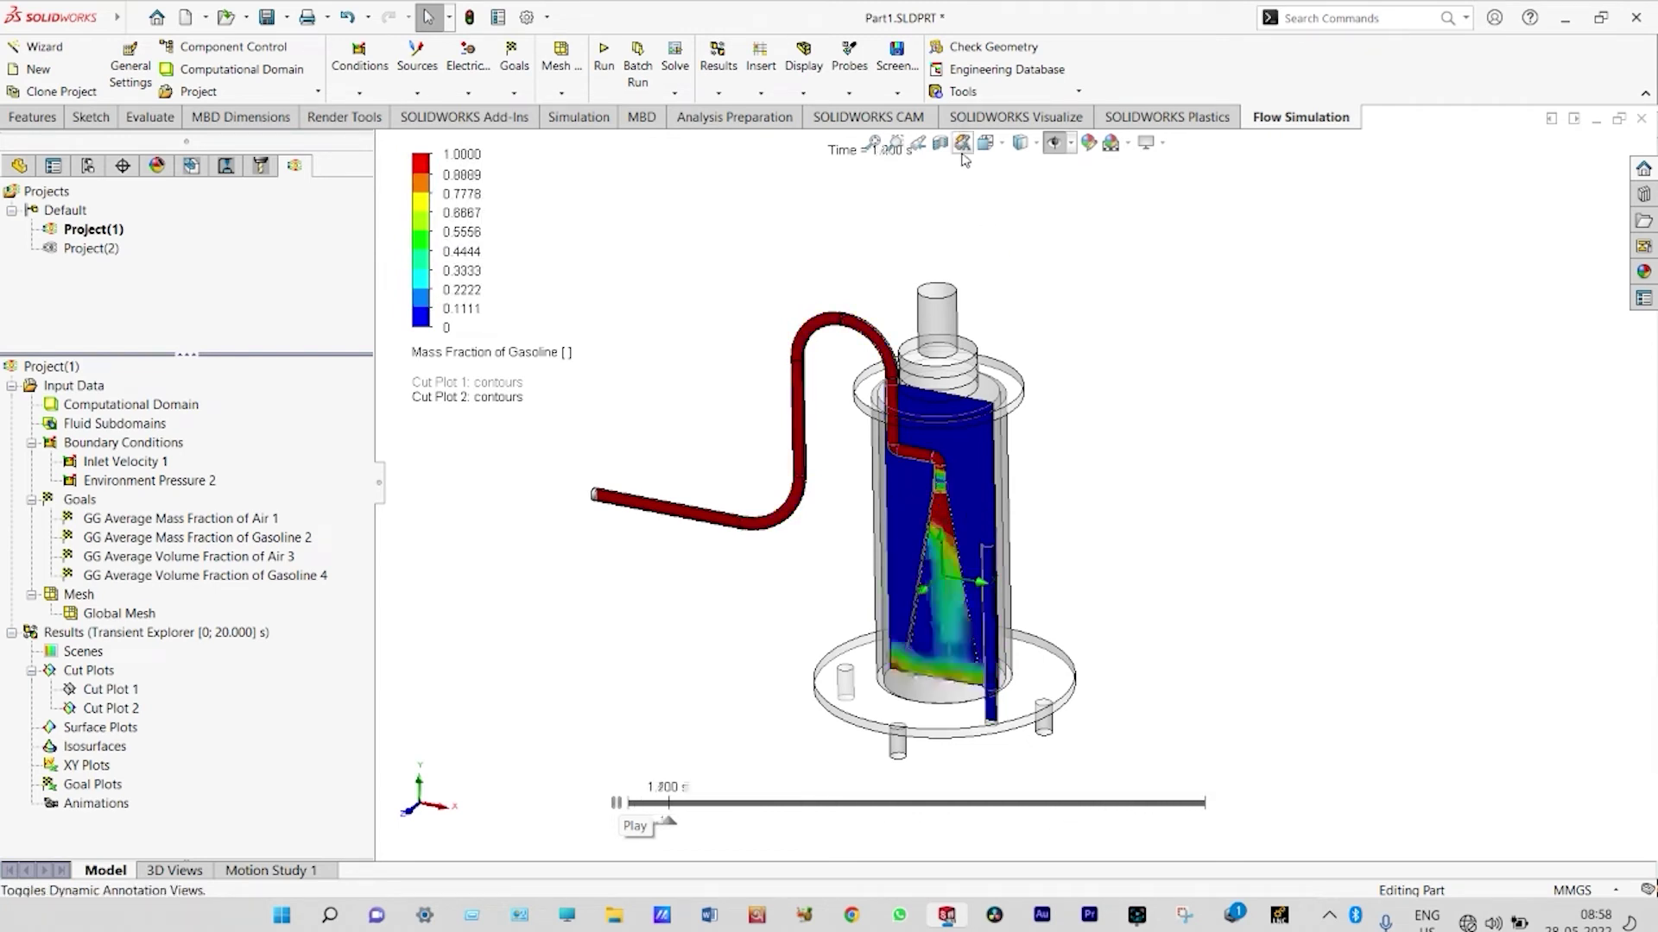
click(987, 143)
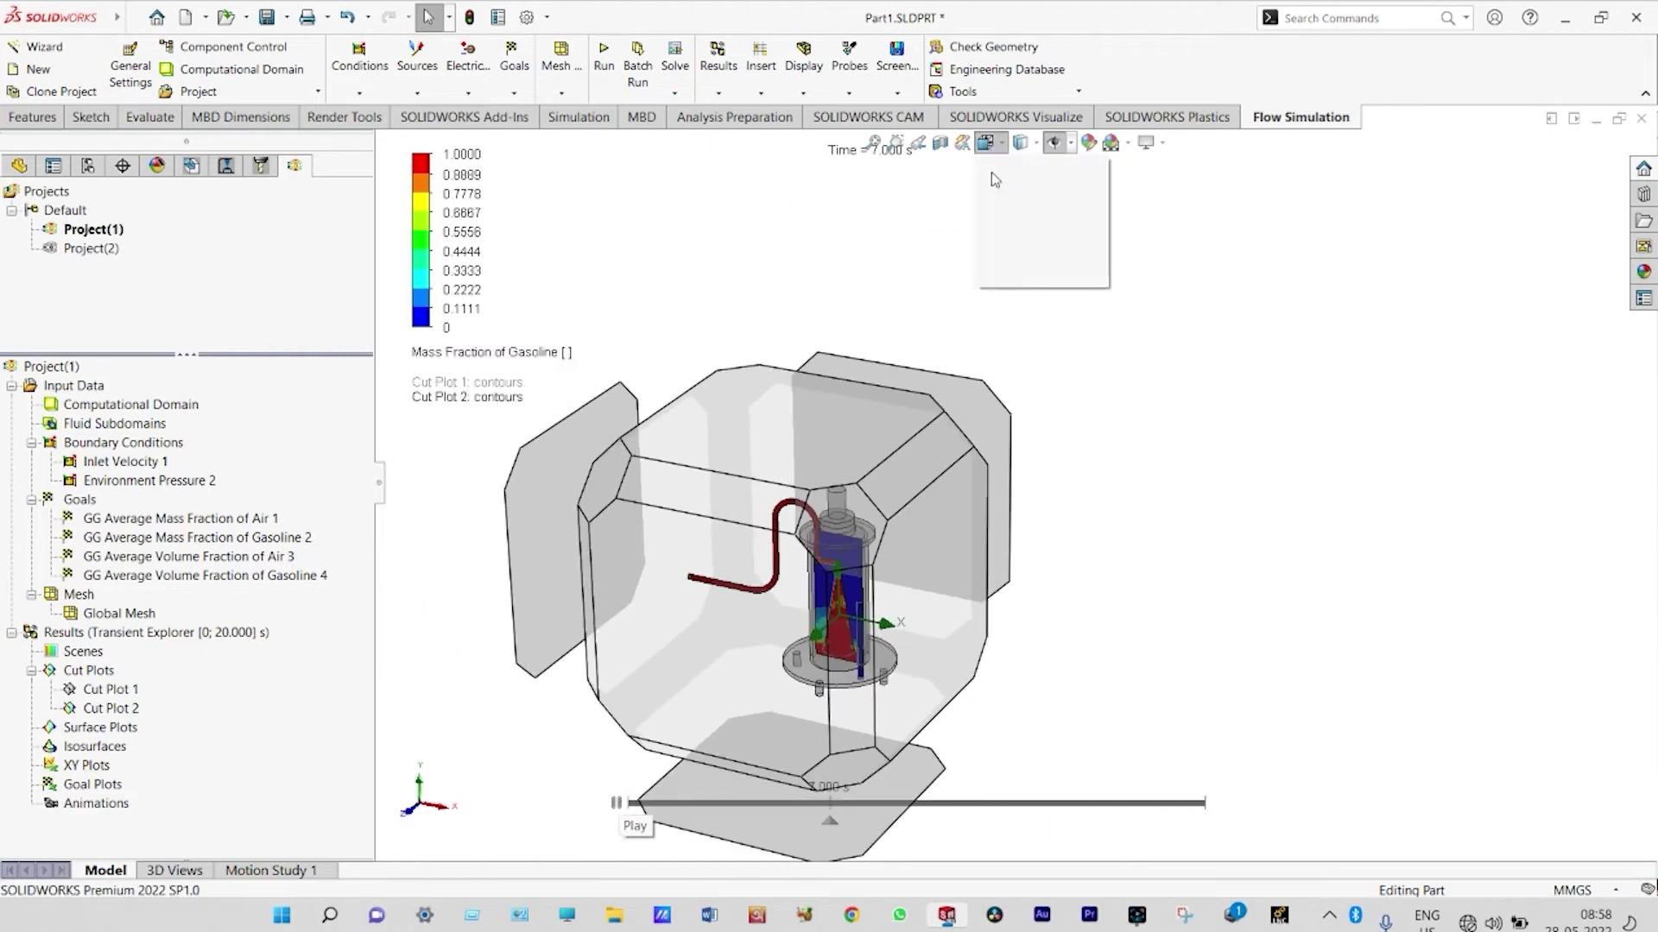
click(1008, 222)
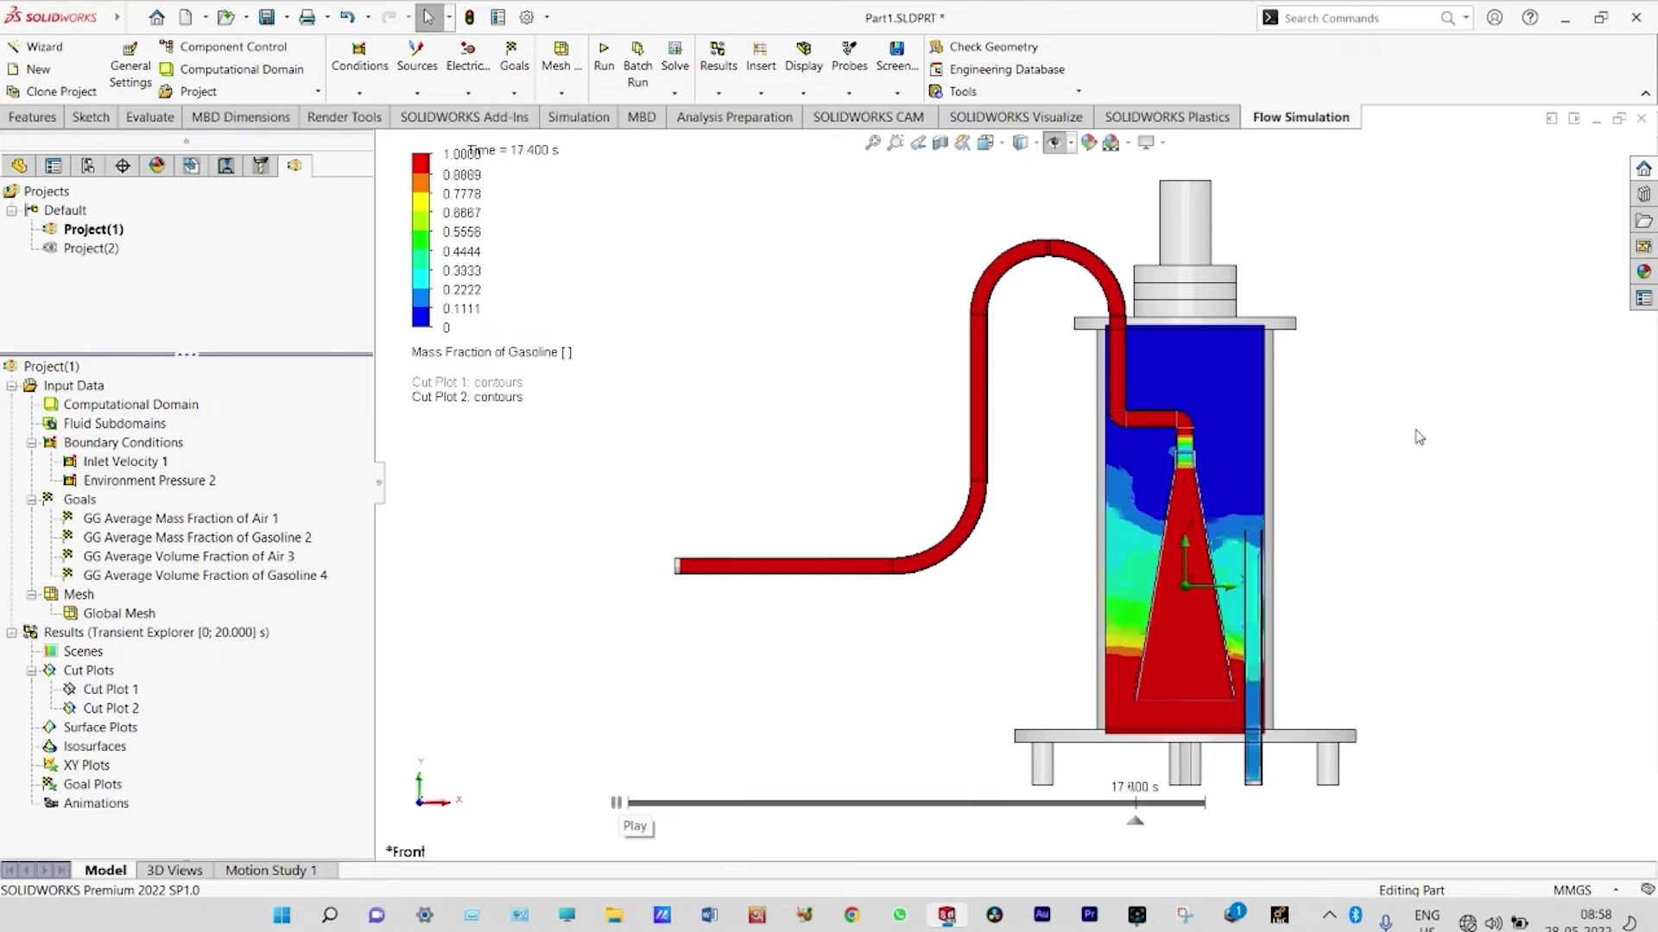
click(616, 804)
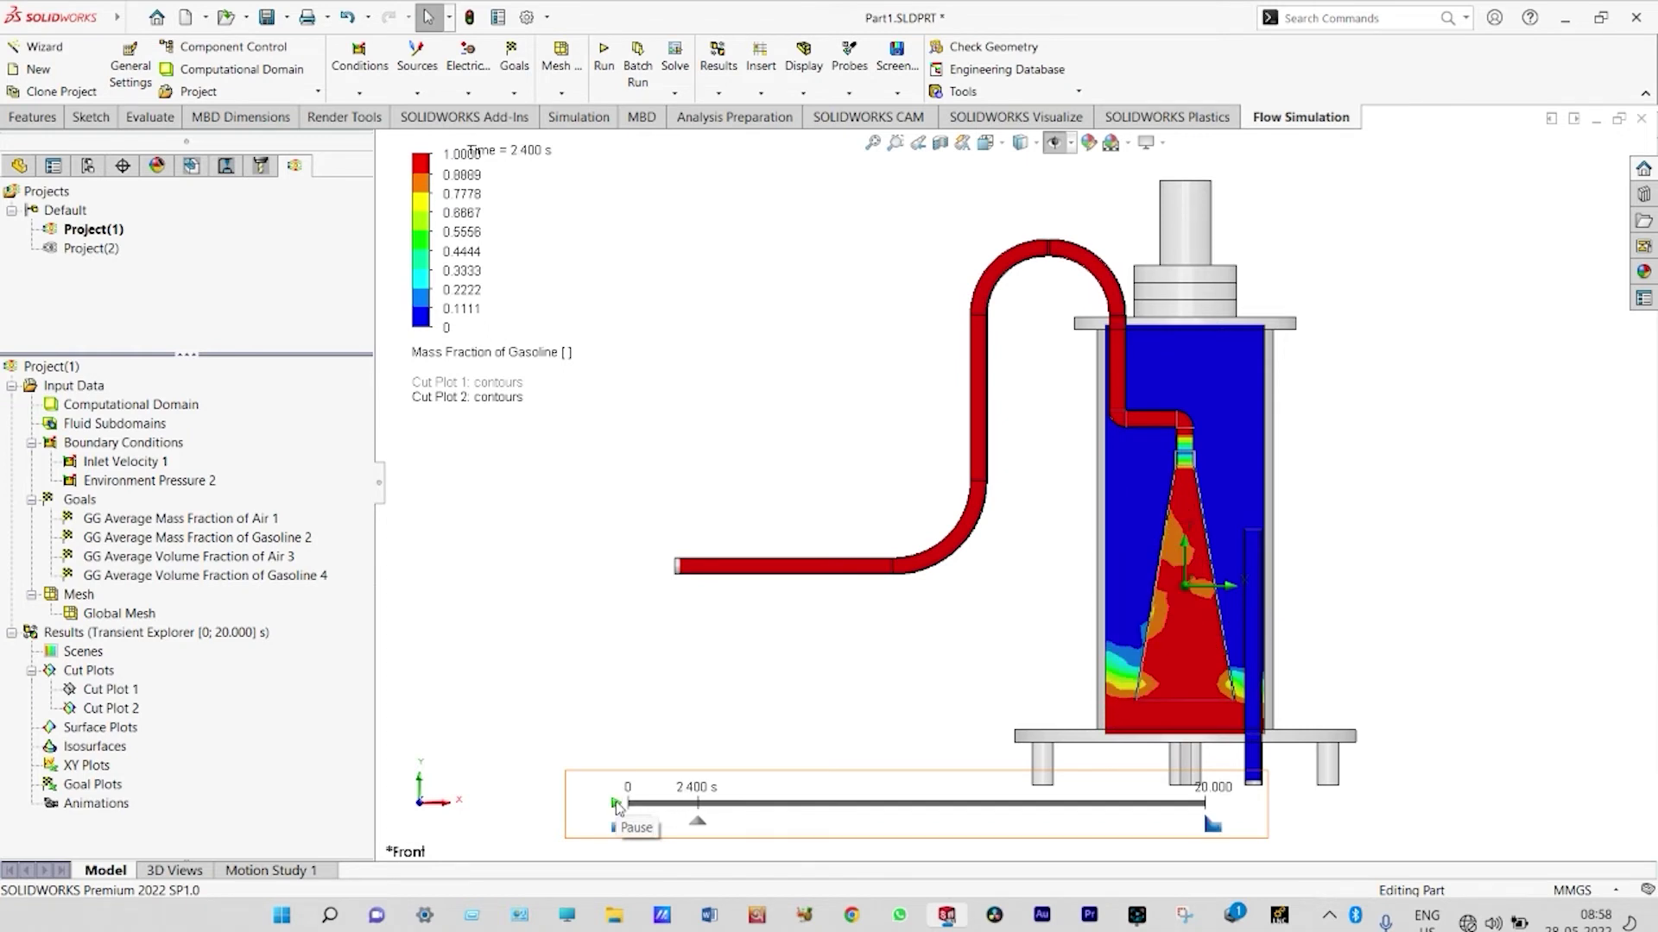
Change the contour parameter of the cut plot to Pressure and play its development over time.
click(526, 360)
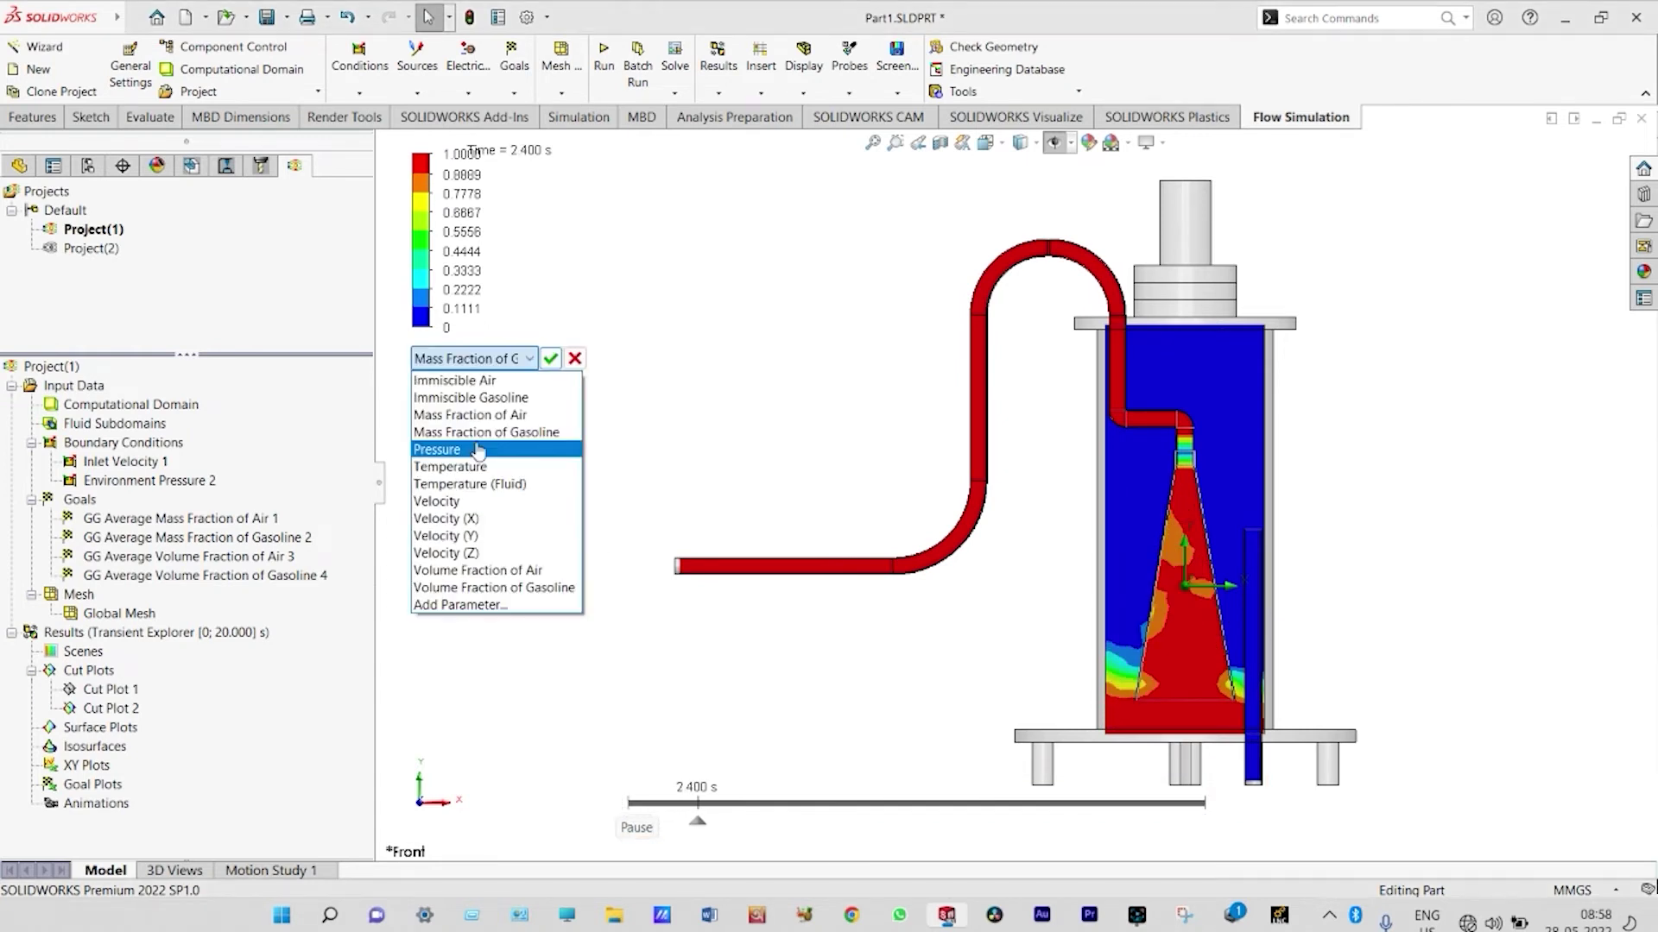
click(478, 450)
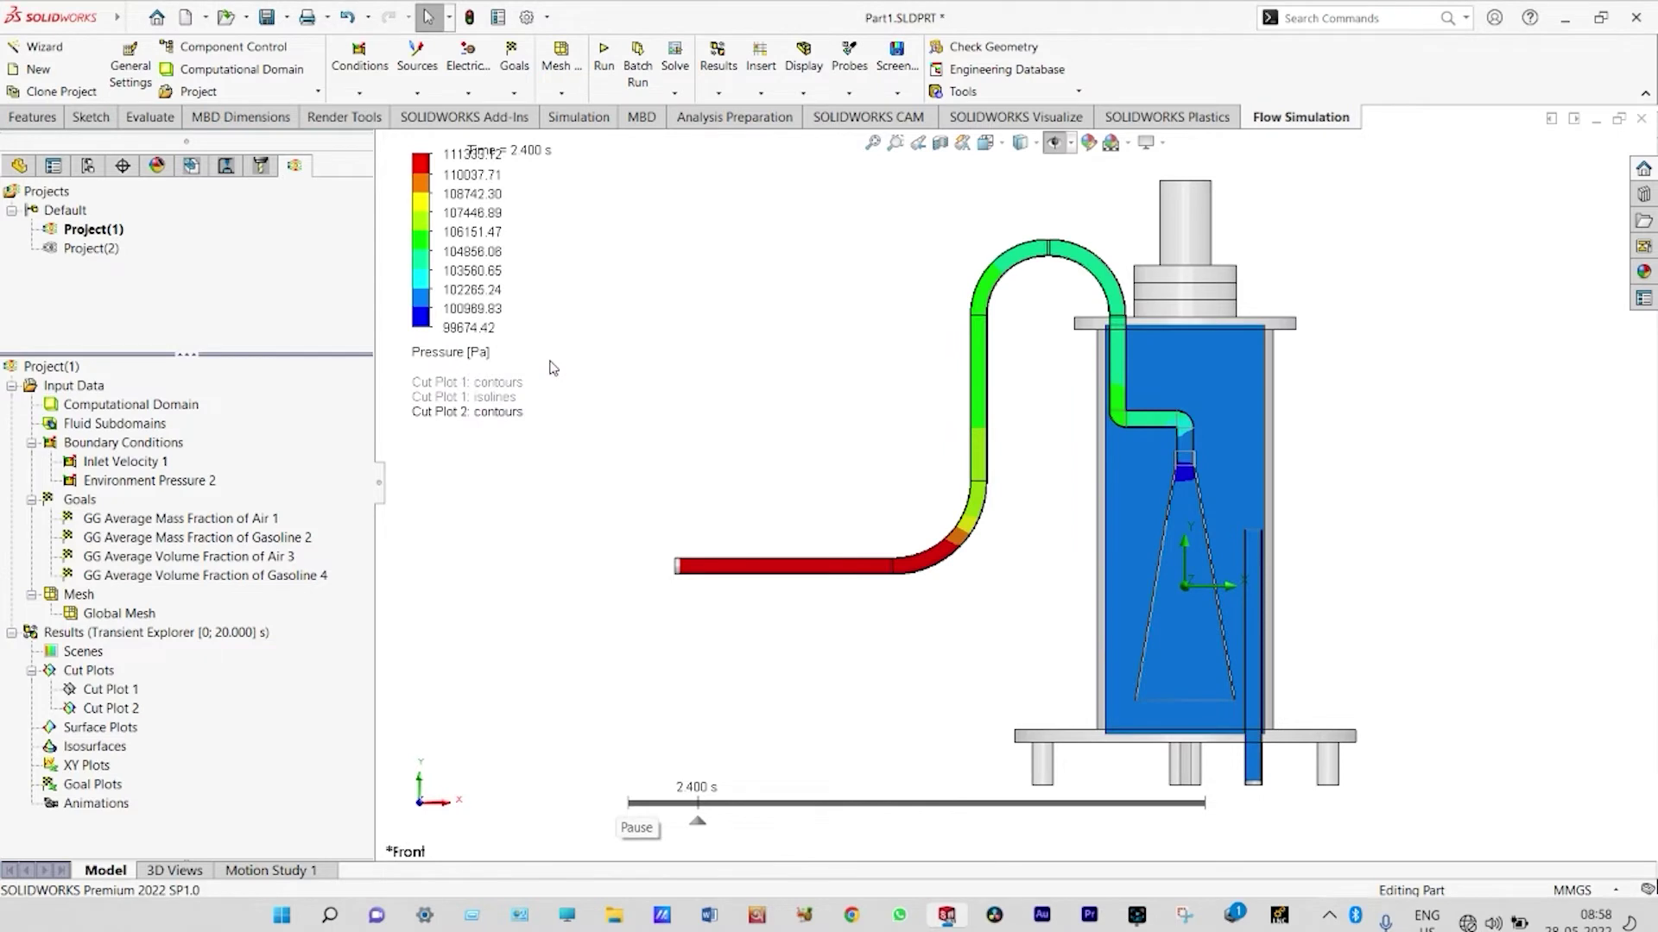
mouse_move(649, 798)
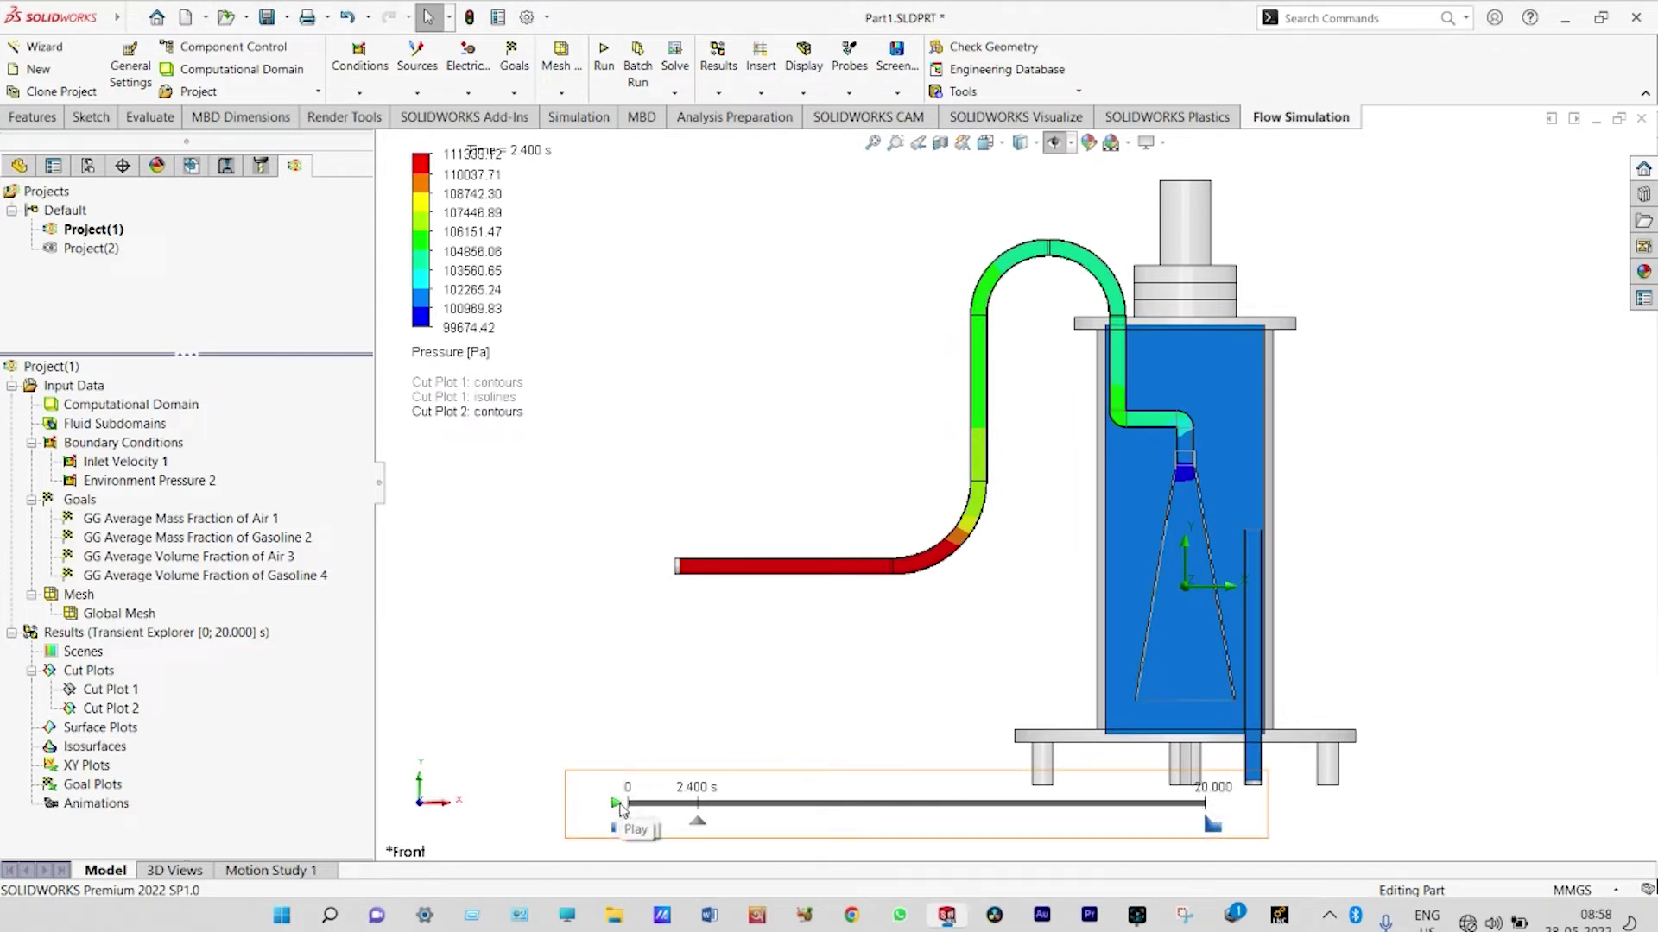
click(618, 803)
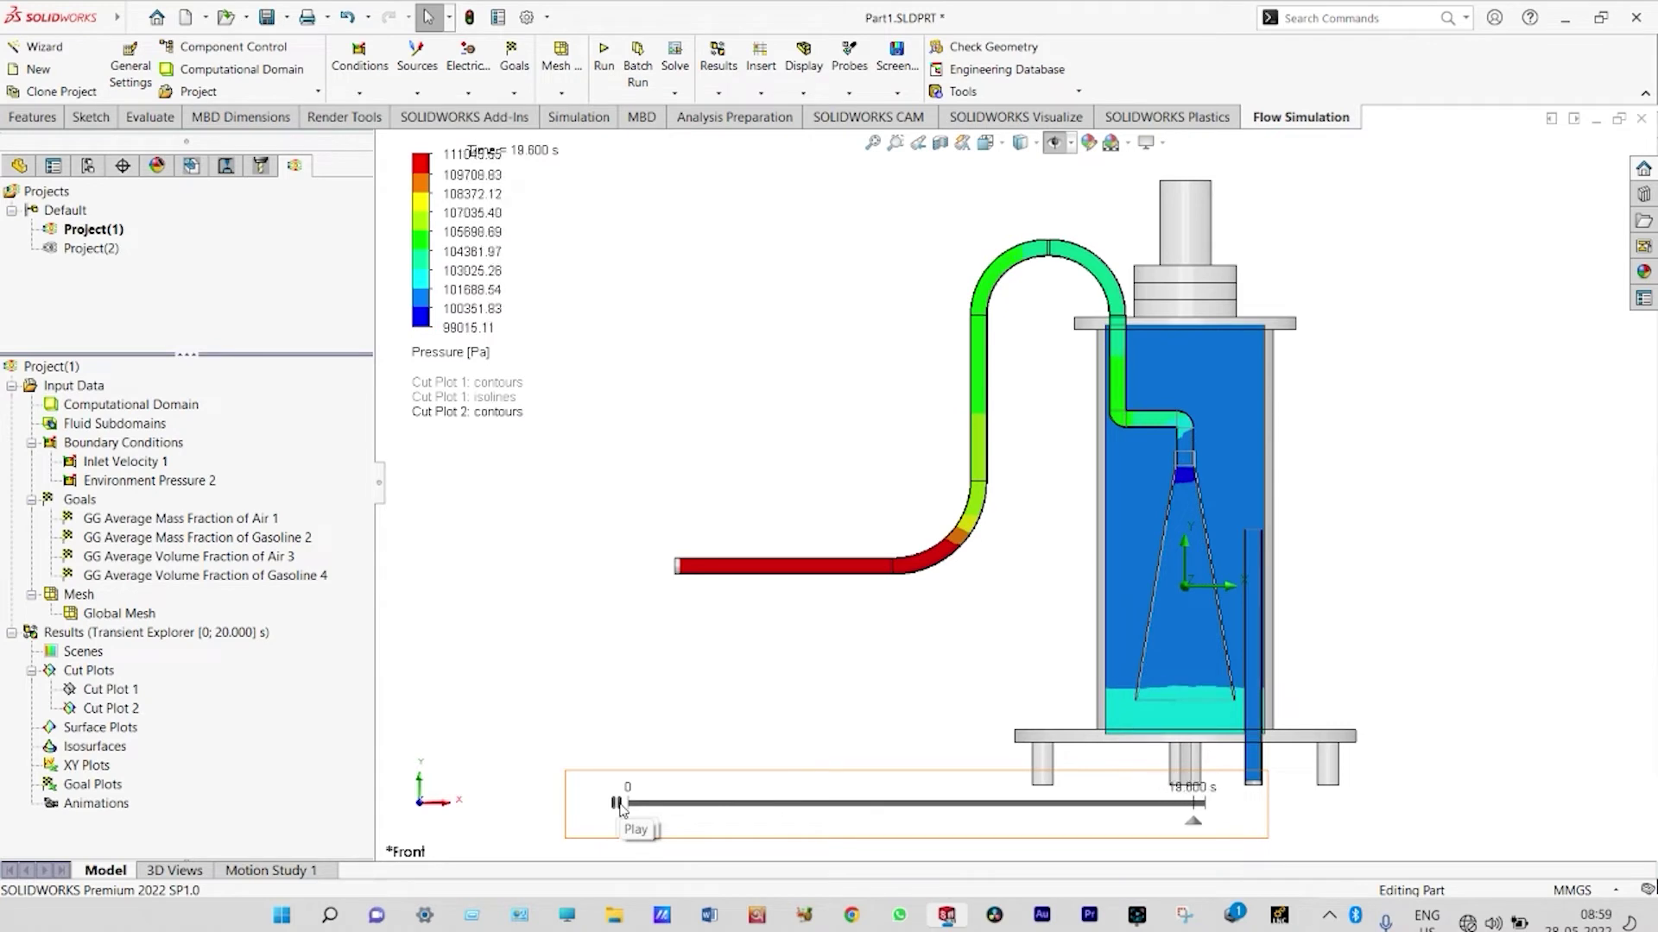
click(616, 804)
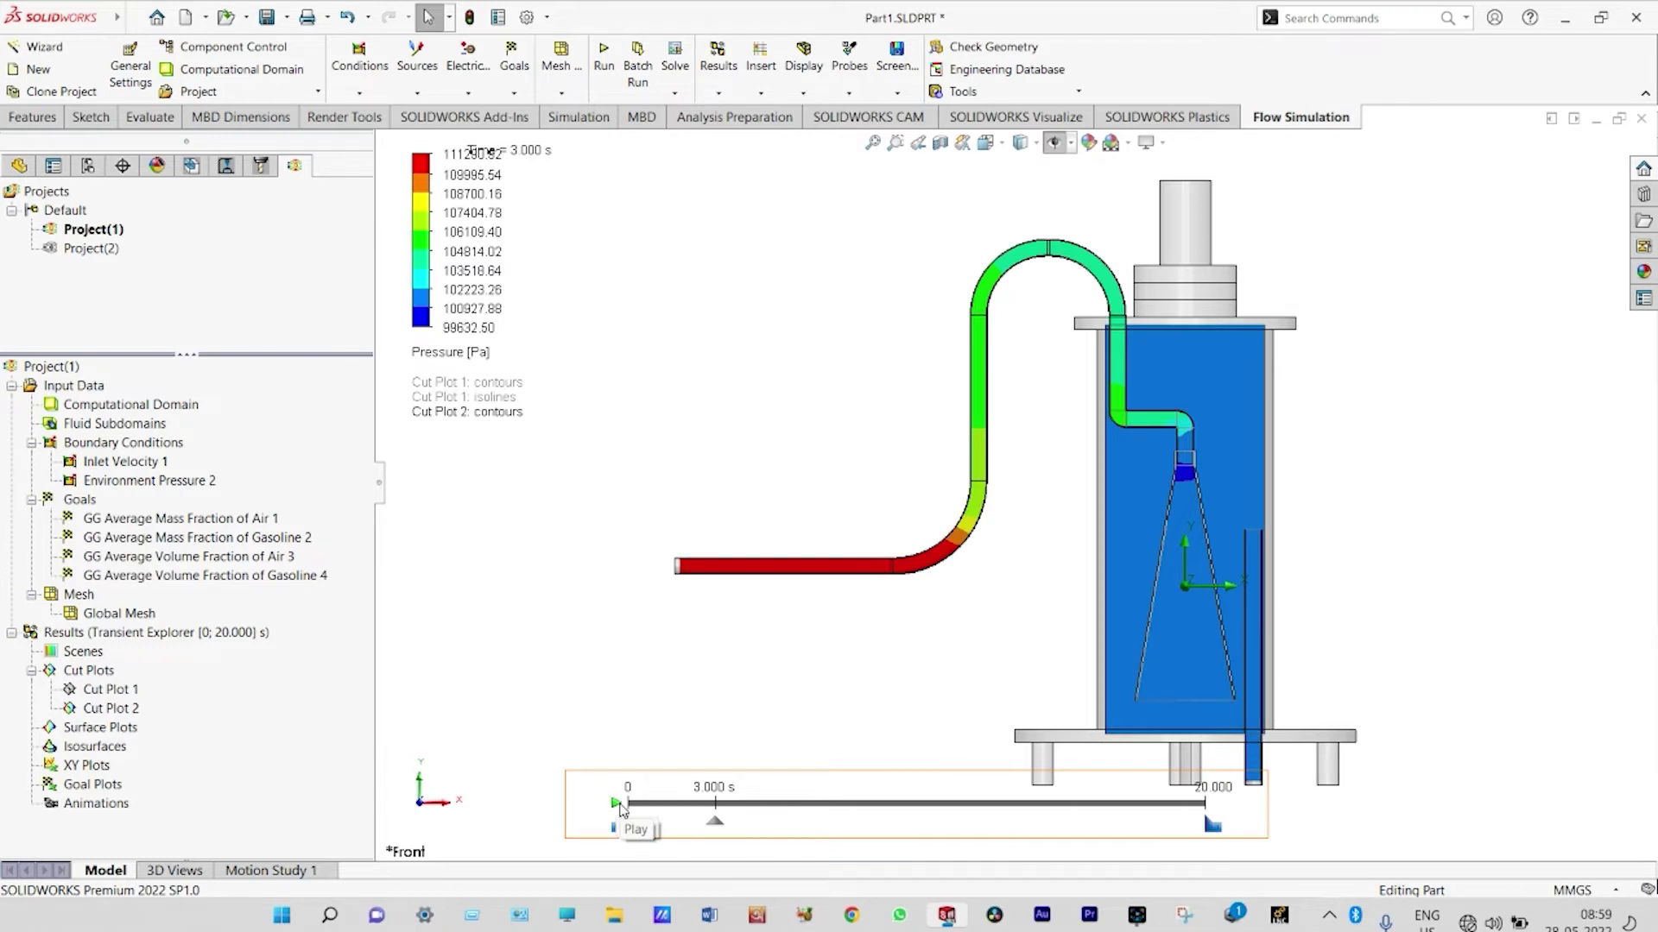
click(618, 805)
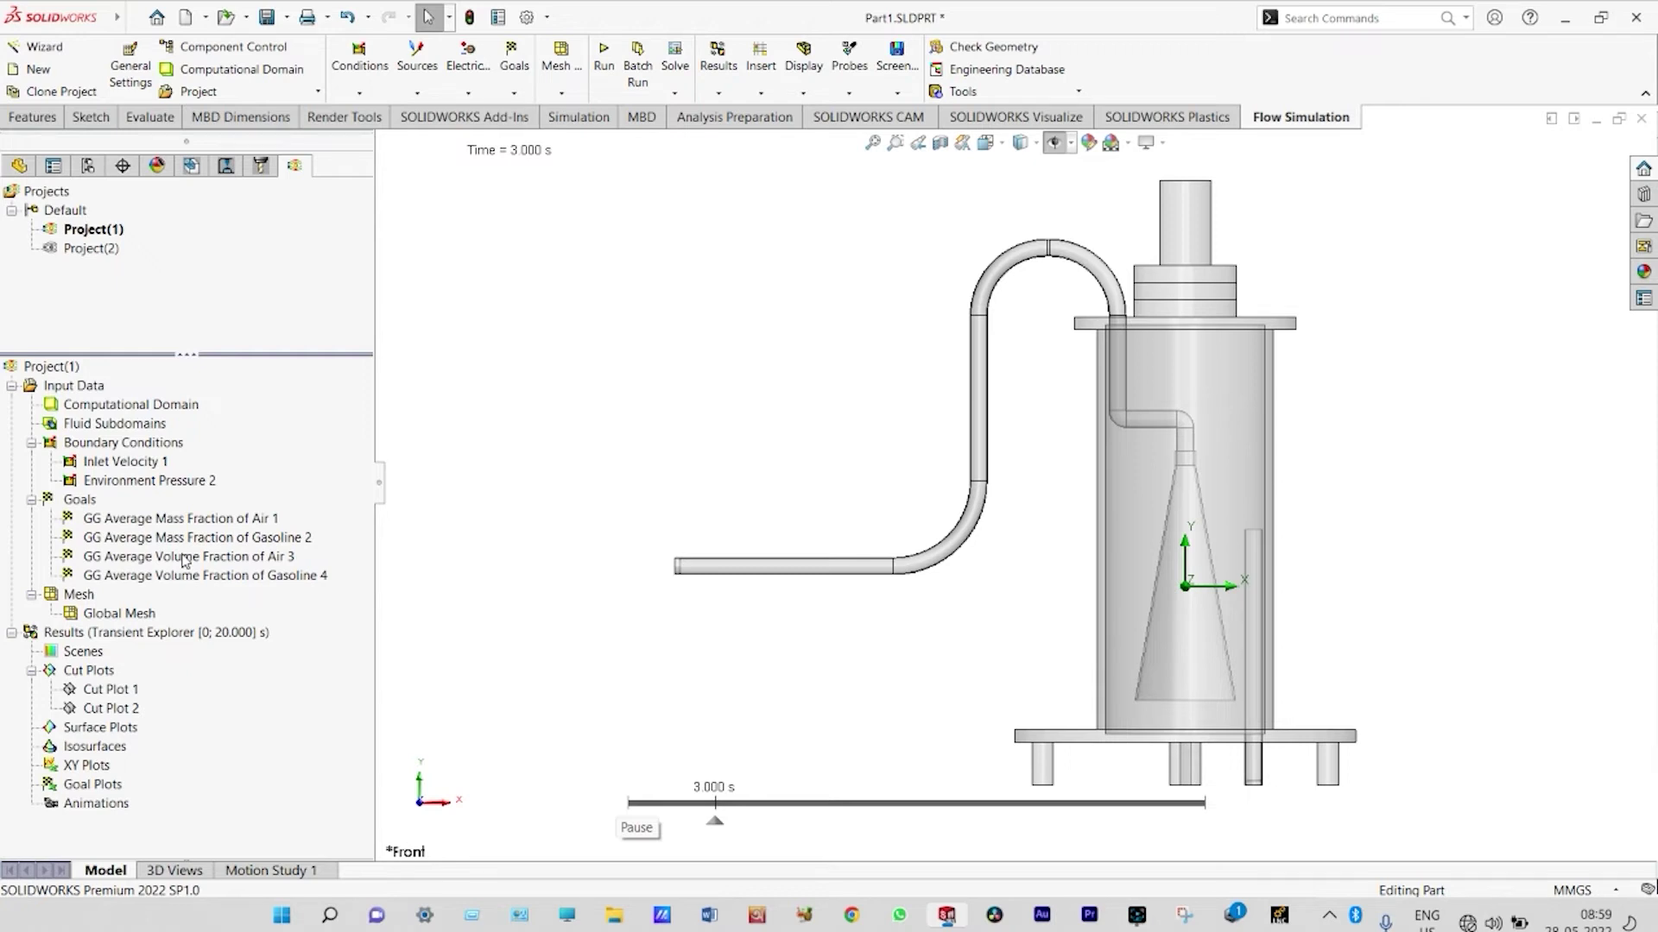
Change the Front Plane cut plot's contour parameter to Immiscible Gasoline and play its development over time.
right_click(130, 710)
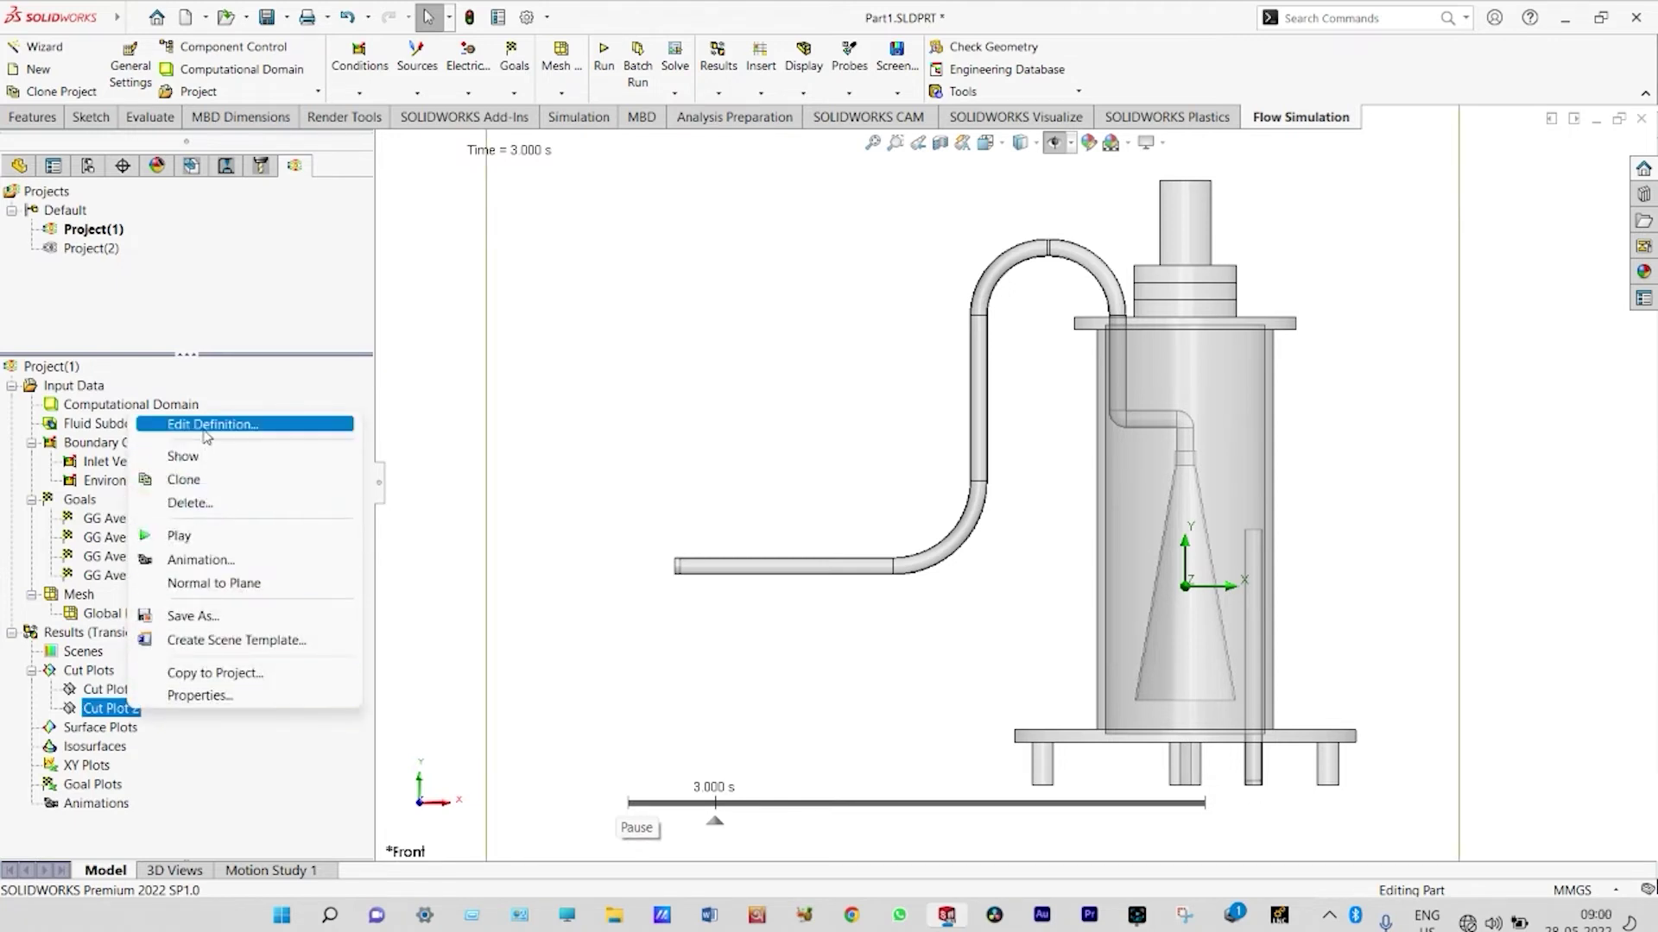
click(203, 426)
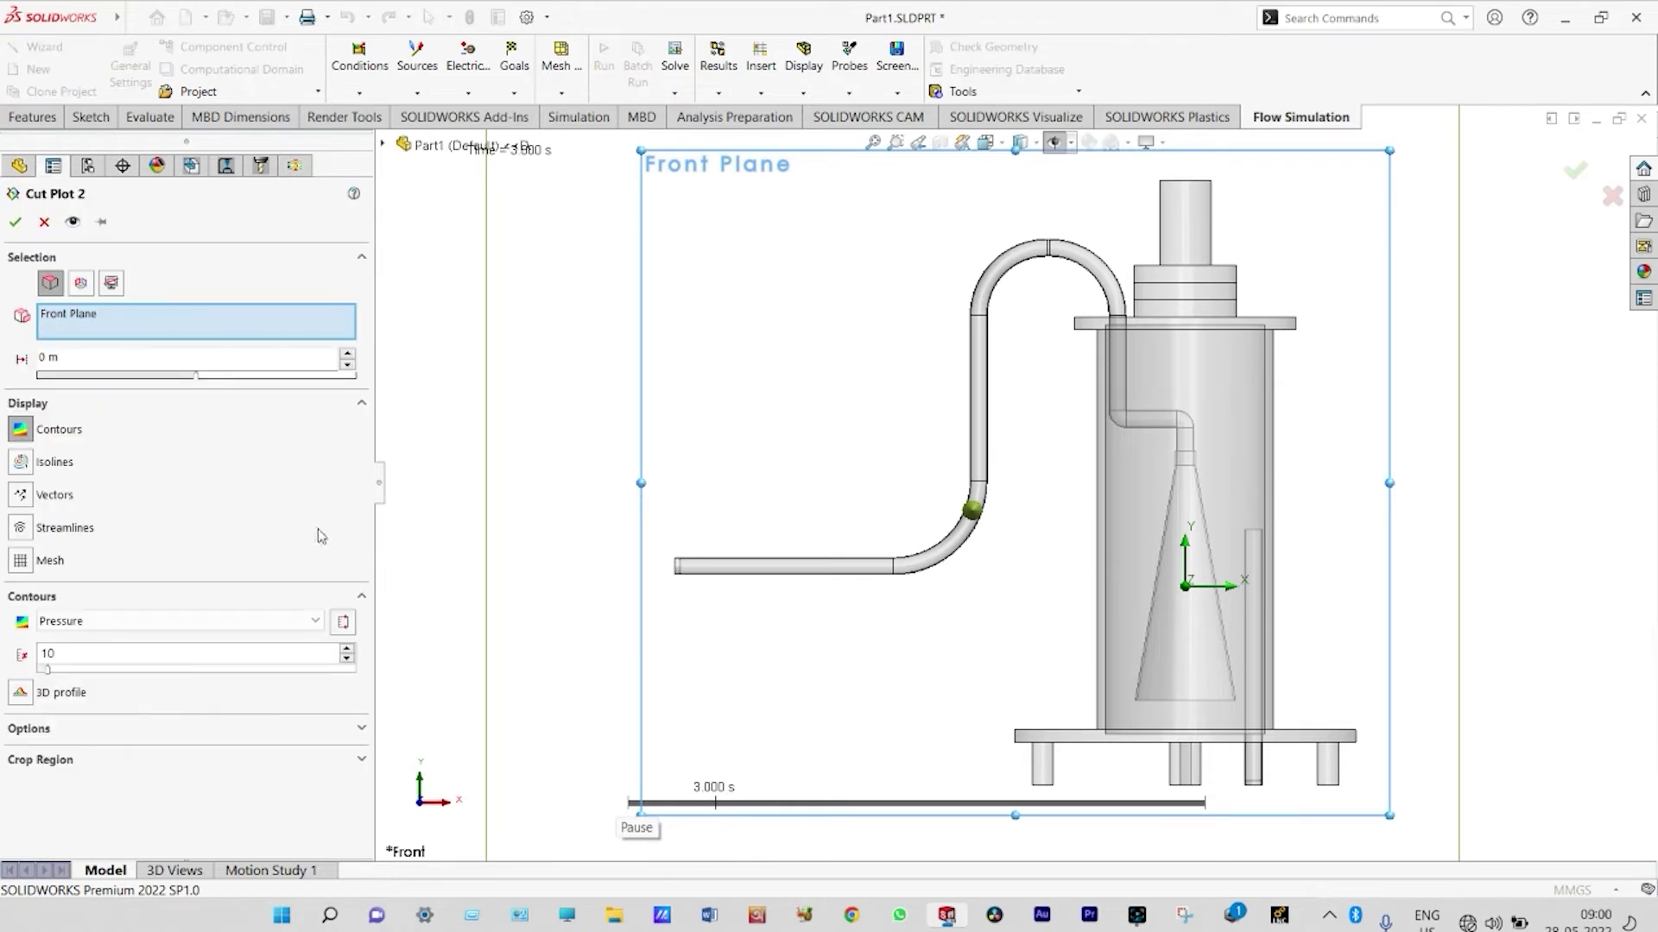
click(316, 620)
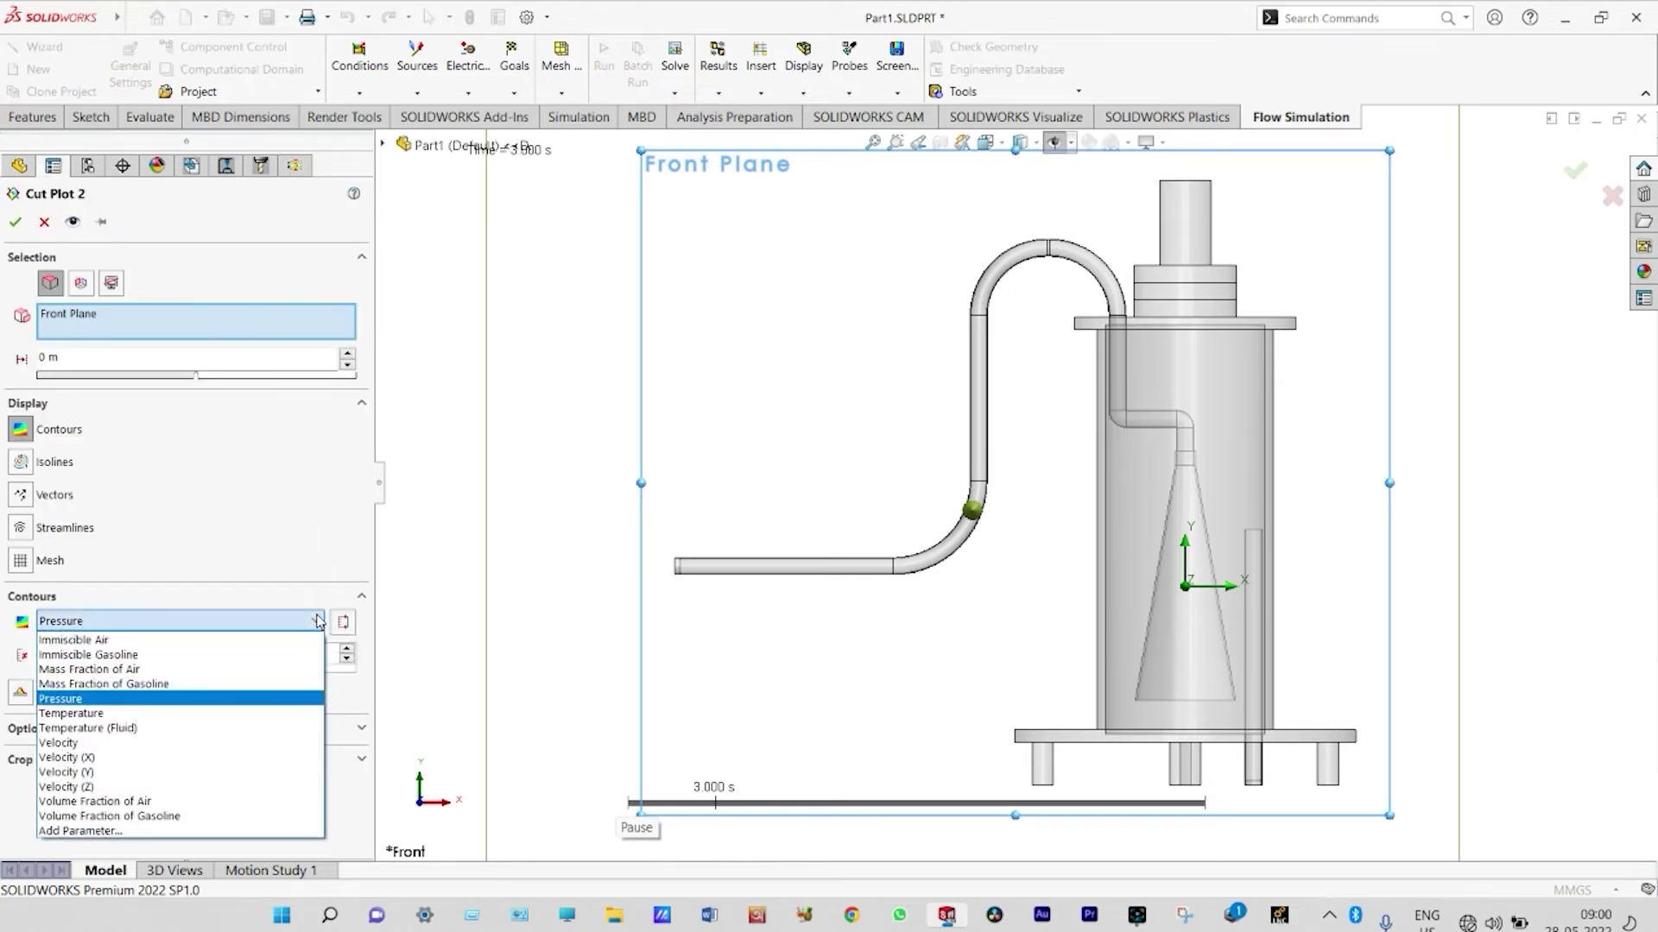
click(236, 656)
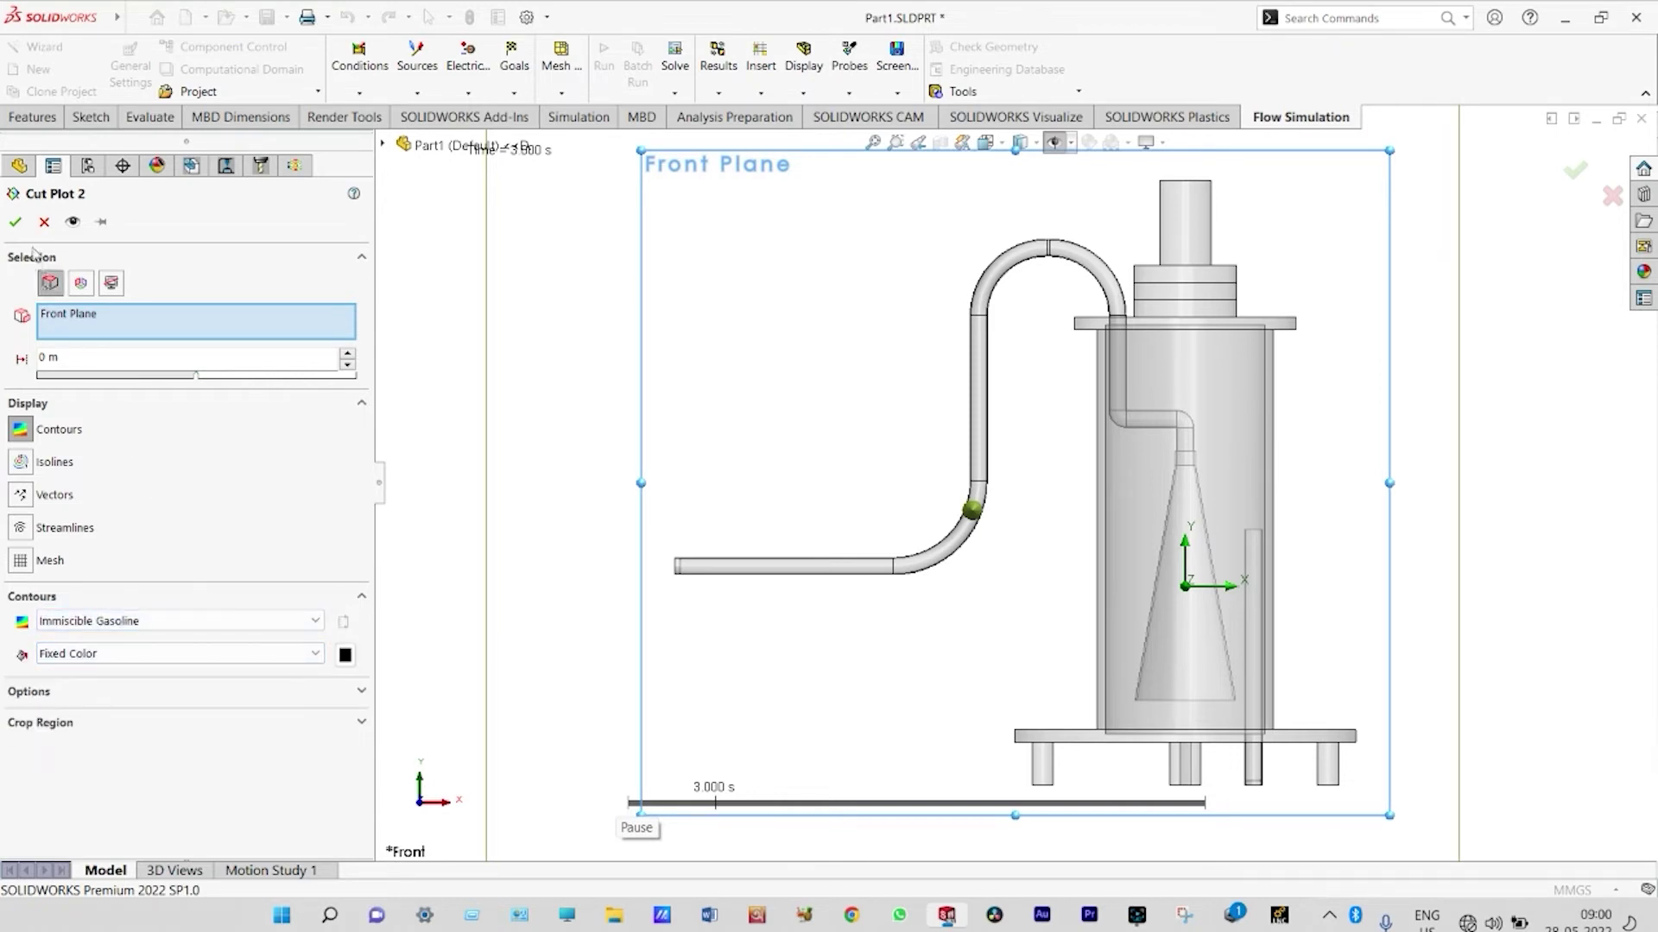
click(16, 222)
click(617, 803)
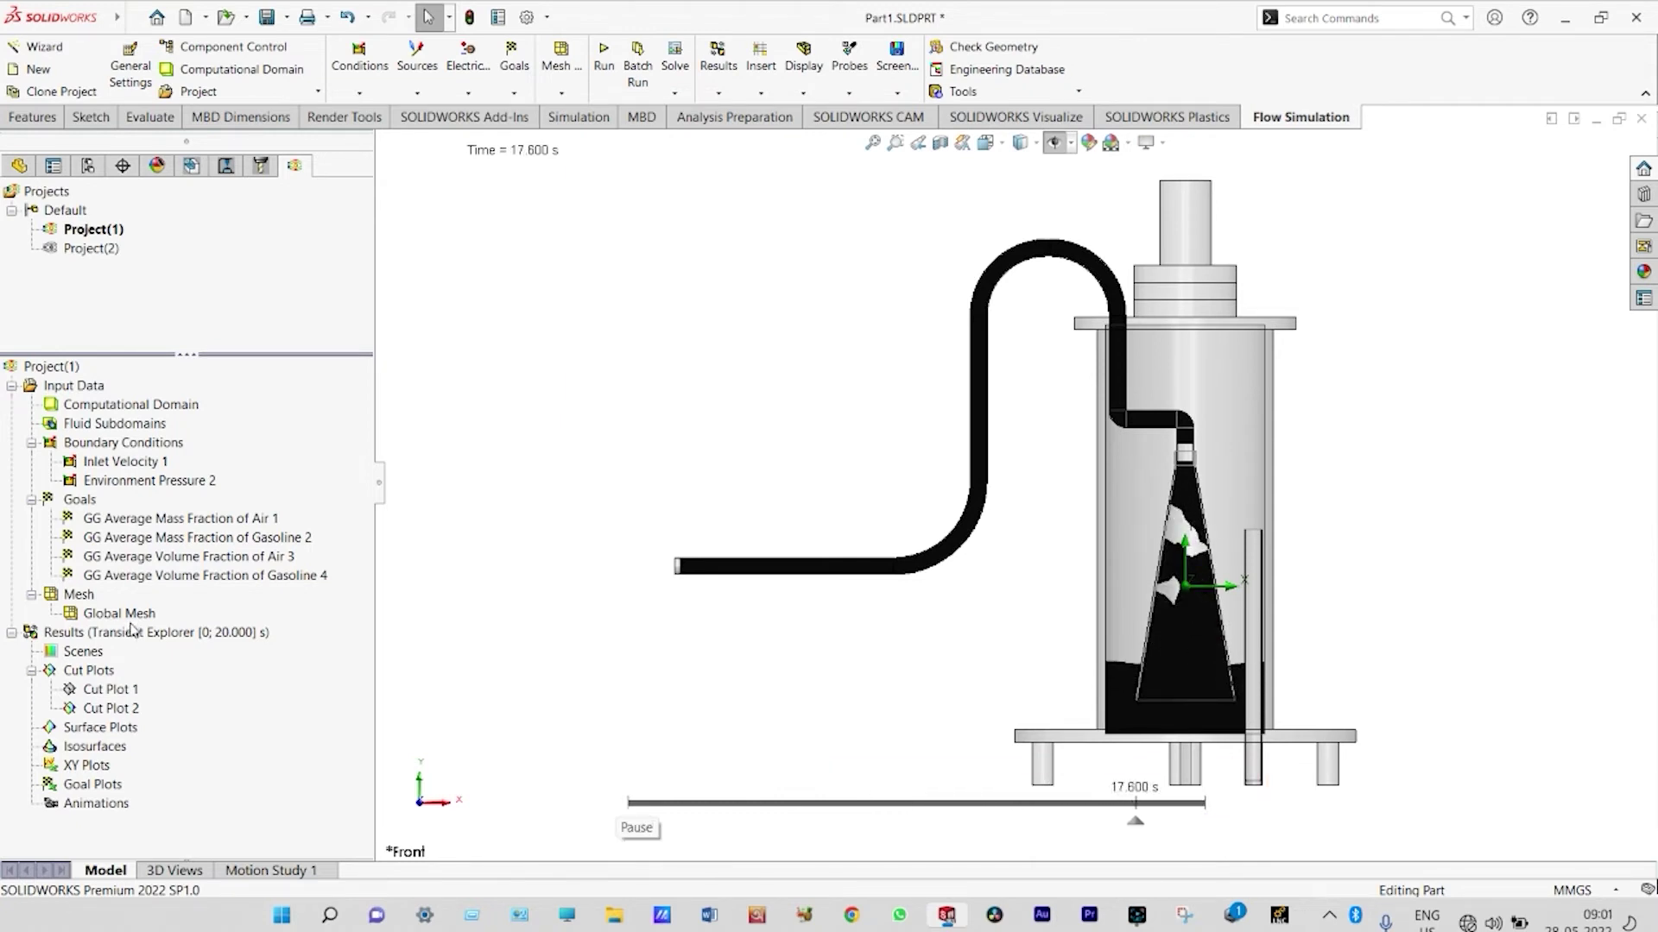
Clear and hide the cut plot, and create an Immiscible Gasoline surface plot on all faces with a fixed color.
right_click(130, 710)
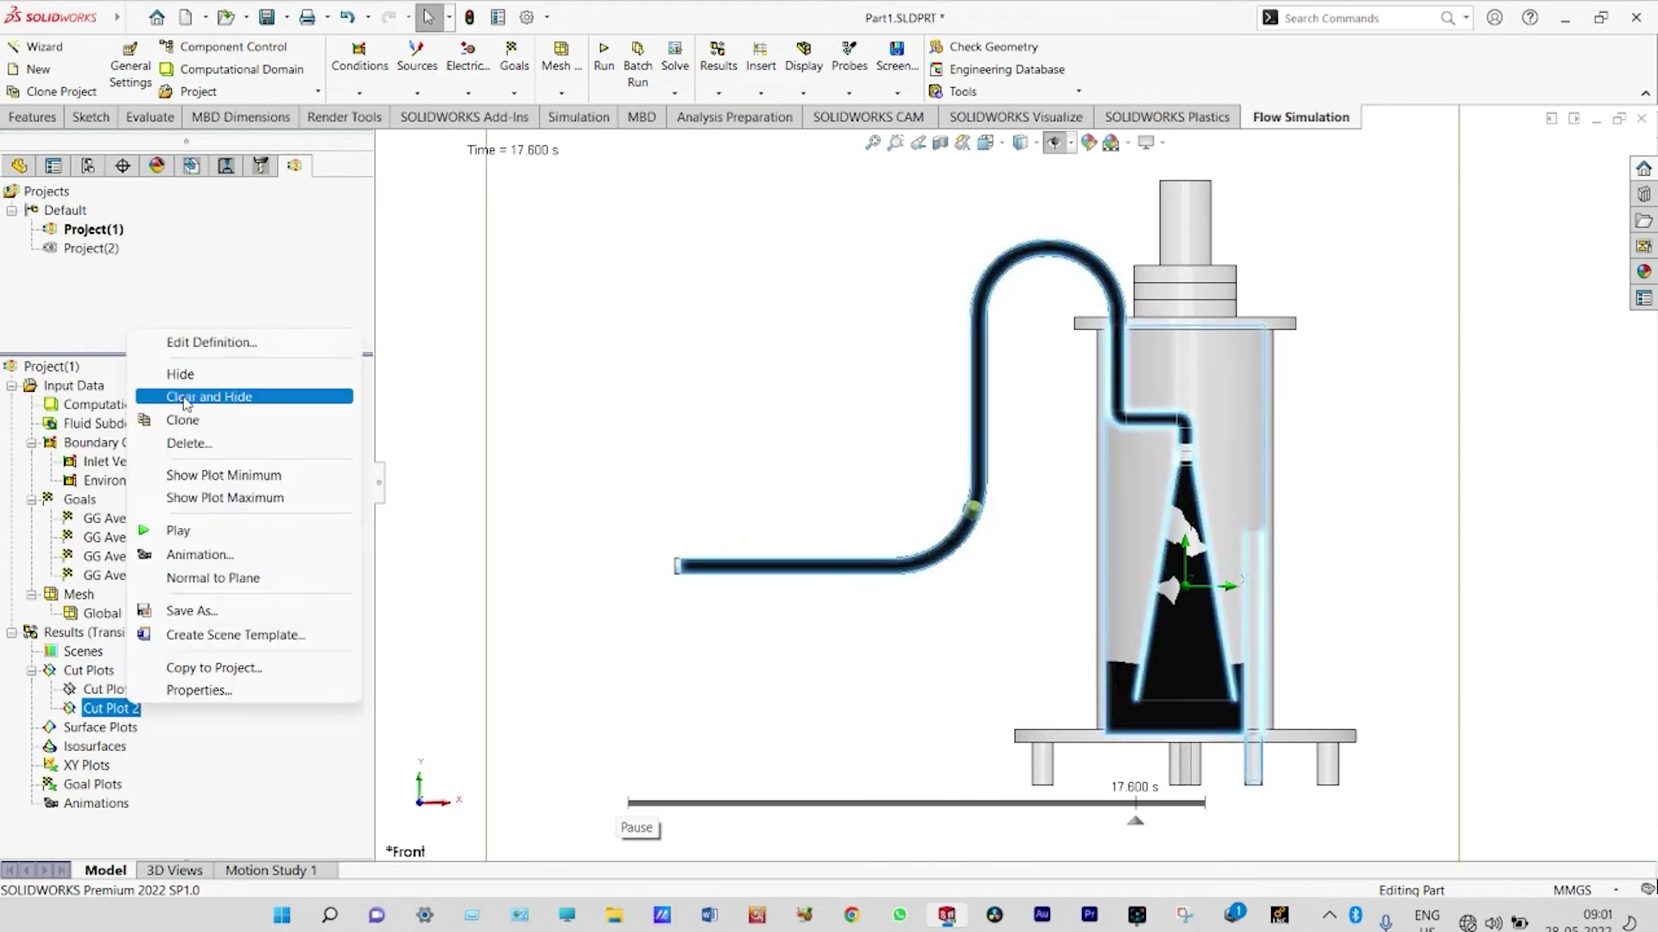
click(211, 397)
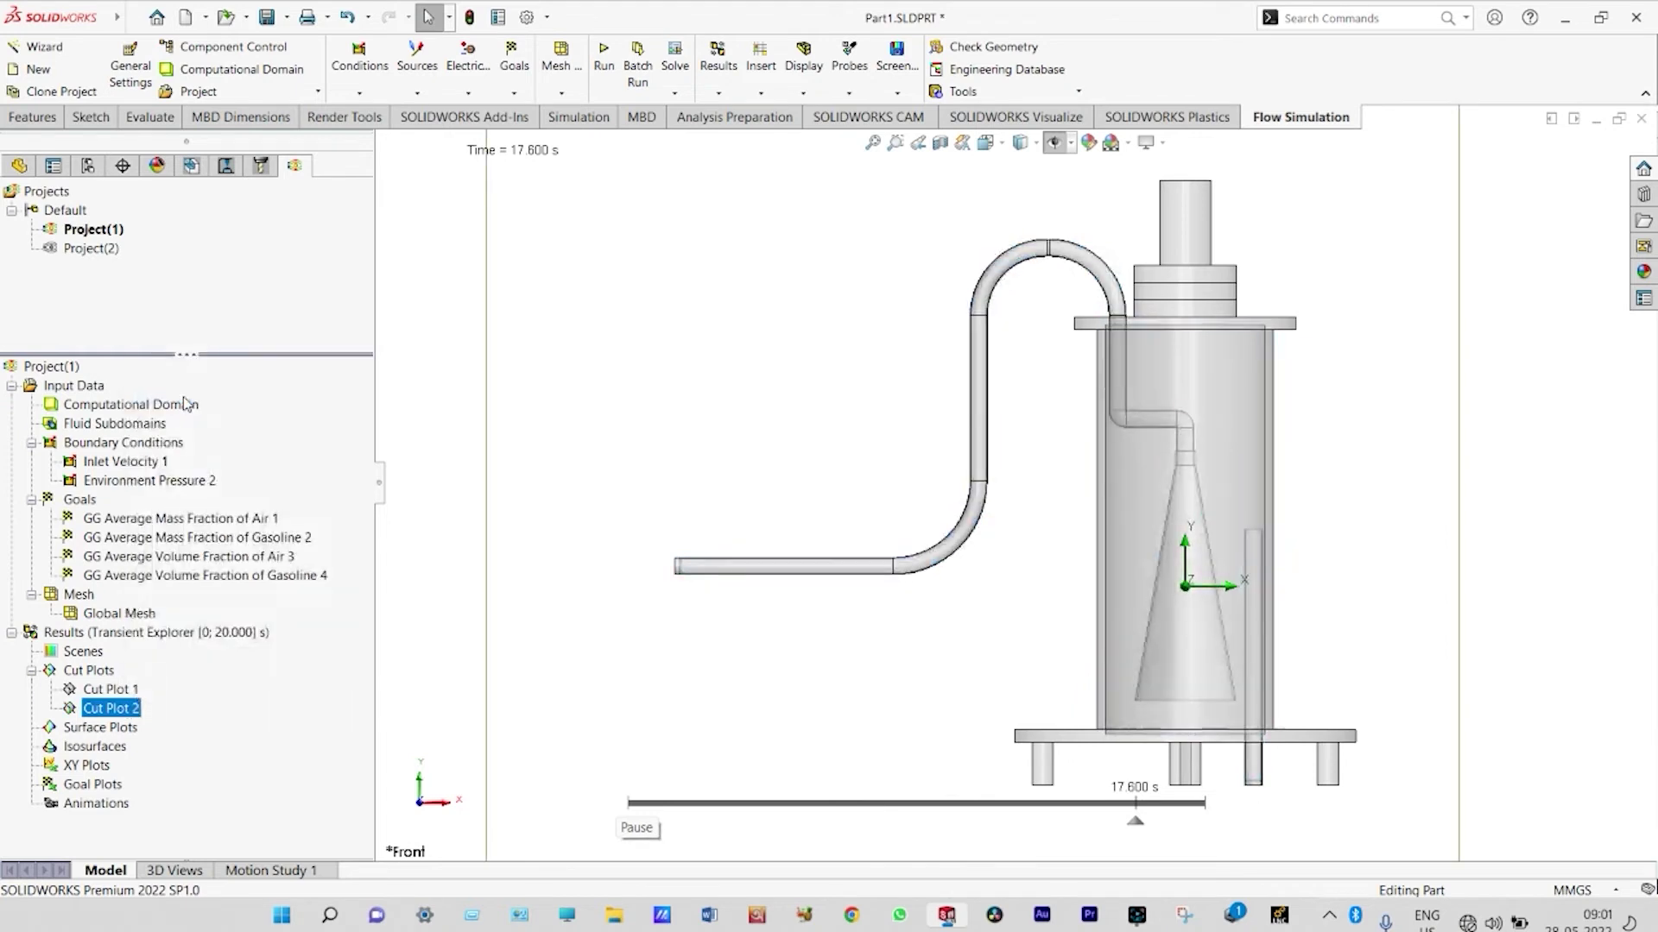
right_click(129, 730)
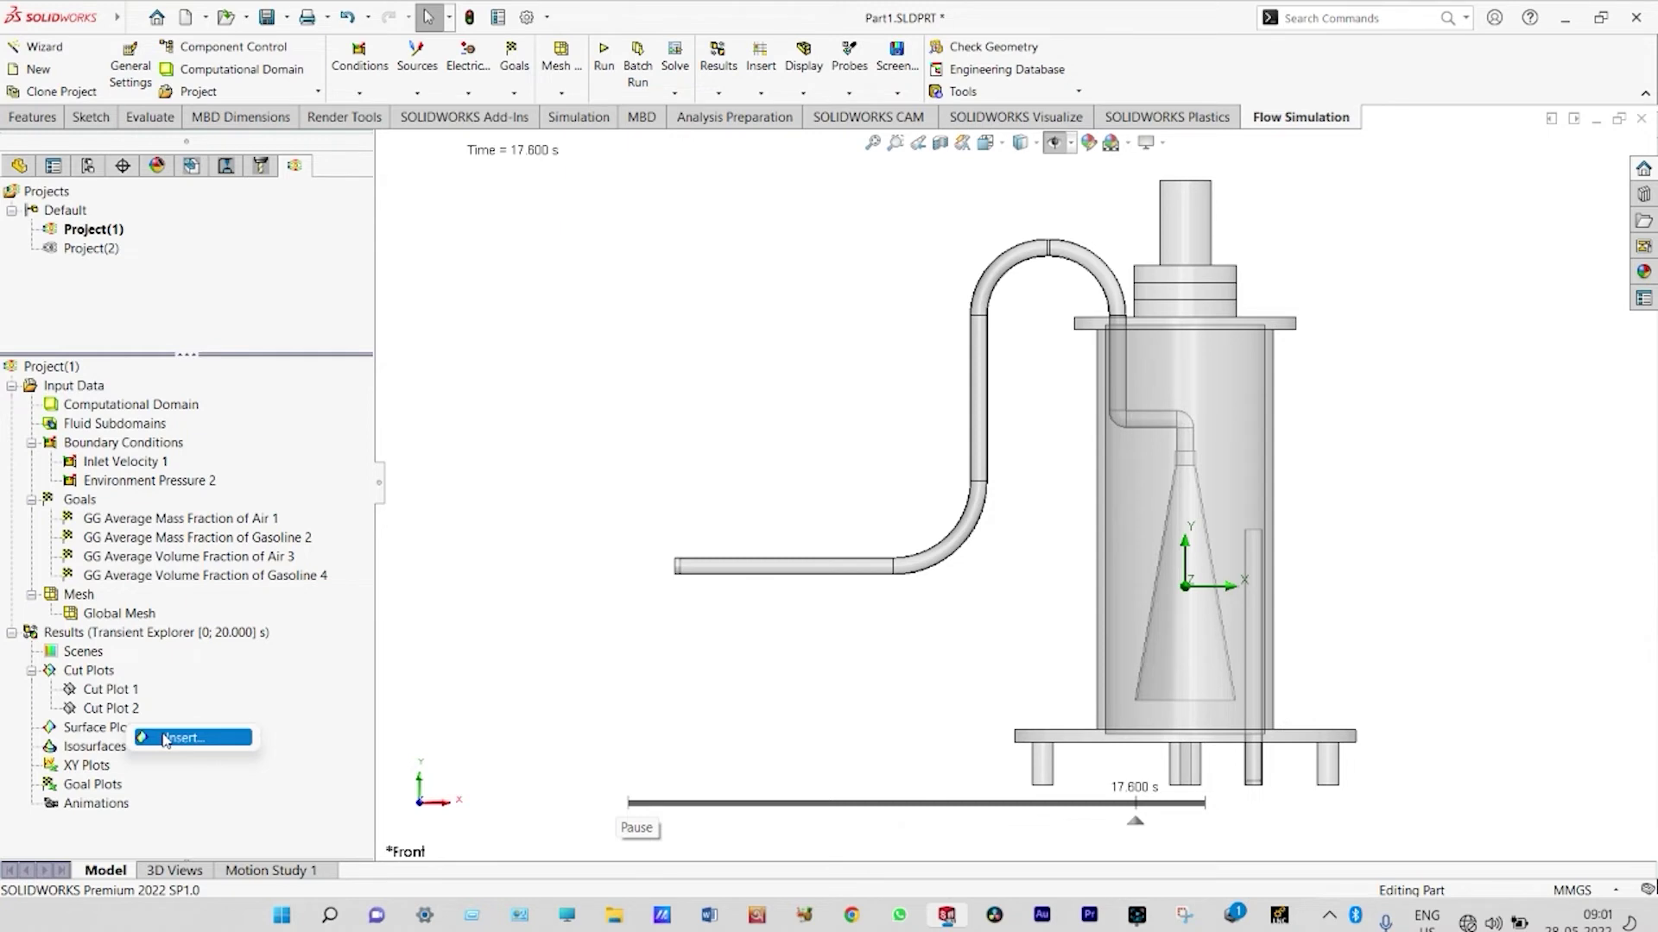
click(166, 738)
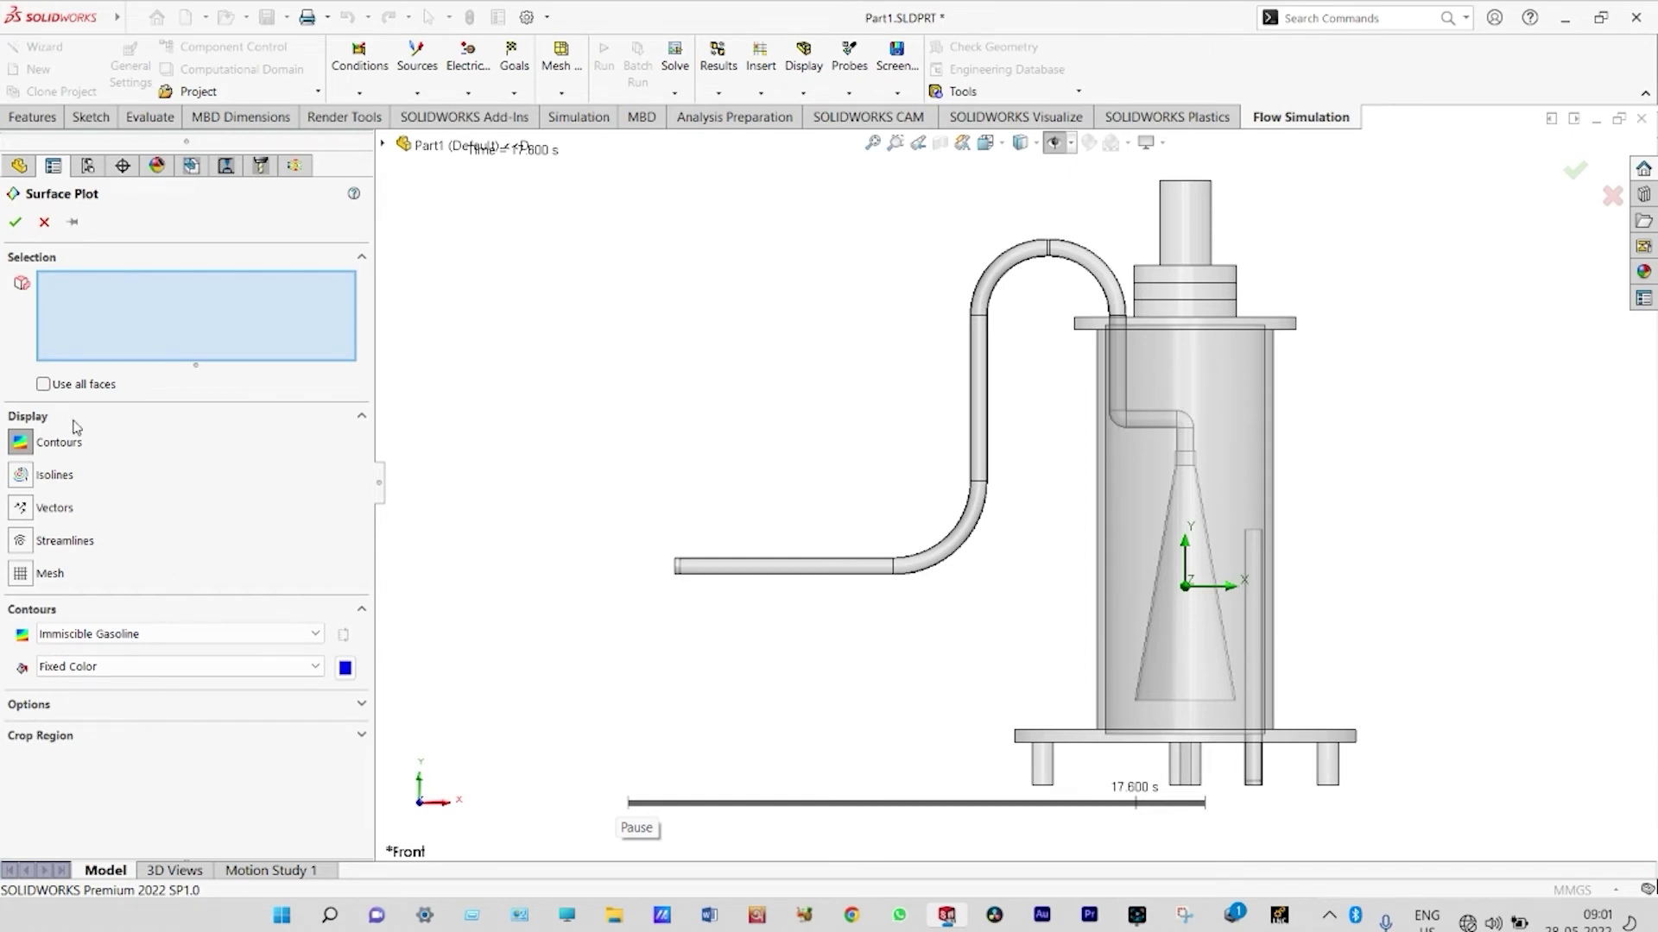
click(41, 386)
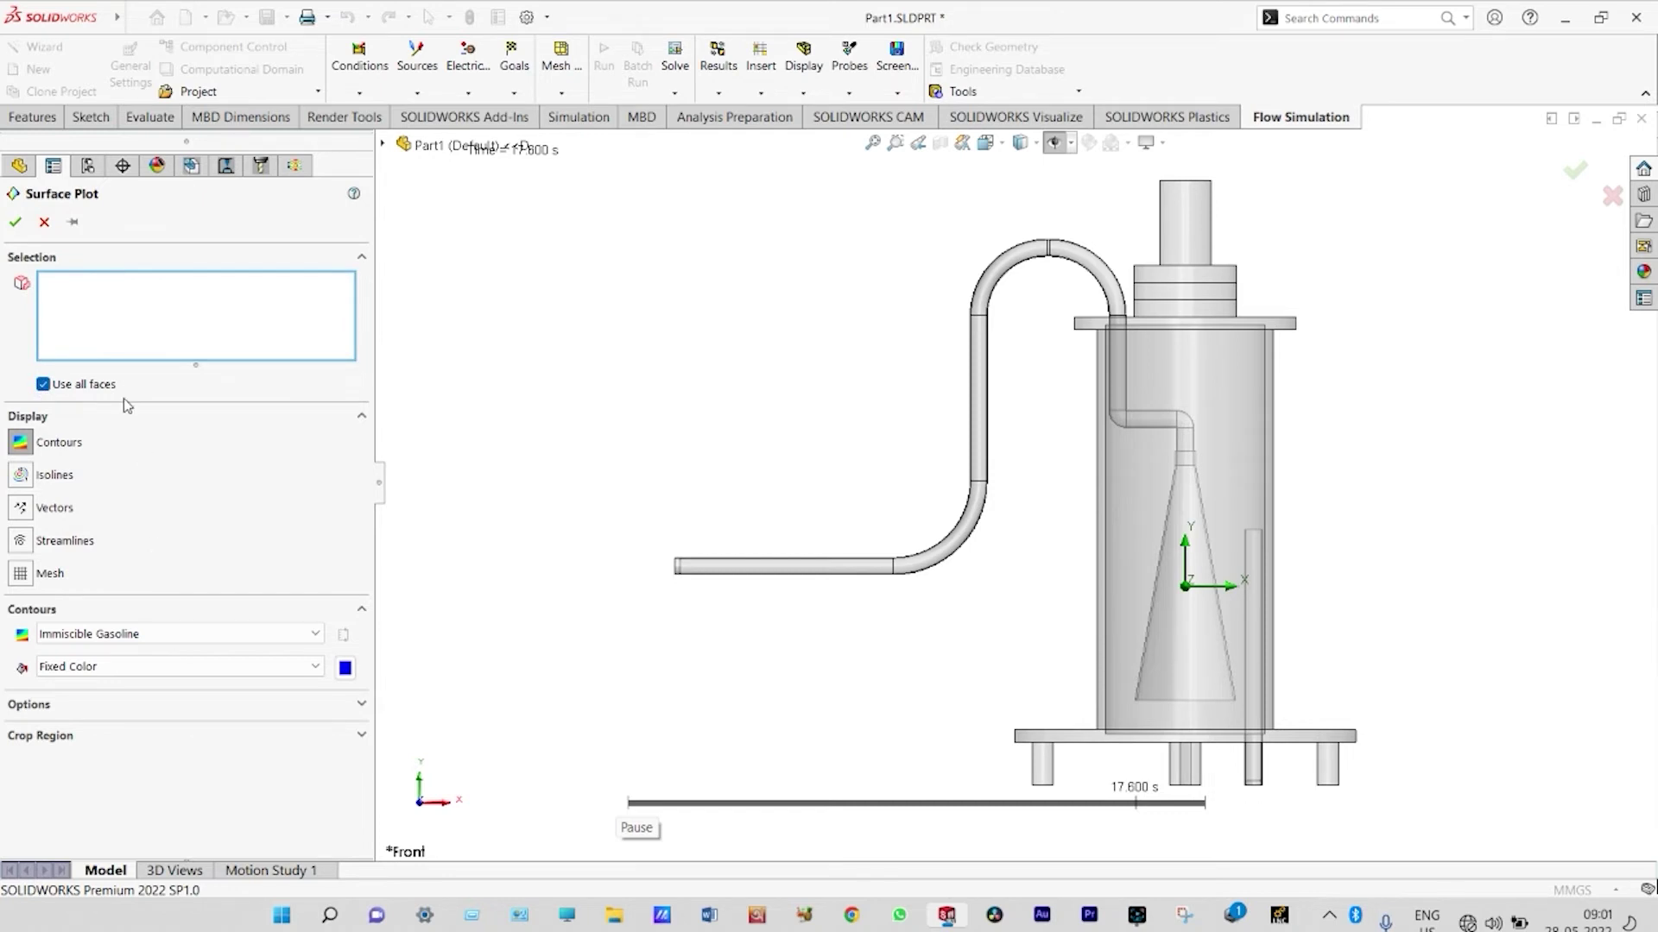
click(16, 224)
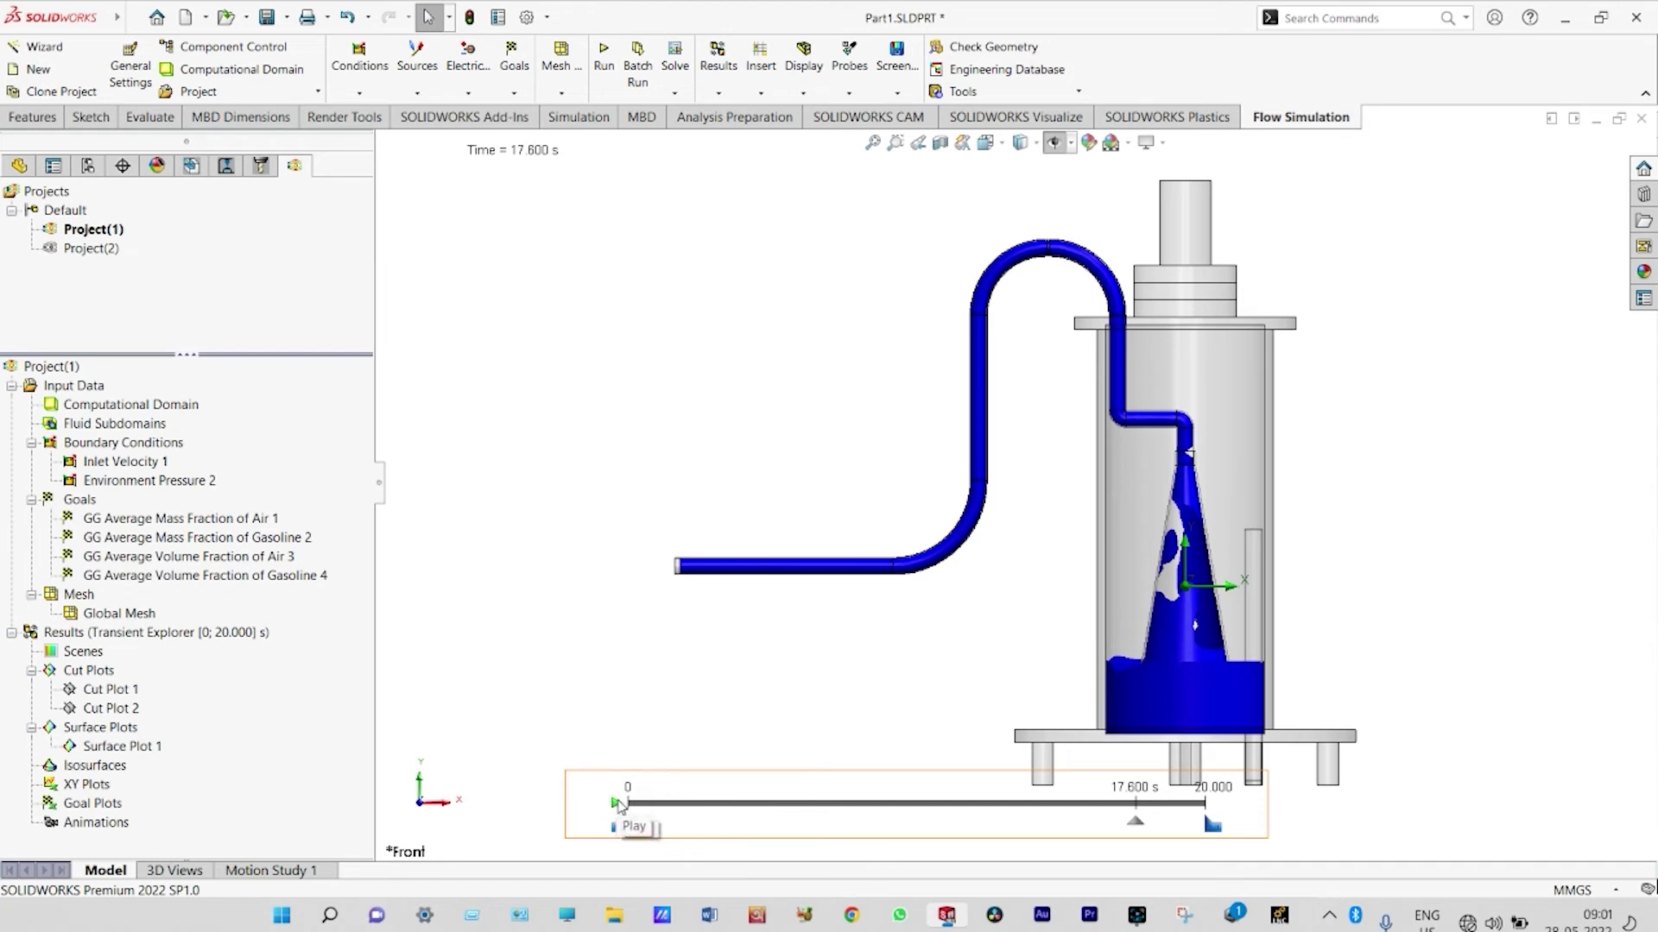
Play the surface plot over time, and clear and hide it.
click(618, 805)
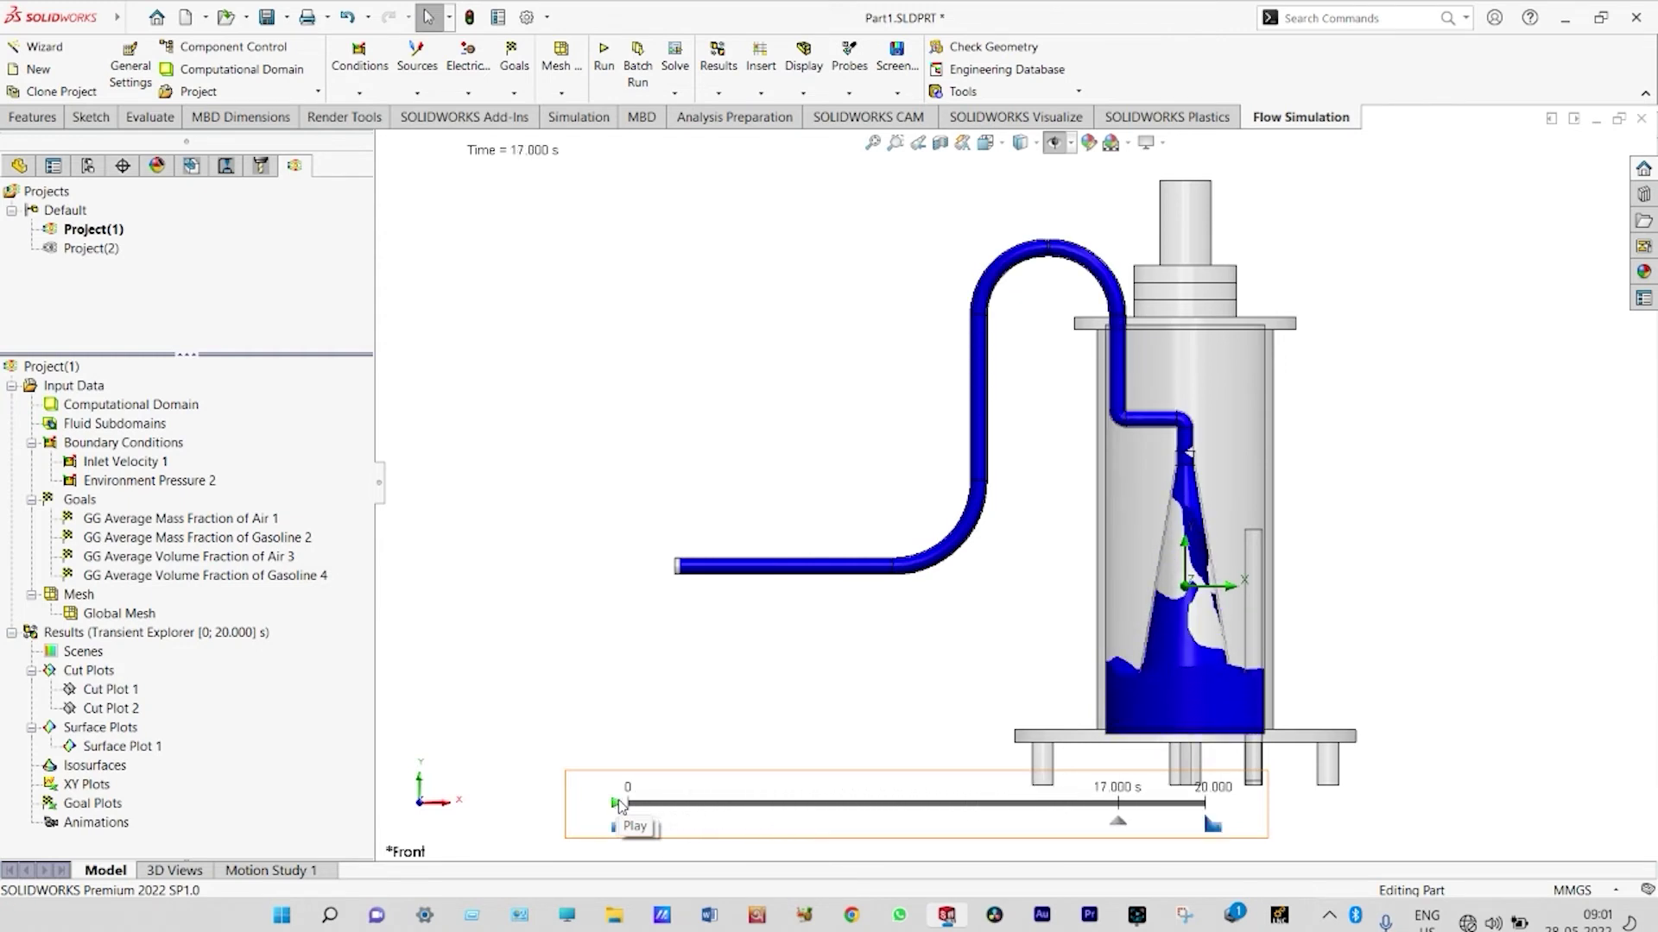
click(135, 748)
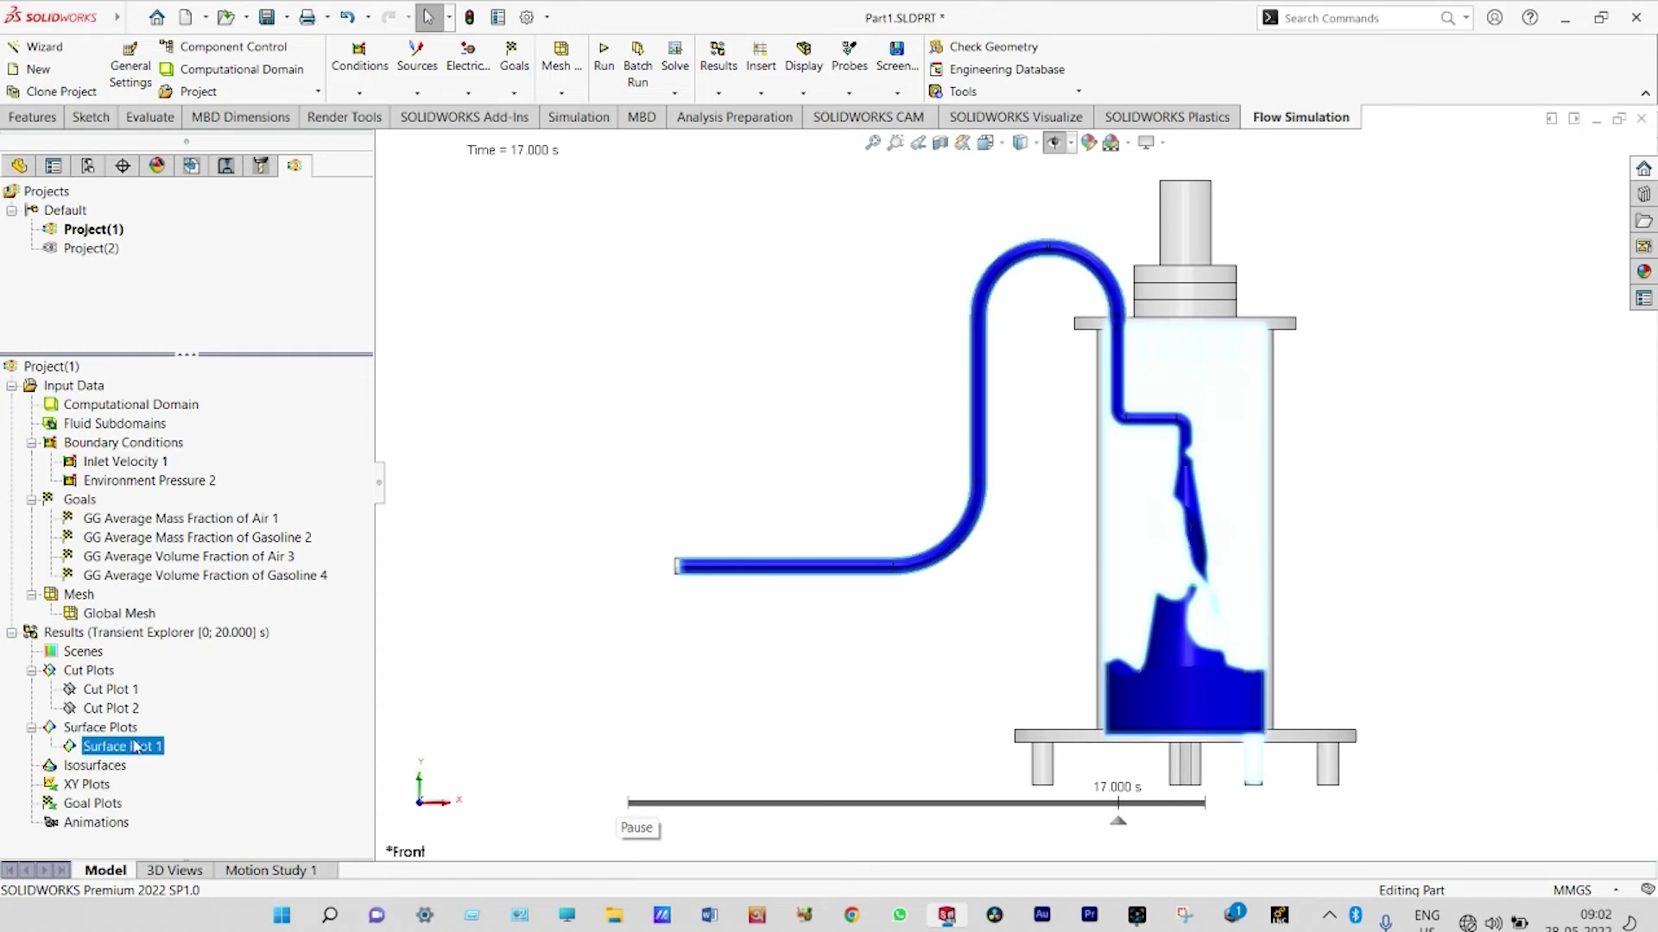
right_click(135, 747)
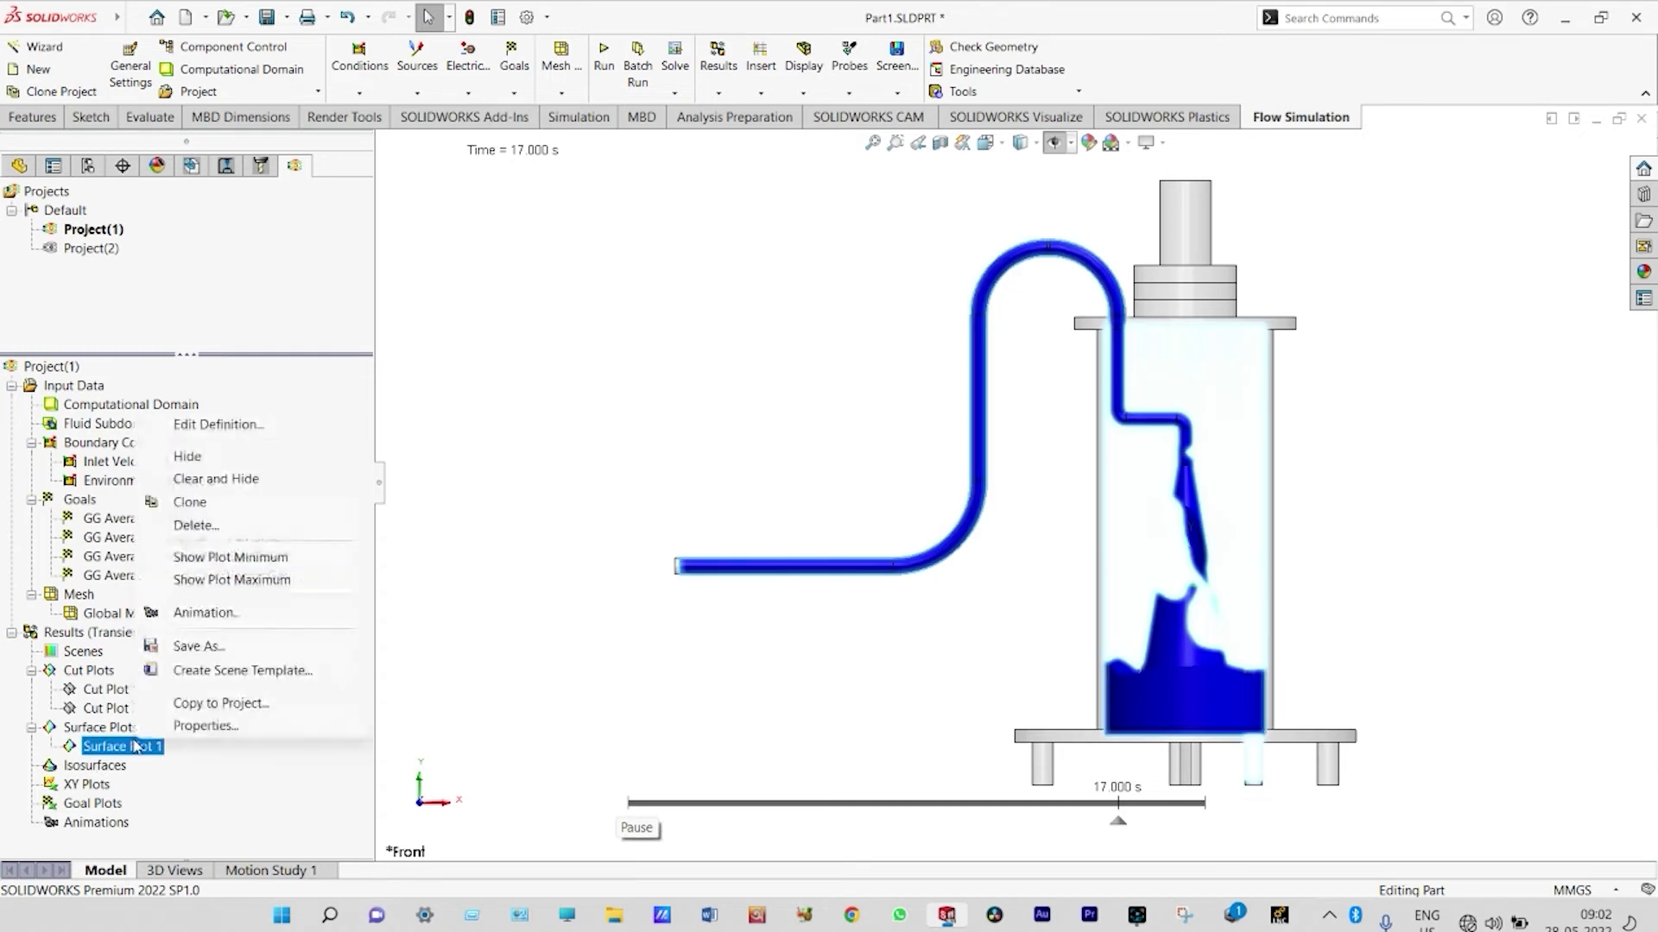
click(173, 482)
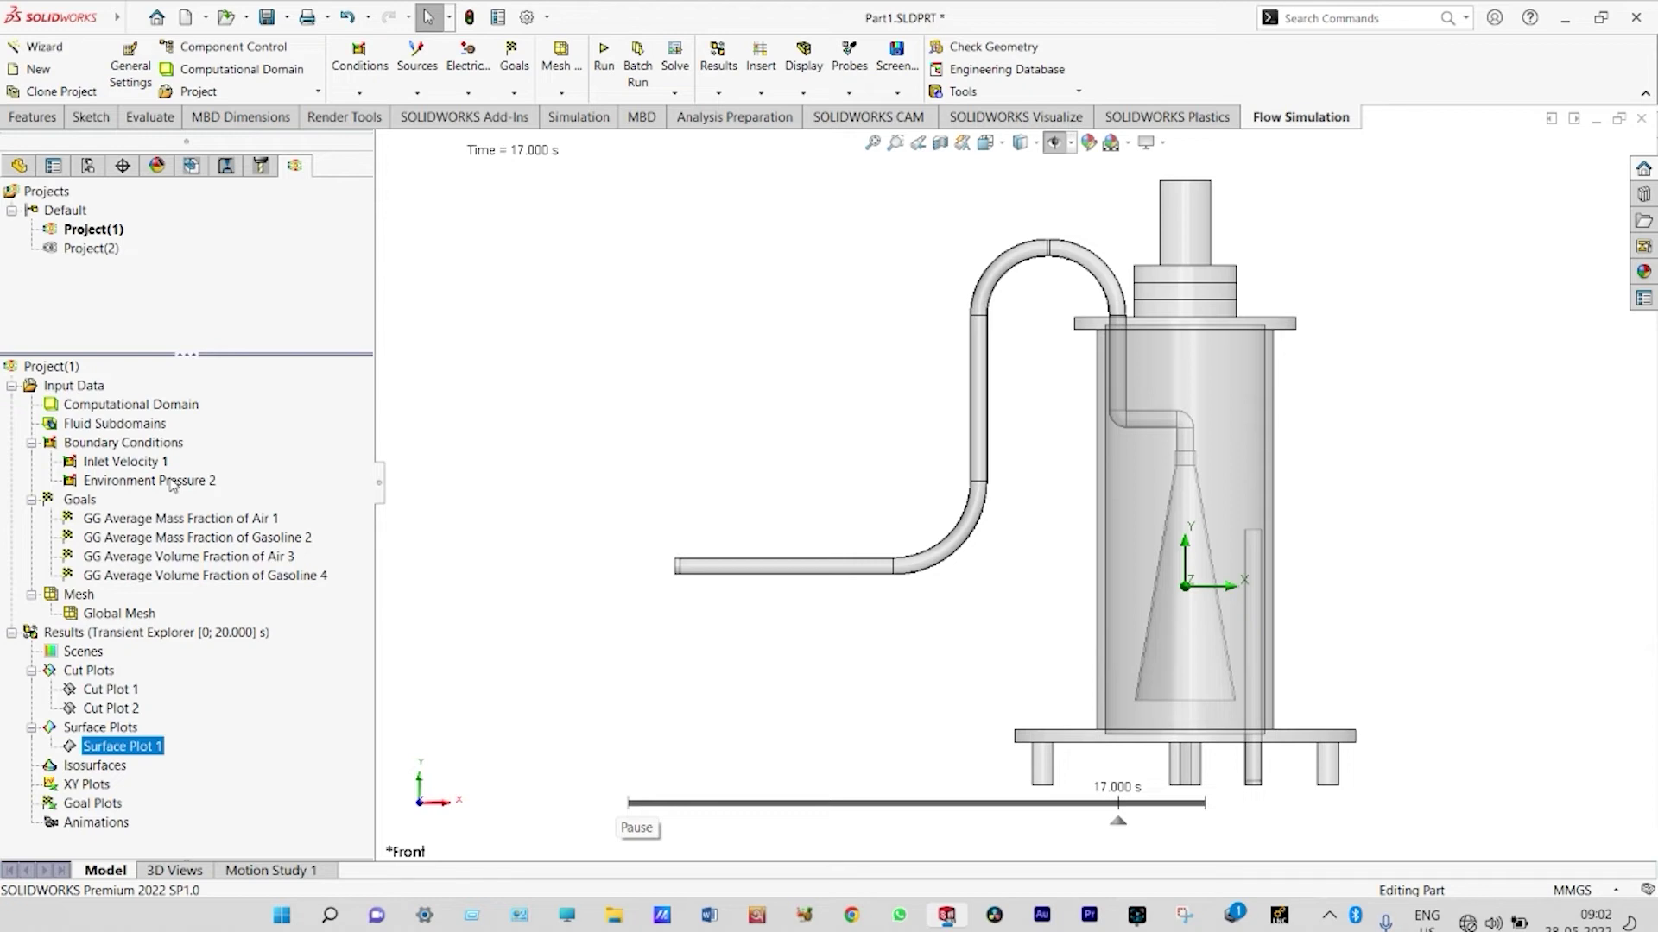
Change the fixed color of the Immiscible Gasoline surface plot to black.
right_click(124, 751)
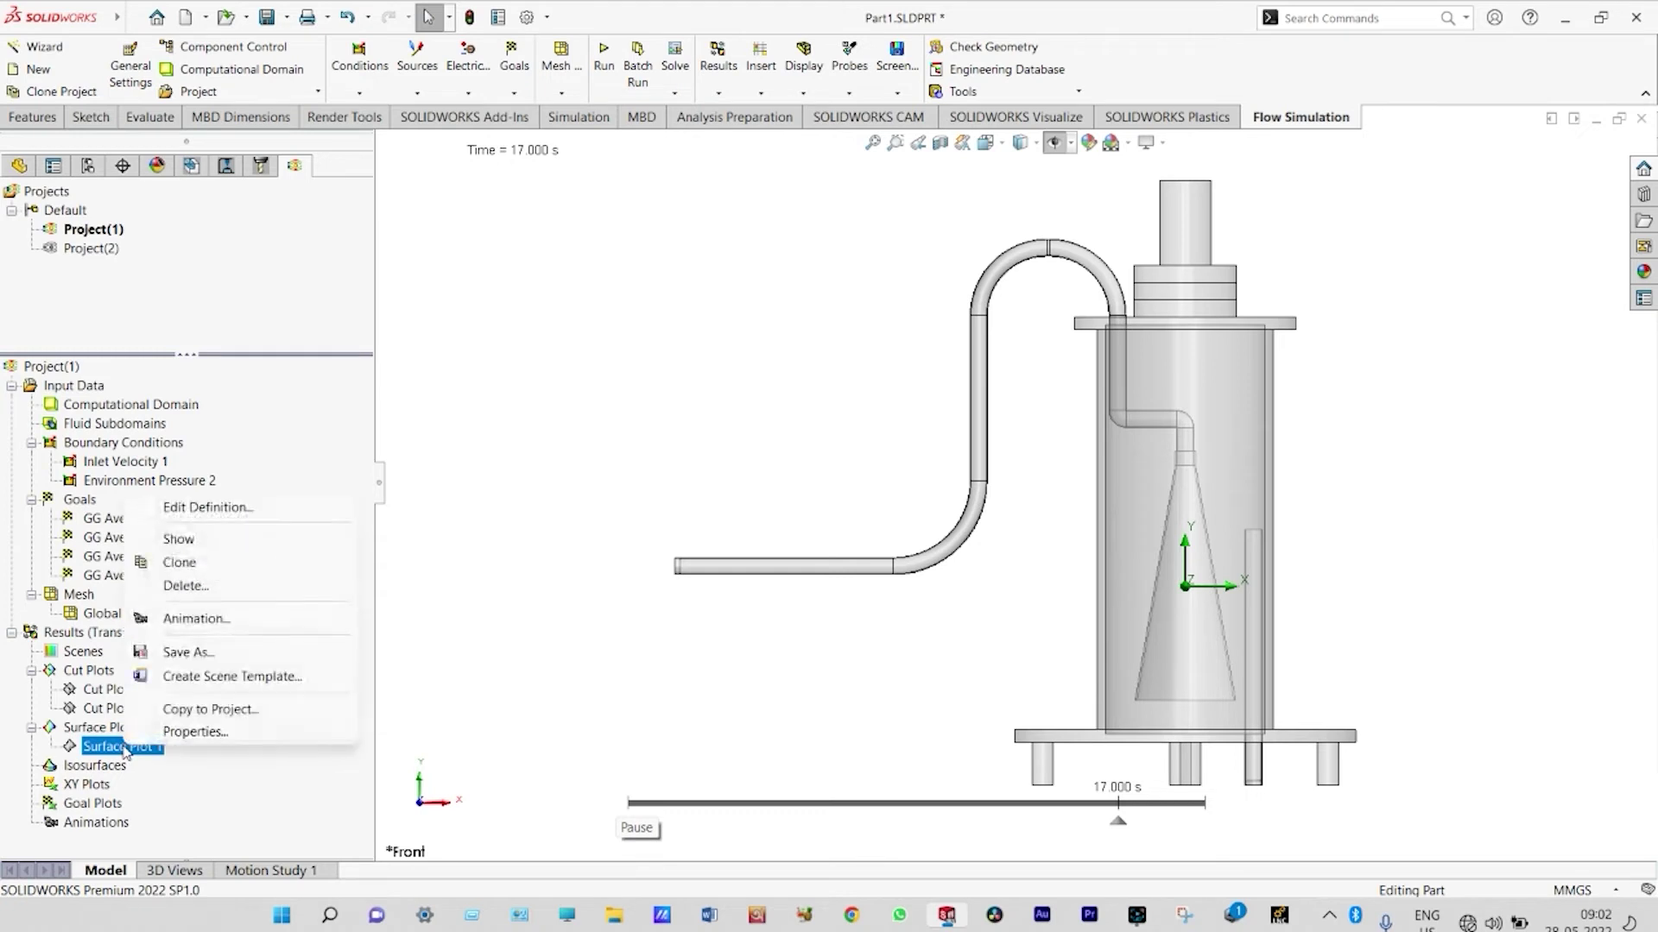
click(179, 510)
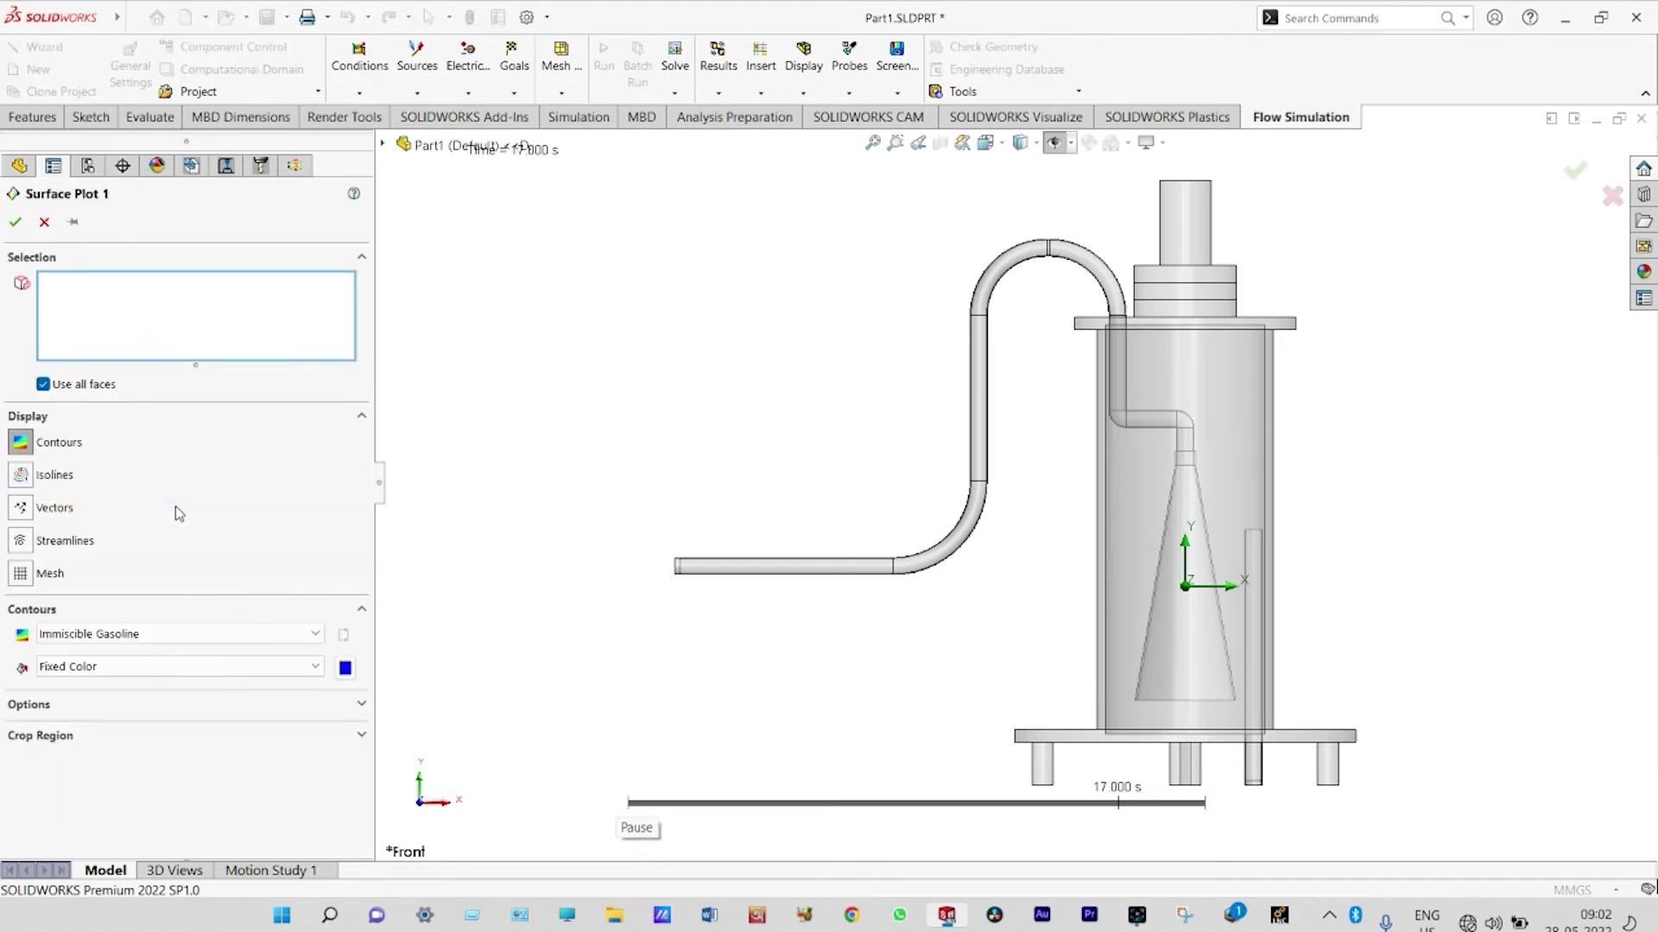
click(347, 668)
click(350, 694)
click(17, 224)
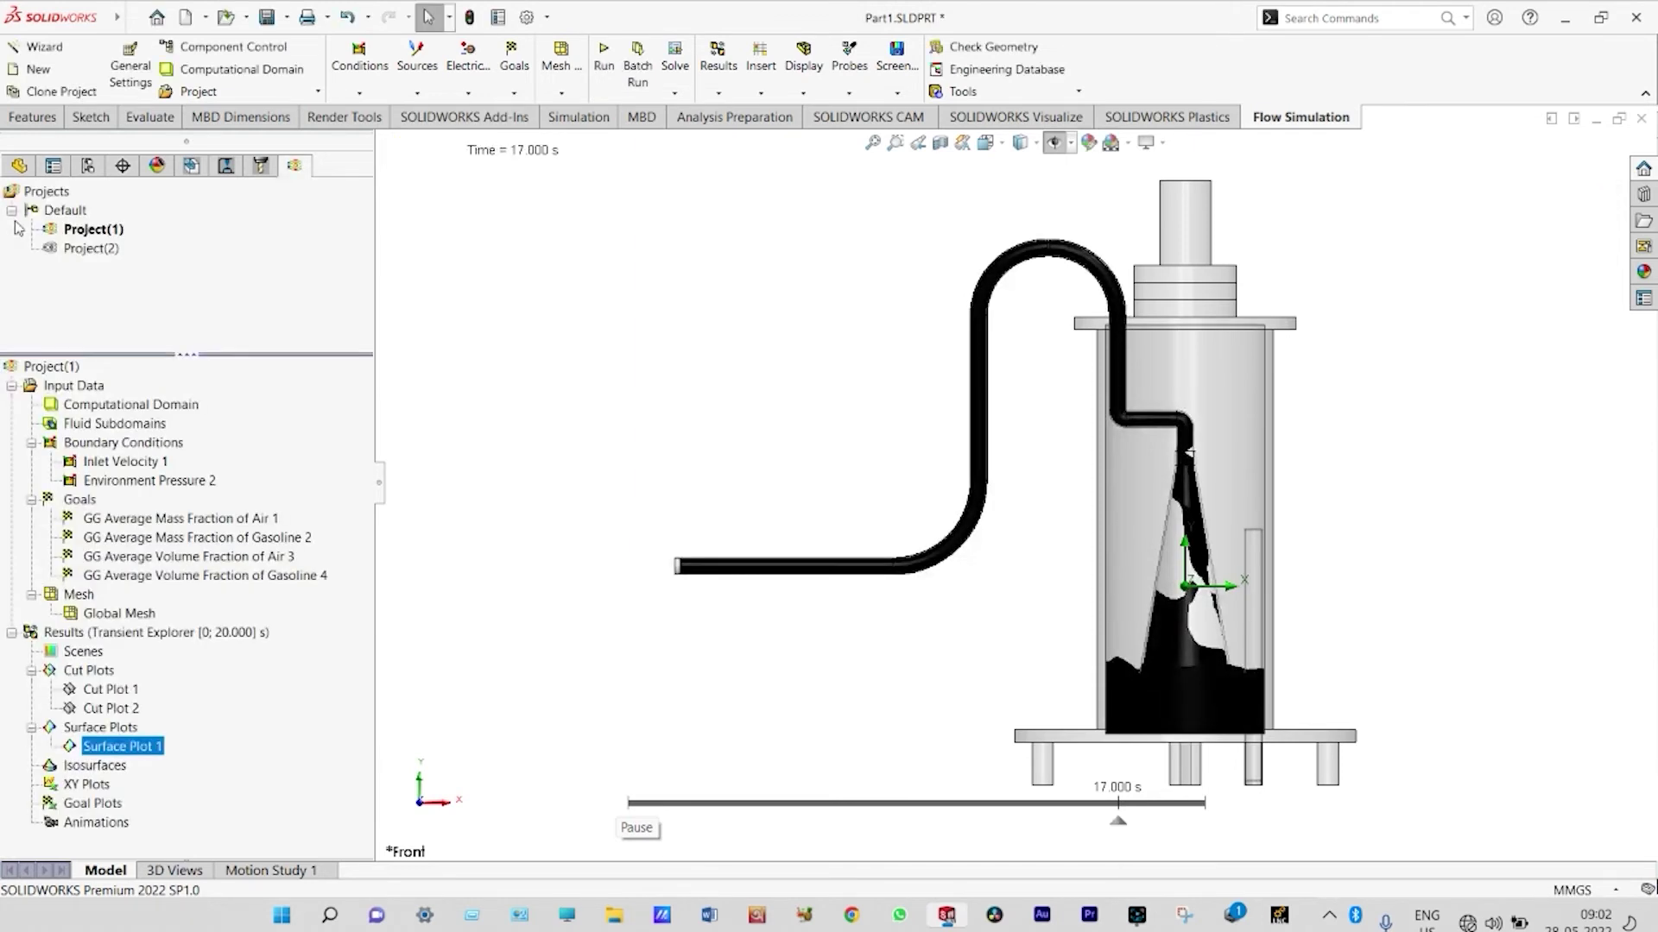
Create an isosurface plot of Immiscible Gasoline and play it together with the surface plot over time.
double_click(111, 765)
click(16, 223)
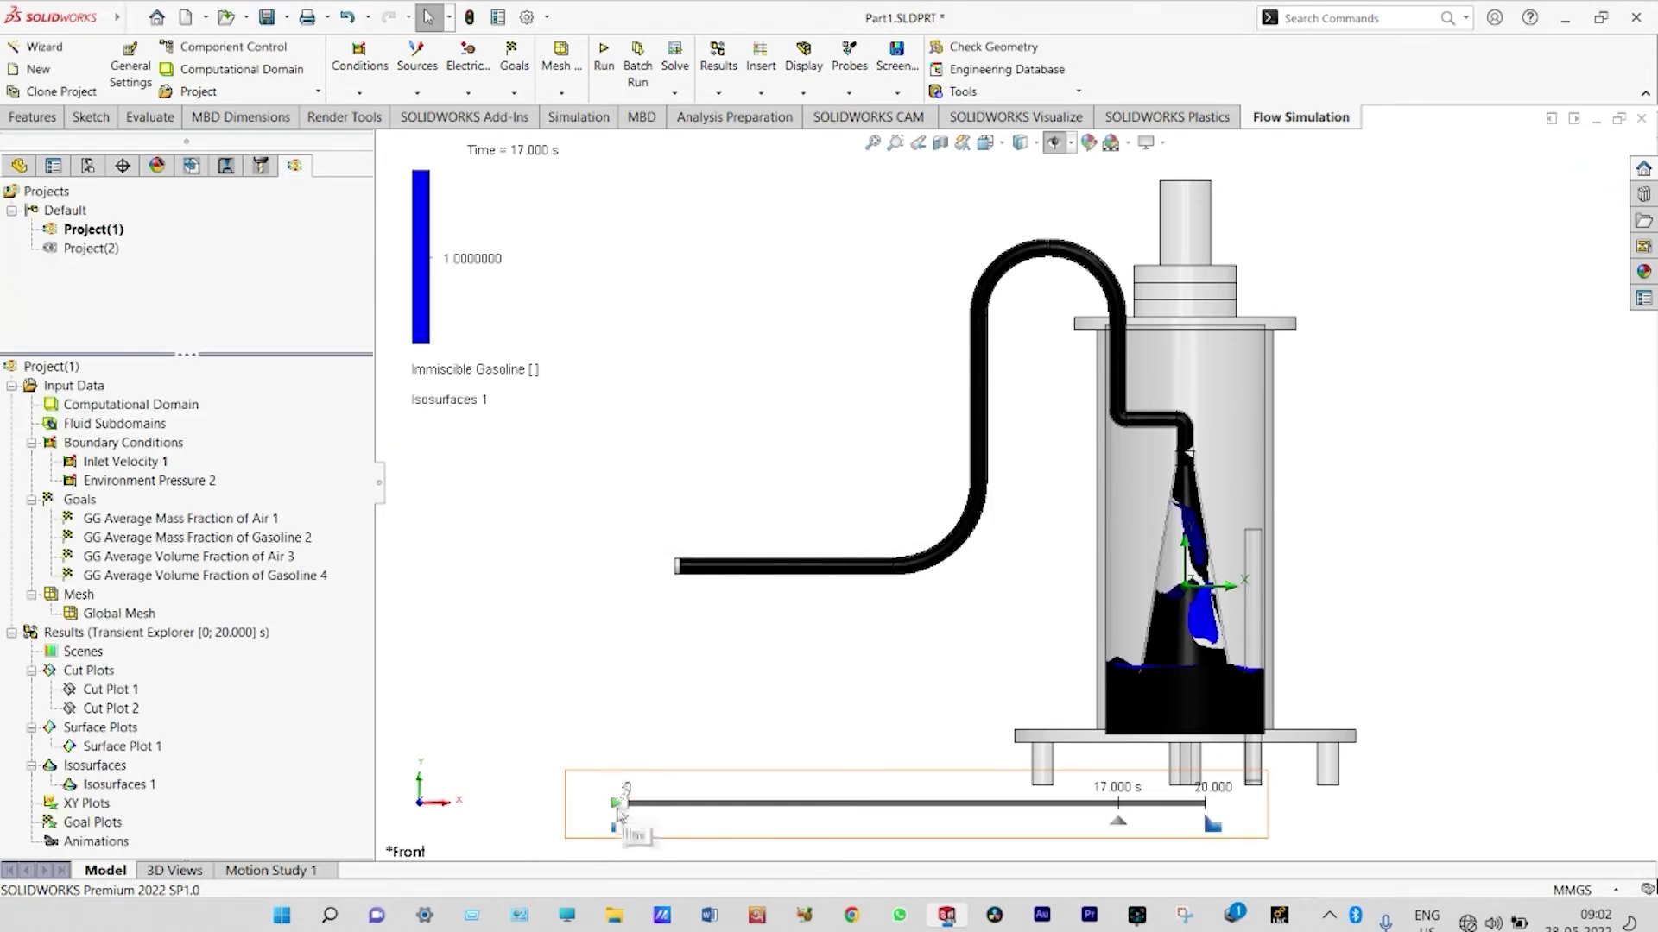
click(616, 803)
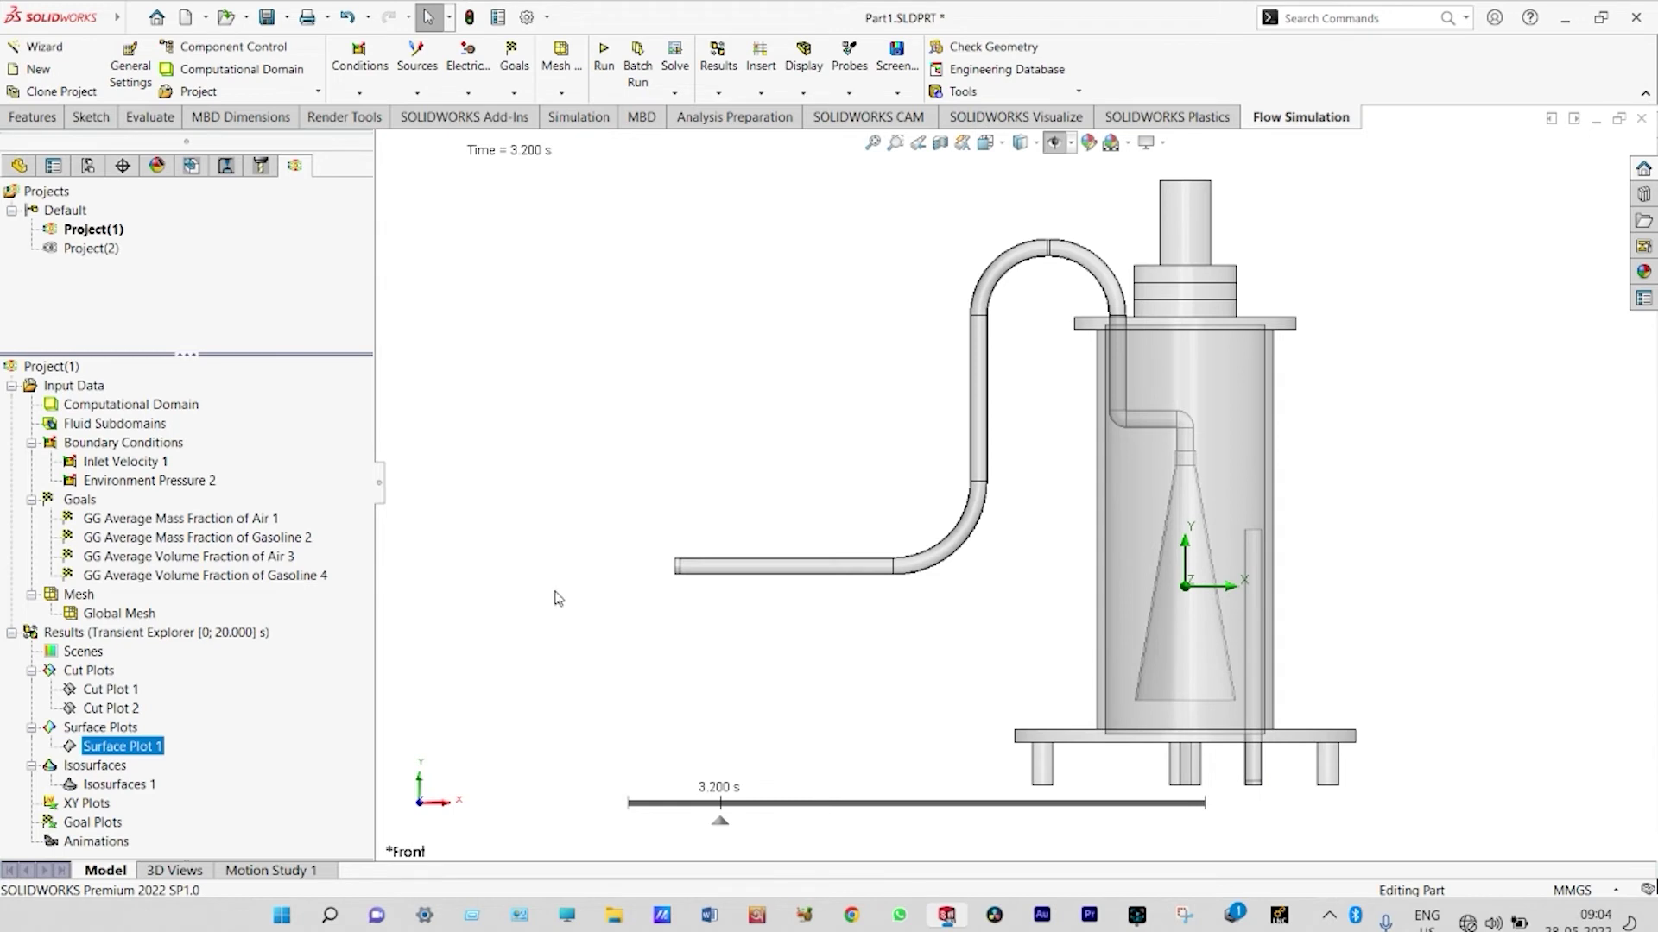
Load the results at 19 s and change the Front Plane cut plot's contours to Mass Fraction of Gasoline.
mouse_move(669, 790)
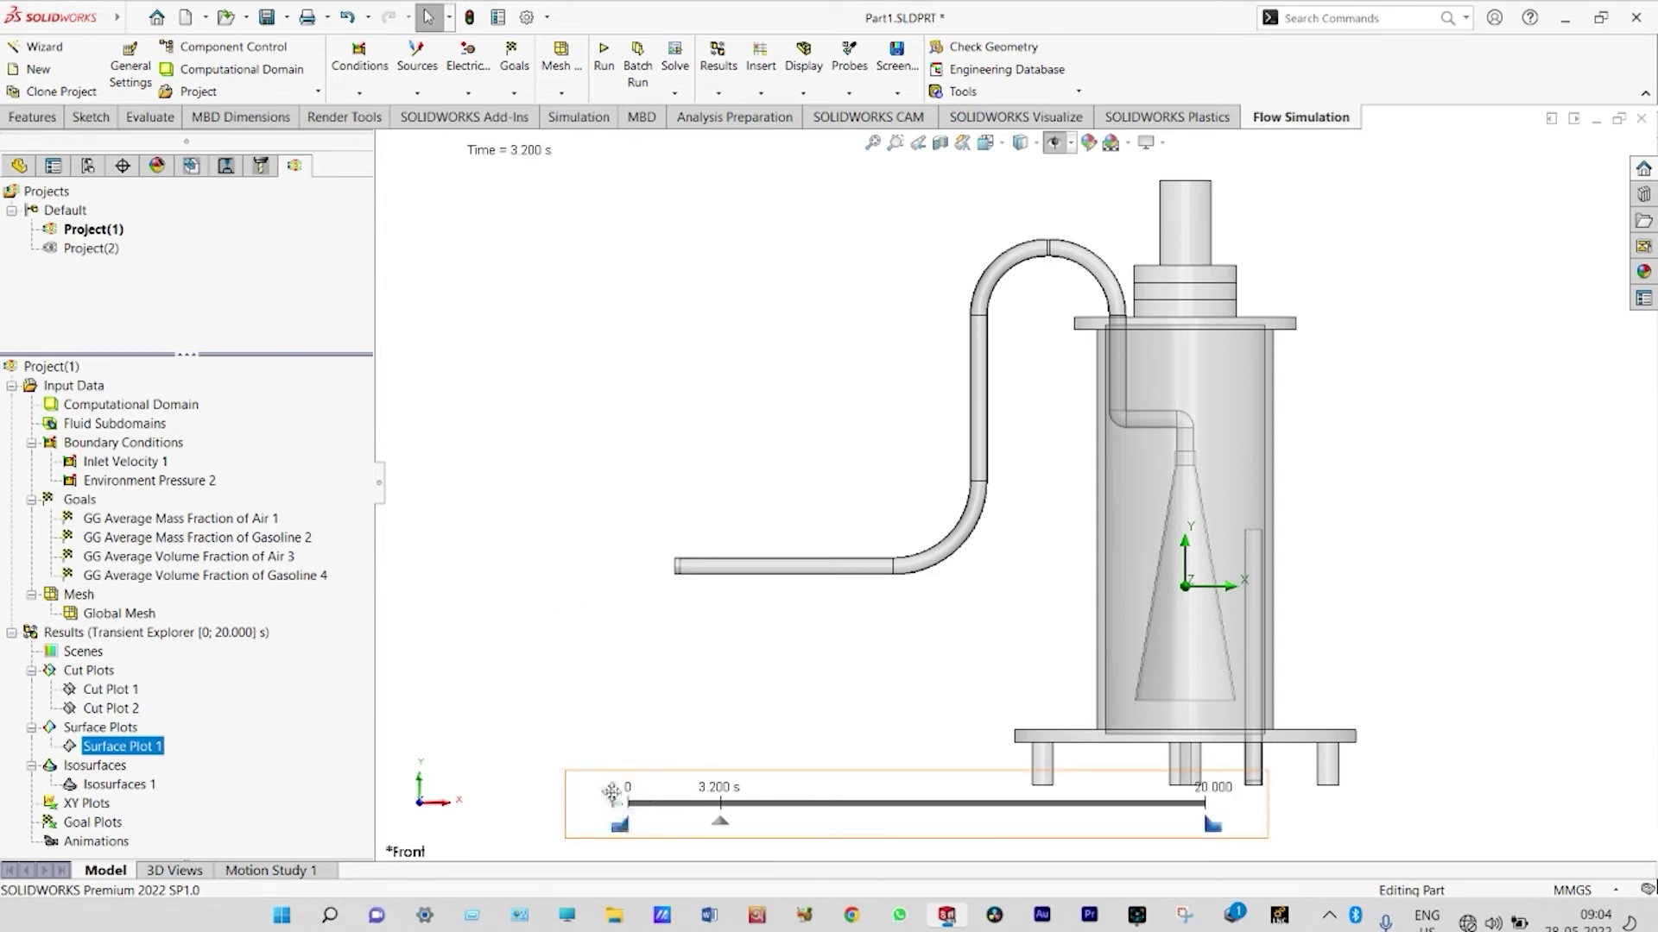
click(214, 635)
right_click(216, 635)
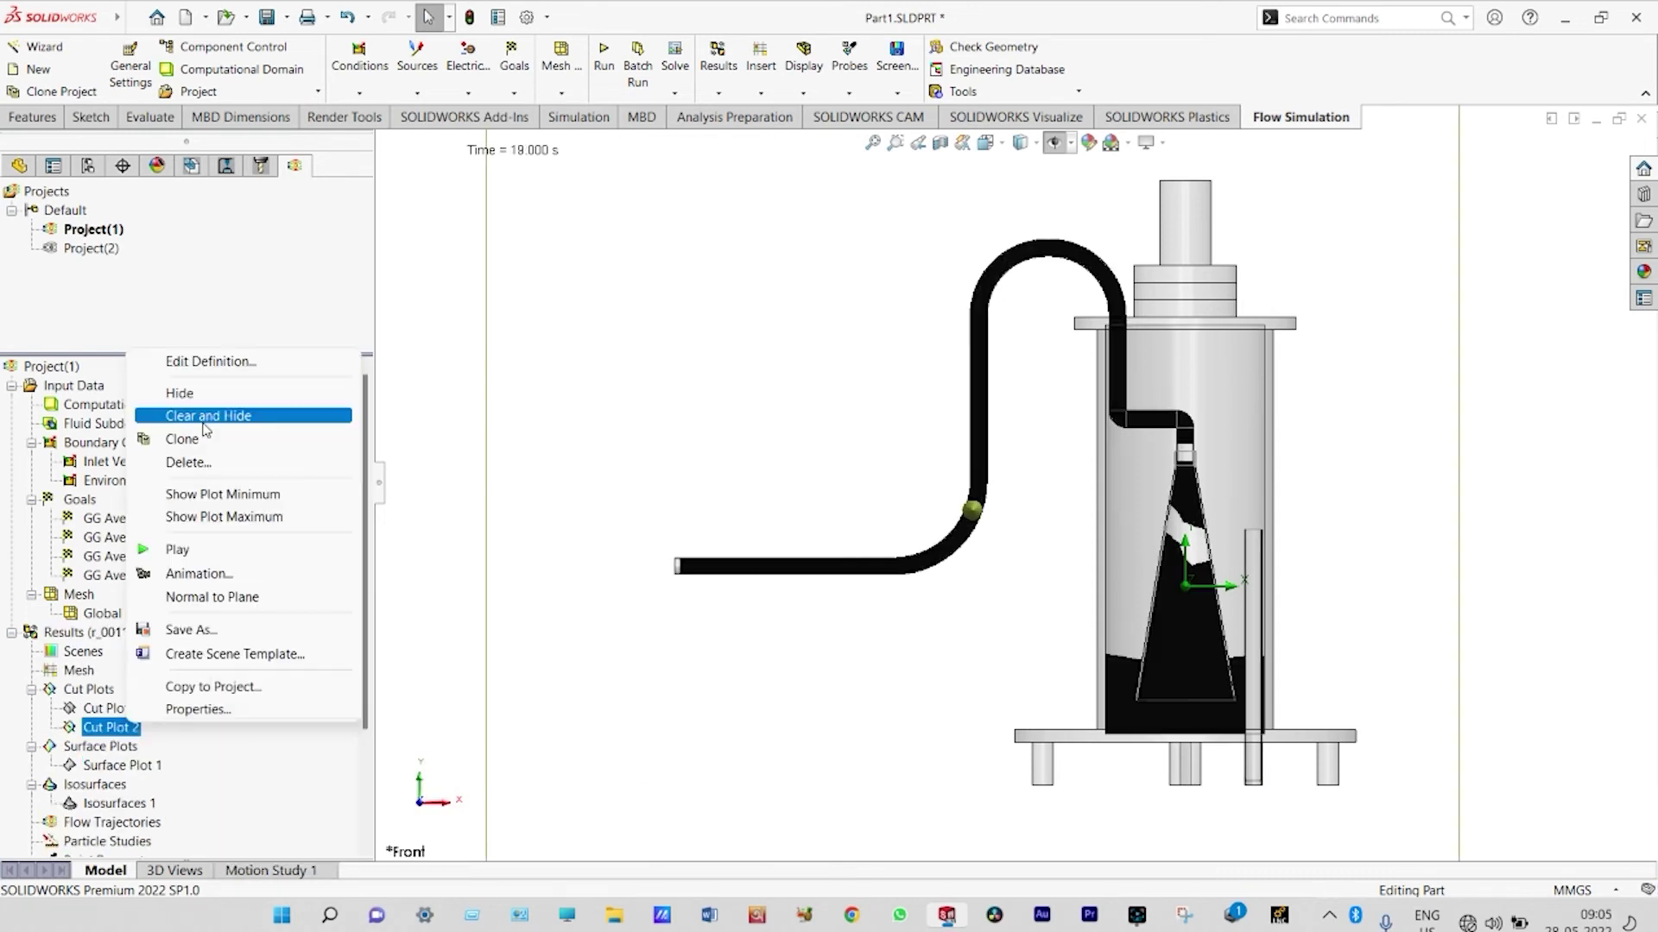
click(216, 362)
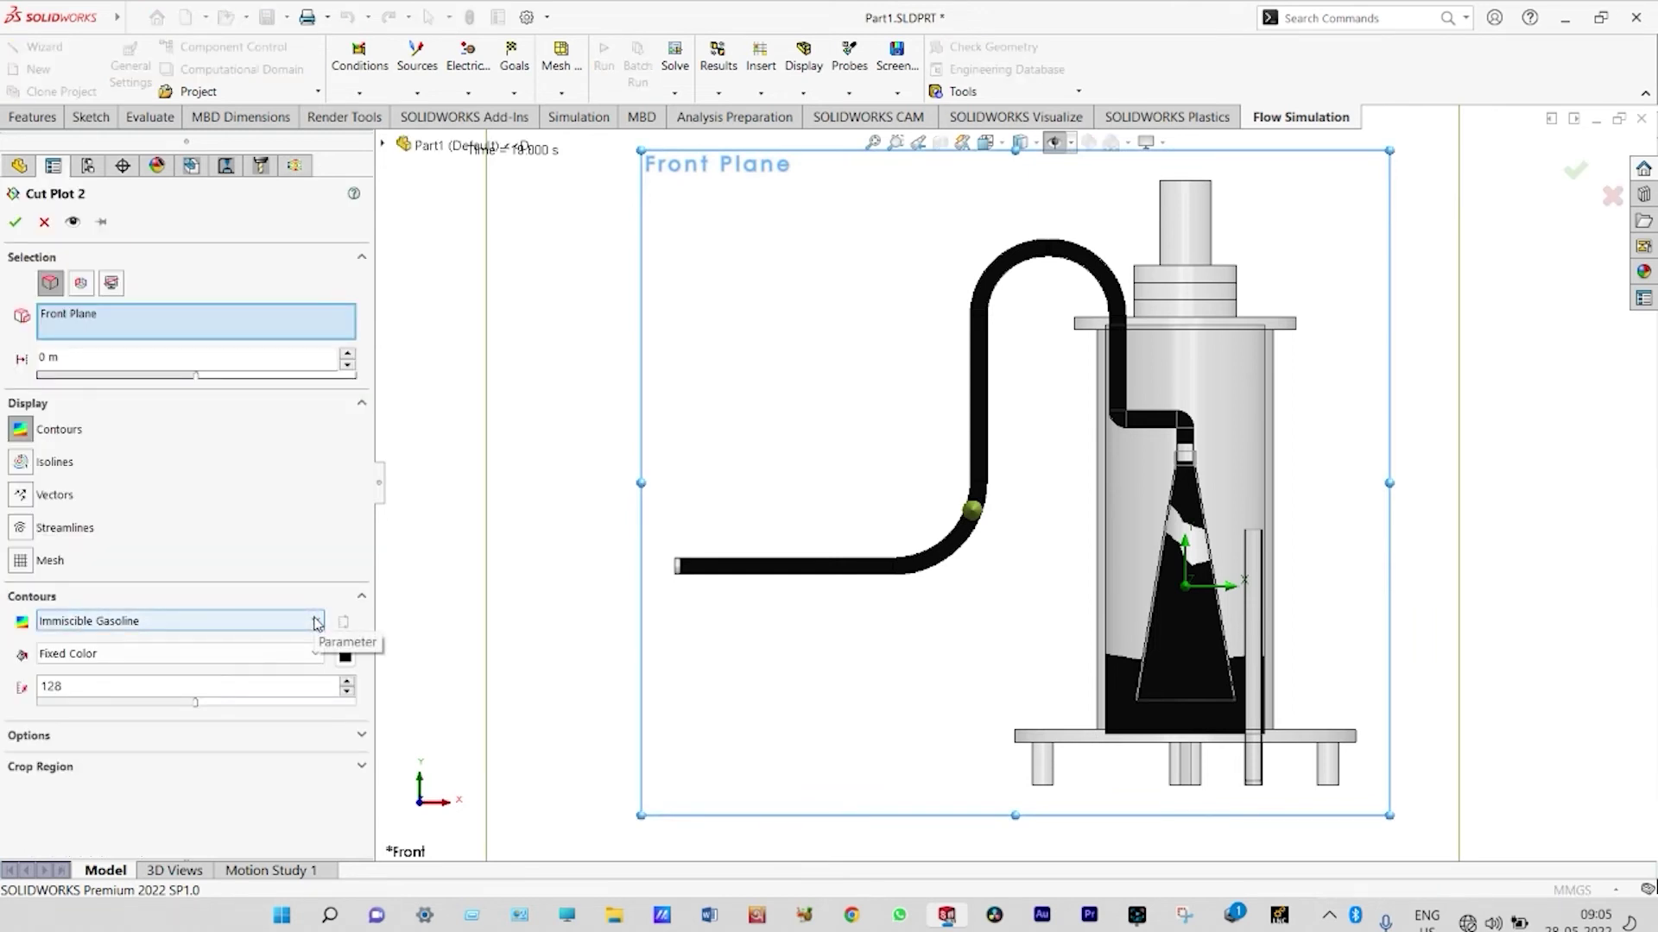
click(316, 621)
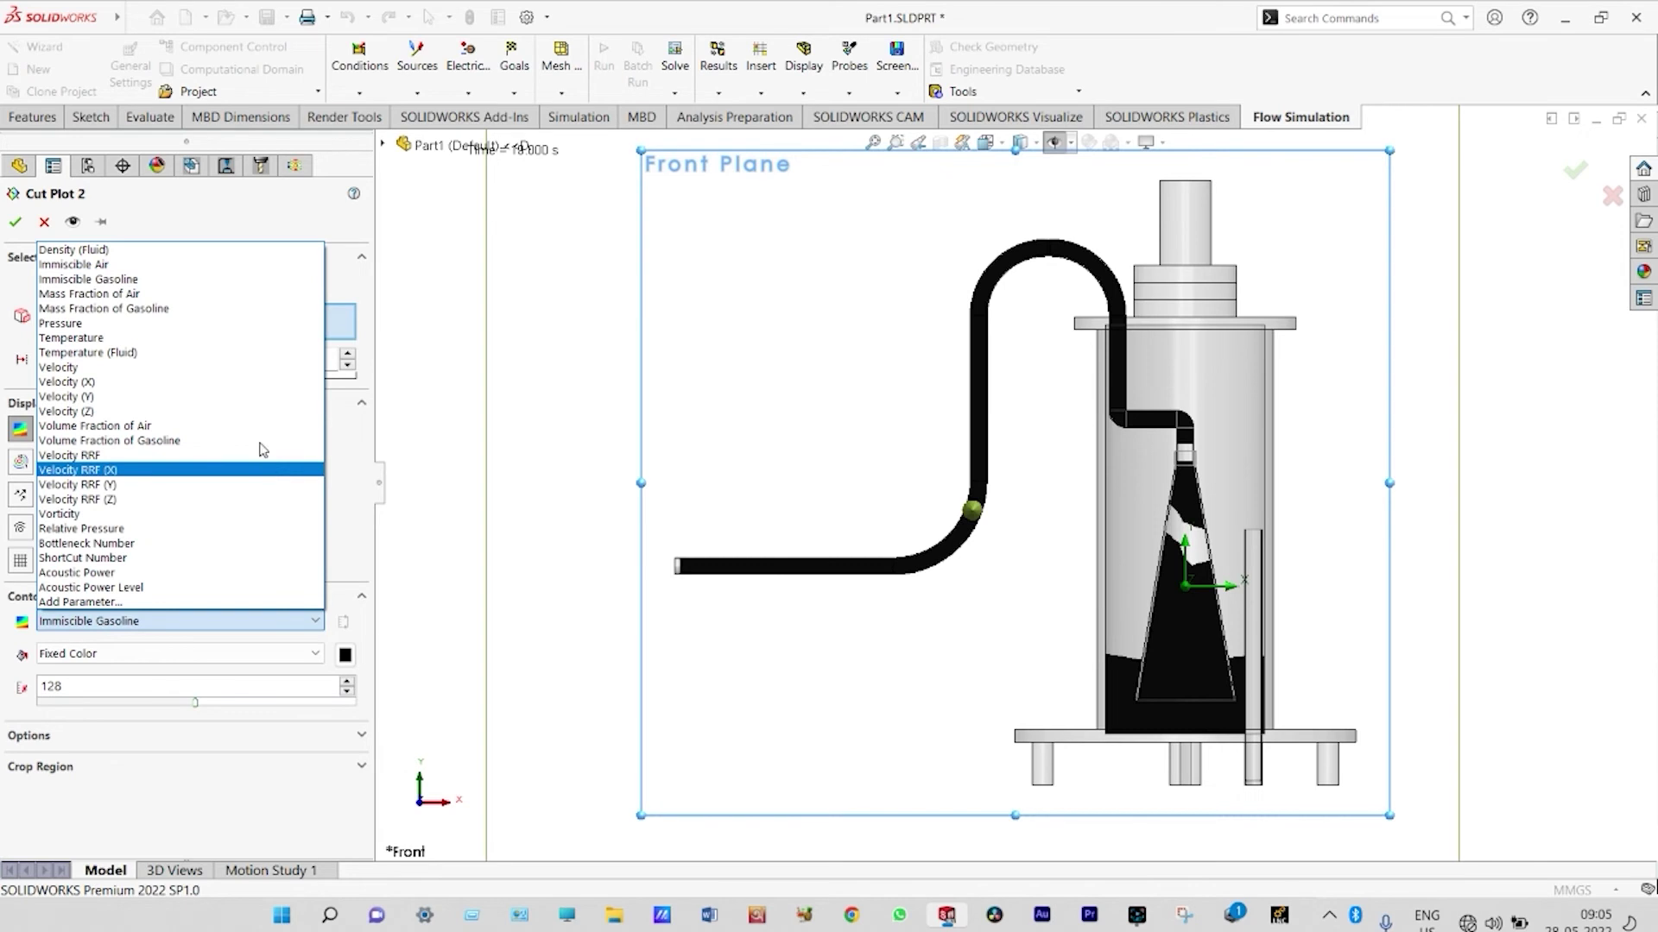
click(220, 309)
click(17, 224)
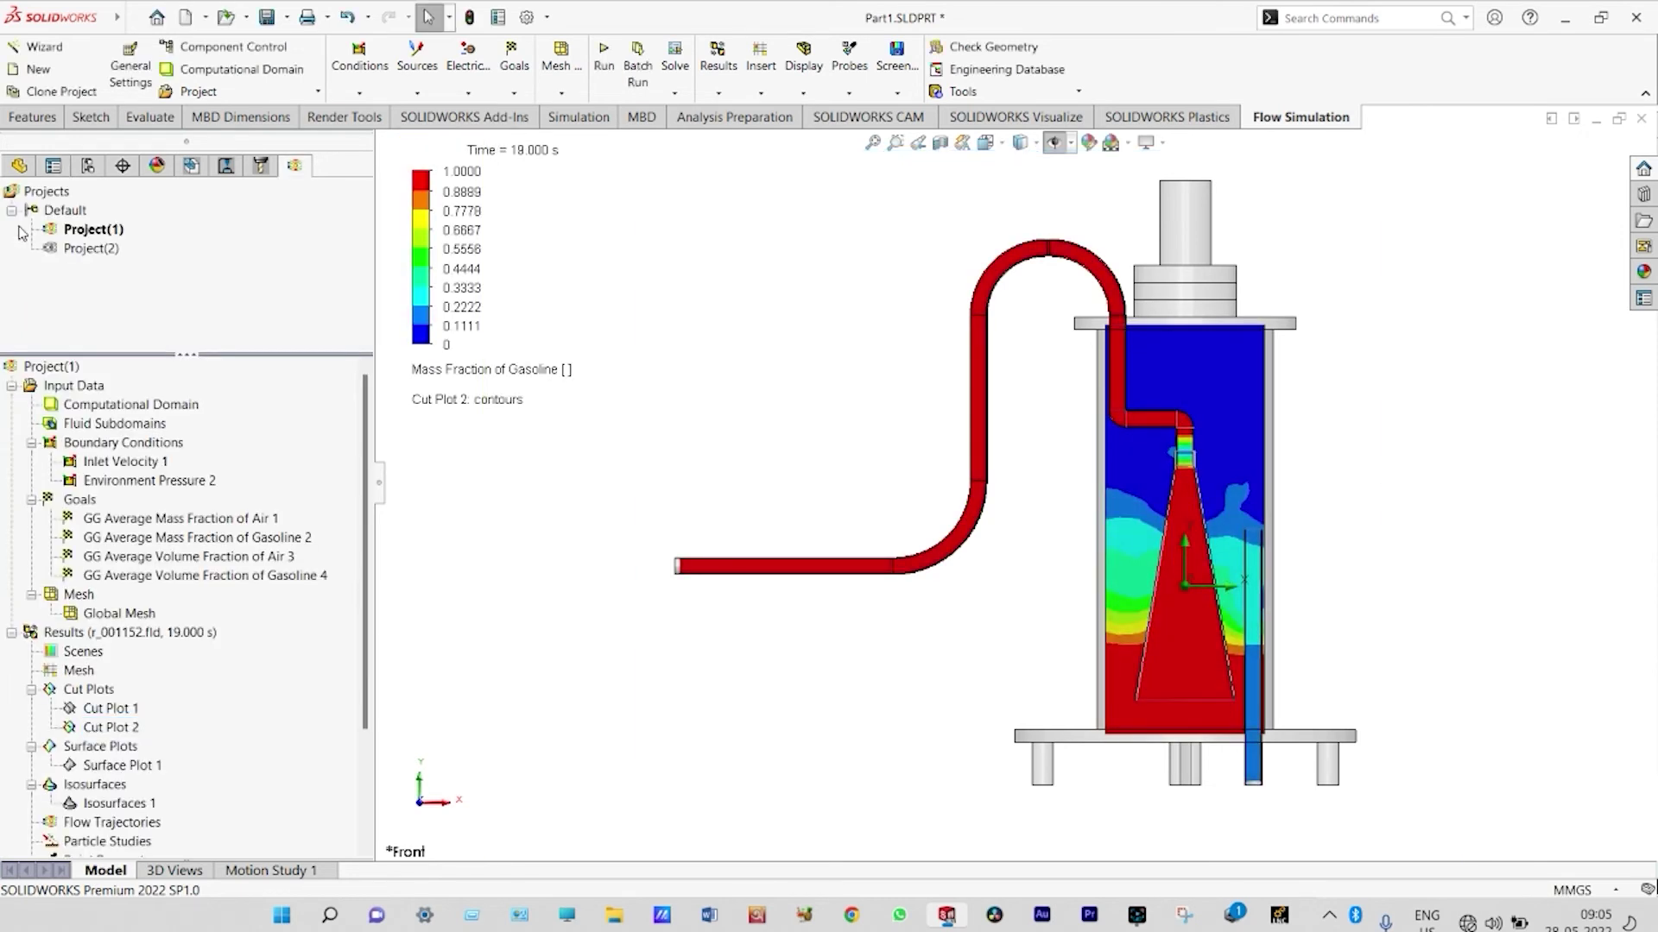
Load the results for the 10 s time moment.
right_click(135, 641)
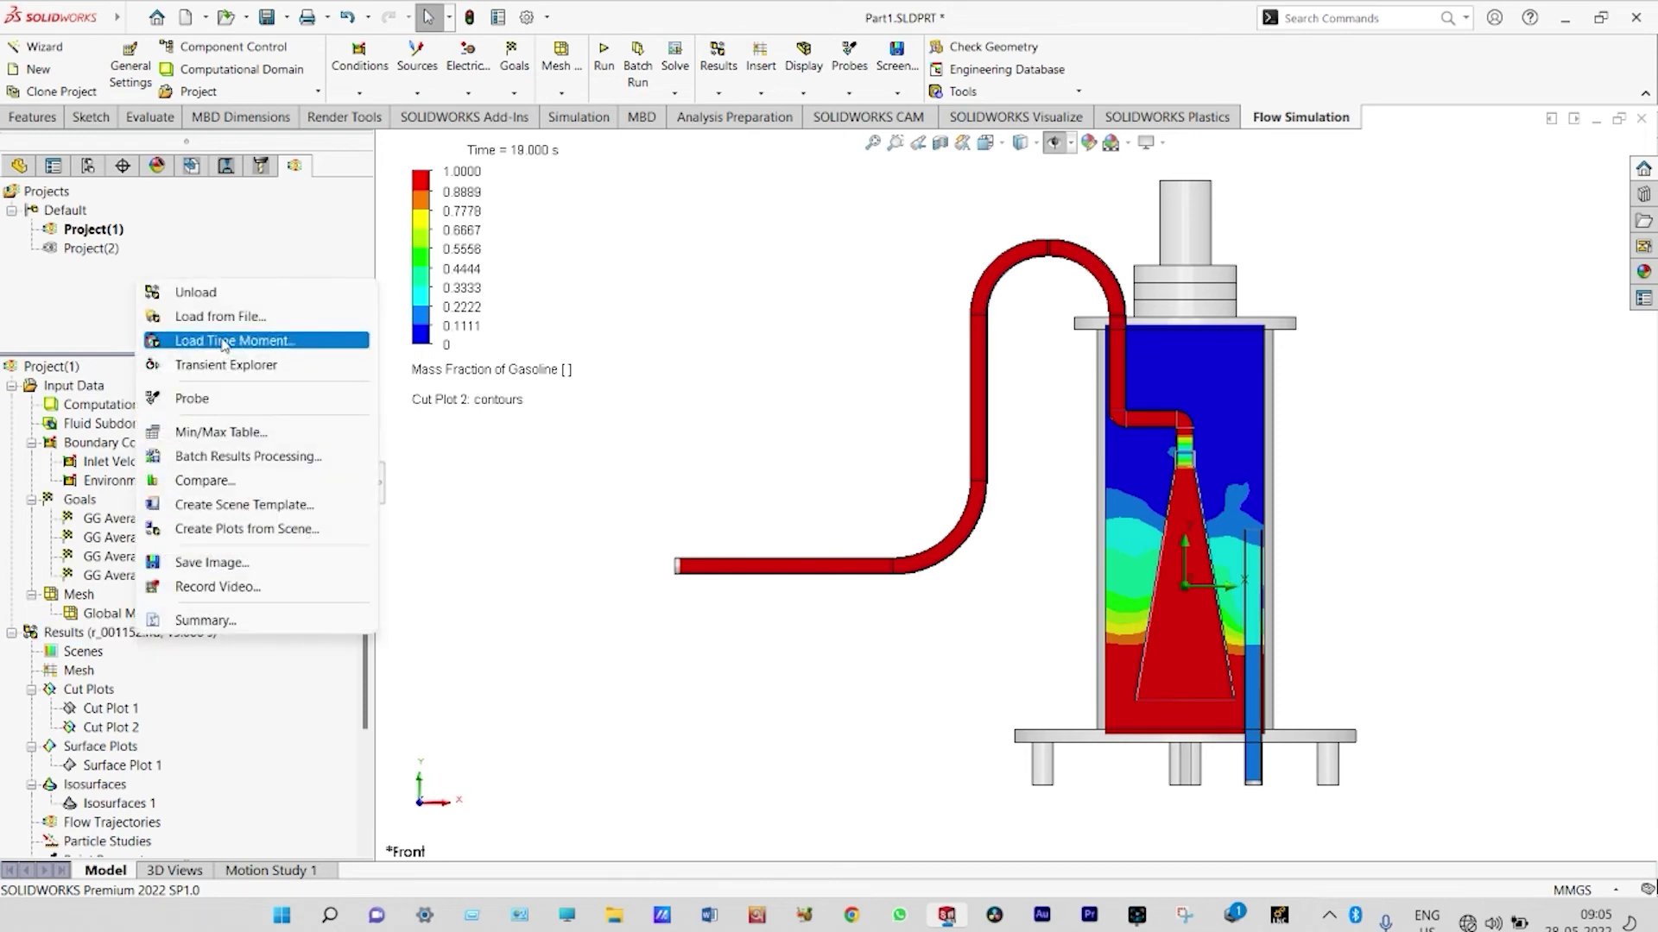
click(223, 342)
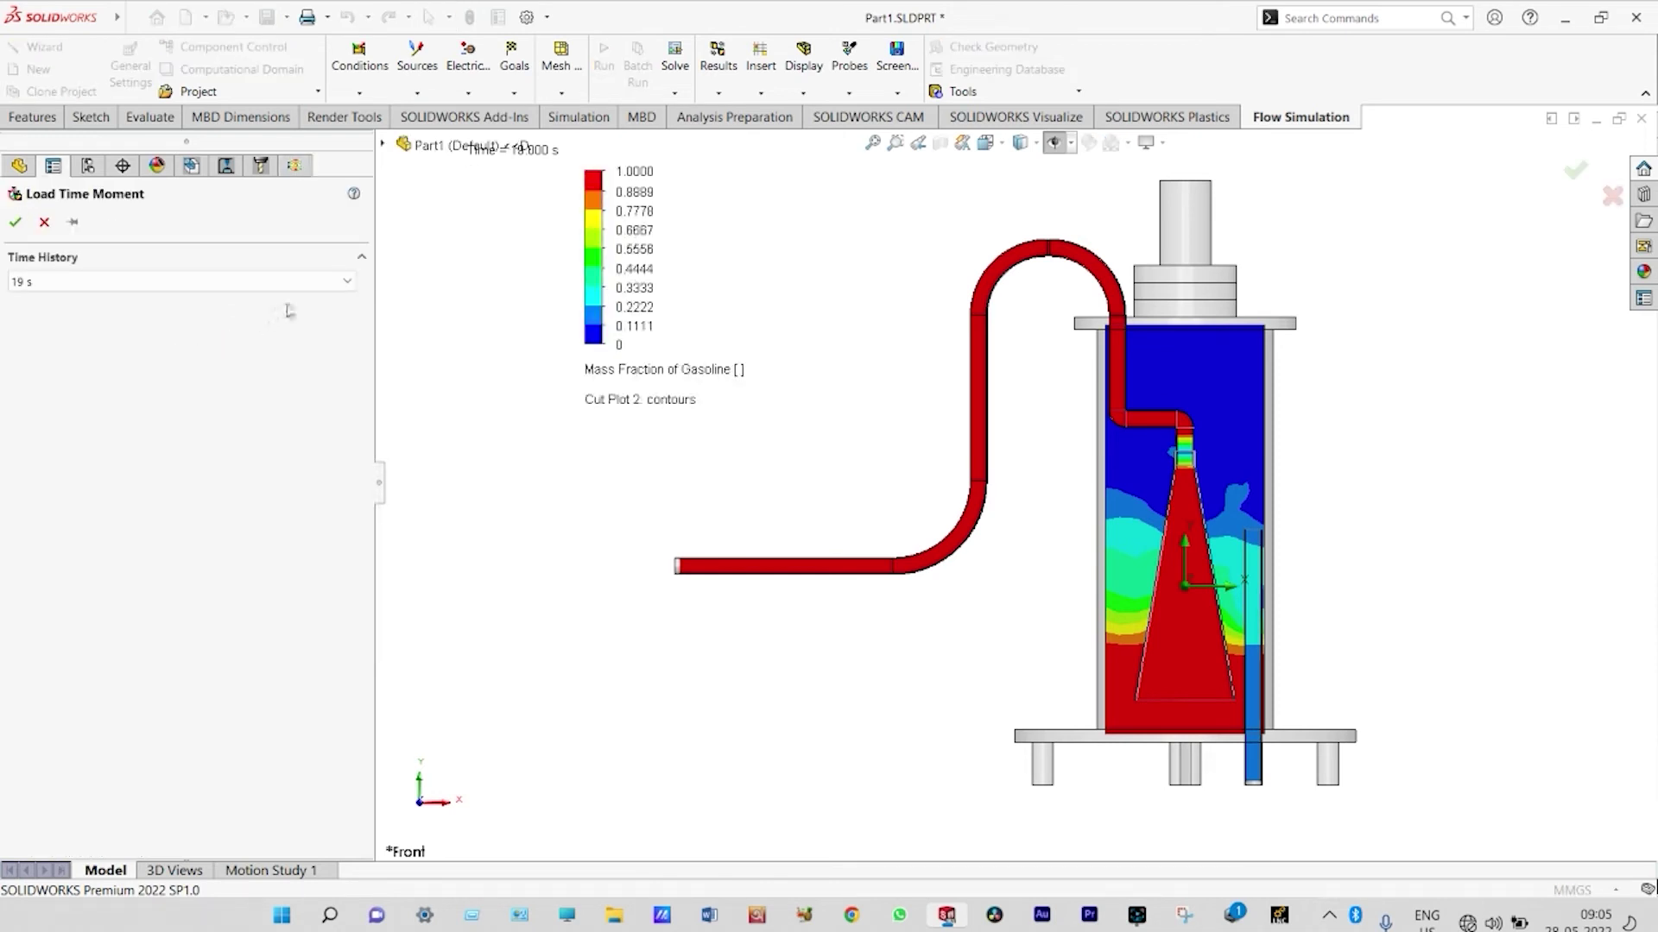
click(345, 285)
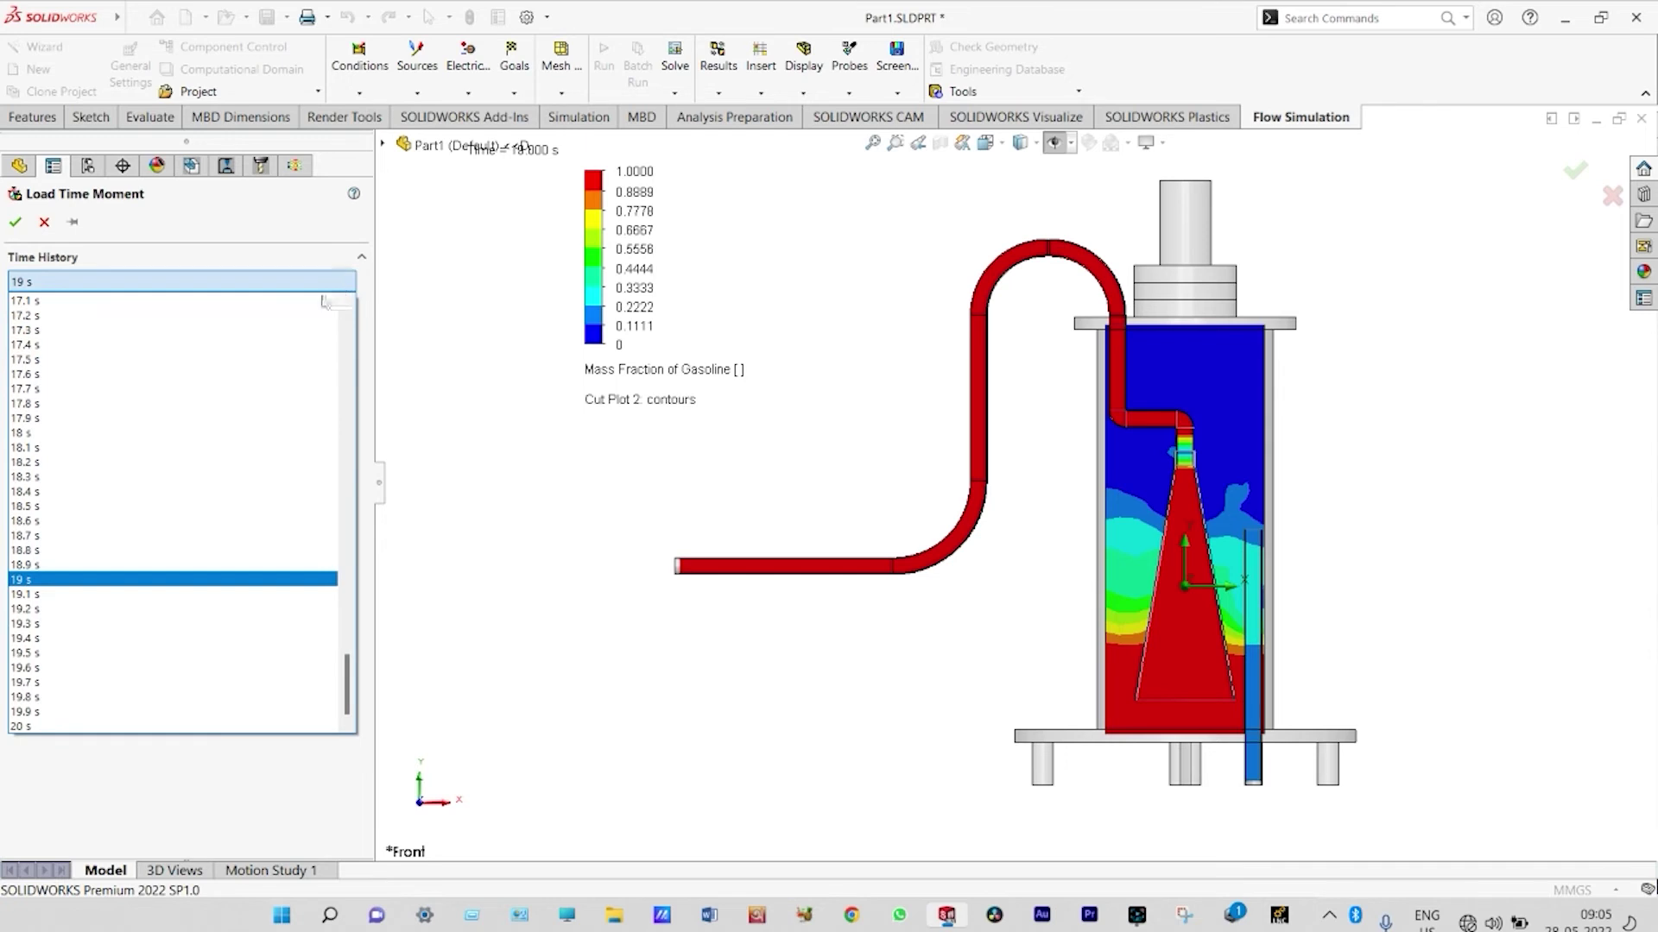
click(347, 306)
drag(348, 305, 347, 305)
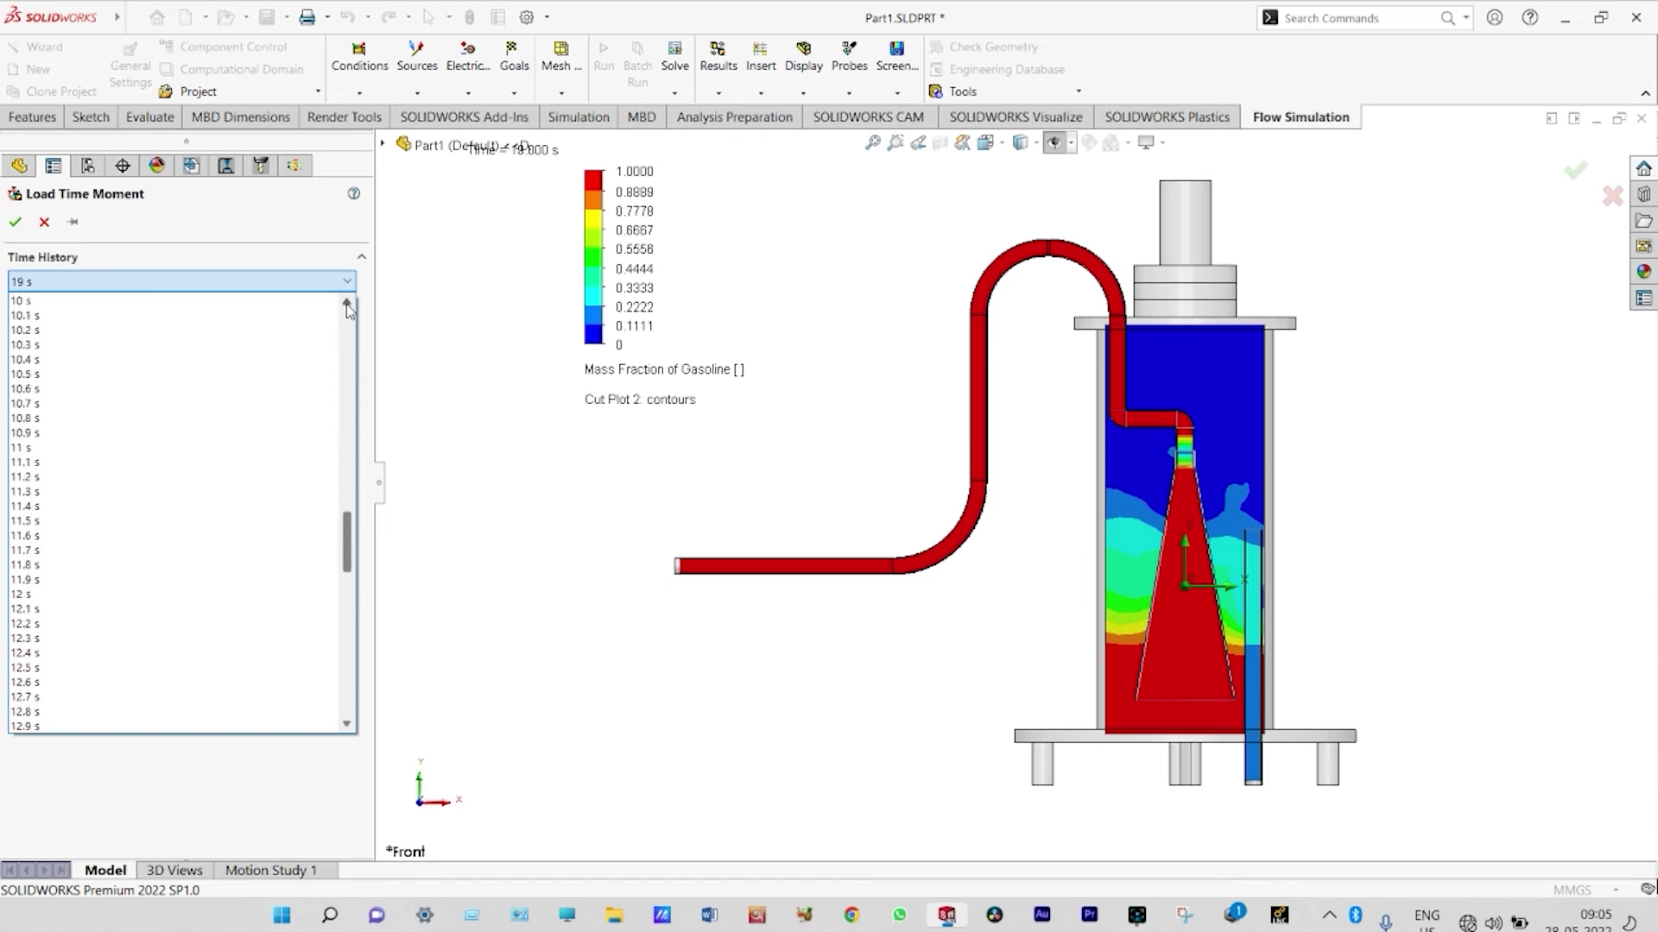
click(148, 301)
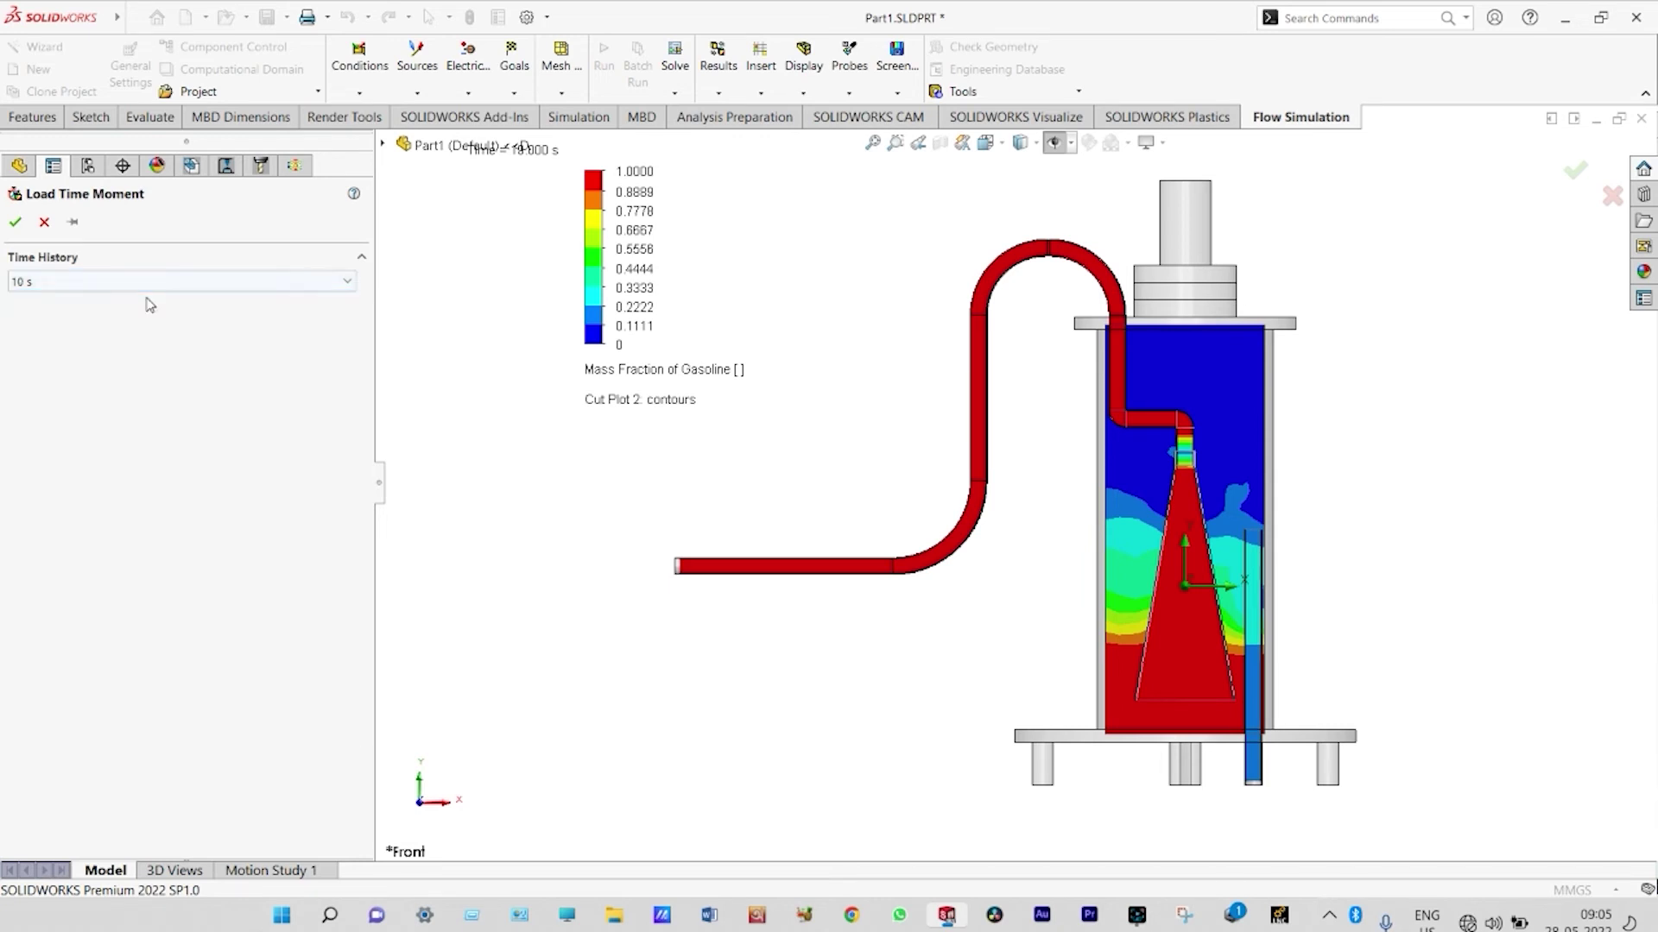
click(17, 223)
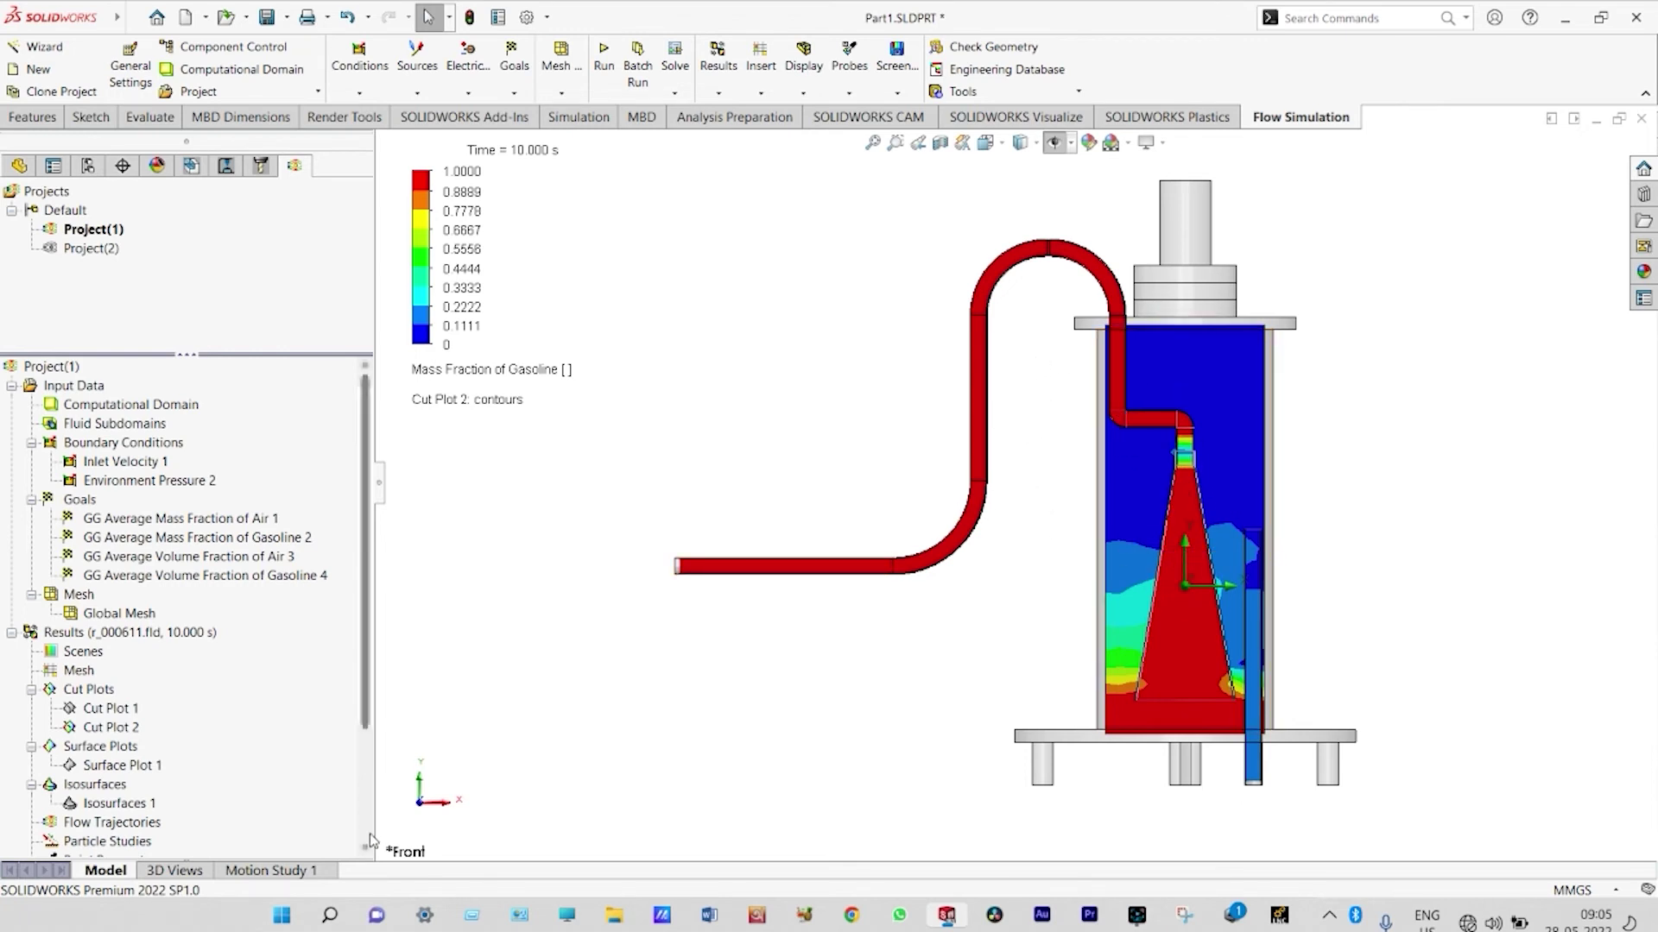
Start a new XY plot along the vertical centreline sketch inside the vessel, making the hidden items visible for the selection.
scroll(97, 770, down, 3)
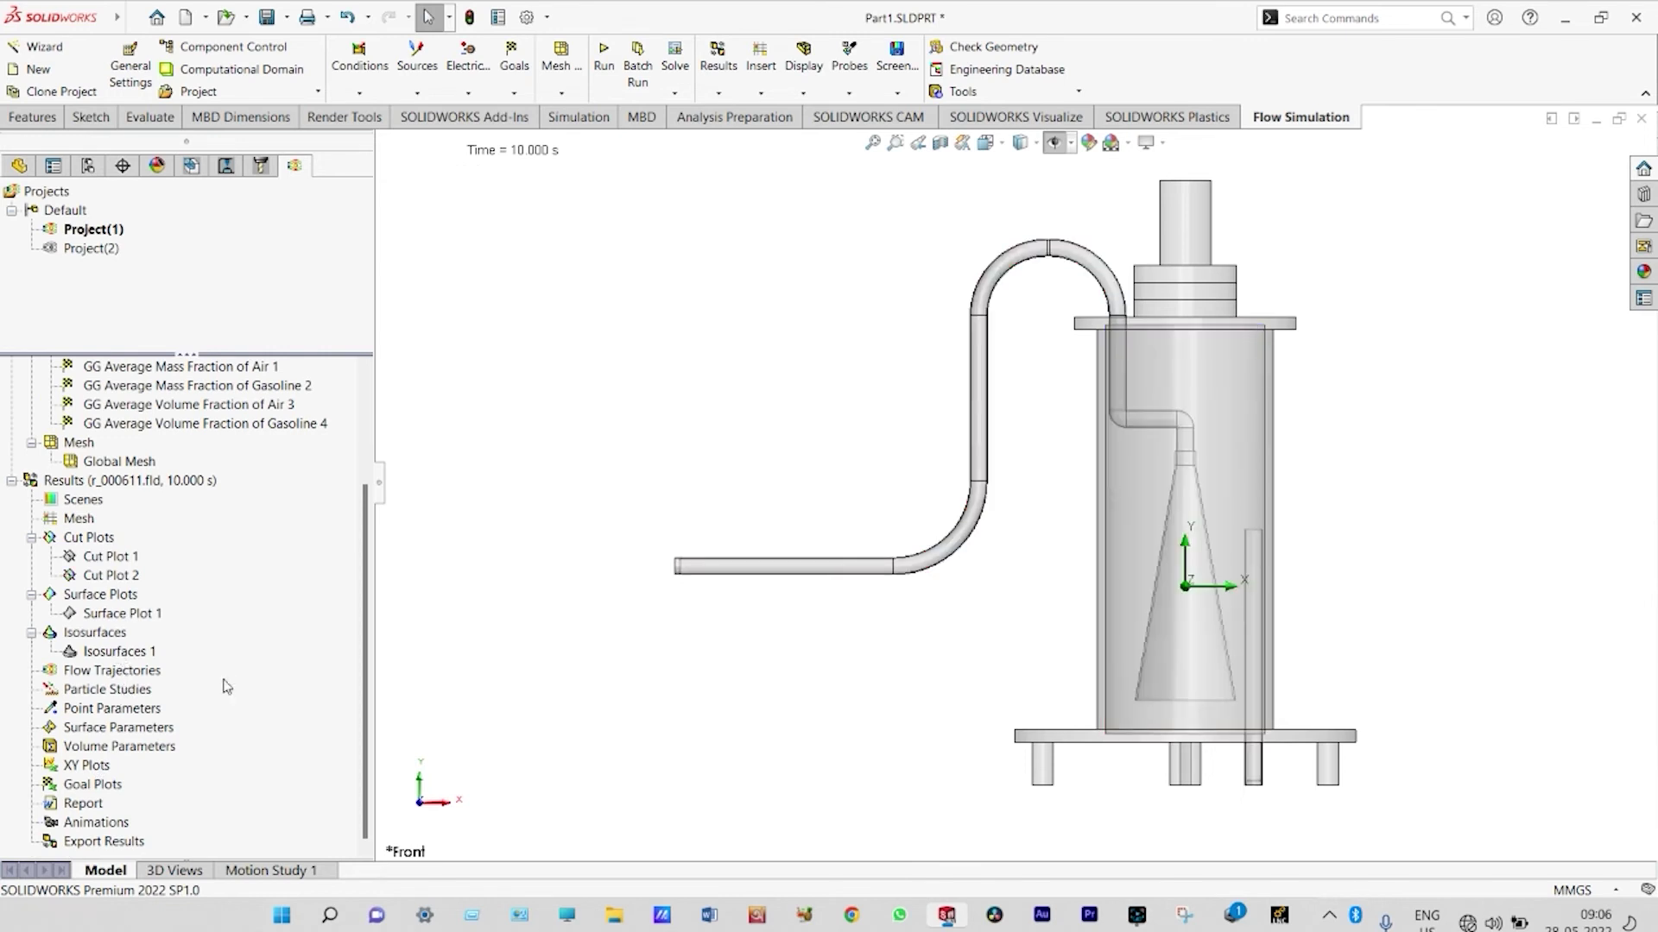
right_click(97, 769)
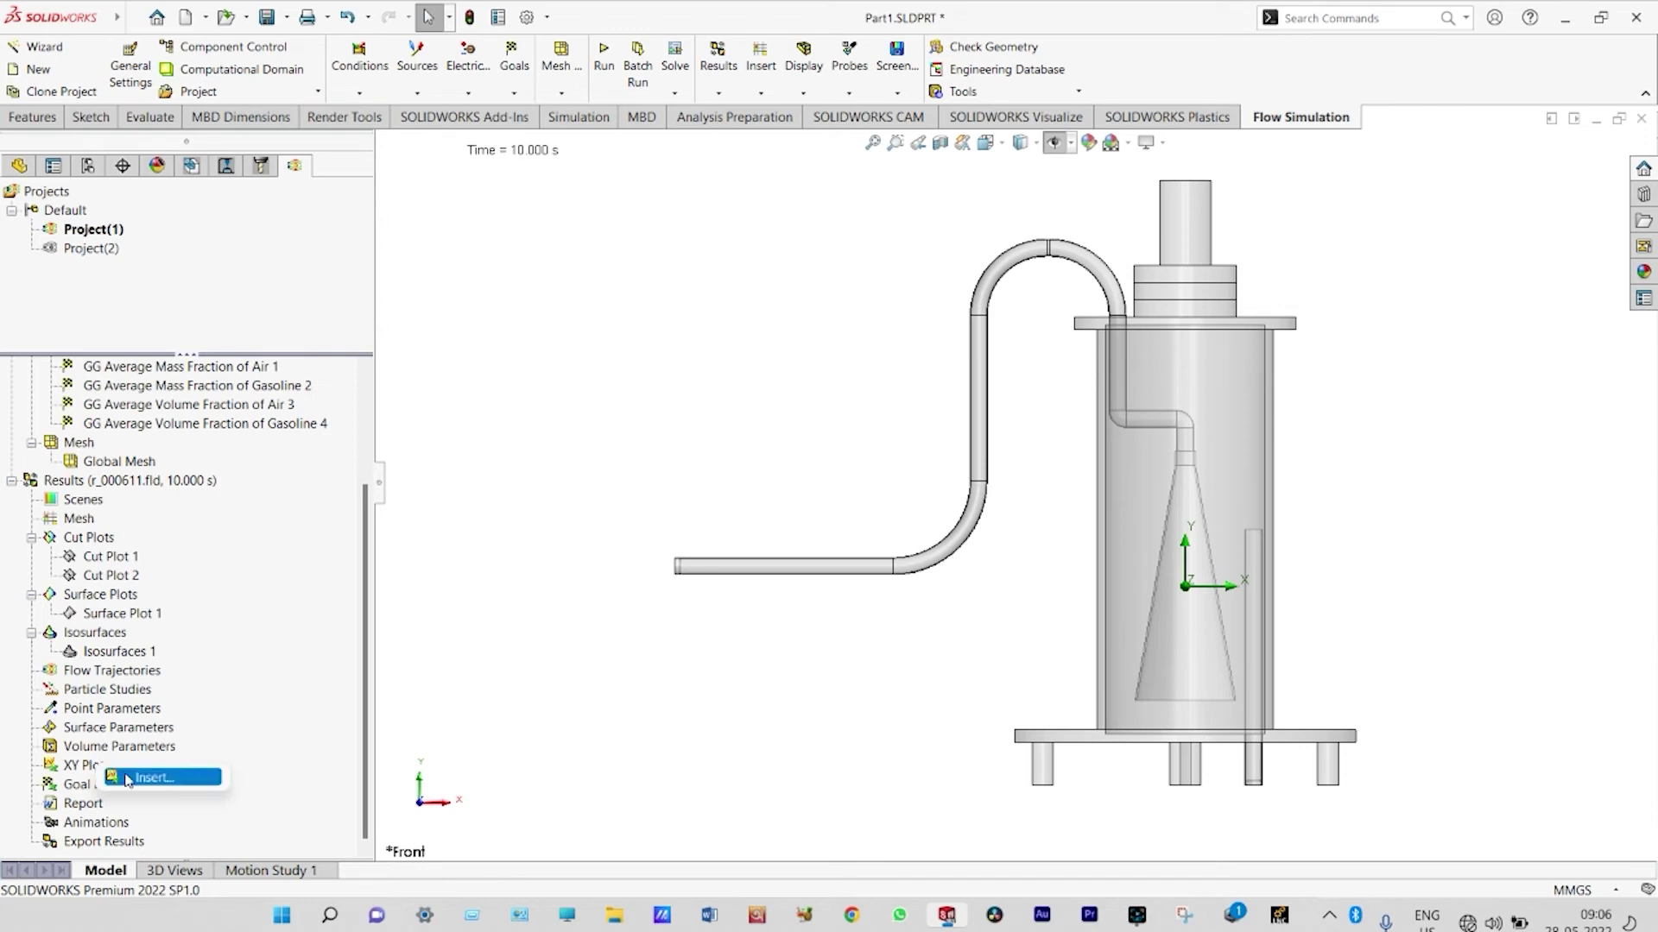
click(133, 778)
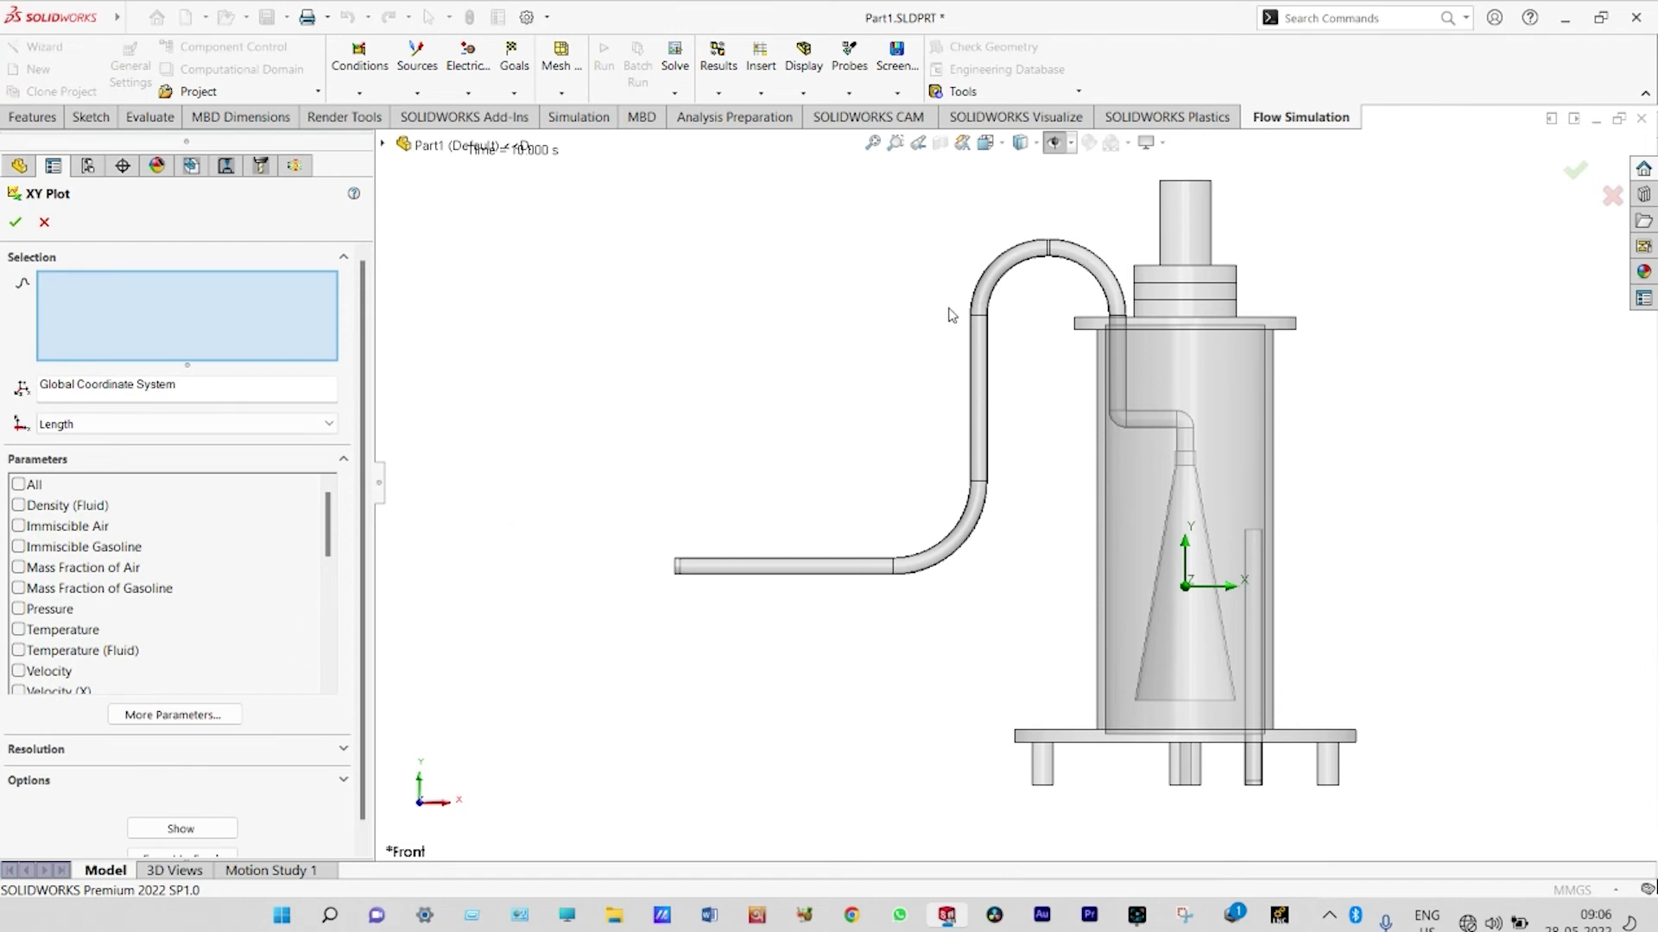
click(1053, 144)
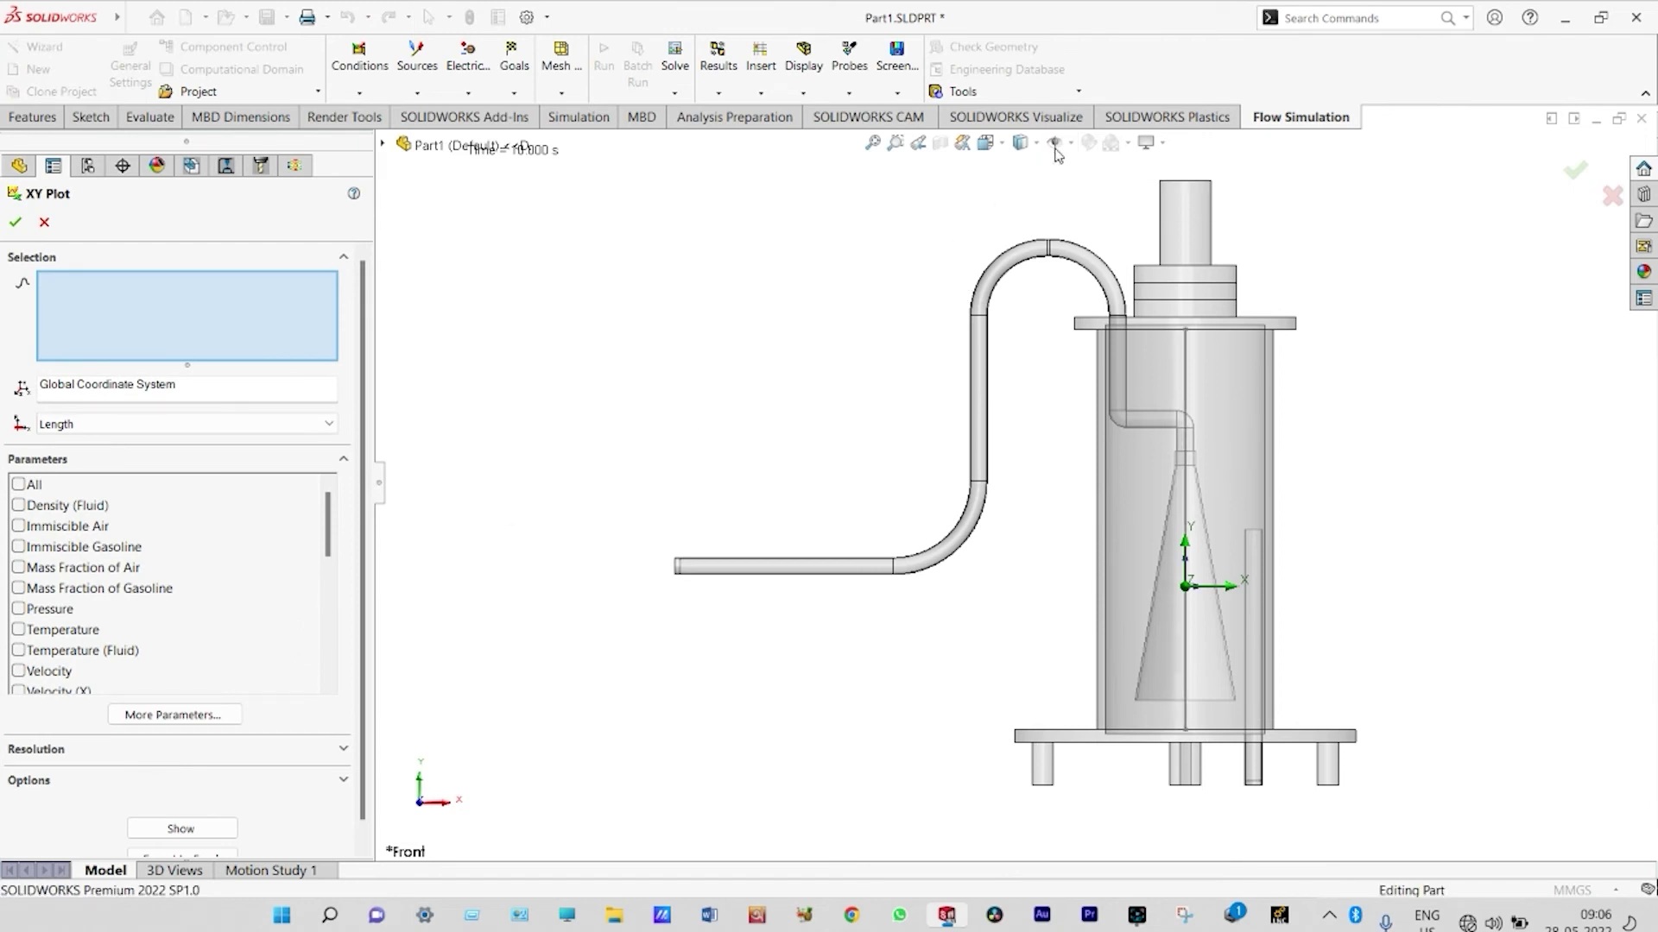
click(1189, 361)
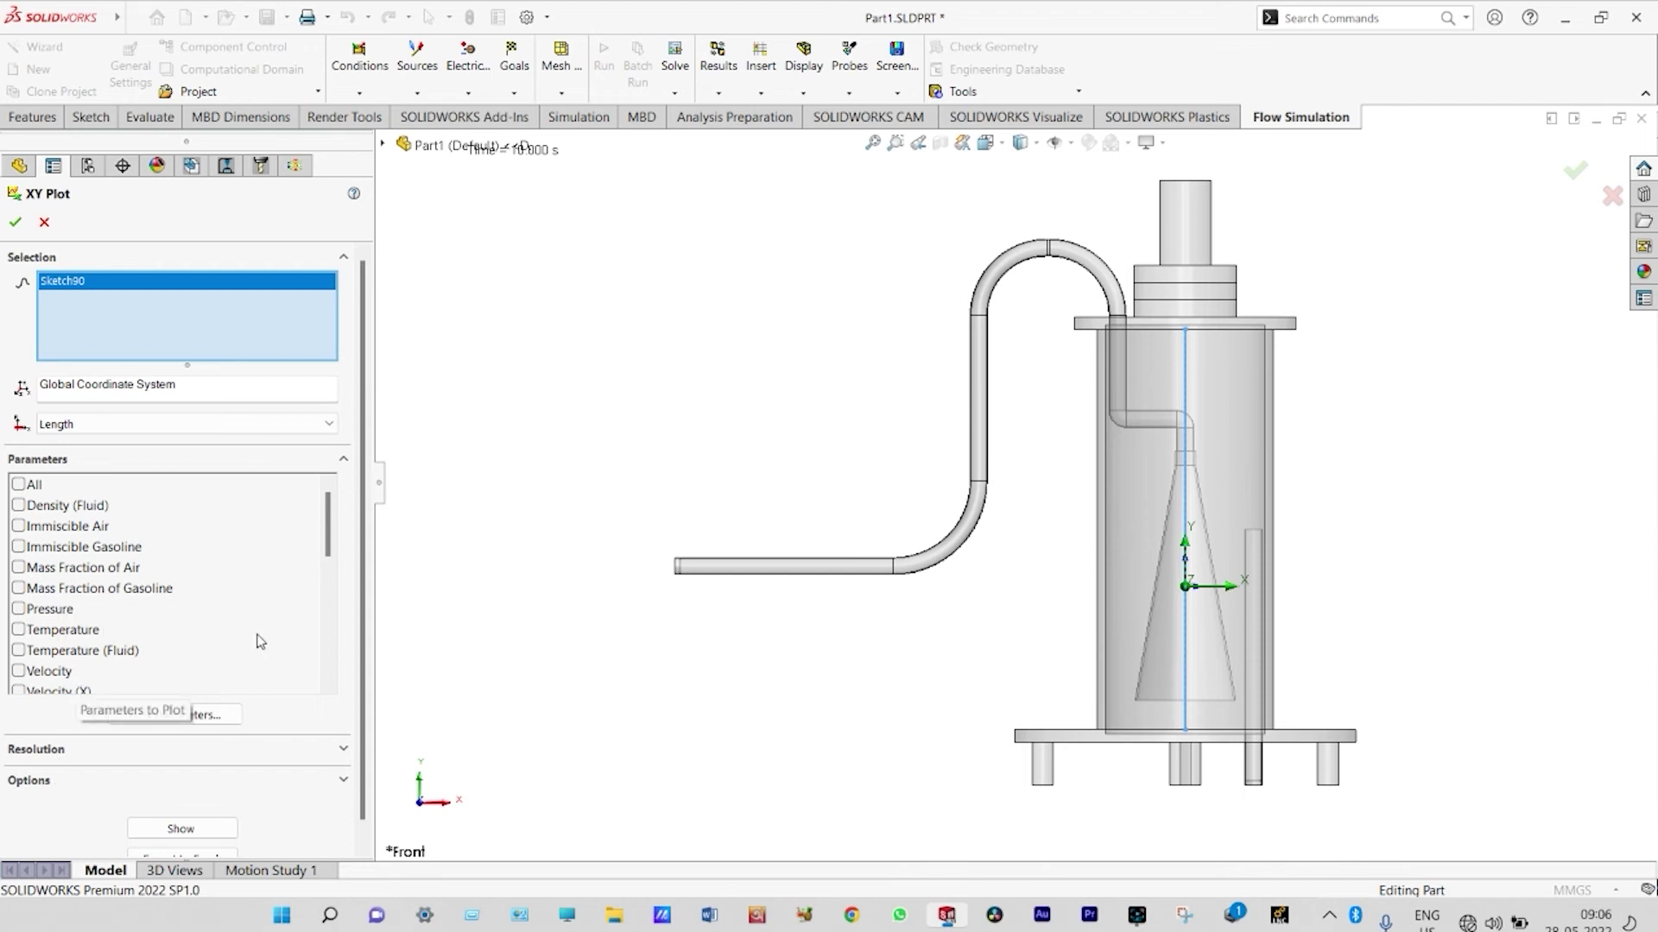
Set the XY plot's parameters to Mass Fraction of Air, Mass Fraction of Gasoline and Pressure, and export the plot to Excel.
click(18, 569)
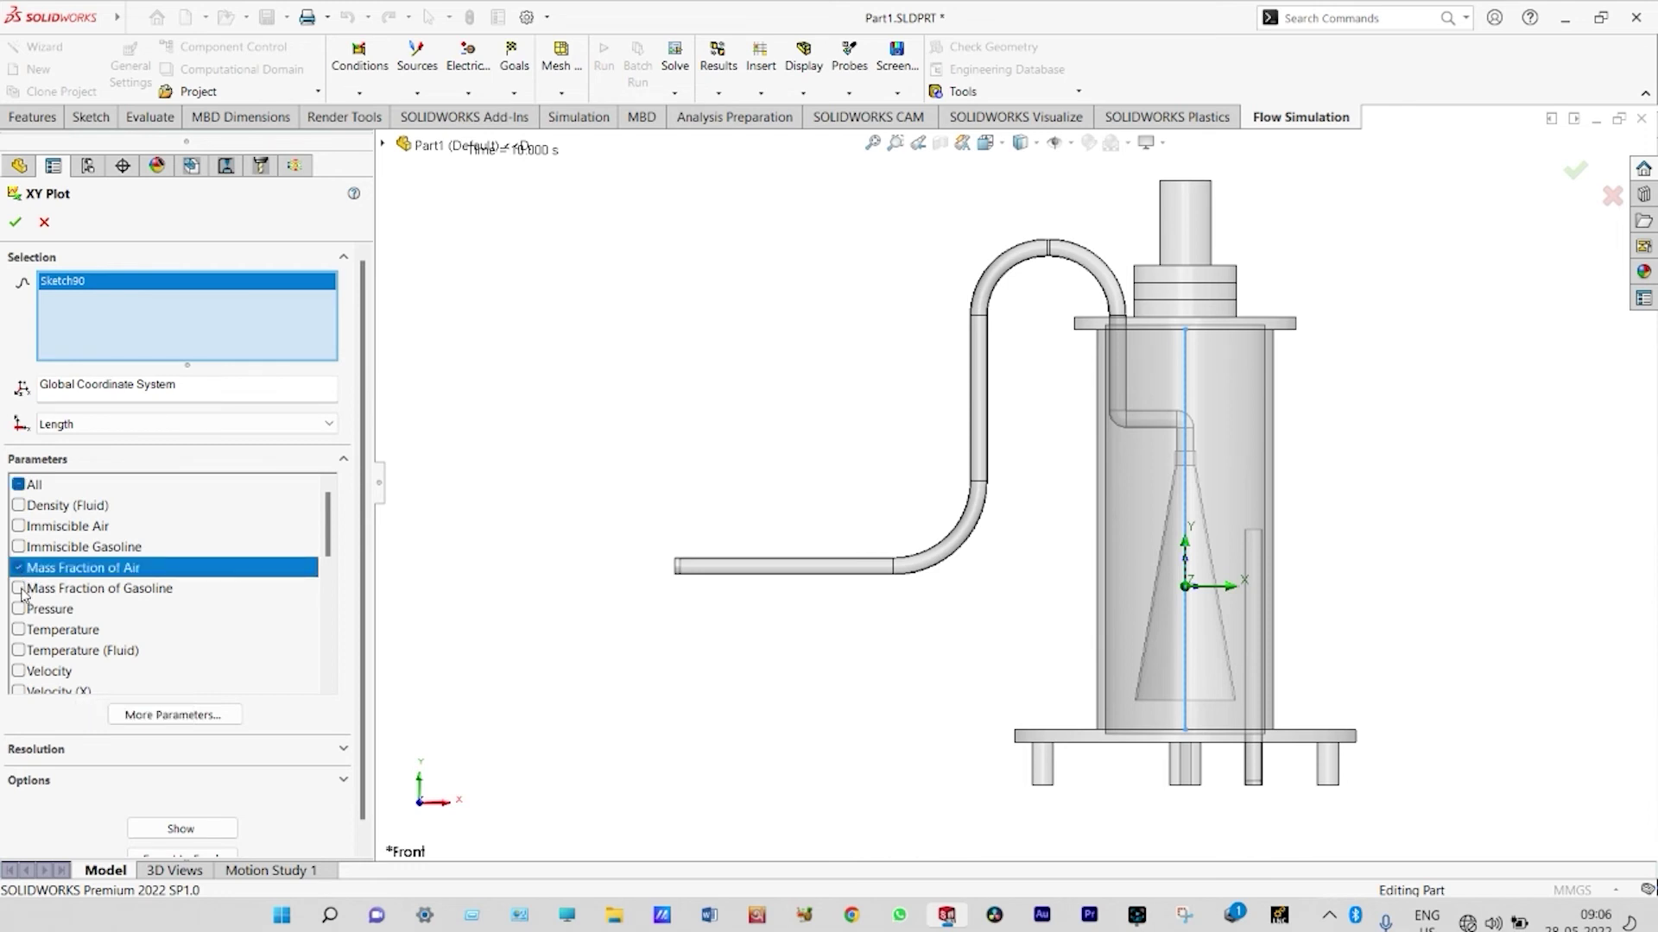
click(19, 589)
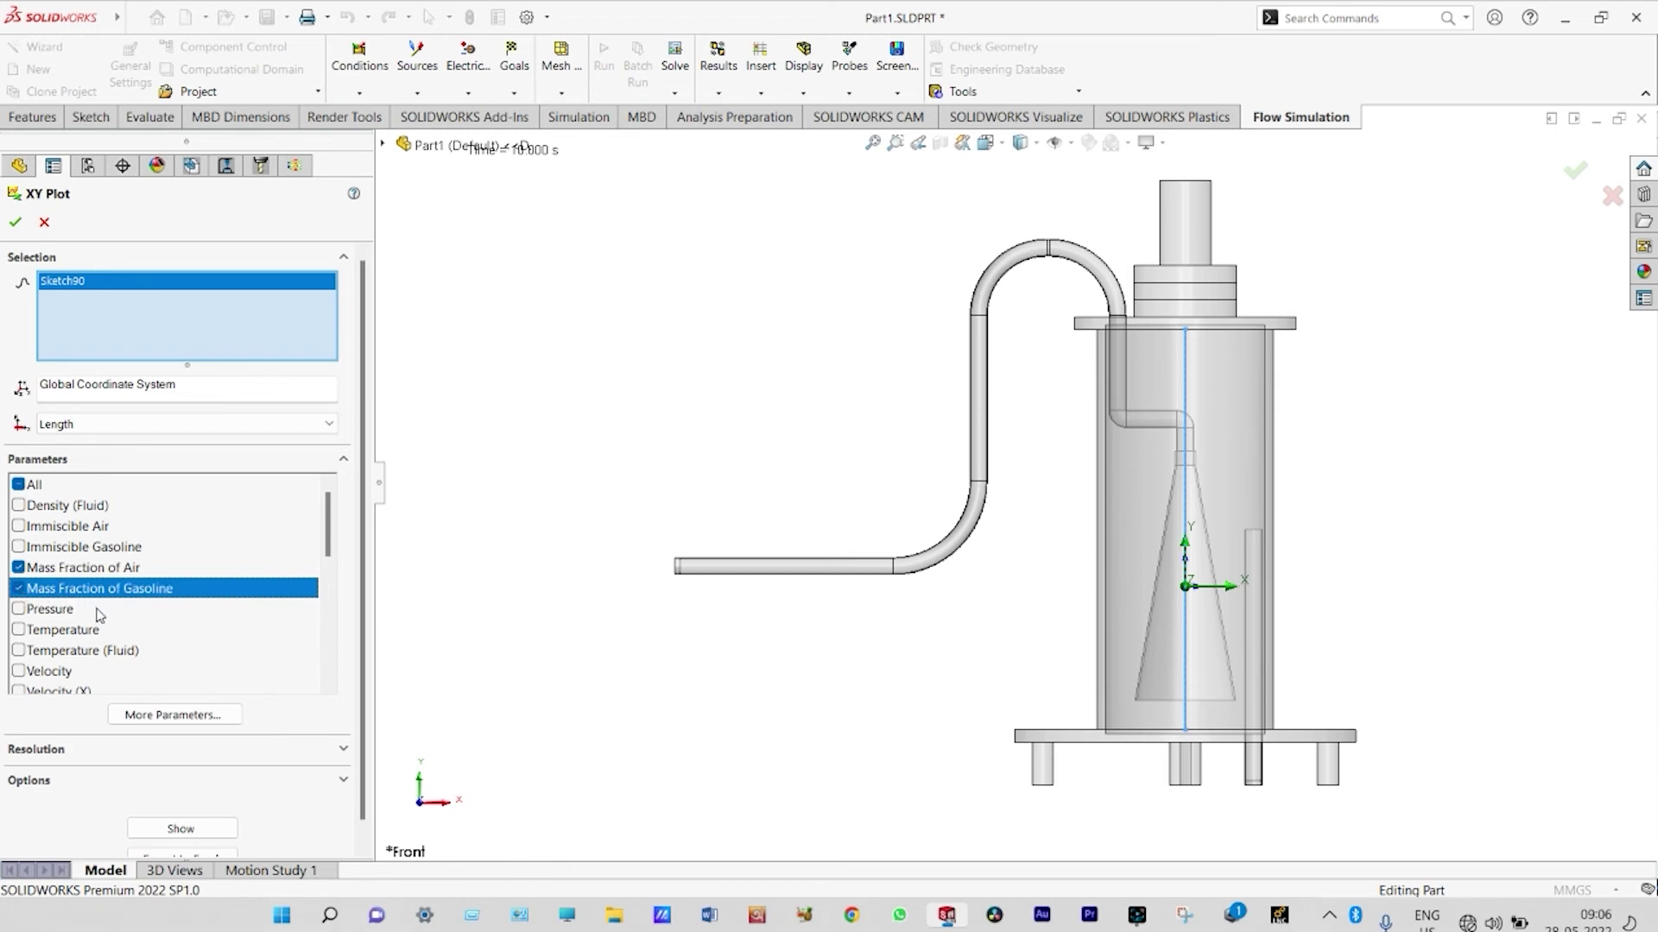
click(18, 609)
scroll(164, 672, down, 1)
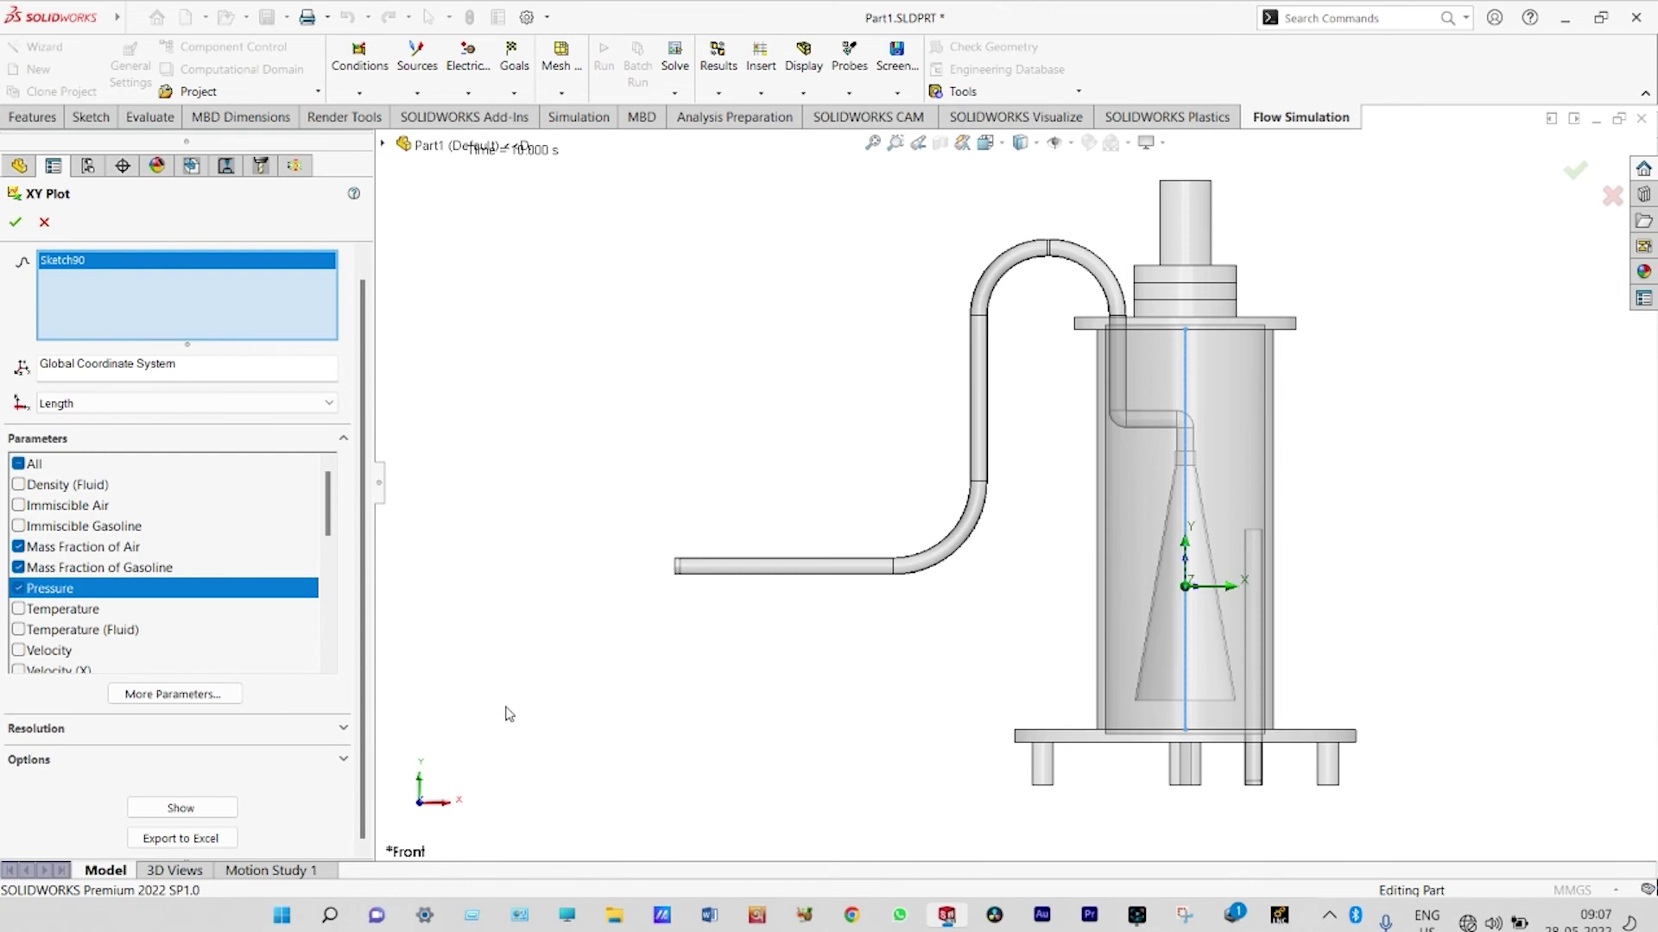
click(221, 839)
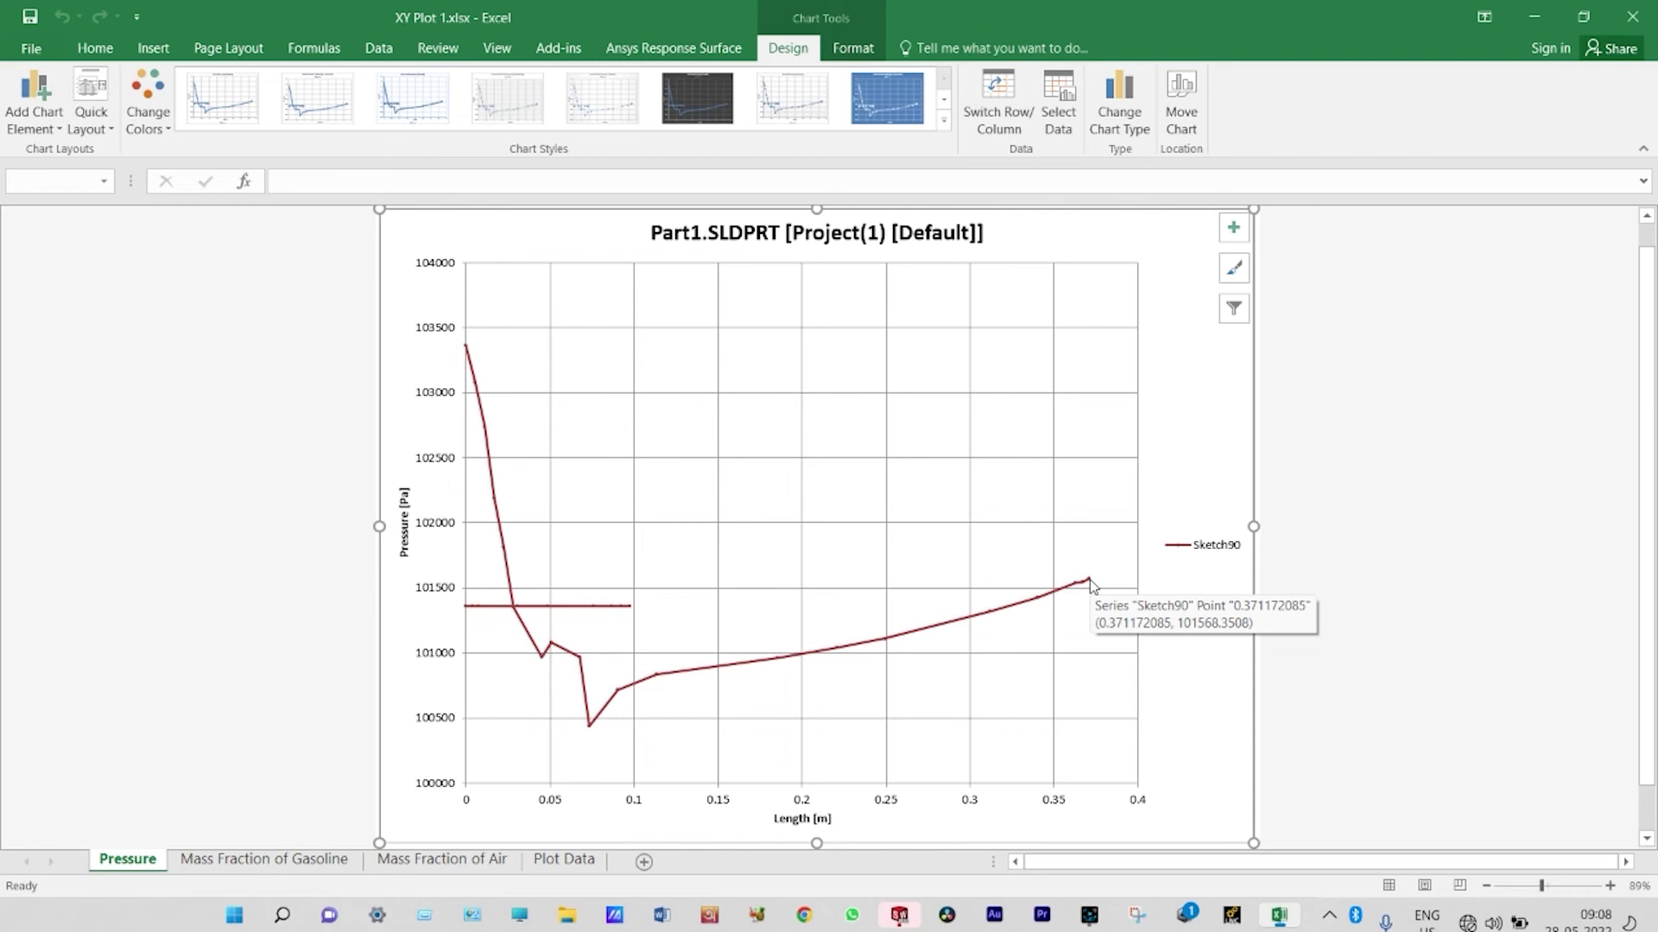
Review the Mass Fraction of Gasoline and Mass Fraction of Air charts, close the workbook and accept the XY plot in SOLIDWORKS.
click(321, 860)
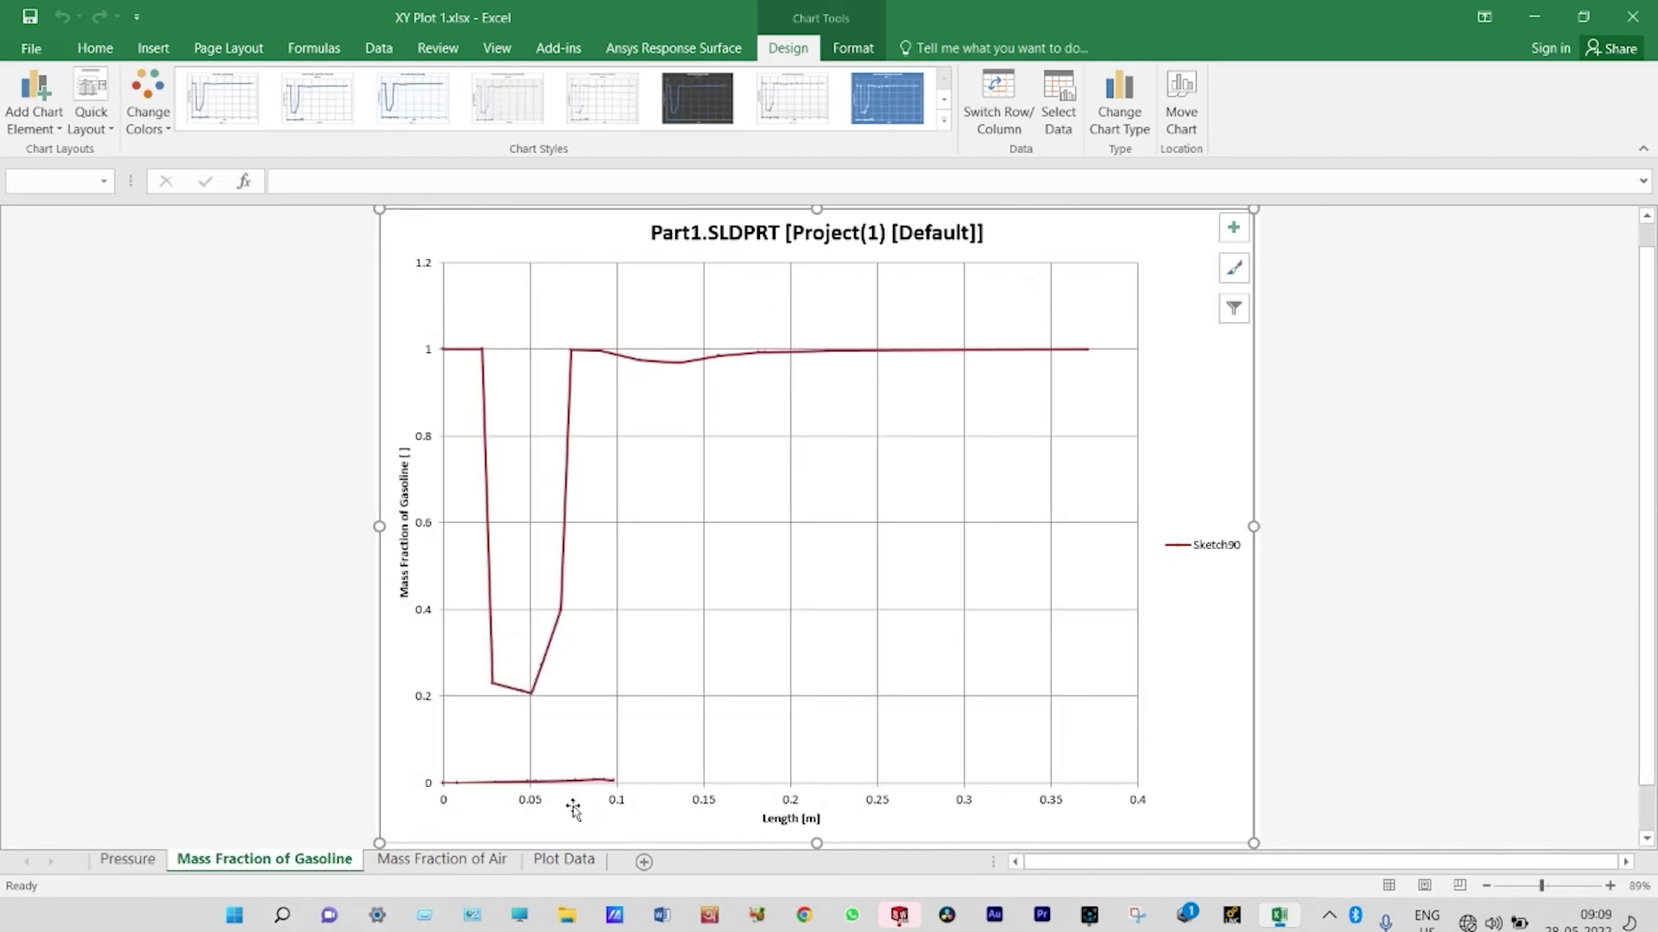
click(490, 863)
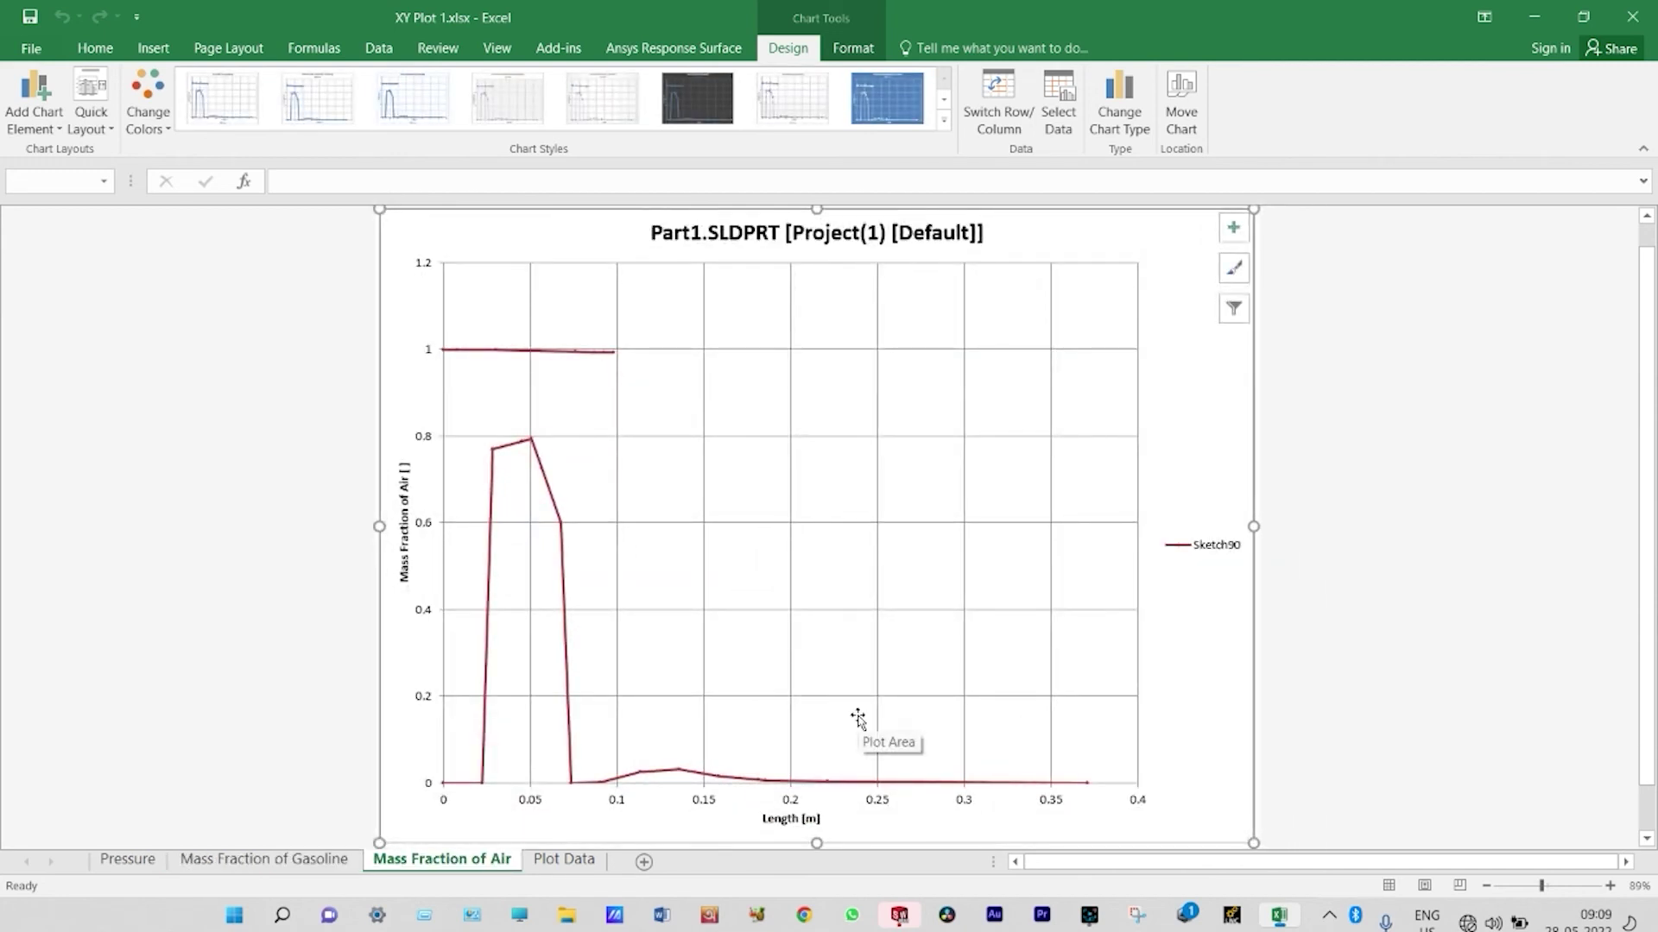
click(1647, 25)
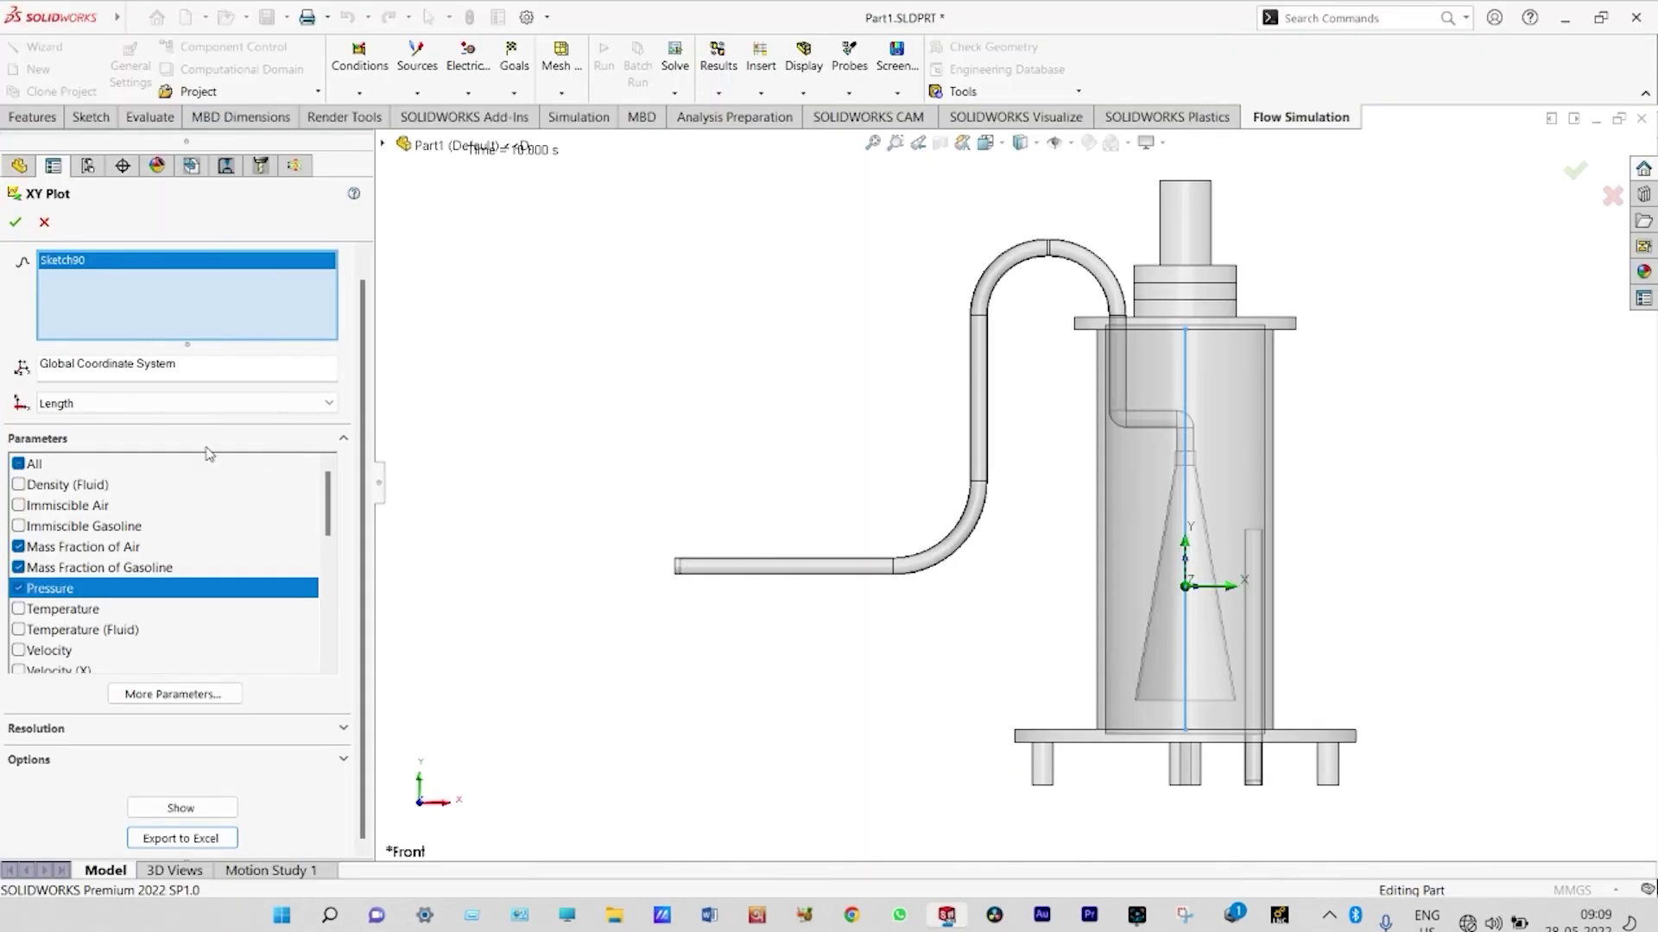
click(15, 222)
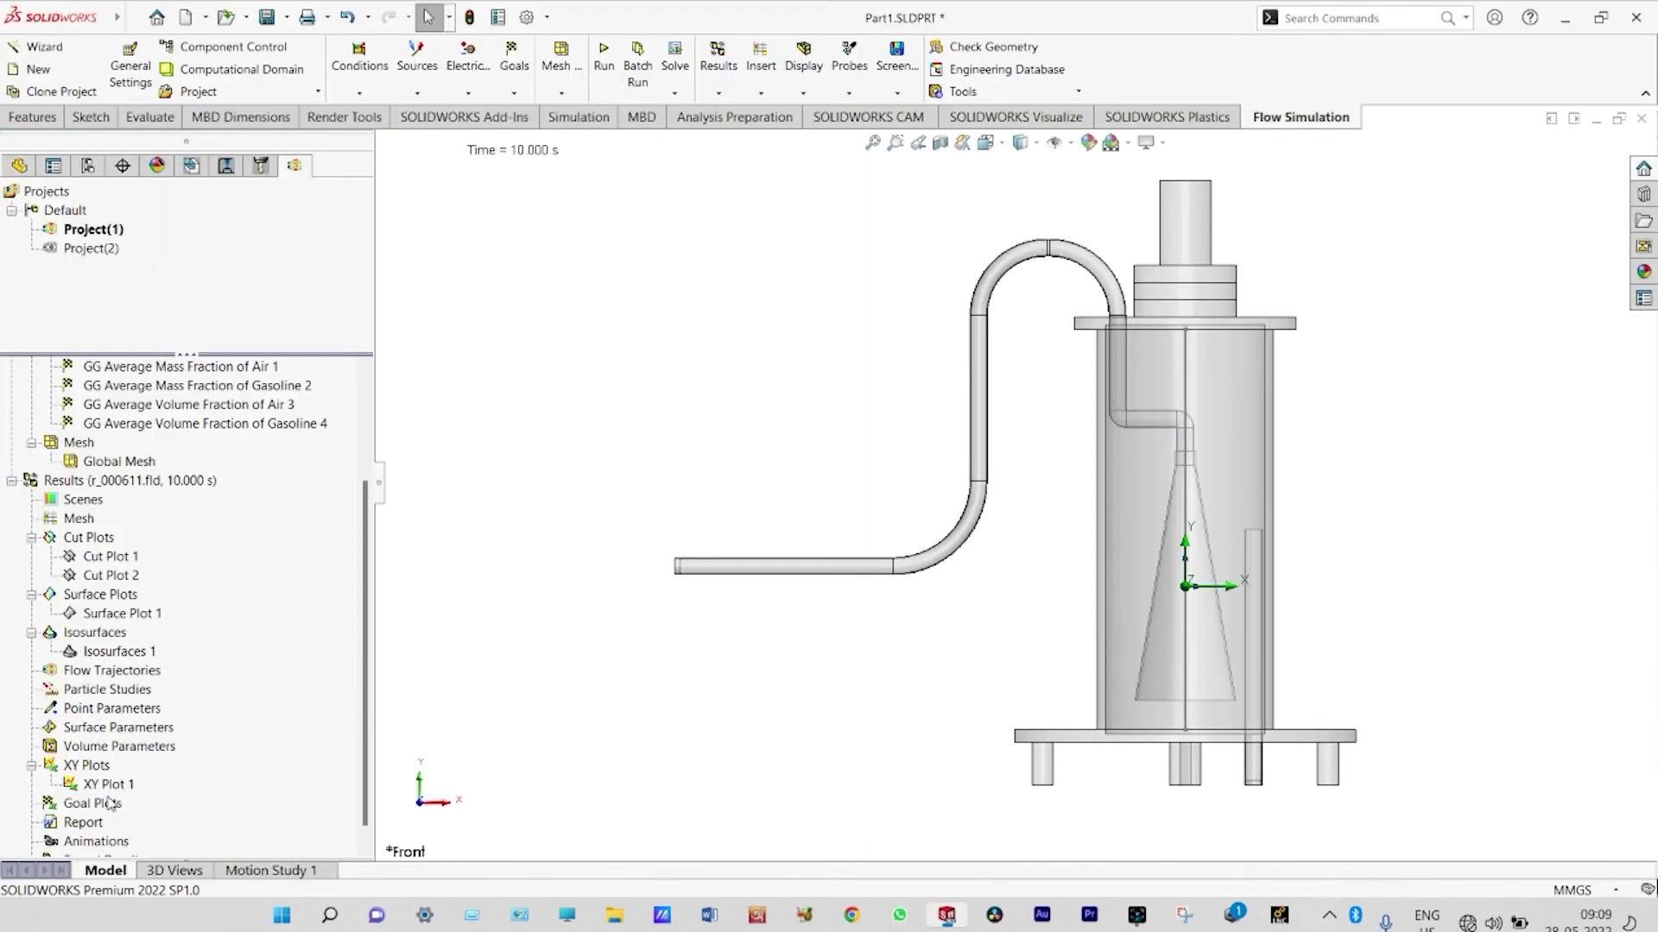
Start a goal plot with all four global goals and show their summary against iterations.
right_click(109, 804)
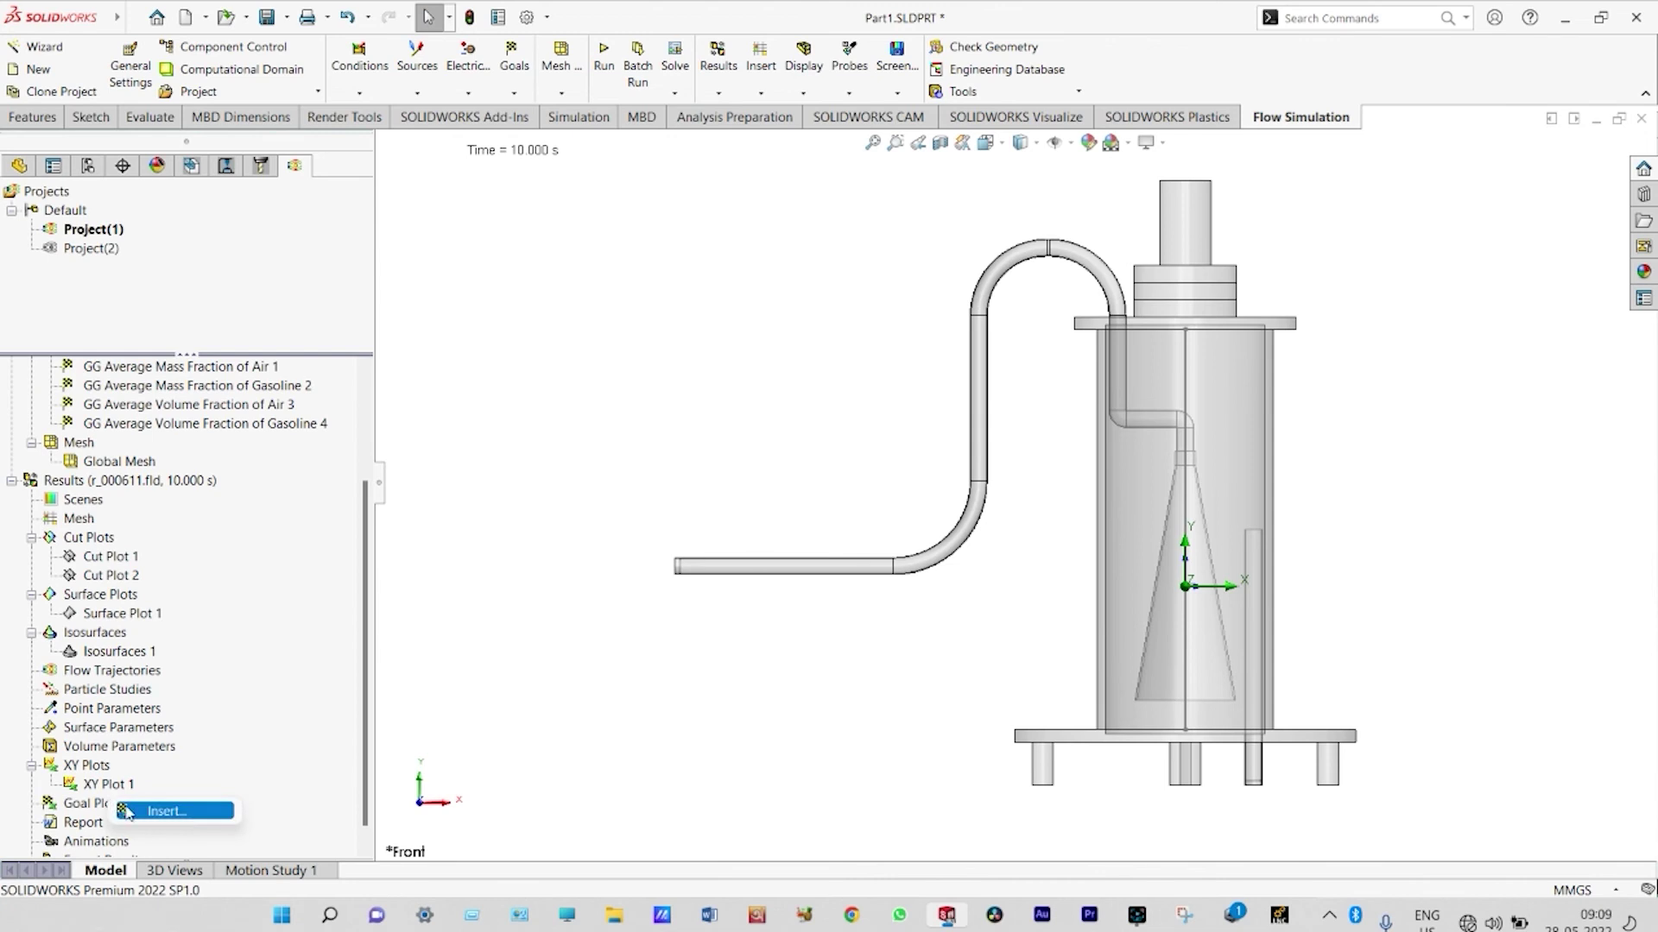
click(129, 810)
click(48, 336)
click(47, 316)
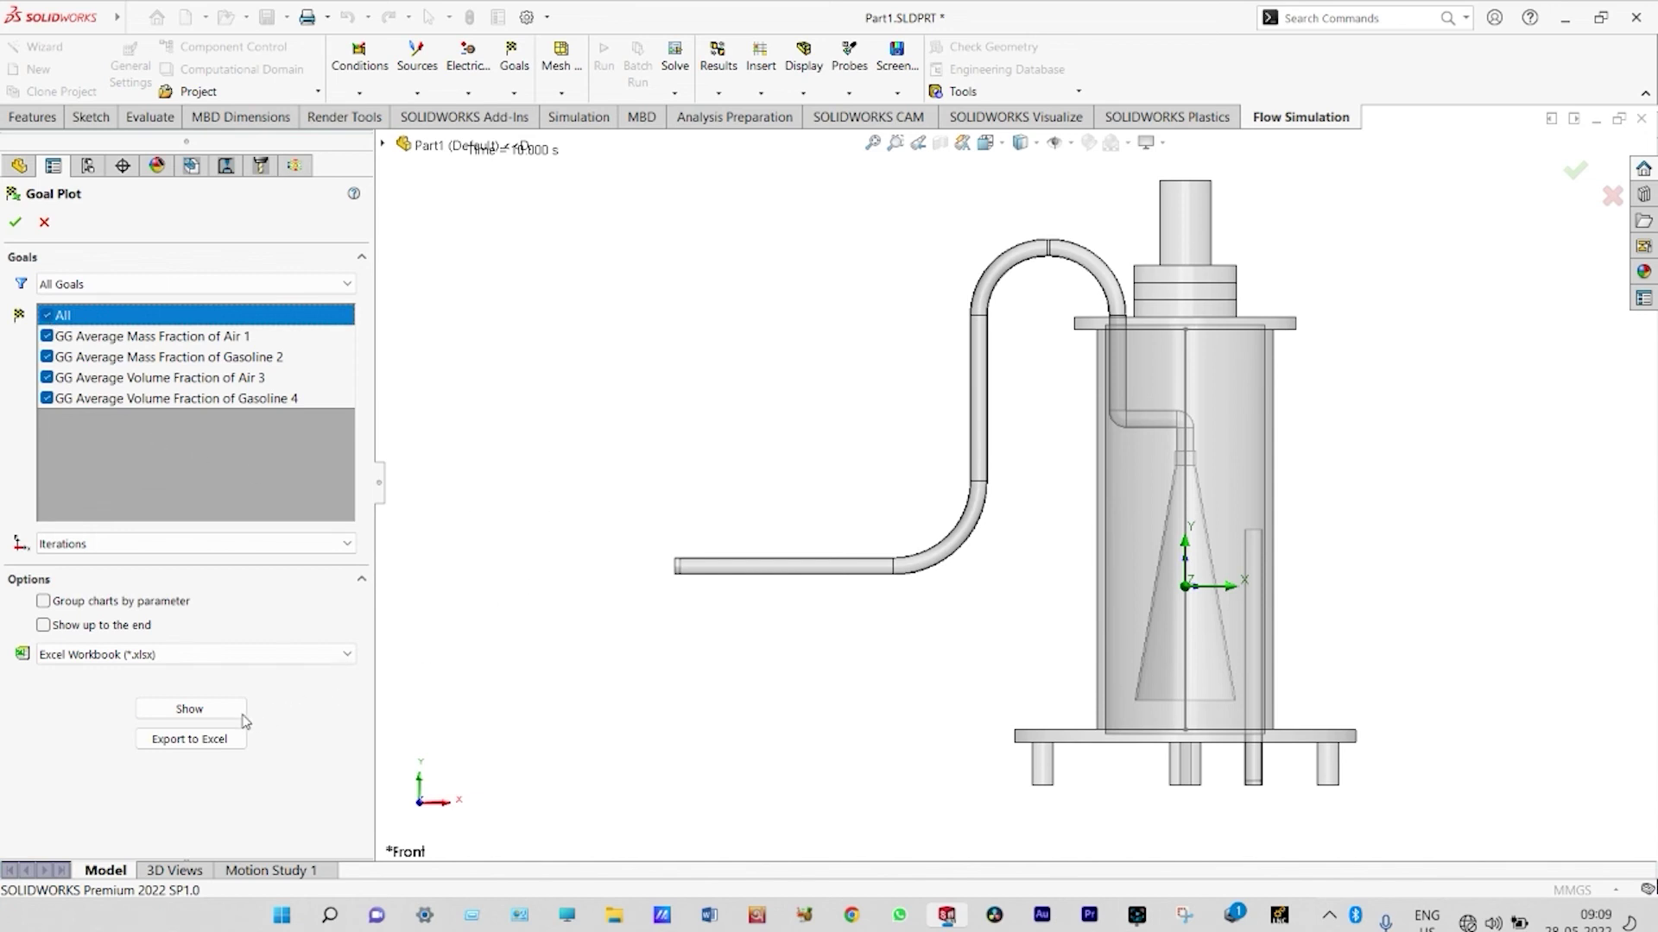
click(216, 710)
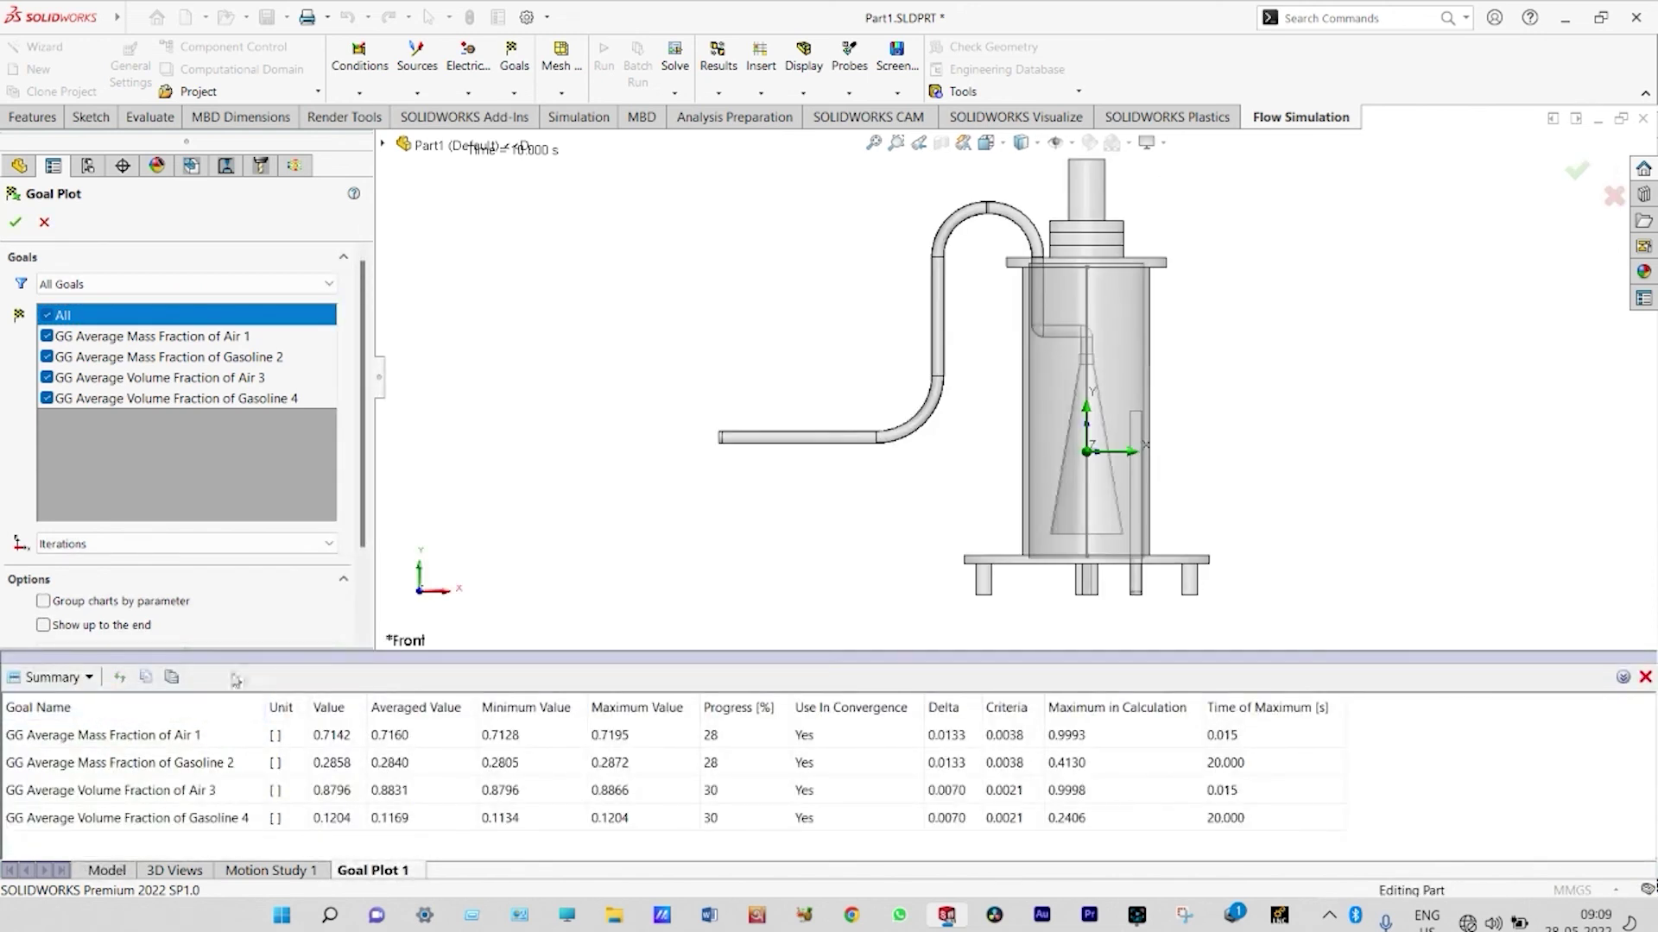
Examine the history charts of the goals over the iterations and leave the goal plot without saving it.
click(89, 679)
click(81, 734)
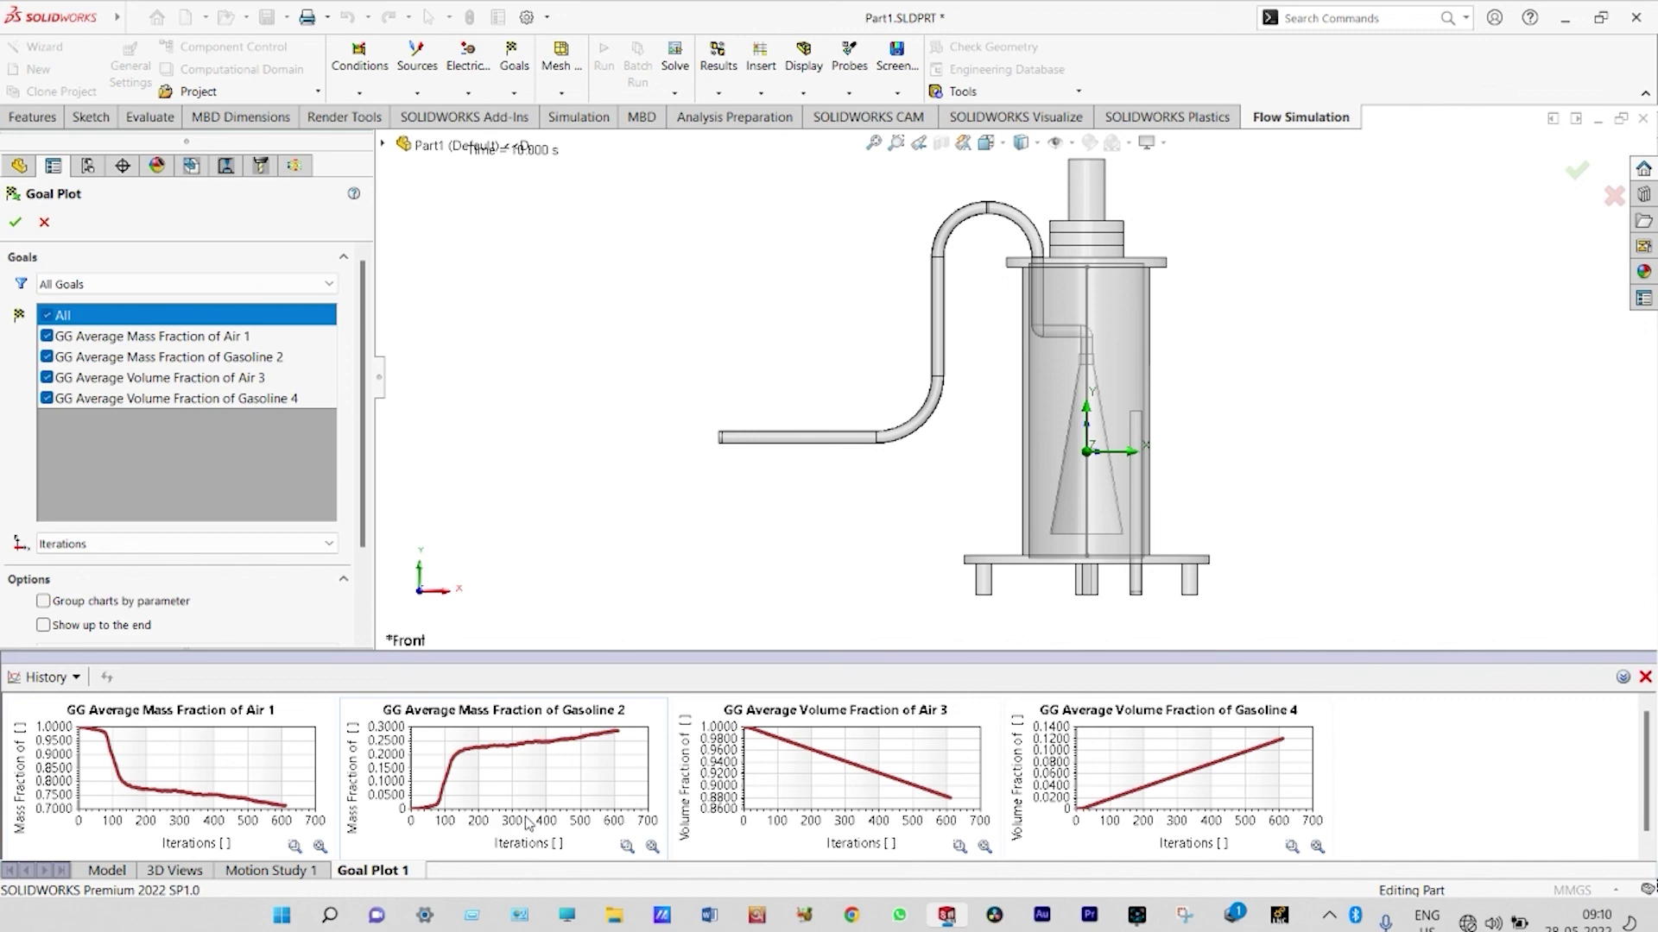
click(45, 223)
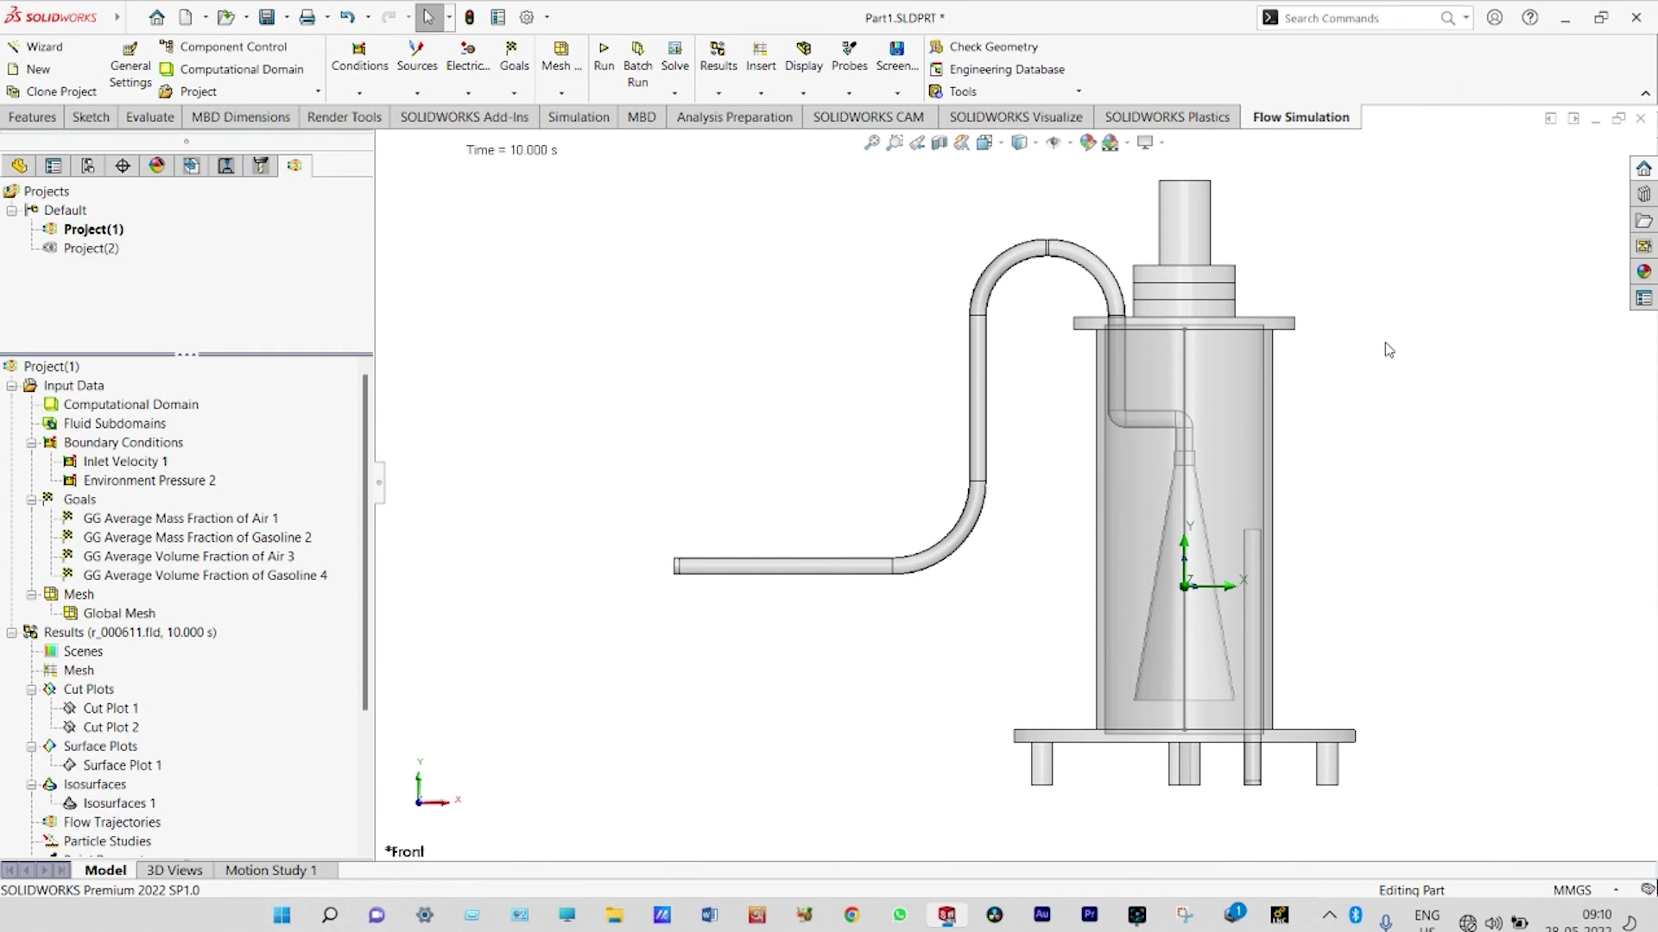